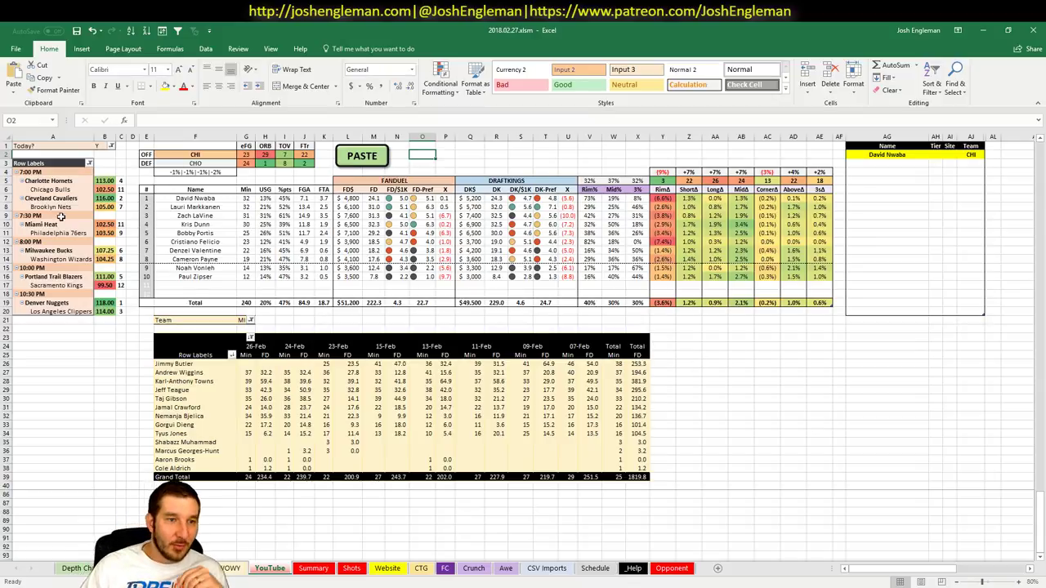
Step: Review the Feb 27 team matchups in the pivot's row labels, then clear the selection
{"action": "left_click", "coordinate": [73, 182]}
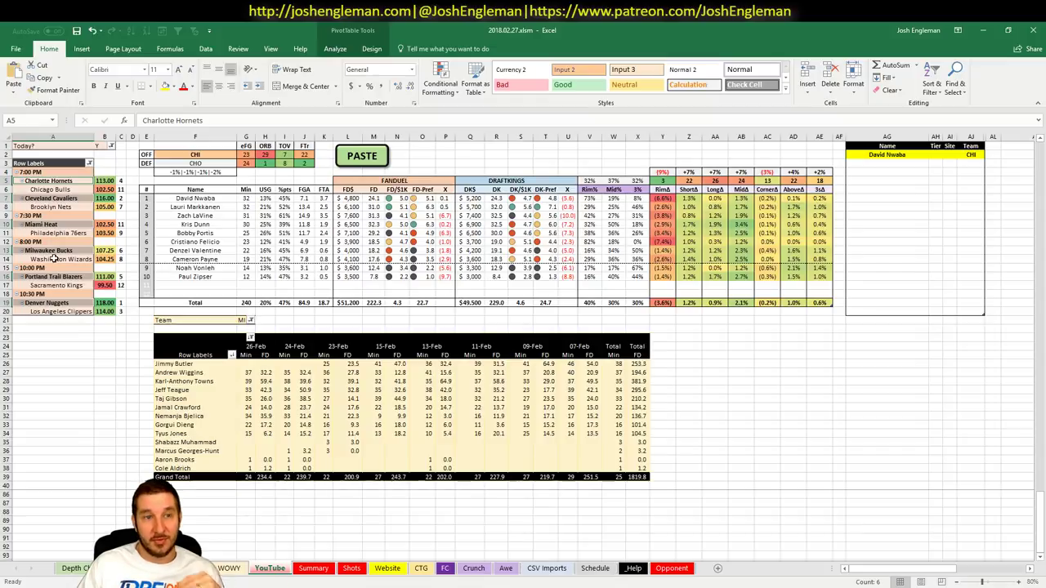
{"action": "left_click", "coordinate": [759, 451]}
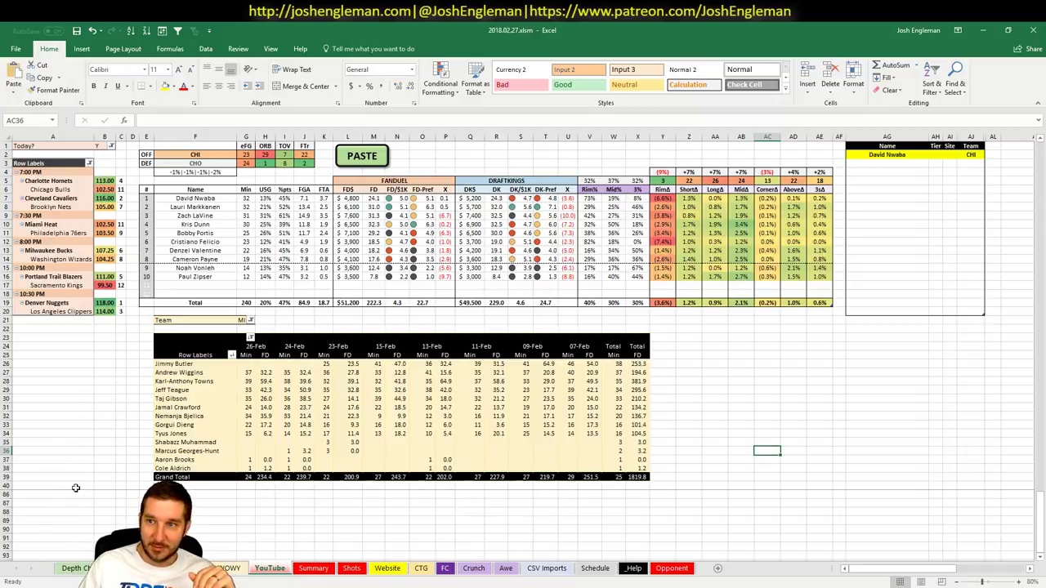
Step: Bring up Fantasy Cruncher's Feb 26 FanDuel lineup rewind in the browser
{"action": "key", "text": "alt+Tab"}
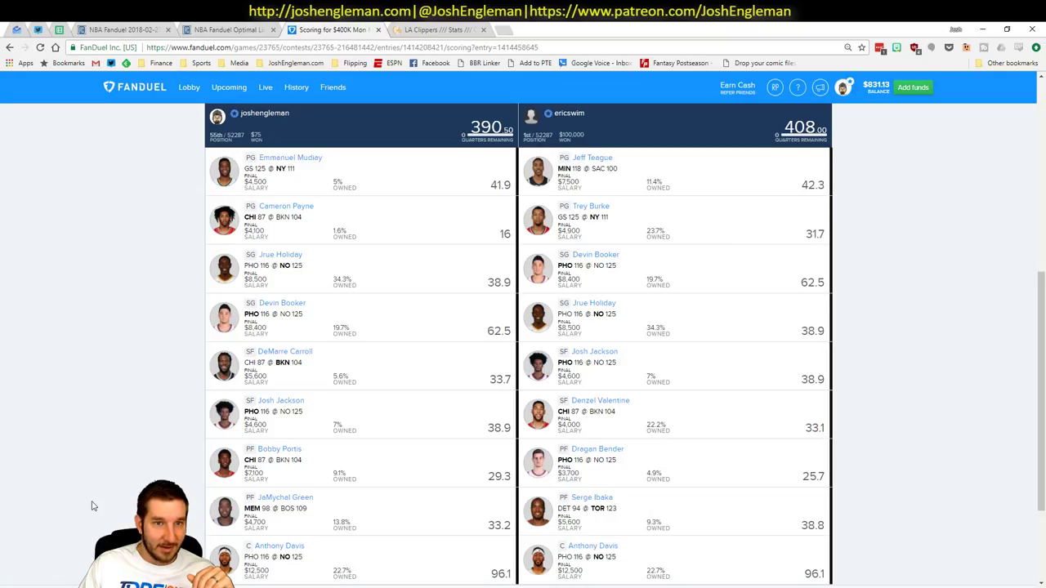
{"action": "left_click", "coordinate": [123, 30]}
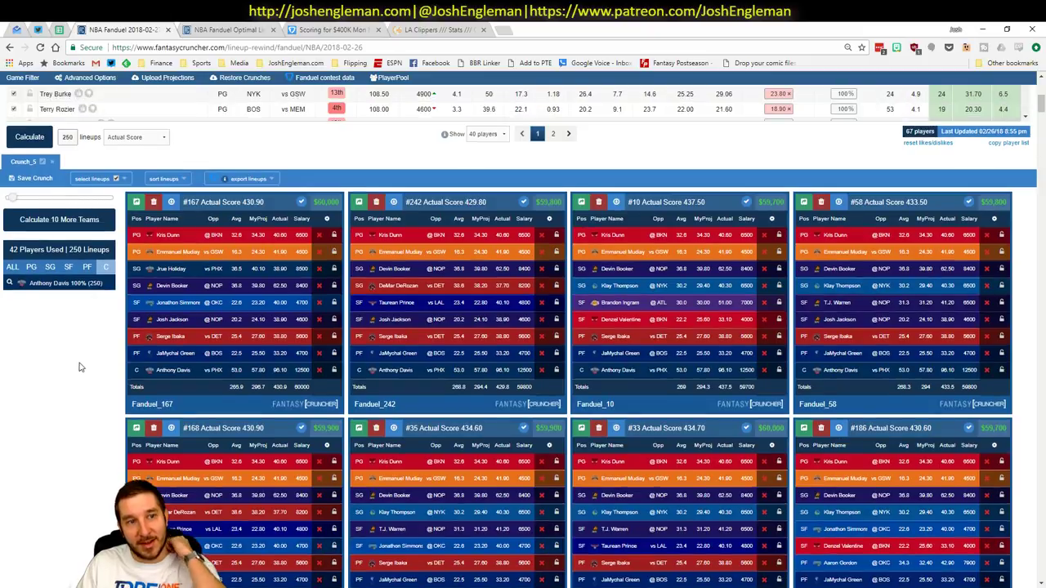
{"action": "scroll", "coordinate": [218, 303], "scroll_direction": "up", "scroll_amount": 3}
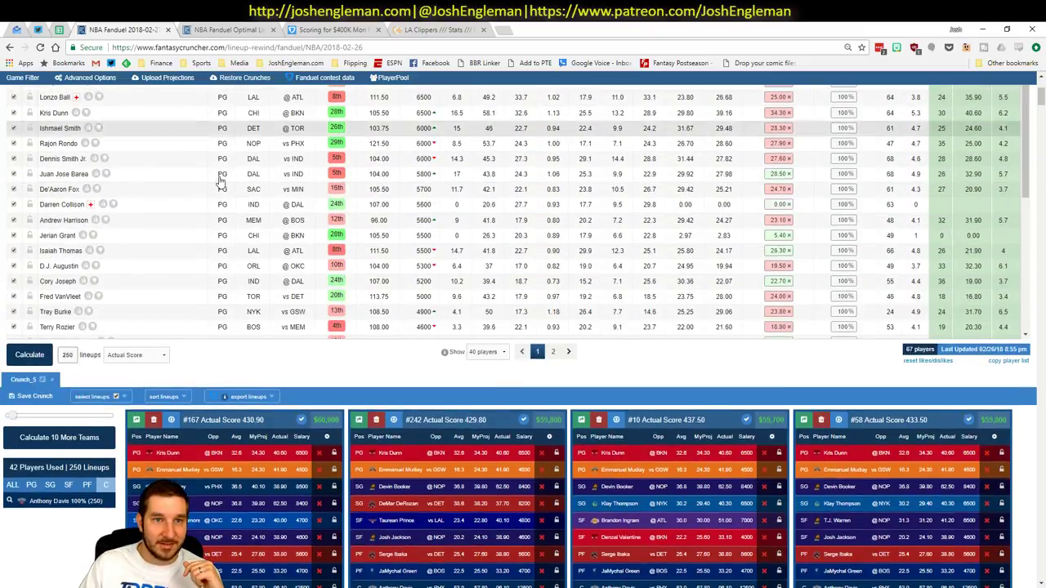
{"action": "scroll", "coordinate": [218, 303], "scroll_direction": "down", "scroll_amount": 1}
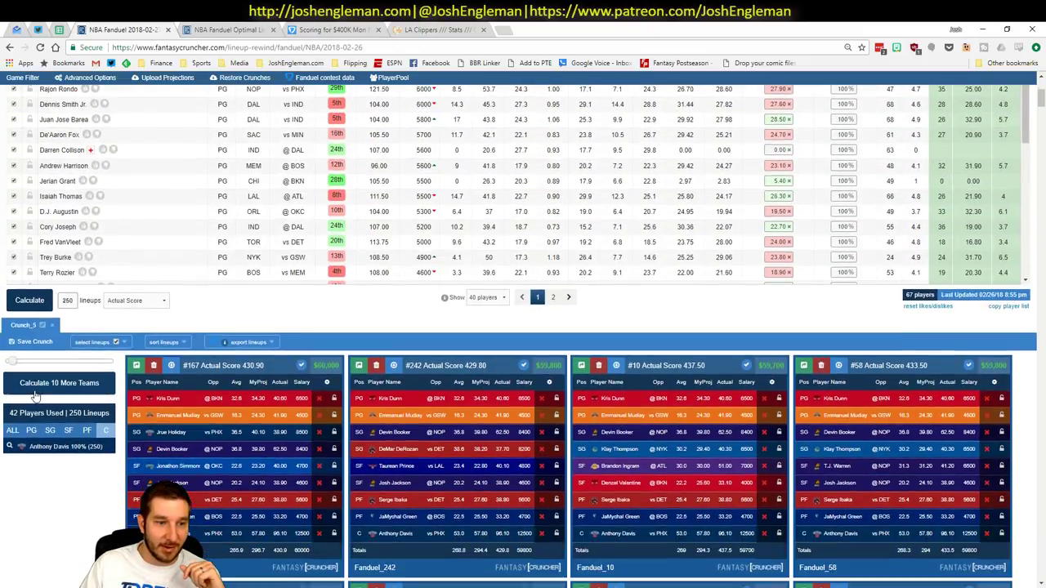
Step: Expand the full player exposure list for the 250 crunched lineups and scroll through it
{"action": "left_click", "coordinate": [16, 432]}
{"action": "scroll", "coordinate": [104, 441], "scroll_direction": "down", "scroll_amount": 1}
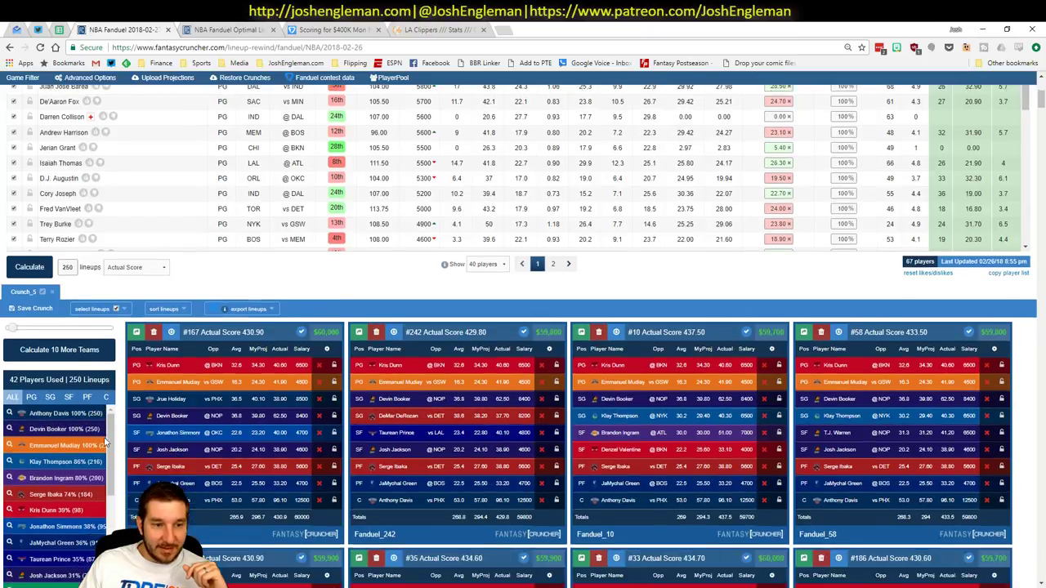
{"action": "scroll", "coordinate": [105, 442], "scroll_direction": "down", "scroll_amount": 1}
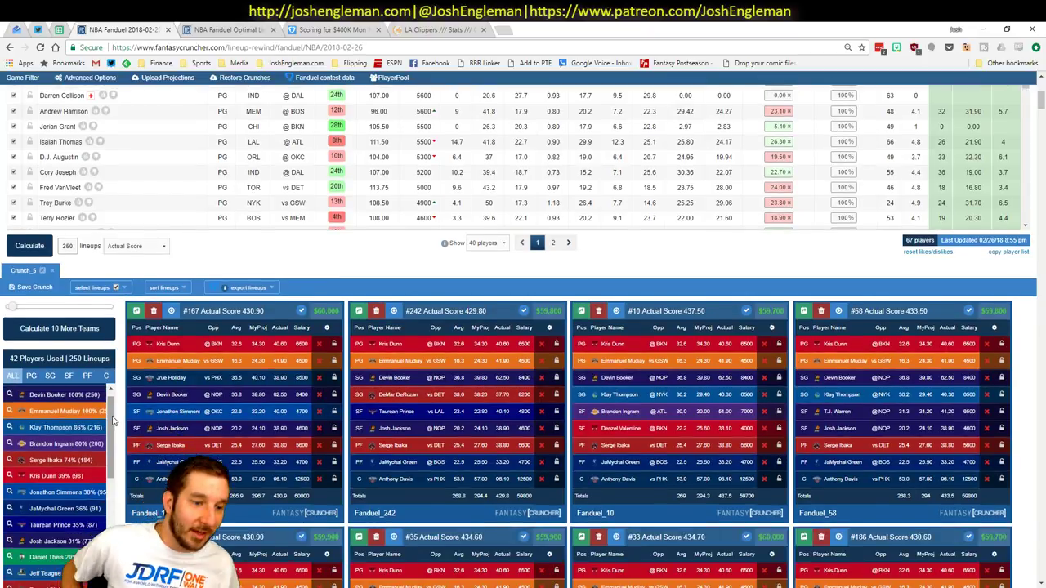
{"action": "scroll", "coordinate": [113, 409], "scroll_direction": "up", "scroll_amount": 1}
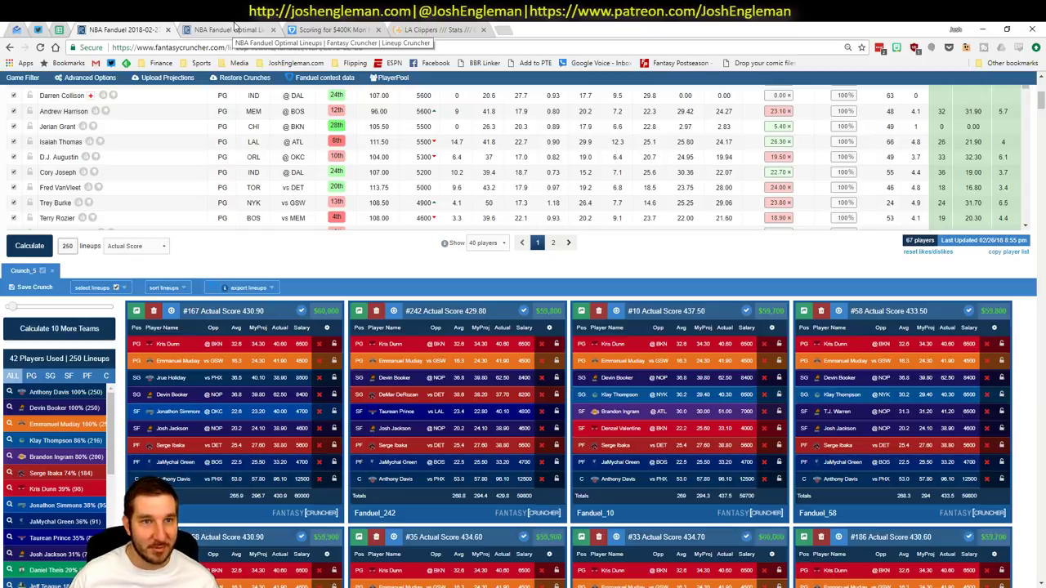
Step: Open the $400K Mon NBA LEGENDARY Layup contest and view the 390.50-point lineup
{"action": "left_click", "coordinate": [331, 28]}
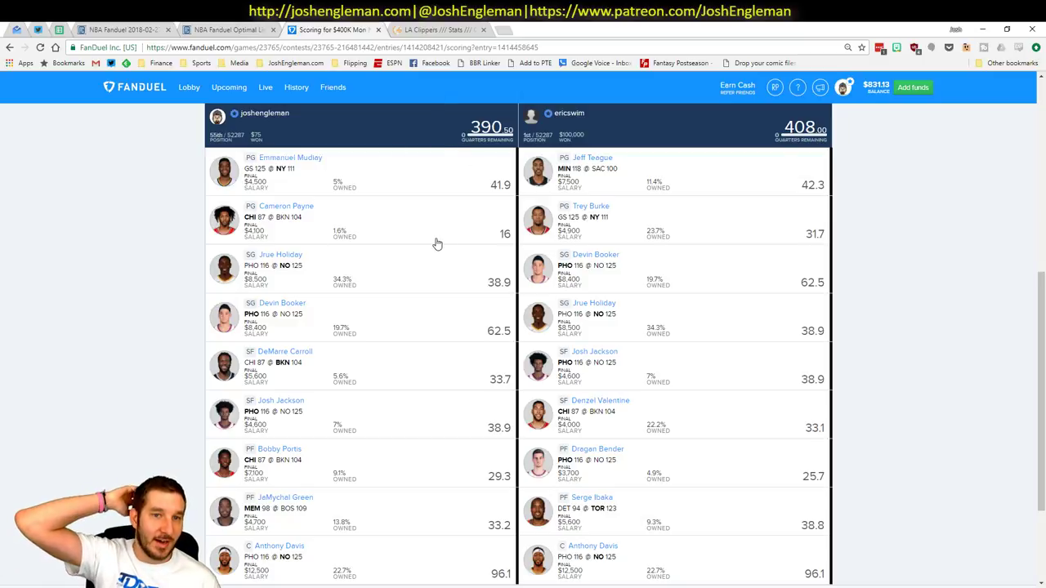
{"action": "scroll", "coordinate": [437, 243], "scroll_direction": "down", "scroll_amount": 5}
{"action": "scroll", "coordinate": [437, 243], "scroll_direction": "up", "scroll_amount": 5}
{"action": "scroll", "coordinate": [437, 244], "scroll_direction": "down", "scroll_amount": 1}
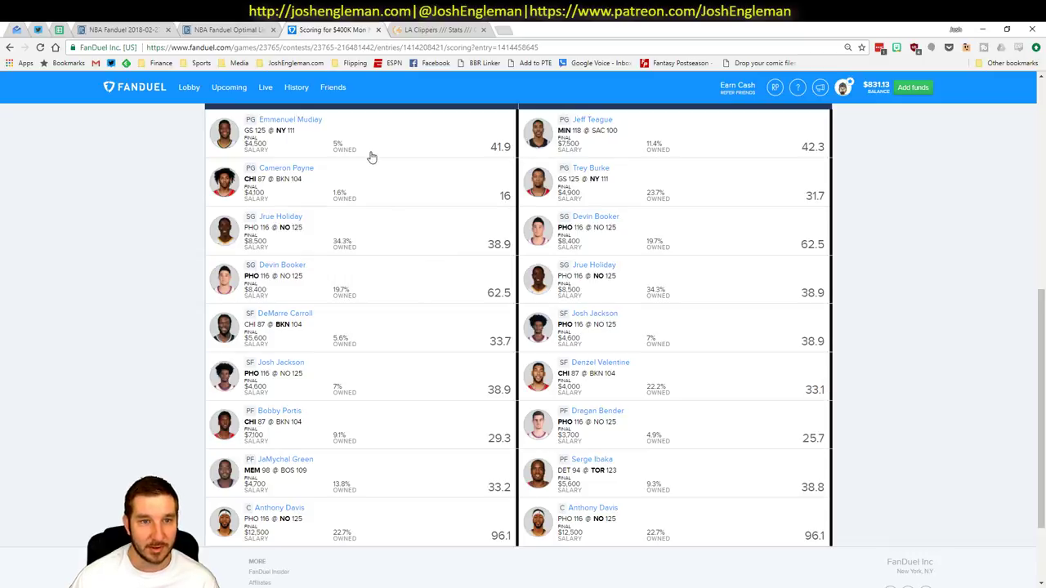
{"action": "scroll", "coordinate": [229, 237], "scroll_direction": "up", "scroll_amount": 1}
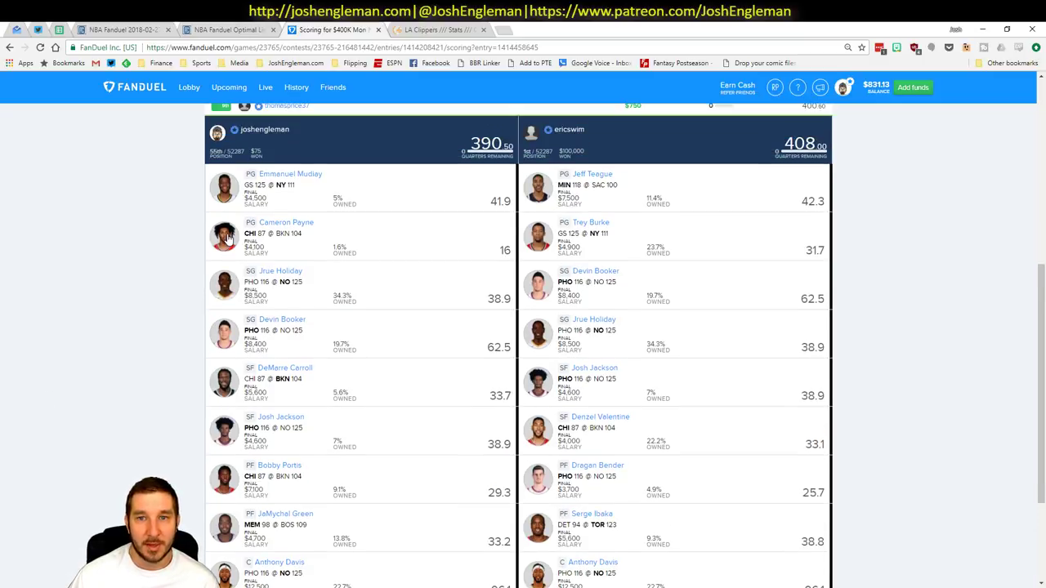
{"action": "scroll", "coordinate": [228, 237], "scroll_direction": "up", "scroll_amount": 6}
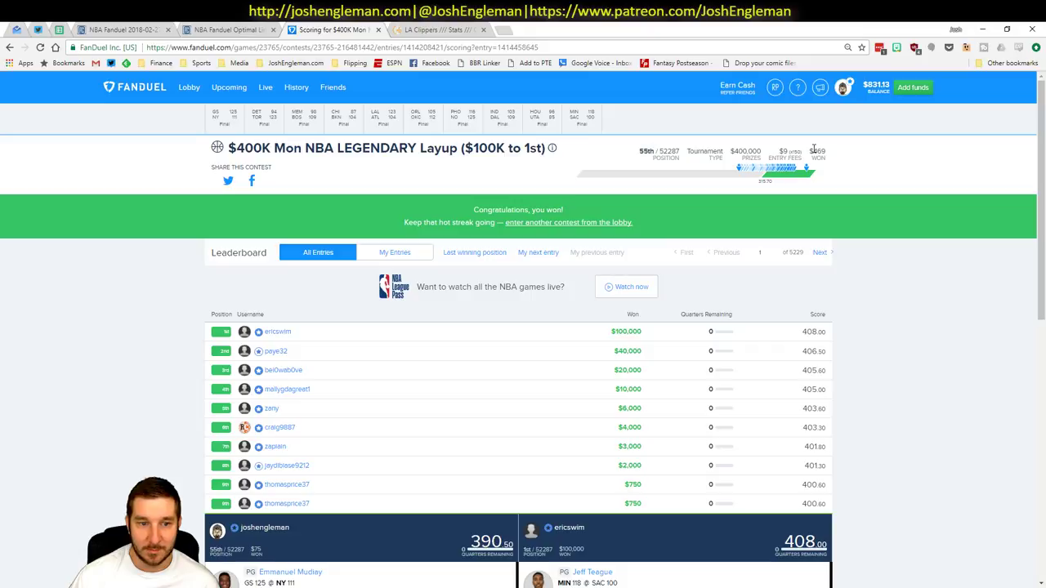
Step: Compare the 390.50-point lineup against the winning 408.00-point lineup, ending at the leaderboard
{"action": "scroll", "coordinate": [910, 273], "scroll_direction": "down", "scroll_amount": 1}
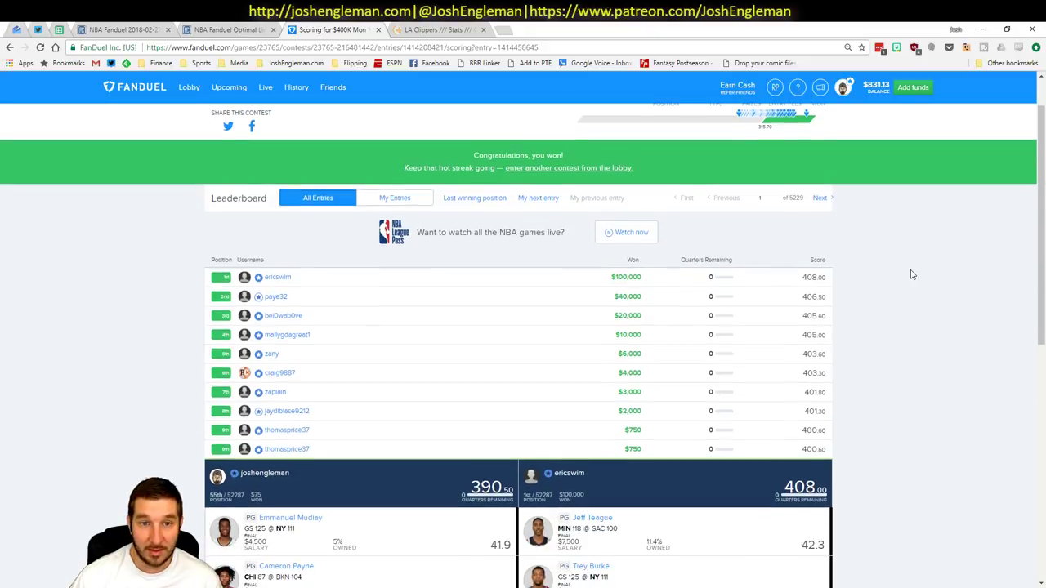
{"action": "scroll", "coordinate": [913, 275], "scroll_direction": "up", "scroll_amount": 1}
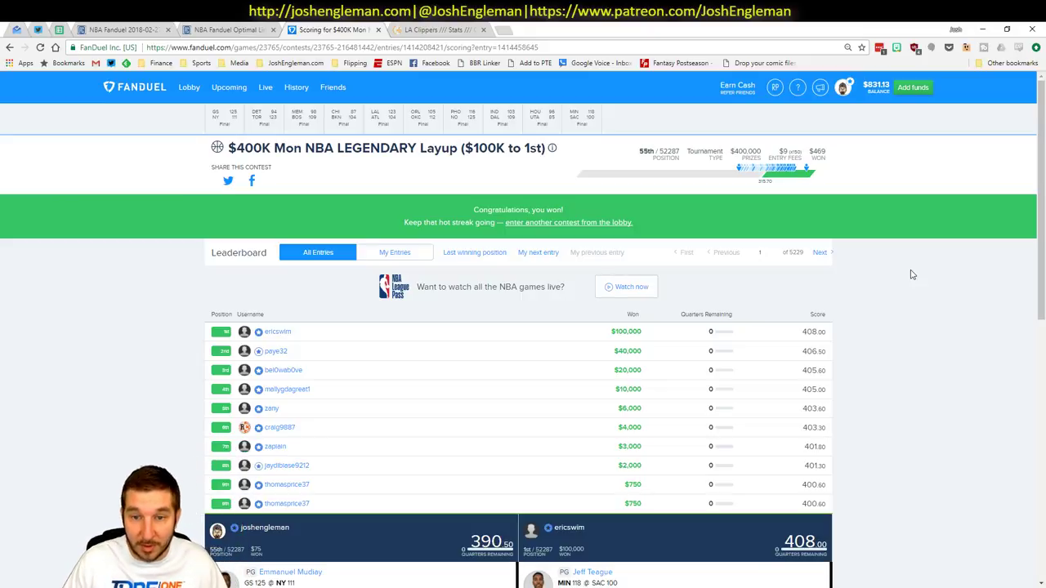
{"action": "scroll", "coordinate": [913, 275], "scroll_direction": "down", "scroll_amount": 2}
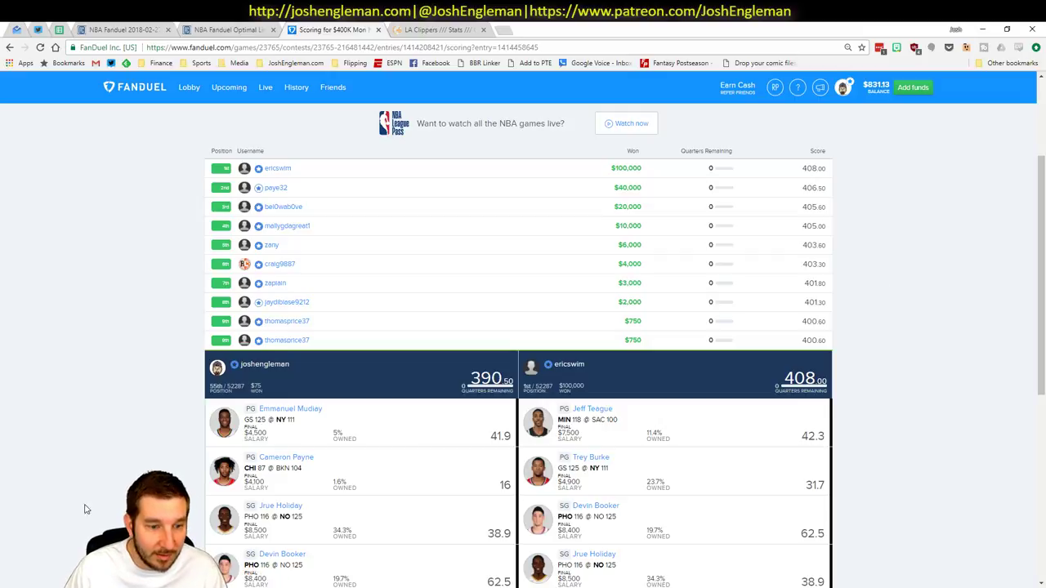
{"action": "scroll", "coordinate": [94, 508], "scroll_direction": "down", "scroll_amount": 1}
{"action": "scroll", "coordinate": [94, 508], "scroll_direction": "up", "scroll_amount": 2}
{"action": "scroll", "coordinate": [523, 351], "scroll_direction": "down", "scroll_amount": 2}
{"action": "scroll", "coordinate": [523, 351], "scroll_direction": "up", "scroll_amount": 1}
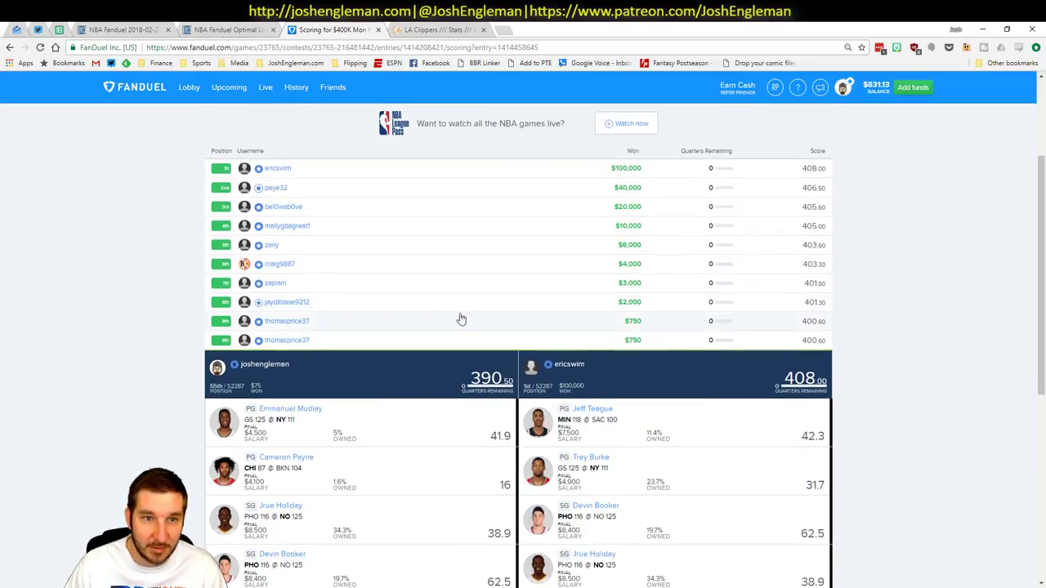
{"action": "scroll", "coordinate": [474, 306], "scroll_direction": "up", "scroll_amount": 2}
Step: Jump to the last winning position (315.70 points, $6) and compute 315.7-96.1 in the calculator
{"action": "left_click", "coordinate": [500, 253]}
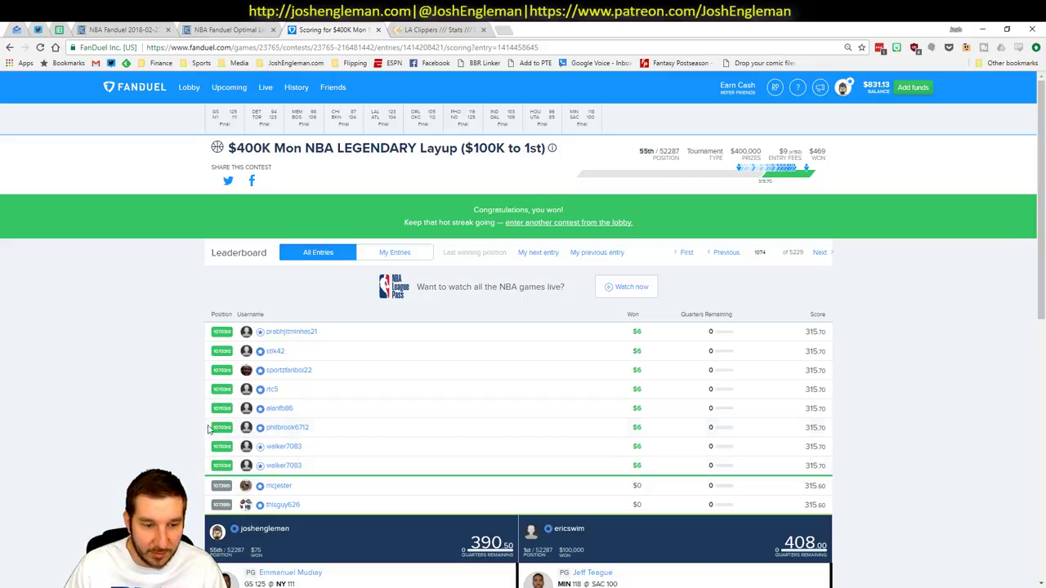
{"action": "scroll", "coordinate": [131, 363], "scroll_direction": "down", "scroll_amount": 5}
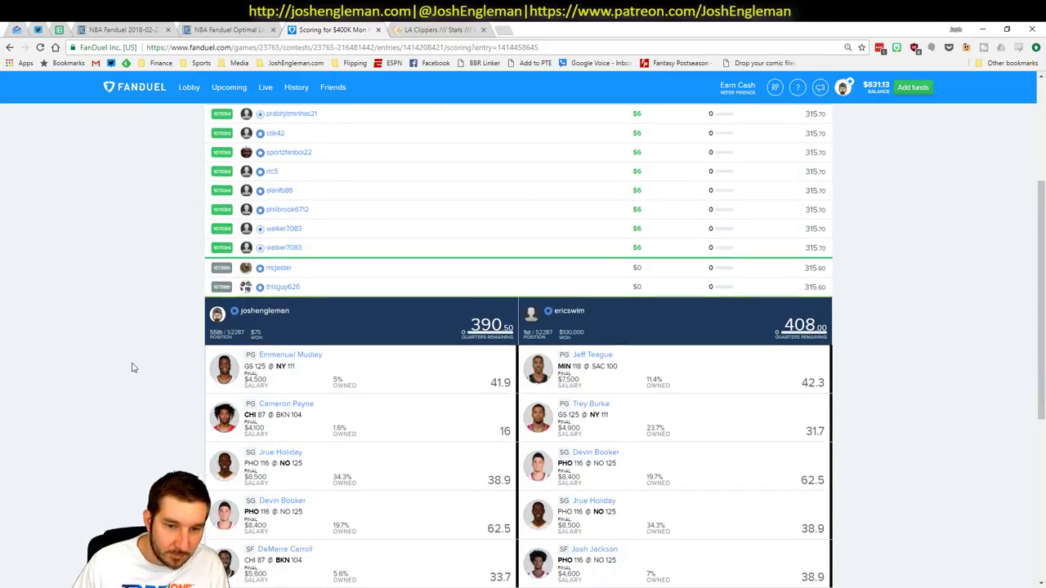
{"action": "key", "text": "alt+space"}
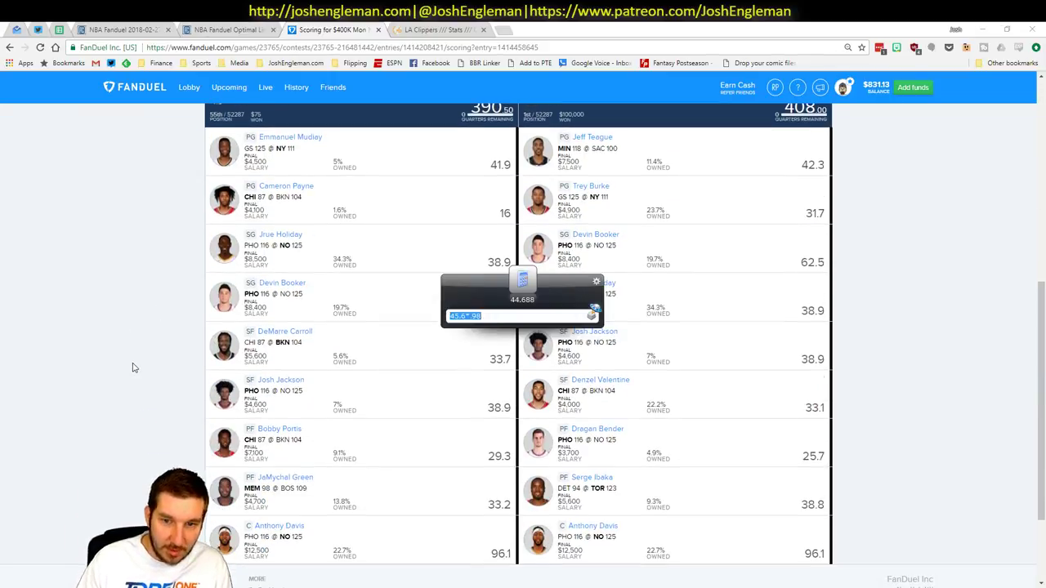
{"action": "type", "text": "315"}
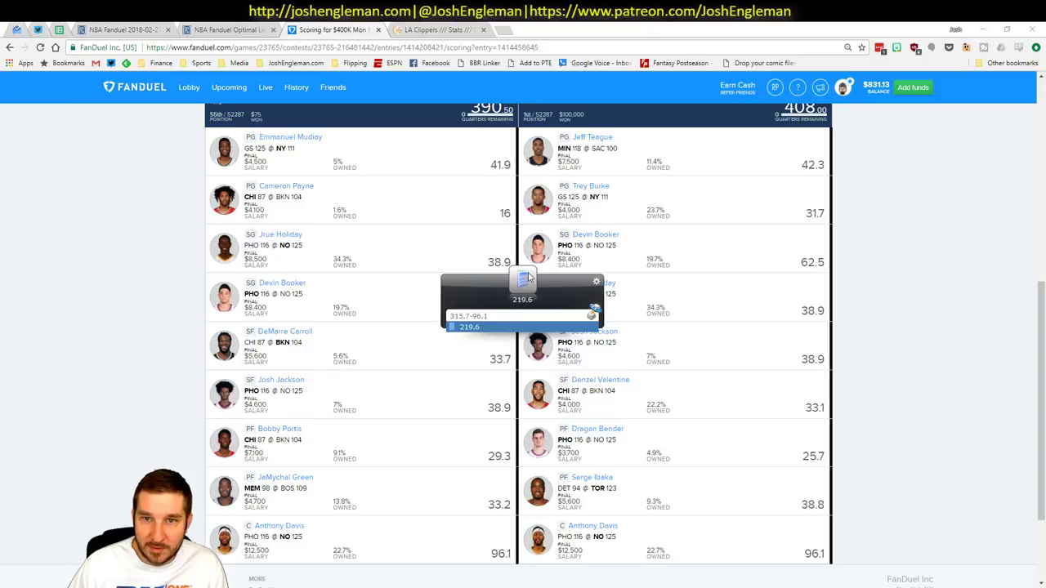
Step: Compute 219.6/45000 in the quick calculator, then close it and scroll back up
{"action": "key", "text": "ctrl+a"}
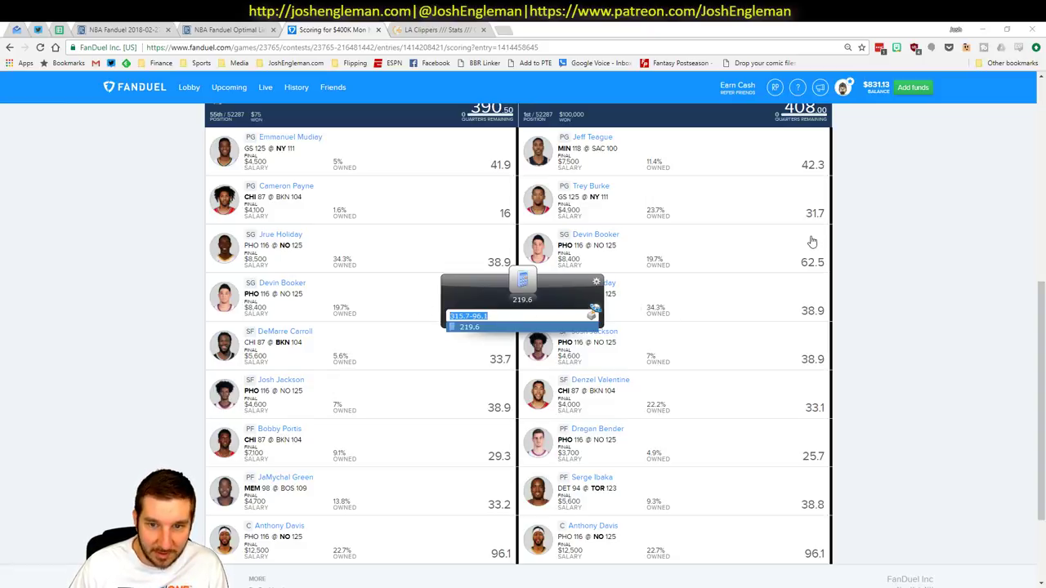
{"action": "type", "text": "219.6/45000"}
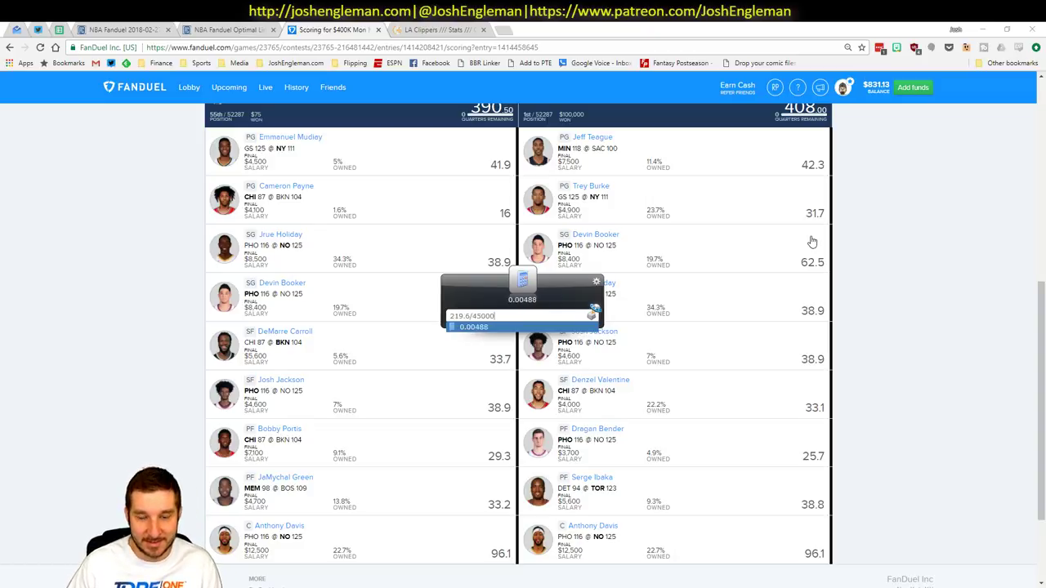
{"action": "key", "text": "Escape"}
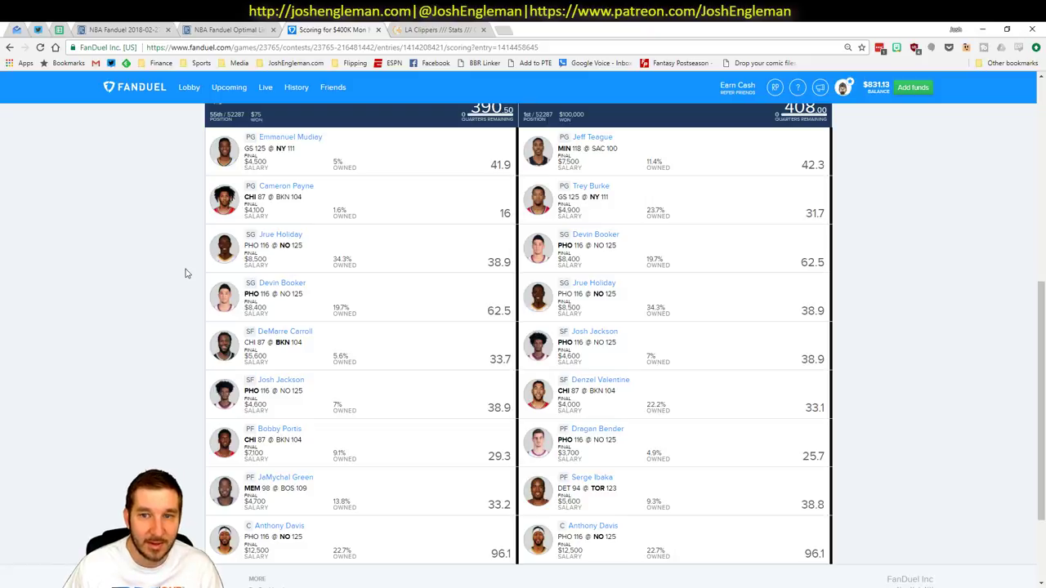
{"action": "scroll", "coordinate": [128, 270], "scroll_direction": "up", "scroll_amount": 2}
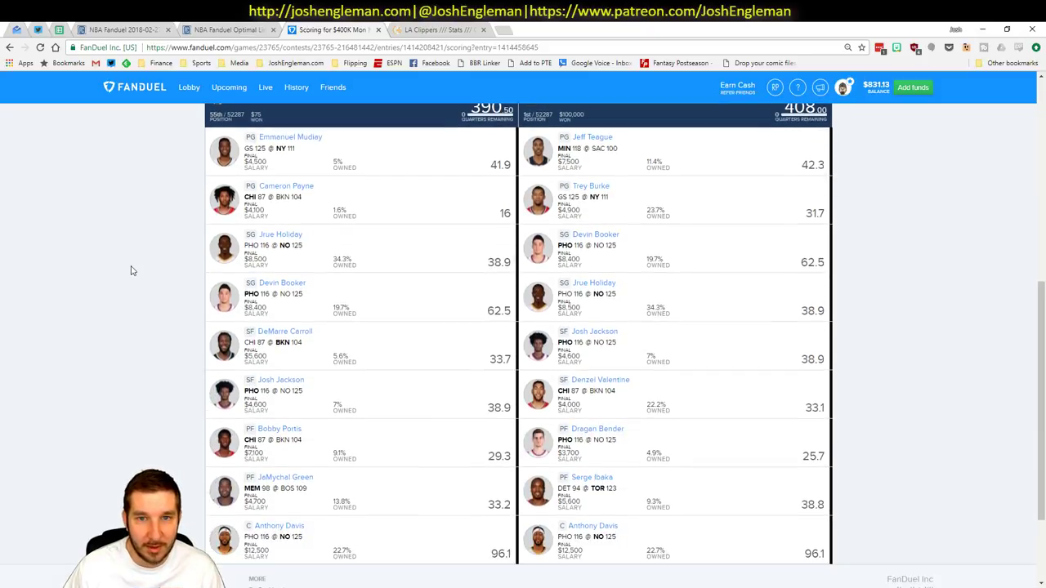
{"action": "scroll", "coordinate": [133, 270], "scroll_direction": "up", "scroll_amount": 4}
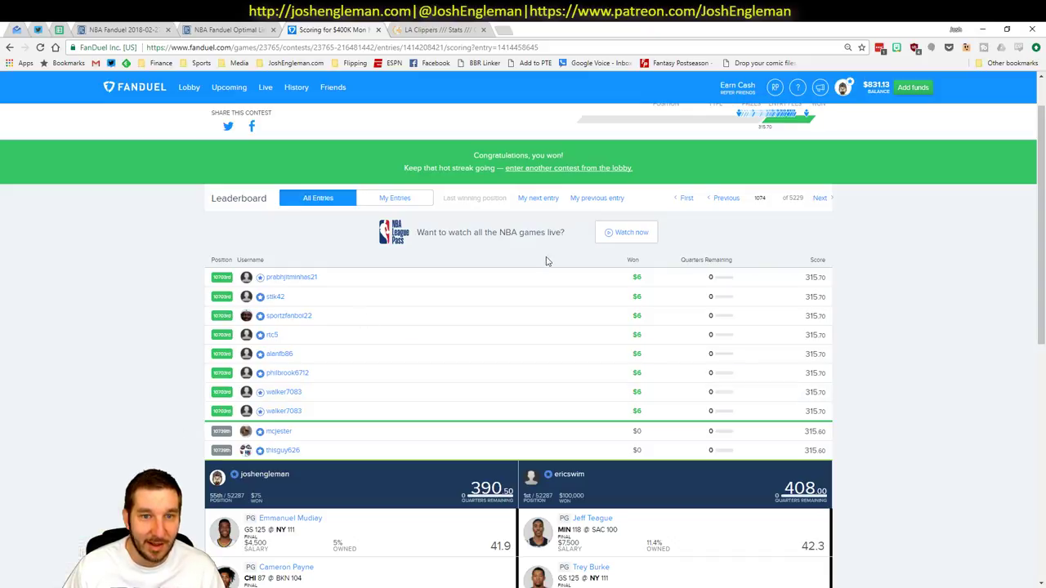
{"action": "key", "text": "alt+Tab"}
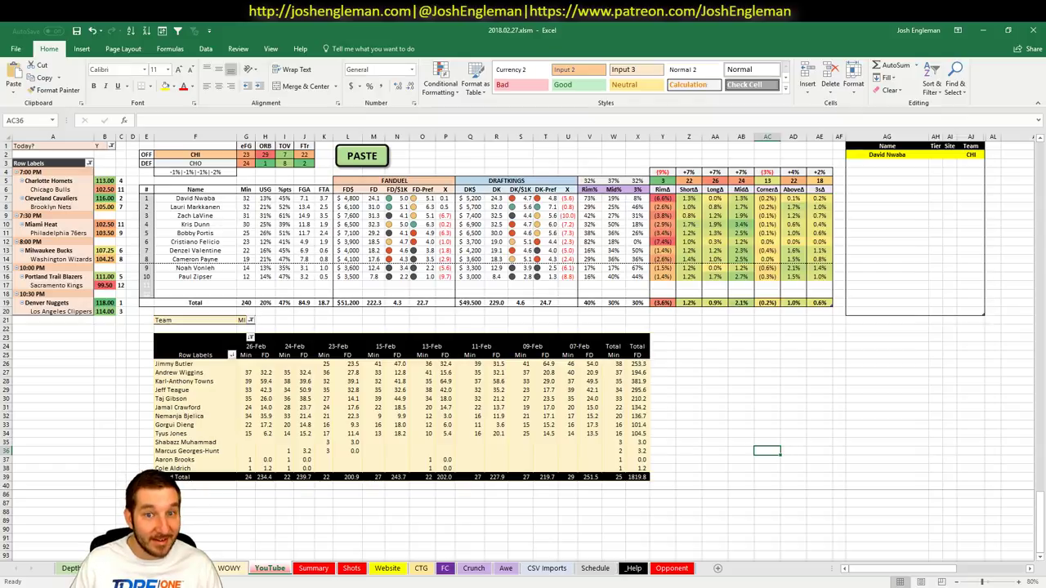
{"action": "left_click", "coordinate": [211, 503]}
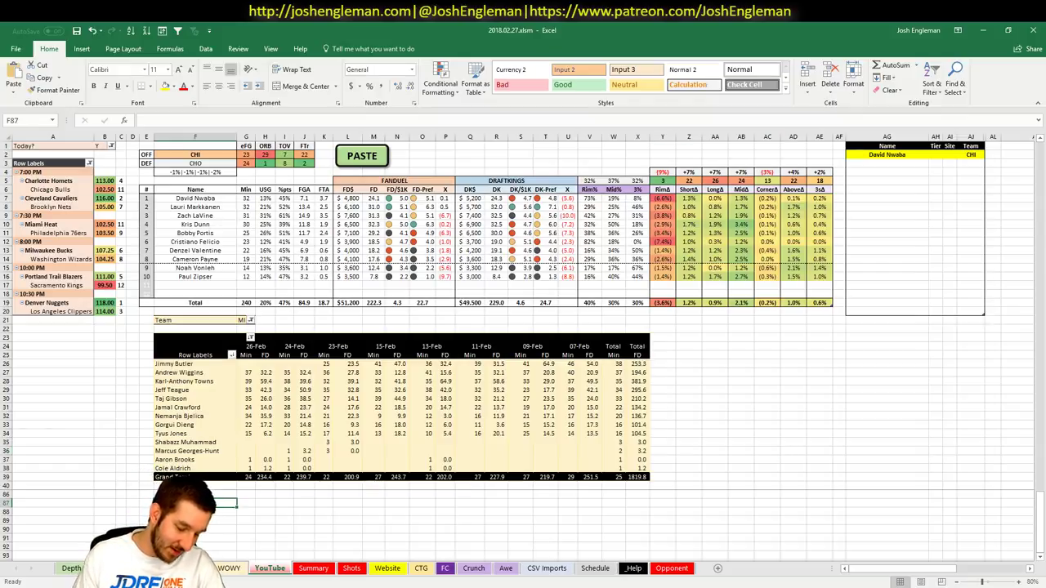
{"action": "left_click", "coordinate": [106, 353]}
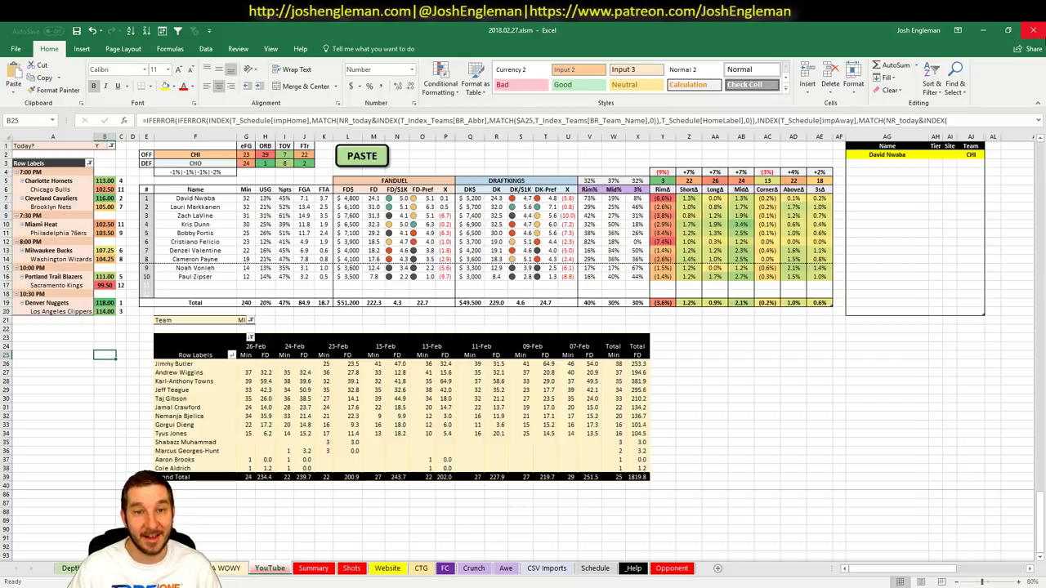
{"action": "left_click", "coordinate": [611, 154]}
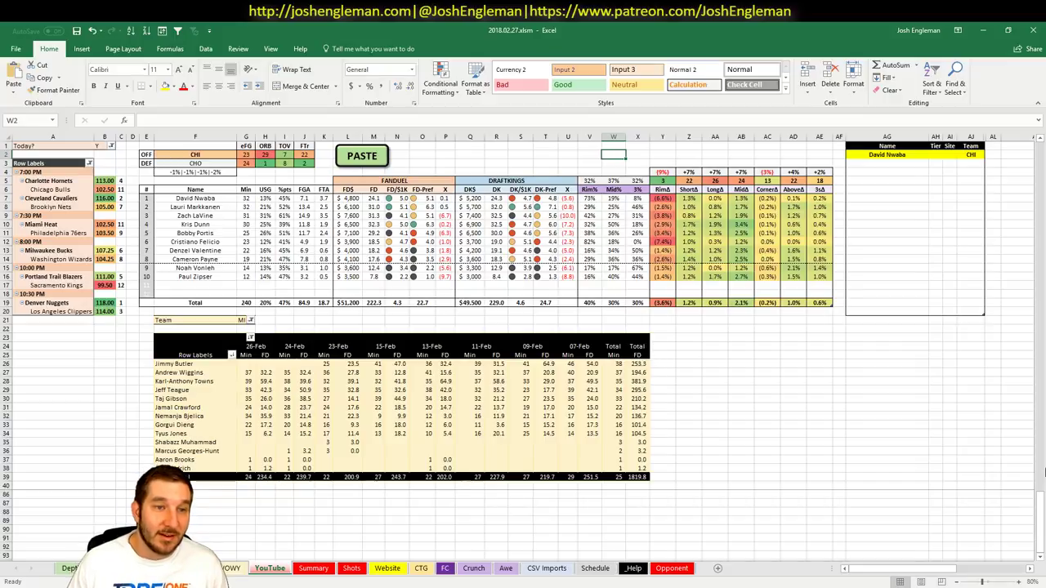
{"action": "left_click", "coordinate": [71, 328]}
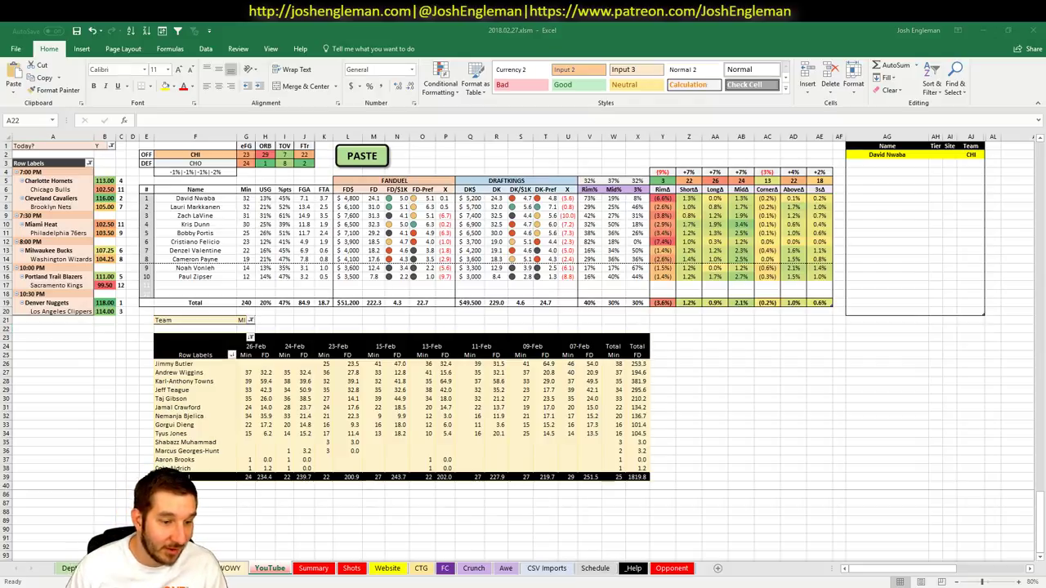
Step: Go from the workbook back to the Feb 26 lineup rewind in the browser
{"action": "key", "text": "alt+Tab"}
{"action": "key", "text": "super"}
{"action": "left_click", "coordinate": [224, 29]}
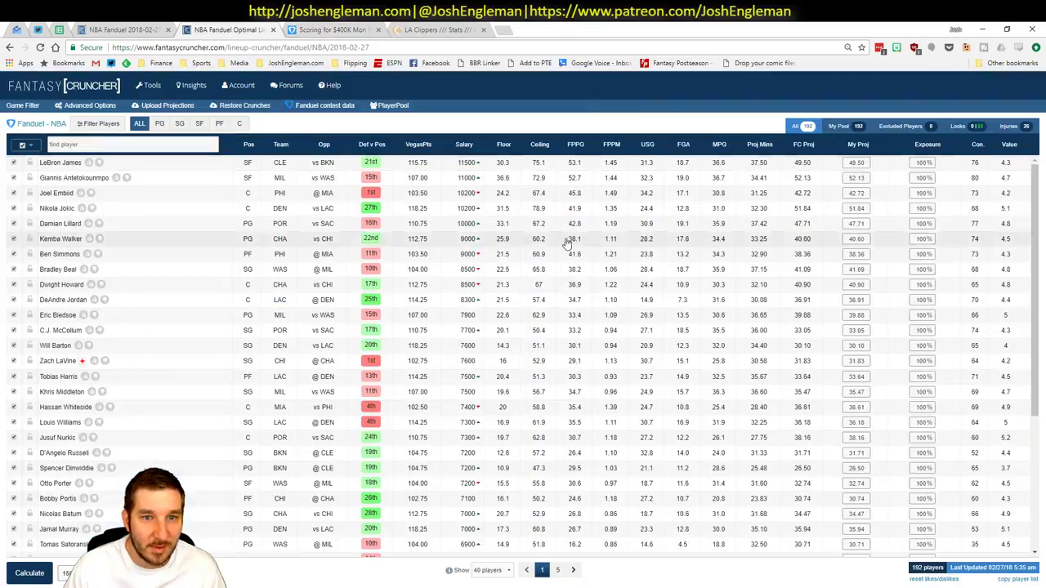
{"action": "key", "text": "ctrl+shift+Tab"}
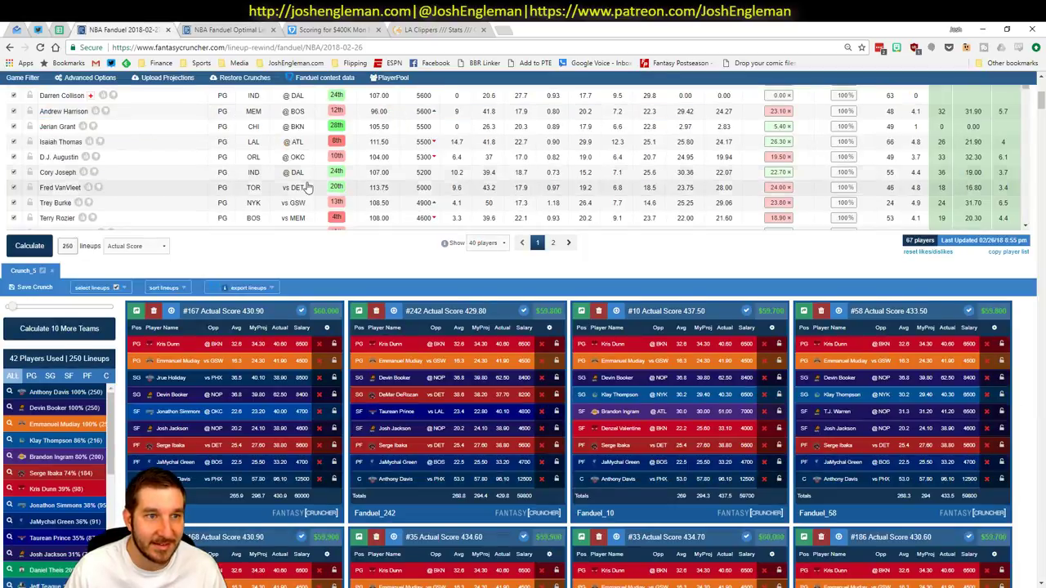
Step: Scroll to the lineup cards and open Anthony Davis's player card and game log
{"action": "scroll", "coordinate": [302, 184], "scroll_direction": "up", "scroll_amount": 4}
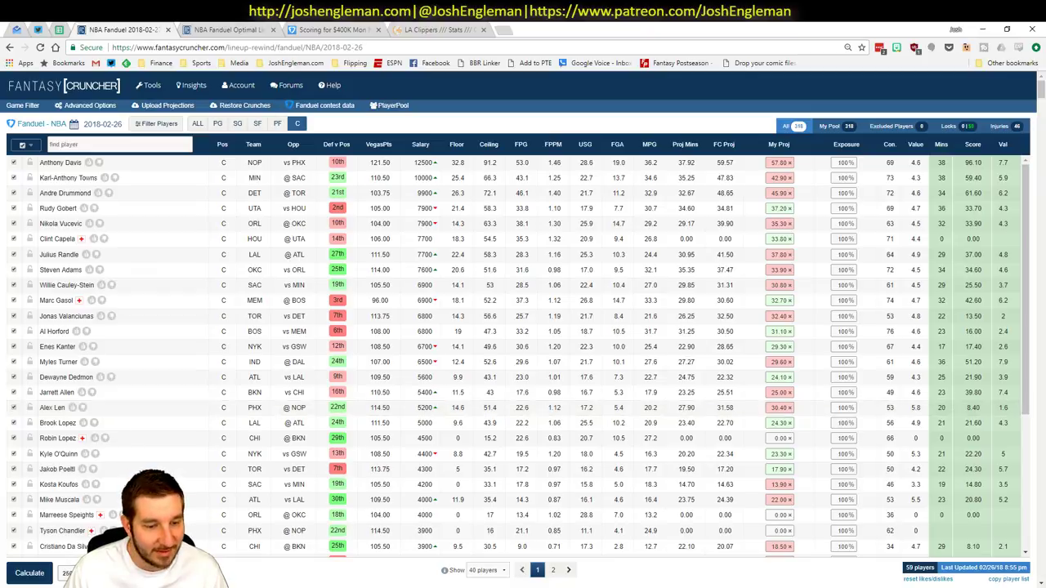
{"action": "scroll", "coordinate": [239, 584], "scroll_direction": "down", "scroll_amount": 1}
{"action": "scroll", "coordinate": [204, 490], "scroll_direction": "down", "scroll_amount": 6}
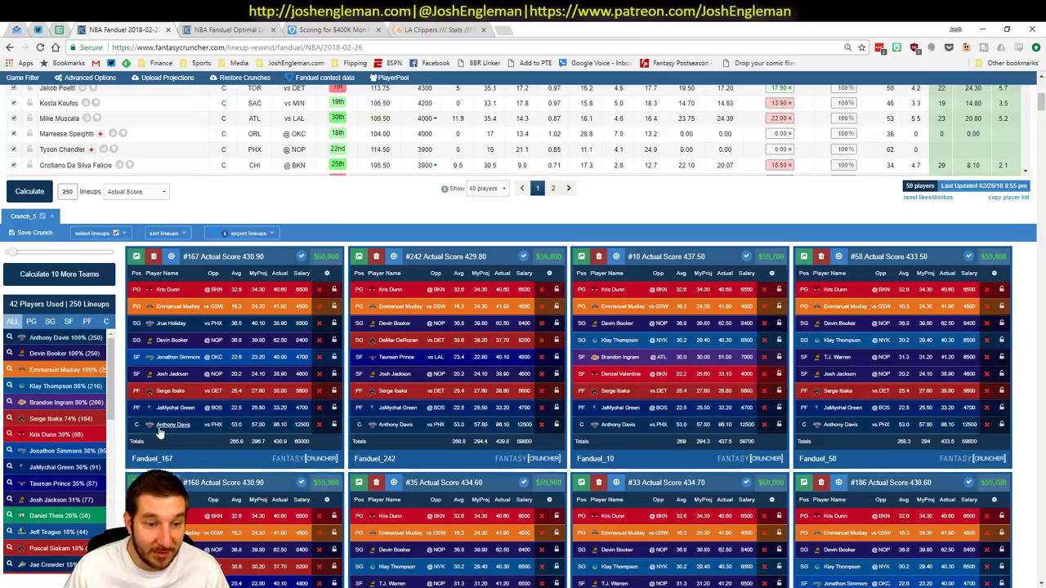
{"action": "left_click", "coordinate": [171, 426]}
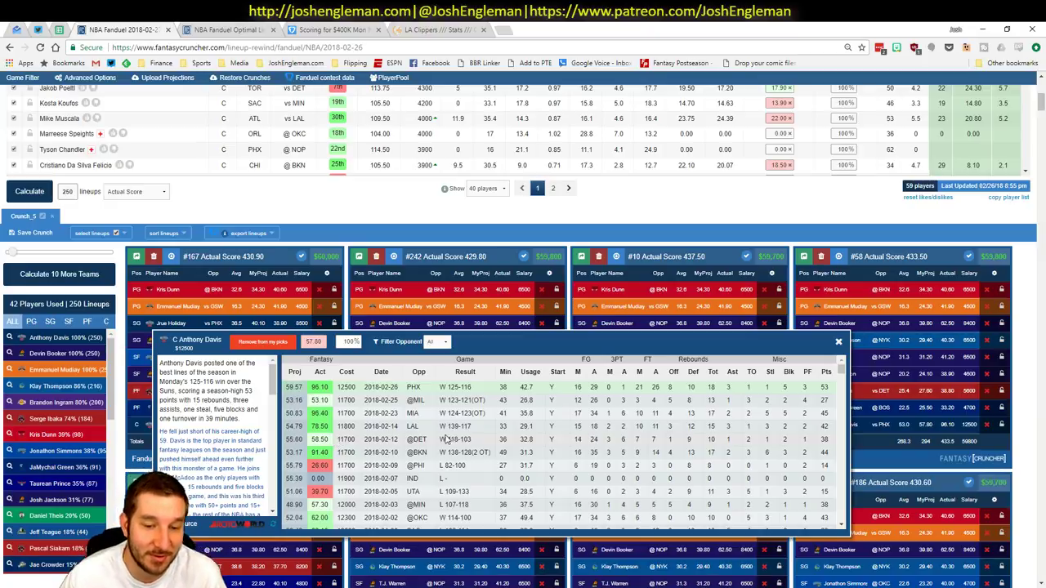
Step: Look over Anthony Davis's 98.10-point Feb 26 game log, then close his player card
{"action": "scroll", "coordinate": [392, 437], "scroll_direction": "down", "scroll_amount": 3}
{"action": "scroll", "coordinate": [466, 423], "scroll_direction": "up", "scroll_amount": 3}
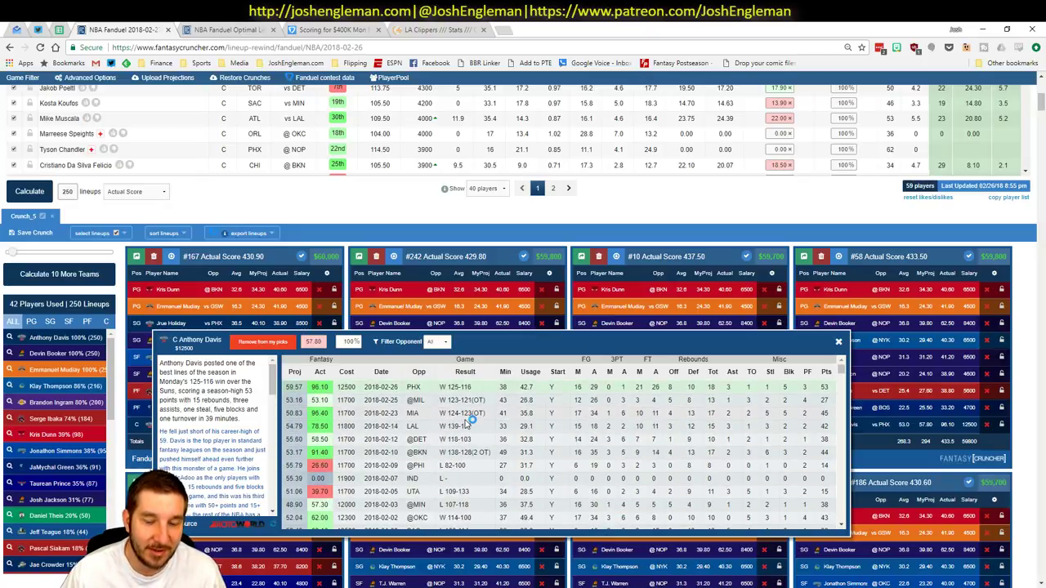
{"action": "left_click", "coordinate": [838, 342]}
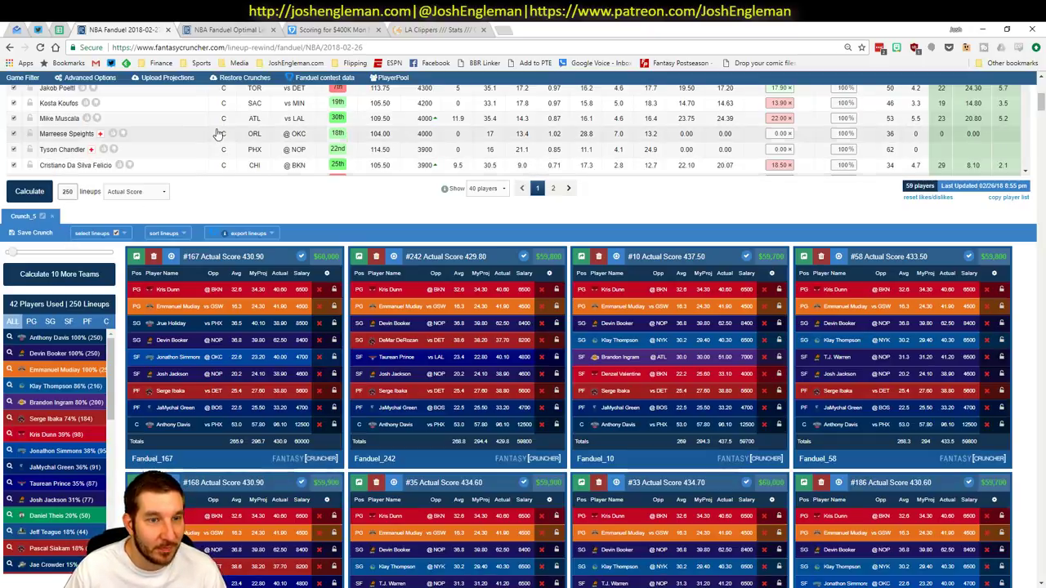
Step: Close the Feb 26 lineup rewind tab and return to the 2018.02.27.xlsm workbook
{"action": "scroll", "coordinate": [158, 322], "scroll_direction": "down", "scroll_amount": 1}
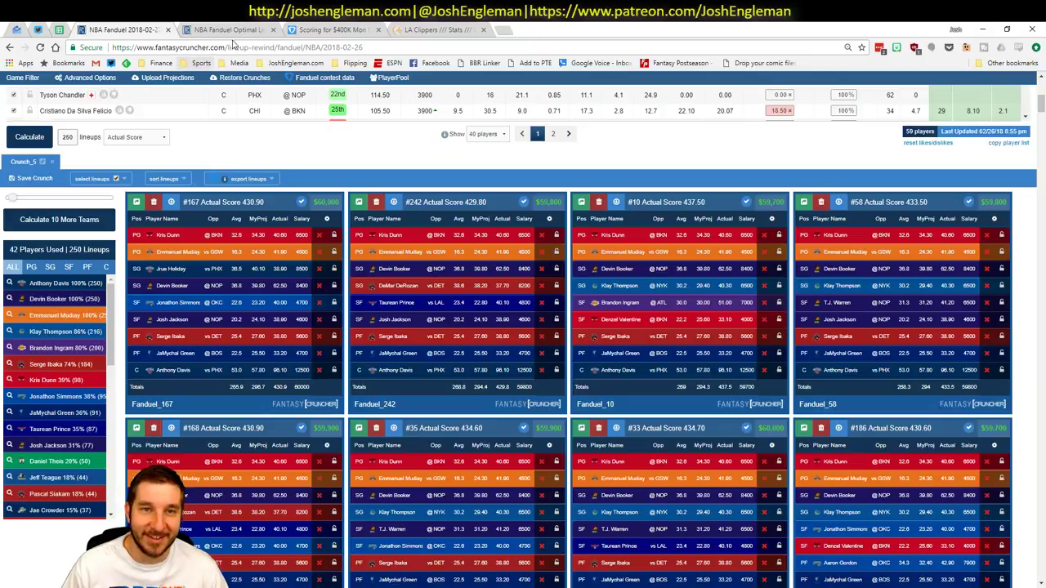
{"action": "left_click", "coordinate": [167, 30]}
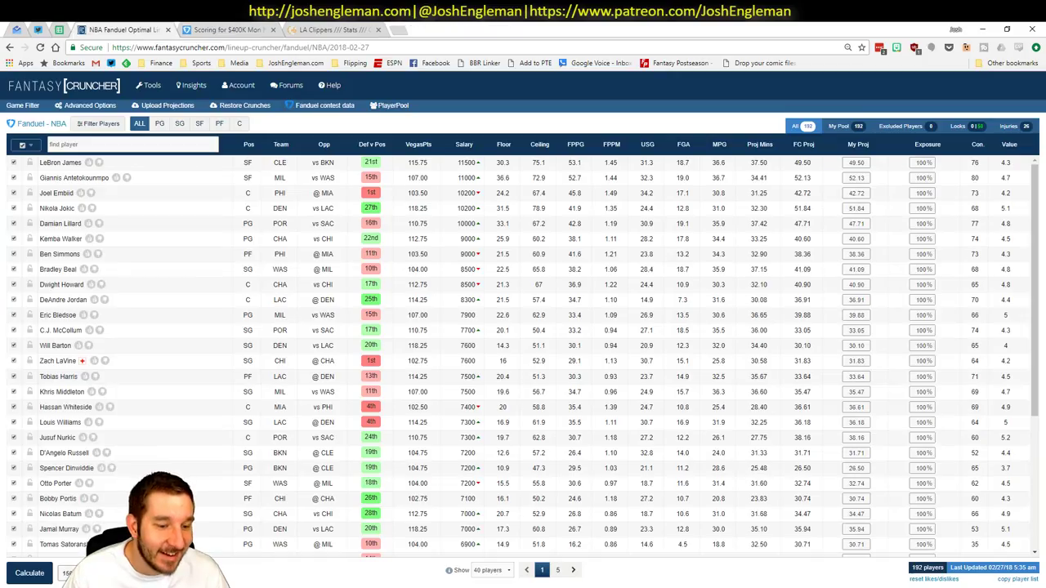
{"action": "key", "text": "alt+Tab"}
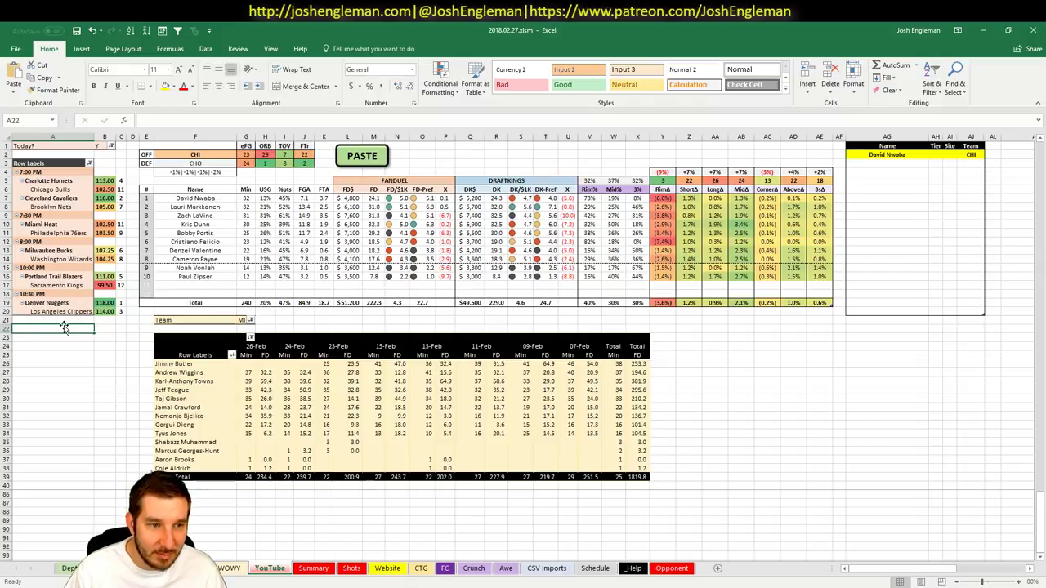
Step: Set the offensive team in cell F2 to CHO
{"action": "left_click", "coordinate": [715, 337]}
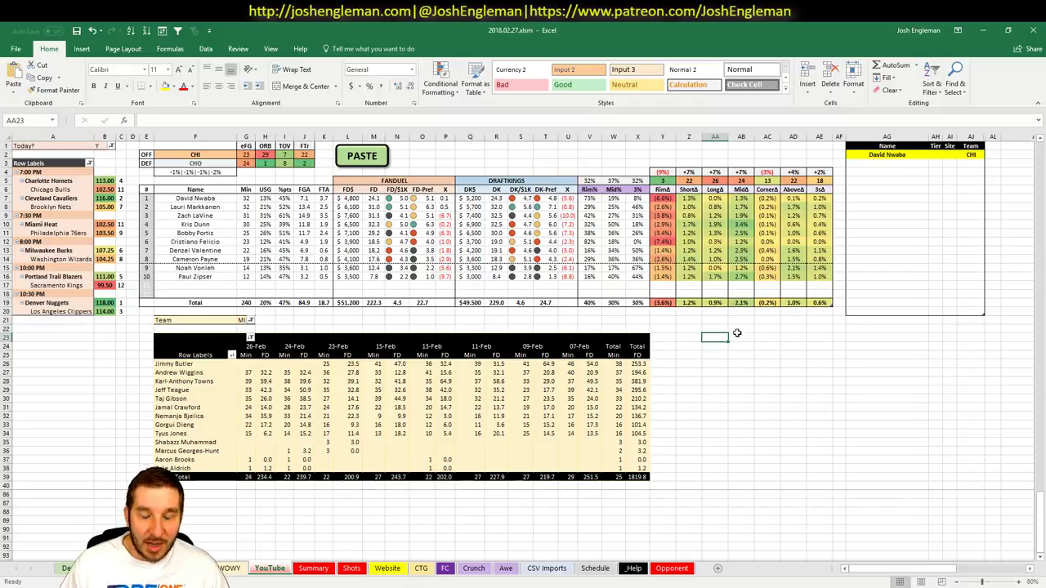
{"action": "left_click", "coordinate": [801, 322]}
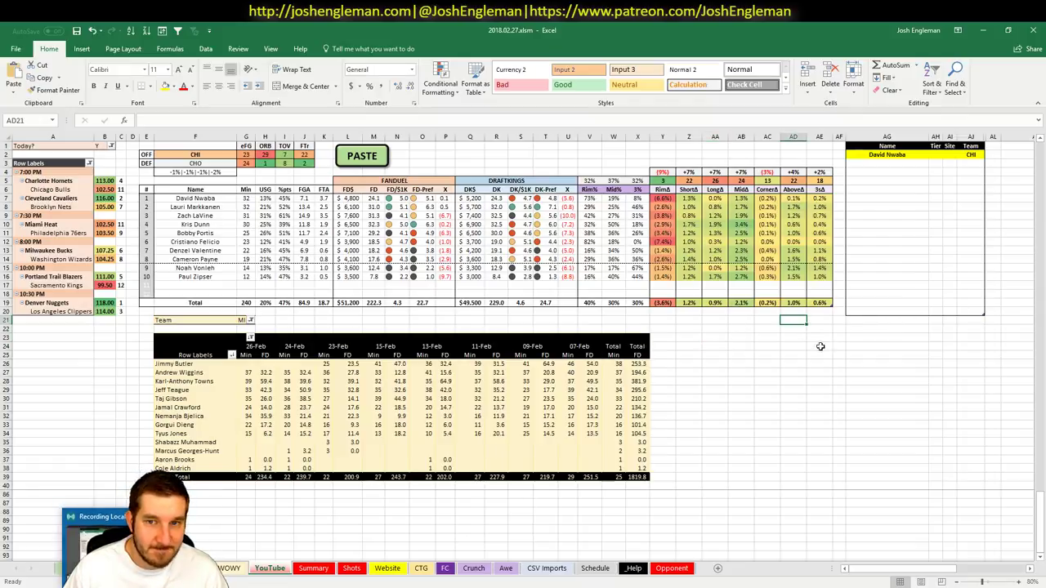
{"action": "left_click", "coordinate": [940, 155]}
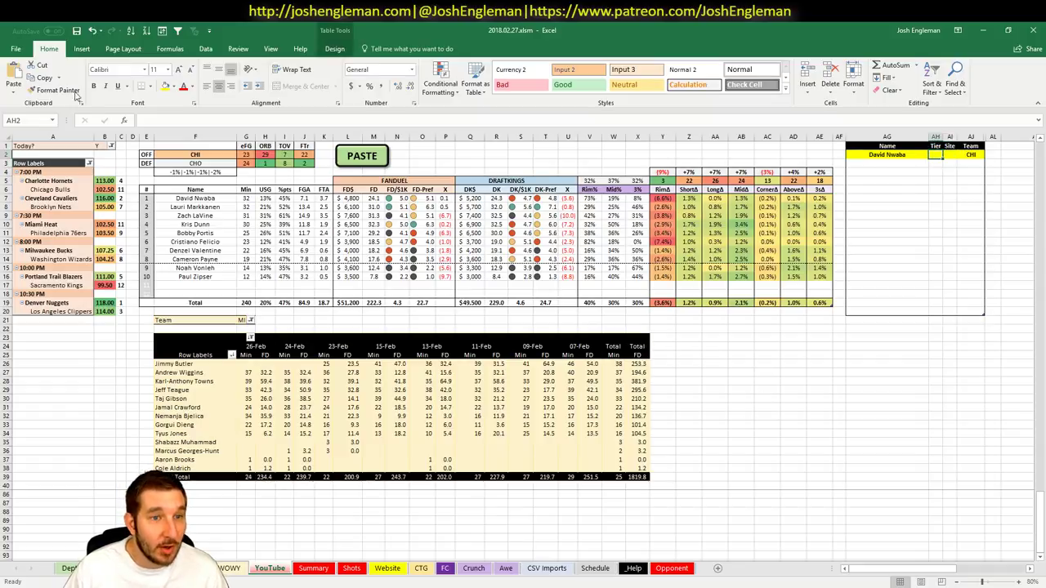
{"action": "left_click", "coordinate": [186, 155]}
{"action": "type", "text": "CHO"}
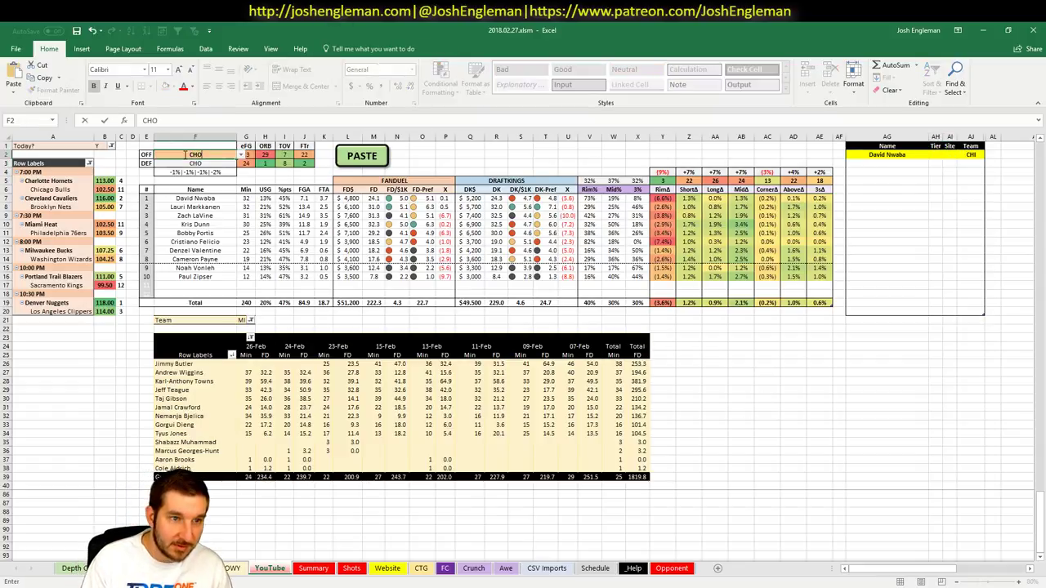
{"action": "key", "text": "Return"}
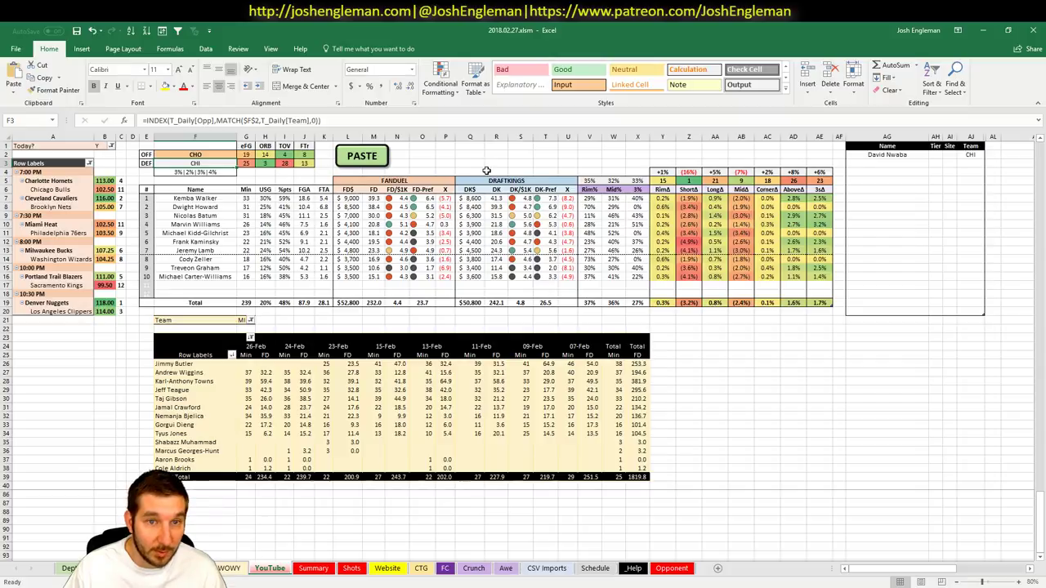
Step: Replace David Nwaba with Kemba Walker as the first tier-list name in AG2
{"action": "left_click", "coordinate": [516, 157]}
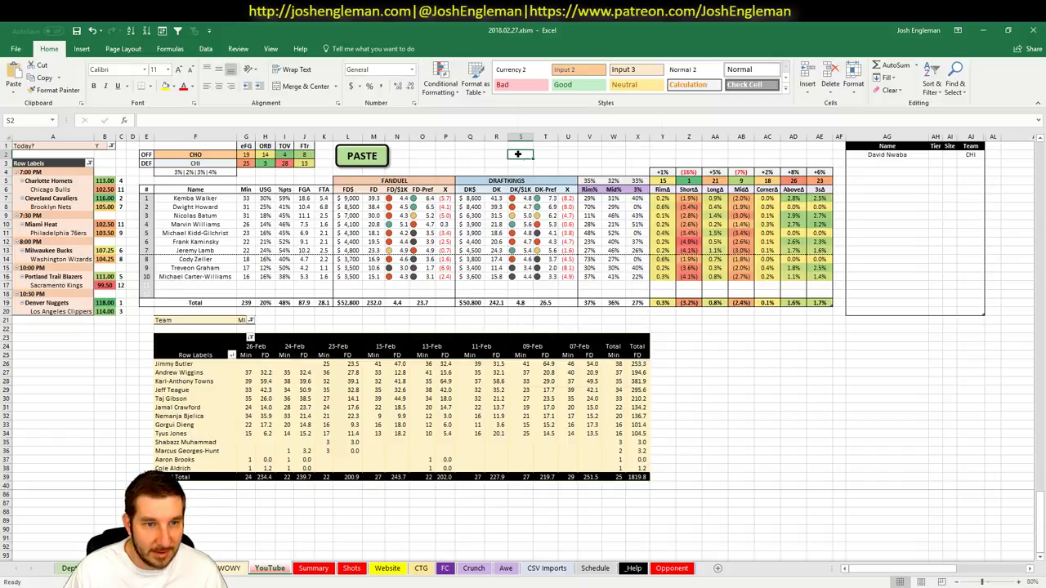
{"action": "right_click", "coordinate": [518, 154]}
{"action": "key", "text": "Escape"}
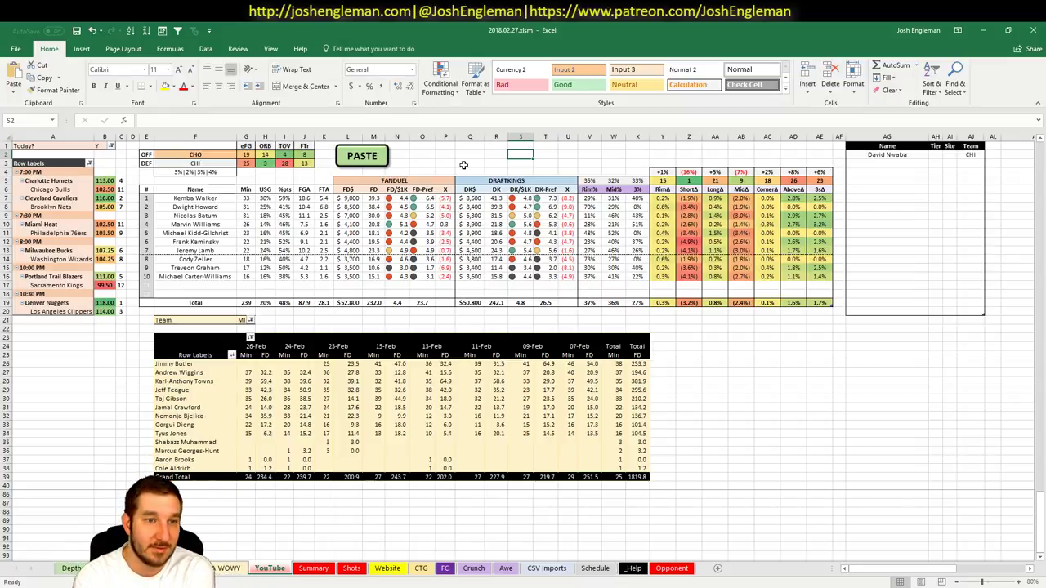
{"action": "left_click", "coordinate": [915, 155]}
{"action": "type", "text": "Kemba Walker"}
{"action": "key", "text": "Tab"}
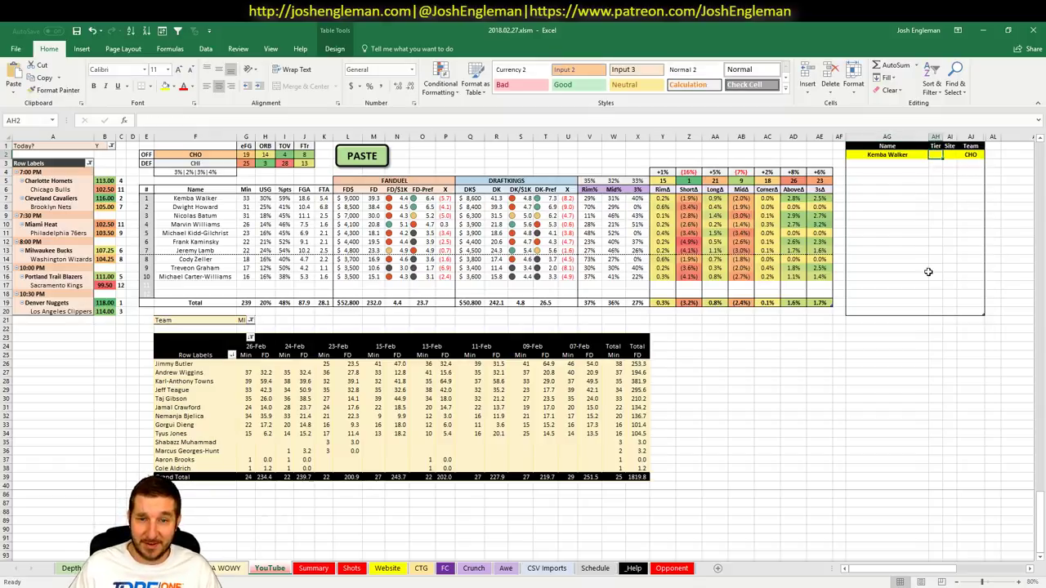
Step: Filter the minutes pivot's Team field in G21 to CHO
{"action": "left_click", "coordinate": [243, 319]}
{"action": "type", "text": "CHO"}
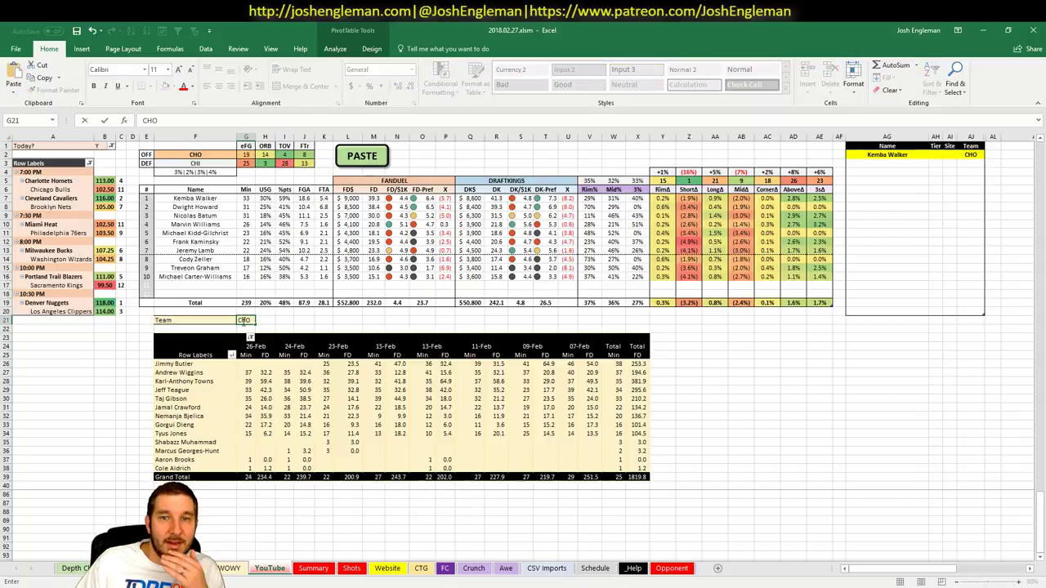
{"action": "key", "text": "Return"}
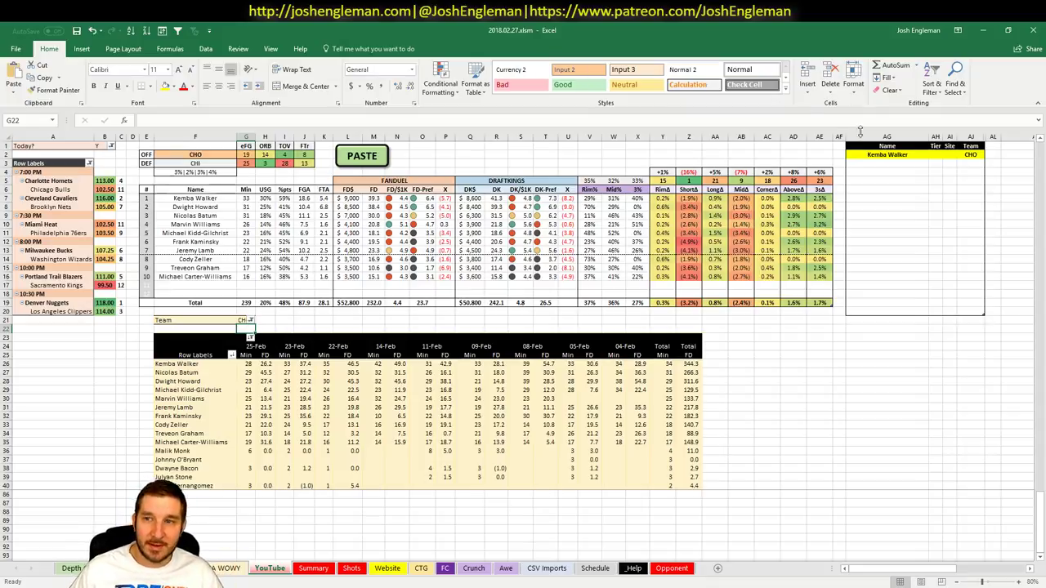
Step: Give Kemba Walker tier 4 and enter Dwight Howard as the next tier-list player
{"action": "left_click", "coordinate": [946, 155]}
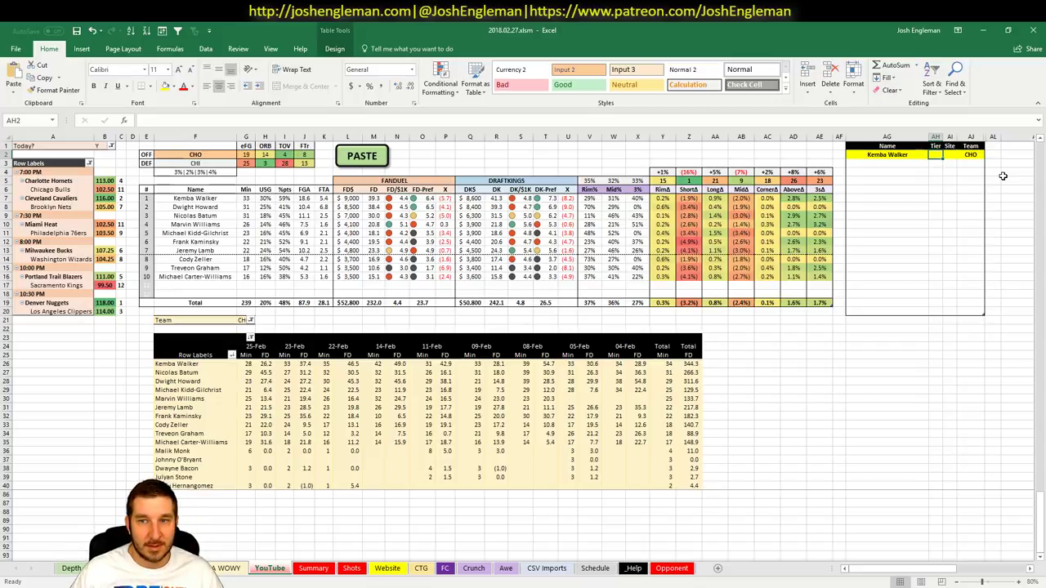
{"action": "type", "text": "4"}
{"action": "key", "text": "Return"}
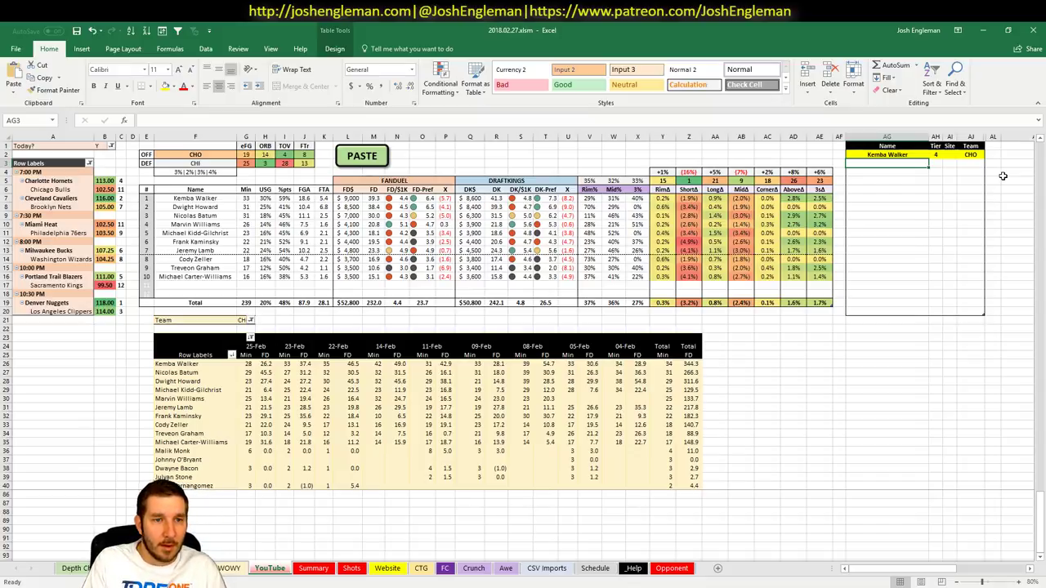
{"action": "type", "text": "Dwight Howard"}
Step: Give Dwight Howard tier 3 with site FD, collapsing the ribbon for more room
{"action": "key", "text": "Tab"}
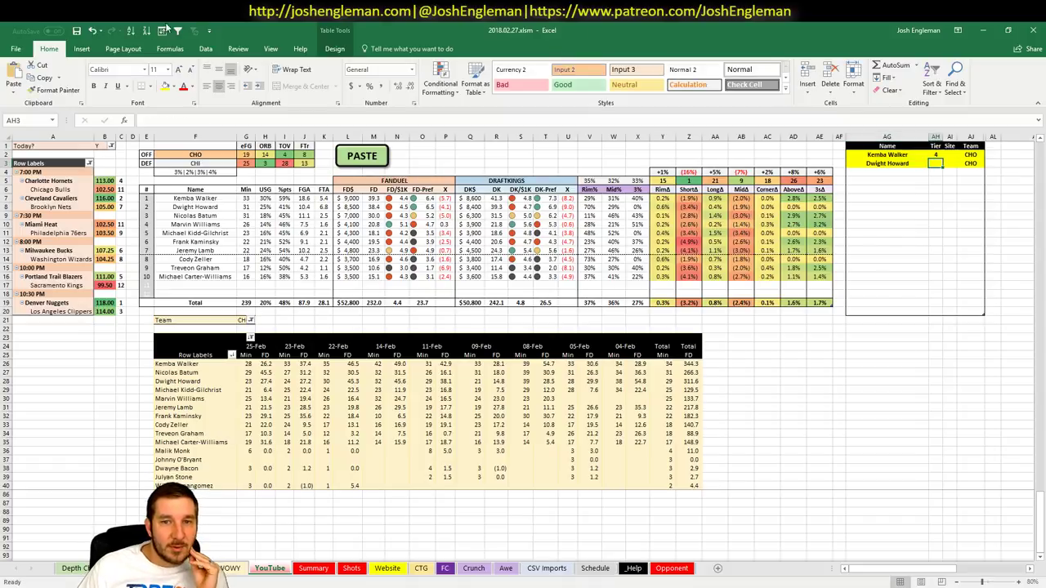
{"action": "double_click", "coordinate": [55, 49]}
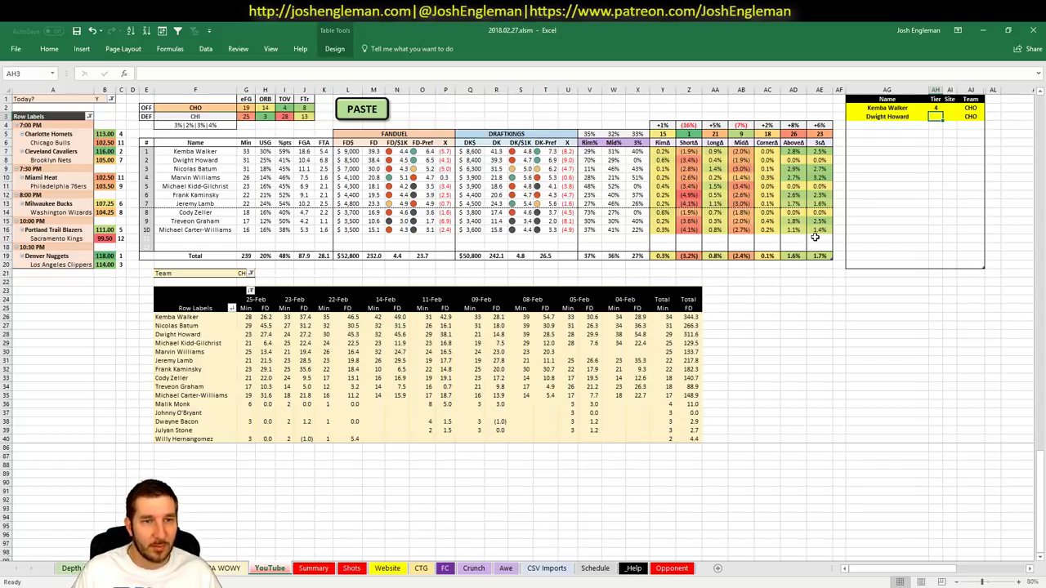
{"action": "type", "text": "3"}
{"action": "key", "text": "Tab"}
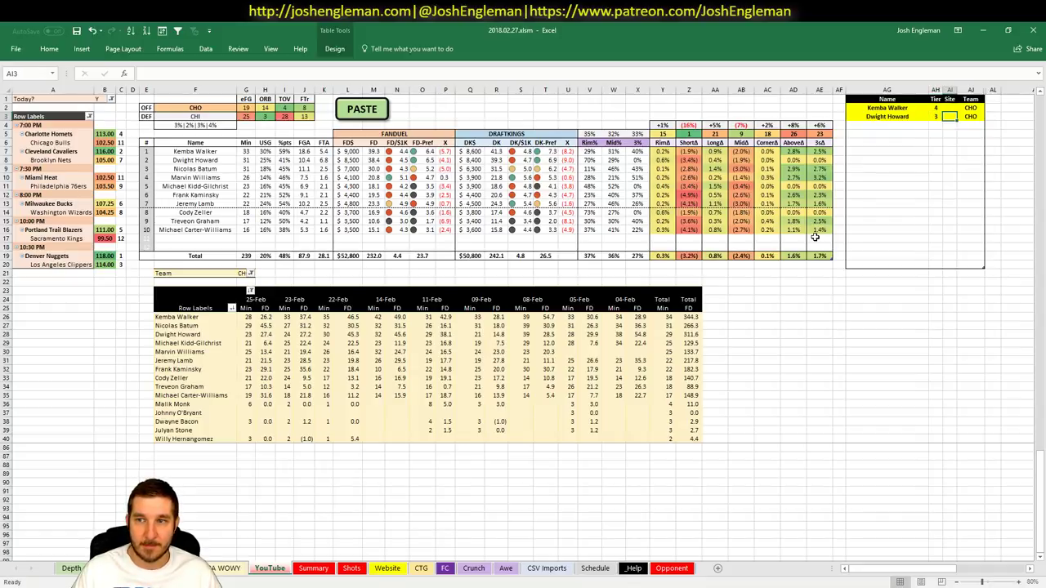
{"action": "type", "text": "FD"}
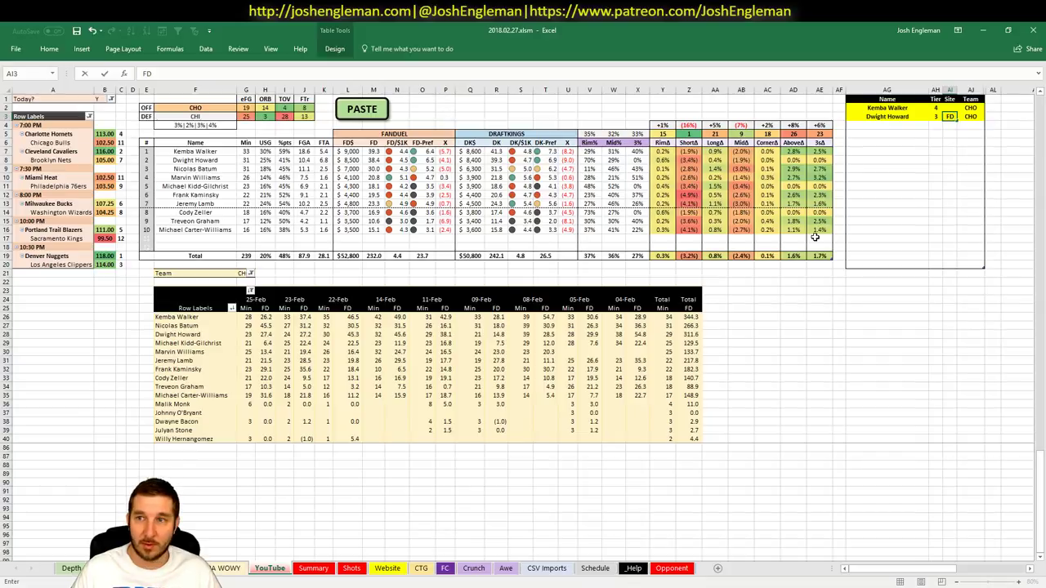
{"action": "key", "text": "Return"}
Step: Discard an accidental duplicate 'Dw' entry and move to the next empty name row
{"action": "type", "text": "DW"}
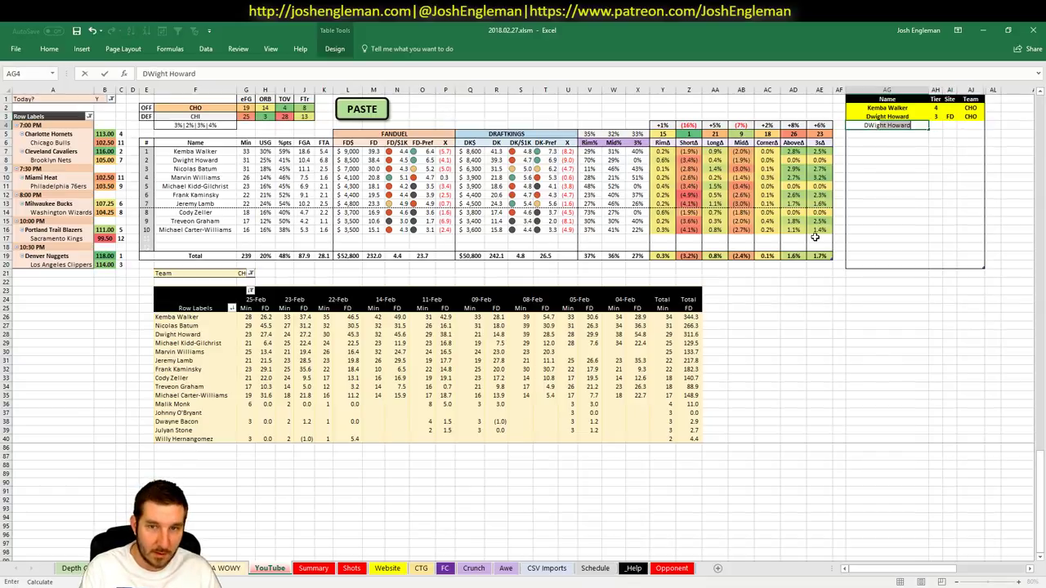
{"action": "key", "text": "BackSpace"}
{"action": "key", "text": "BackSpace"}
{"action": "type", "text": "w"}
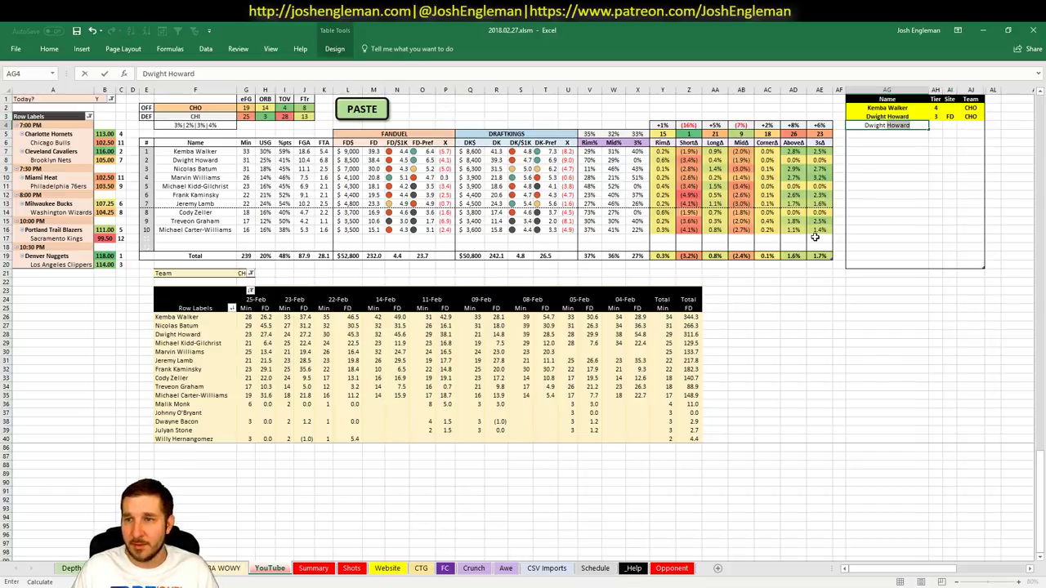
{"action": "key", "text": "Escape"}
{"action": "key", "text": "Up"}
{"action": "key", "text": "Right"}
{"action": "key", "text": "Right"}
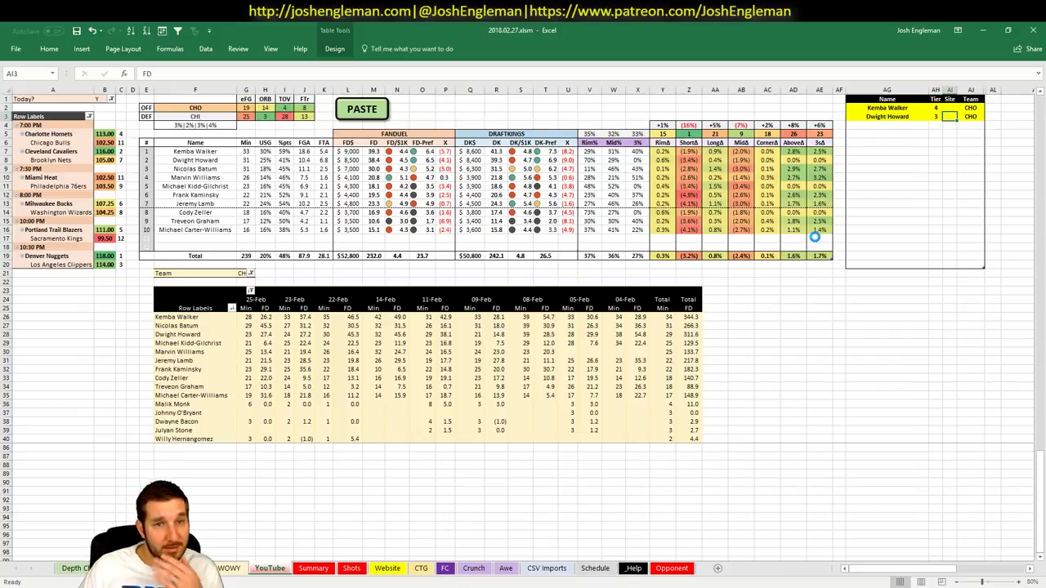
{"action": "key", "text": "Left"}
{"action": "key", "text": "Left"}
{"action": "key", "text": "Down"}
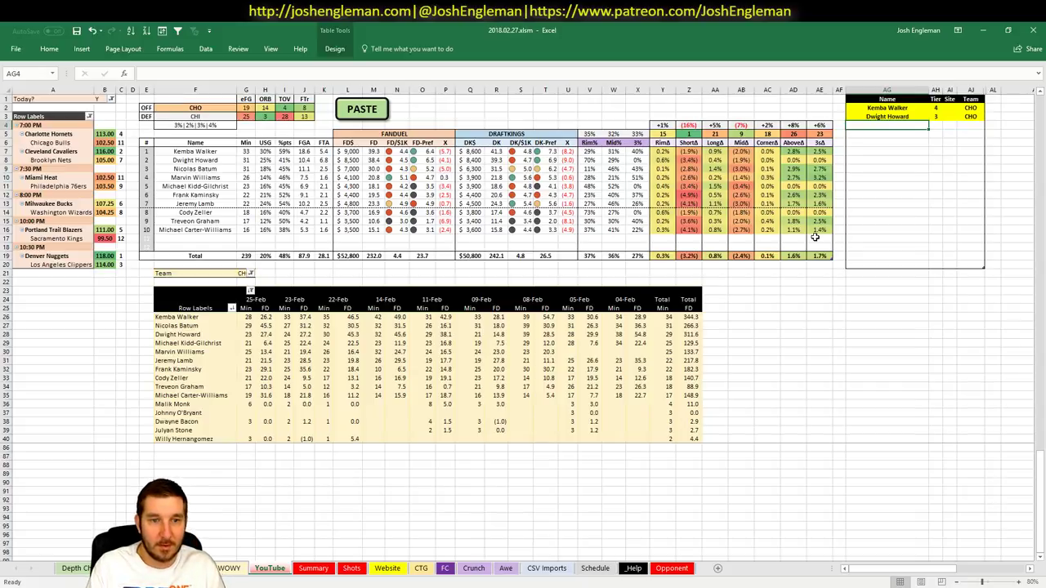
Step: Add Nicolas Batum at tier 4 and Marvin Williams at tier 3 to the tier list
{"action": "type", "text": "Nicolas Batum"}
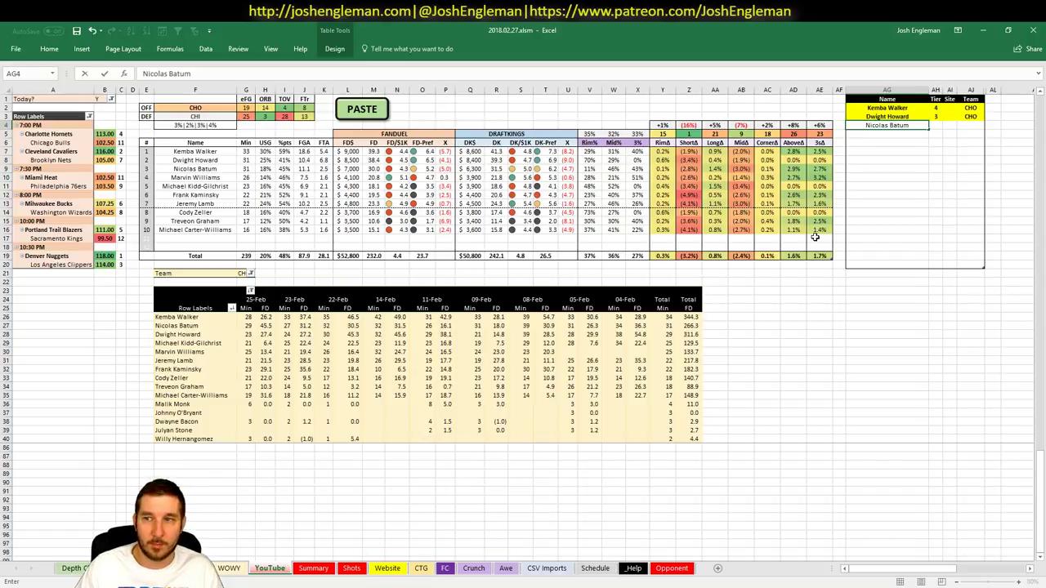
{"action": "key", "text": "Tab"}
{"action": "type", "text": "4"}
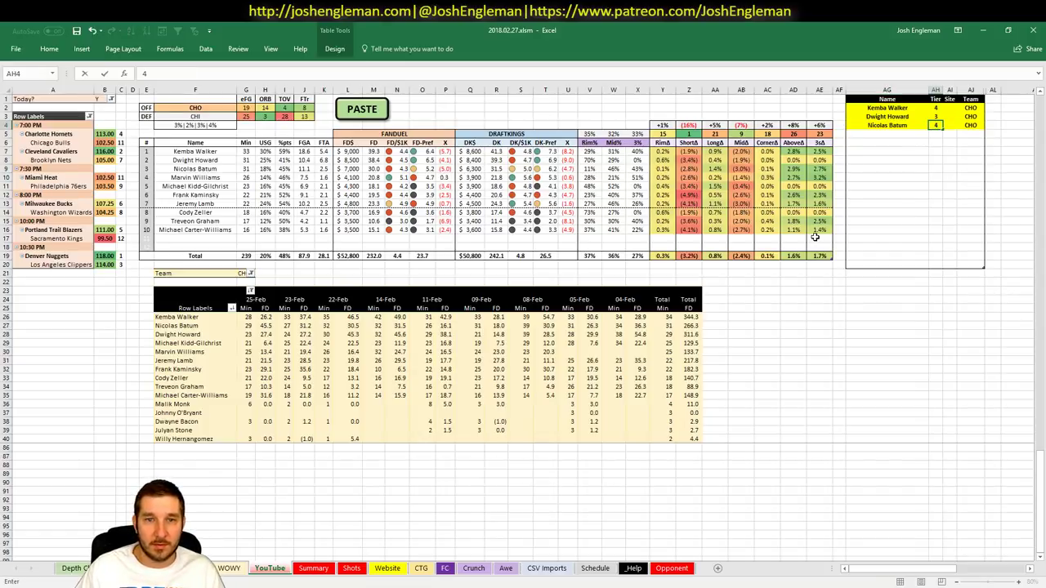
{"action": "key", "text": "Return"}
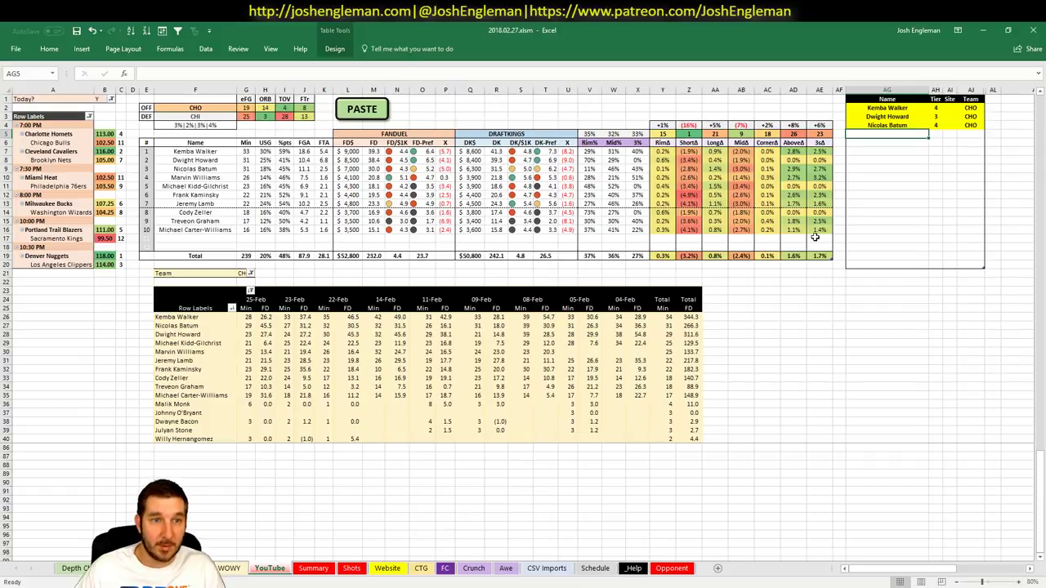
{"action": "type", "text": "Marvin"}
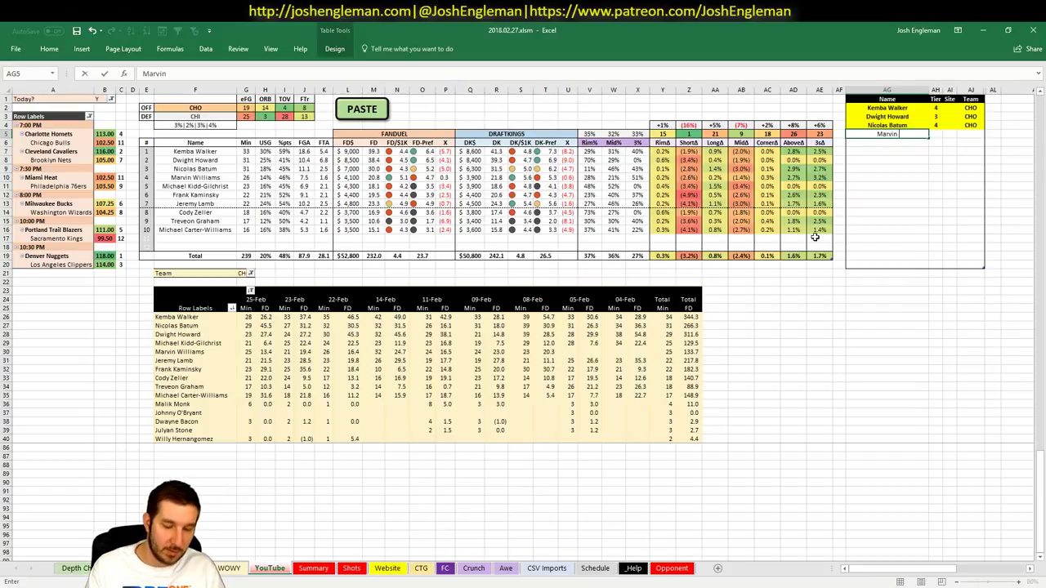
{"action": "type", "text": " Williams"}
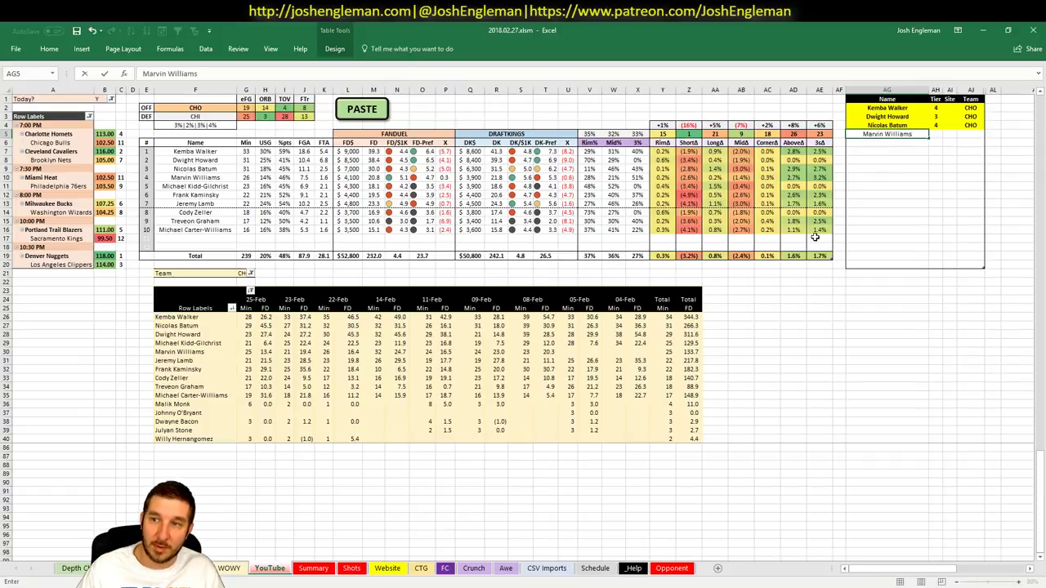
{"action": "key", "text": "Tab"}
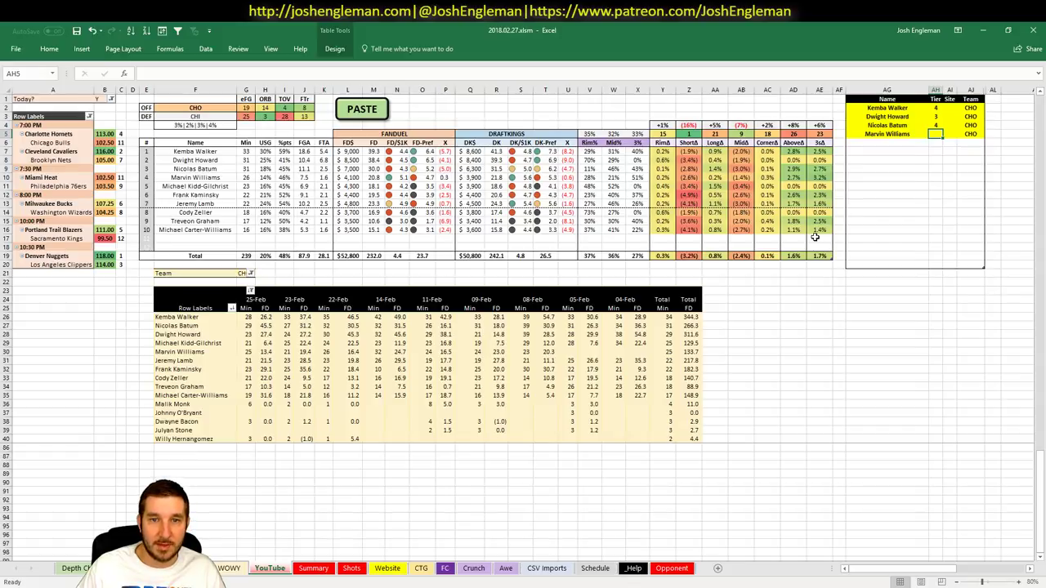
{"action": "type", "text": "3"}
{"action": "key", "text": "Return"}
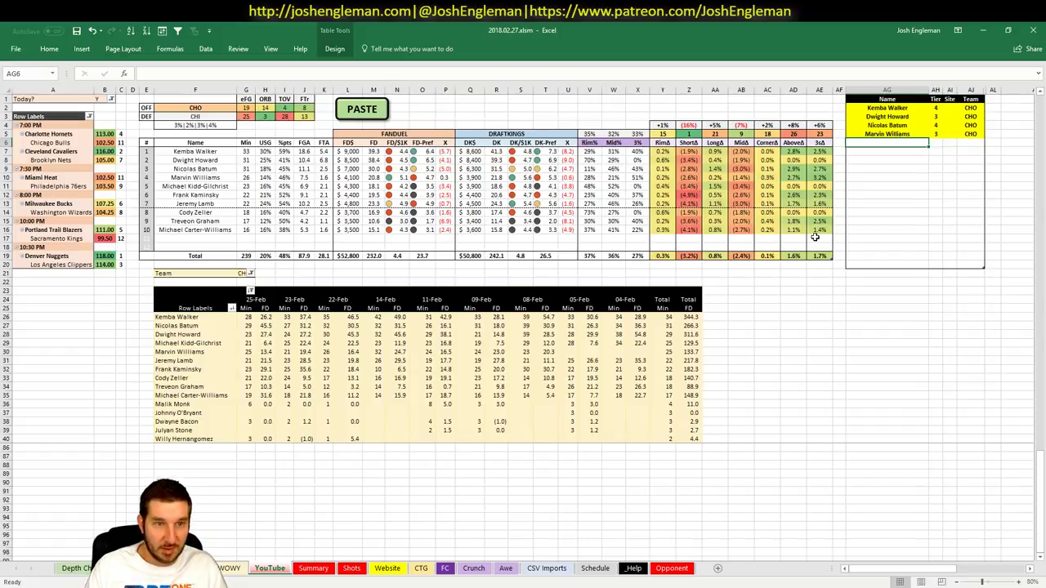
Step: Add Michael Kidd-Gilchrist to the tier list with tier 4
{"action": "type", "text": "Michael Kidd-"}
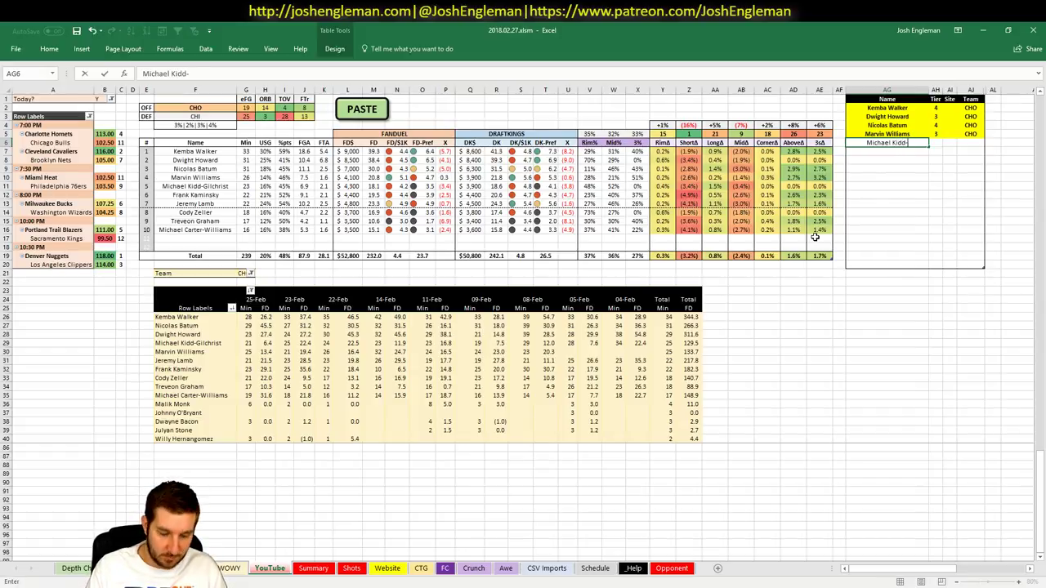
{"action": "type", "text": "Gilchrist"}
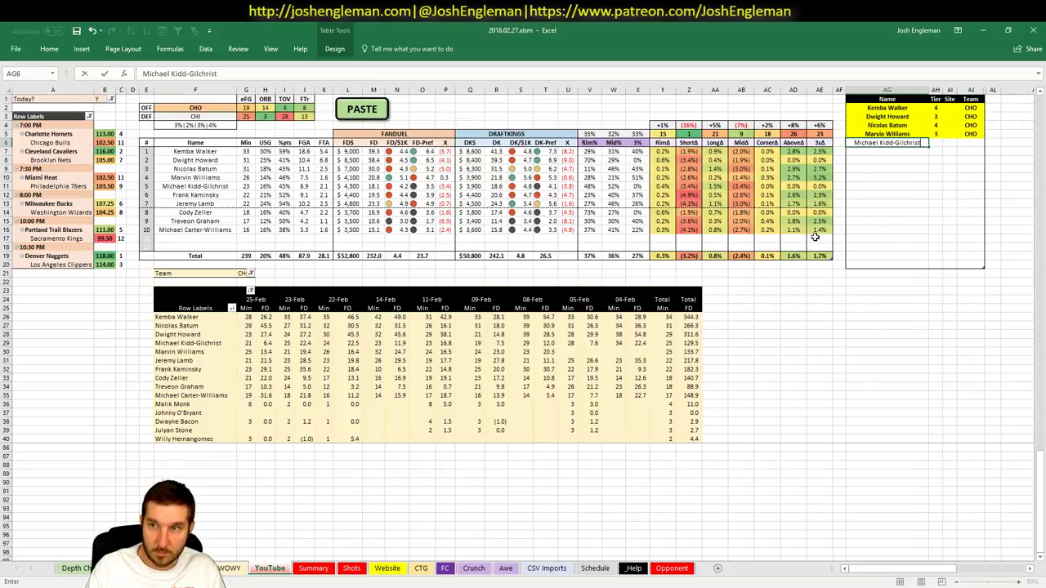
{"action": "key", "text": "Return"}
{"action": "key", "text": "Right"}
{"action": "key", "text": "Down"}
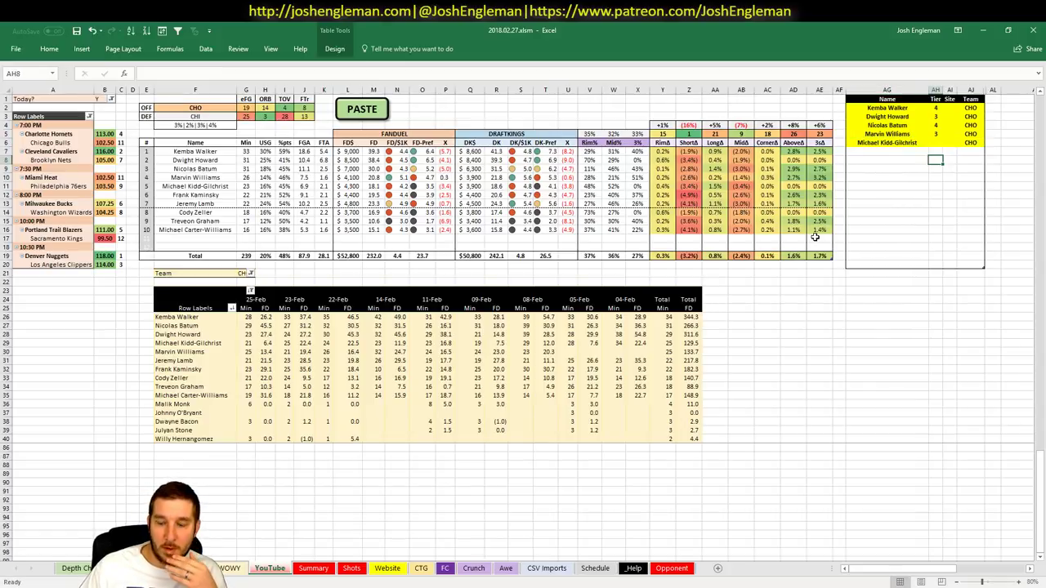
{"action": "key", "text": "Up"}
{"action": "key", "text": "Up"}
{"action": "type", "text": "4"}
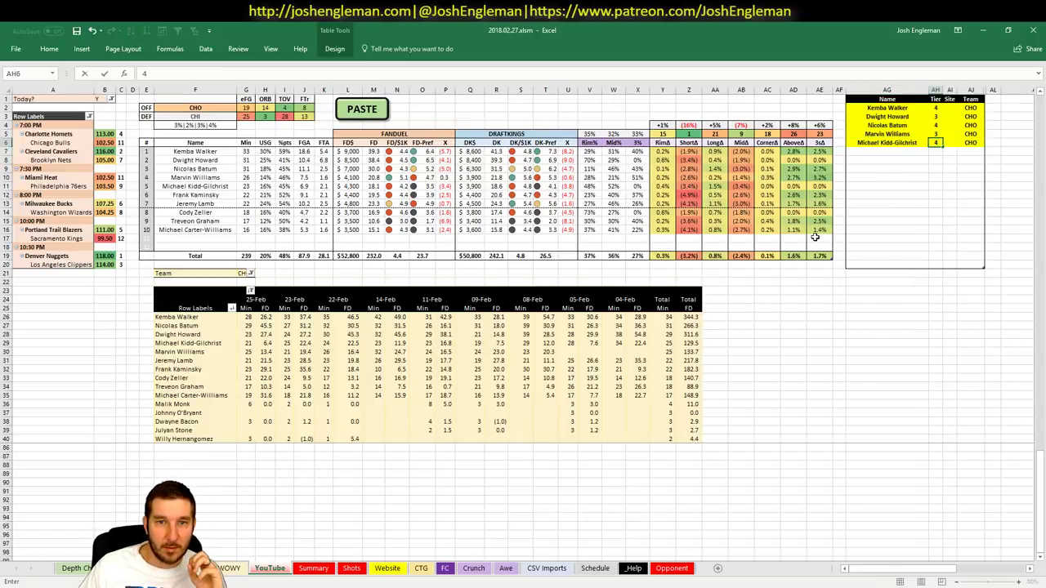
{"action": "key", "text": "Return"}
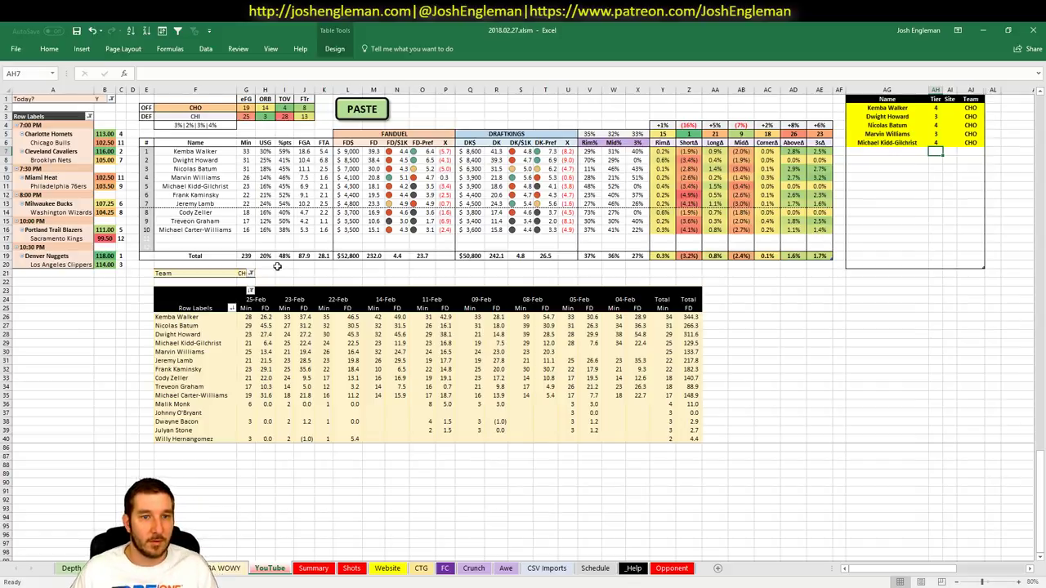
{"action": "left_click", "coordinate": [199, 112]}
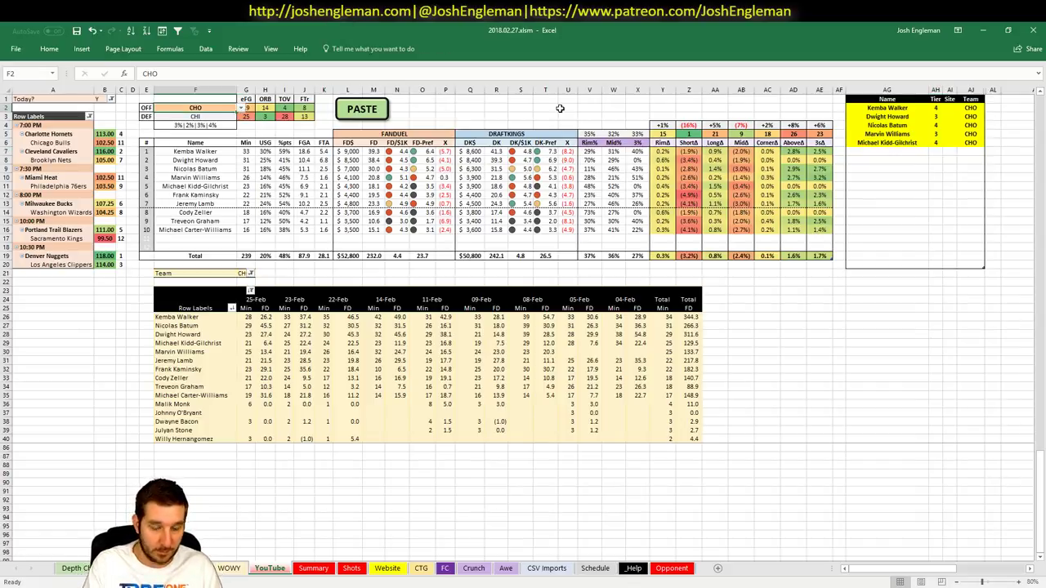
Step: Set both the analyzed team cell F2 and the pivot's Team filter to CHI
{"action": "type", "text": "CHI"}
{"action": "key", "text": "Return"}
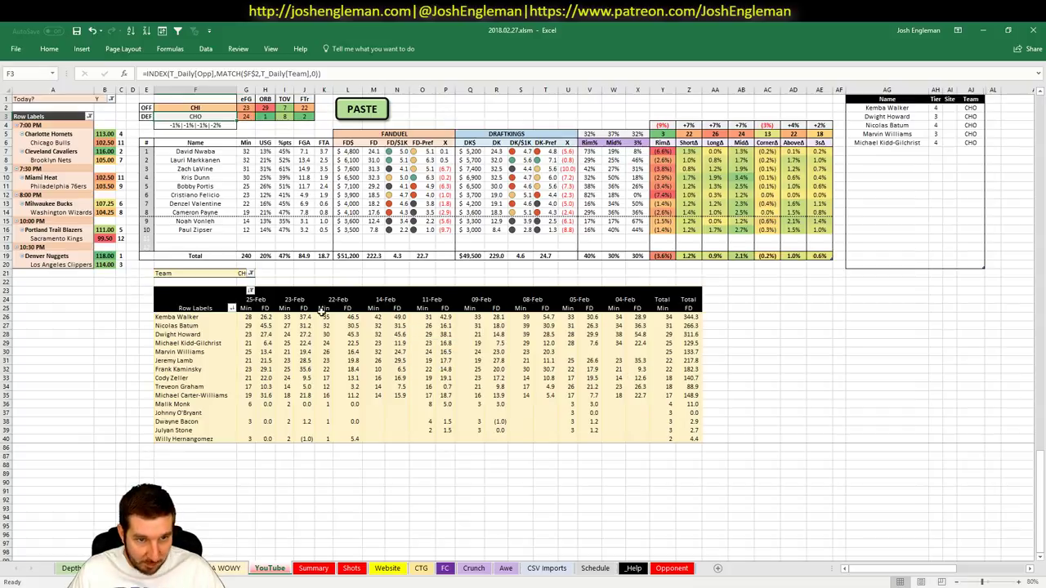
{"action": "left_click", "coordinate": [244, 274]}
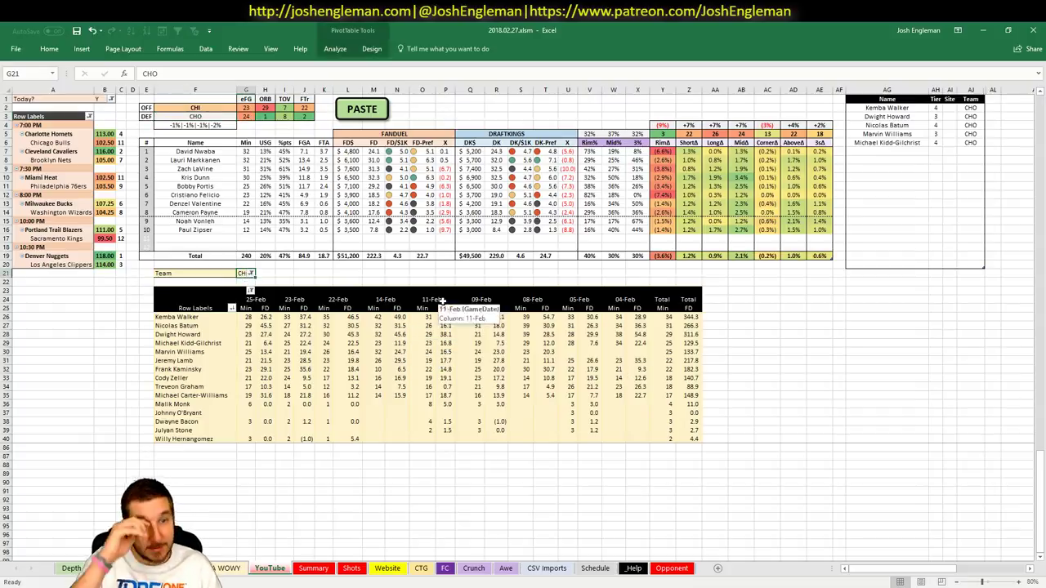
{"action": "type", "text": "CHI"}
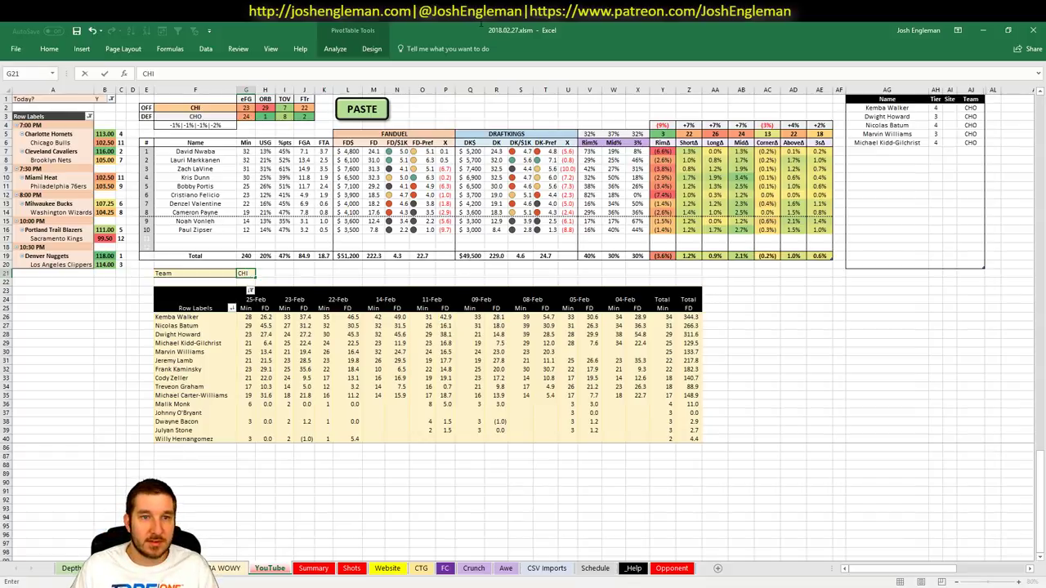
{"action": "key", "text": "Return"}
Step: Add David Nwaba in the next row of the tier list
{"action": "left_click", "coordinate": [869, 148]}
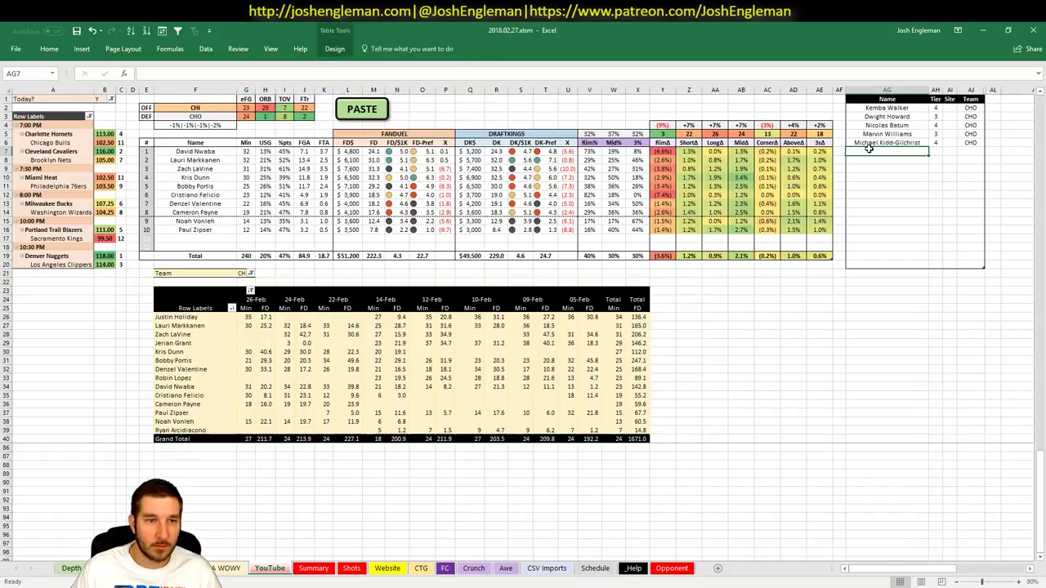
{"action": "type", "text": "David Nwaba"}
{"action": "key", "text": "Tab"}
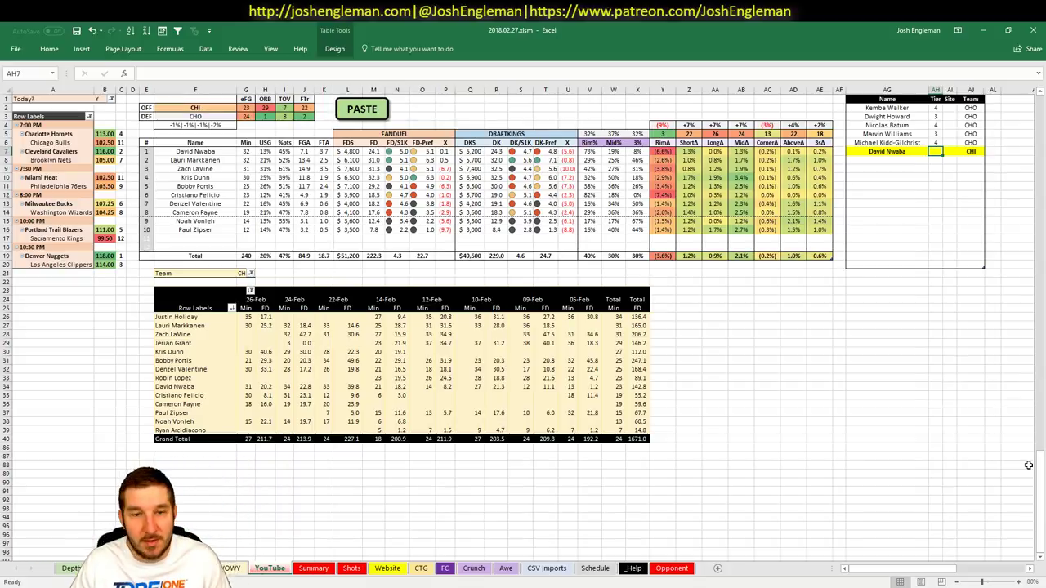
Step: Enter tier 4 for David Nwaba and add Lauri Markkanen in the row below
{"action": "type", "text": "4"}
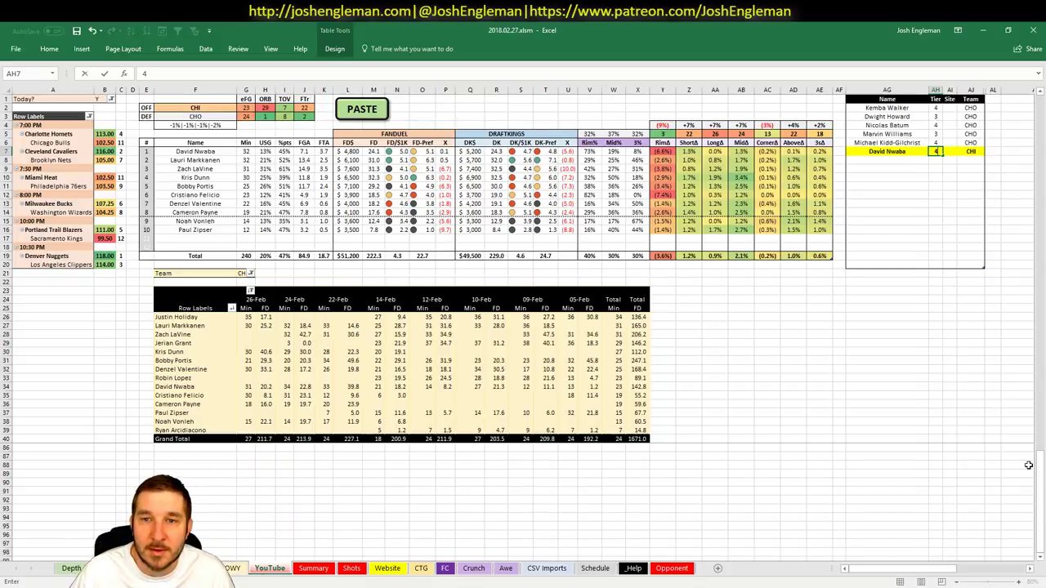
{"action": "key", "text": "Return"}
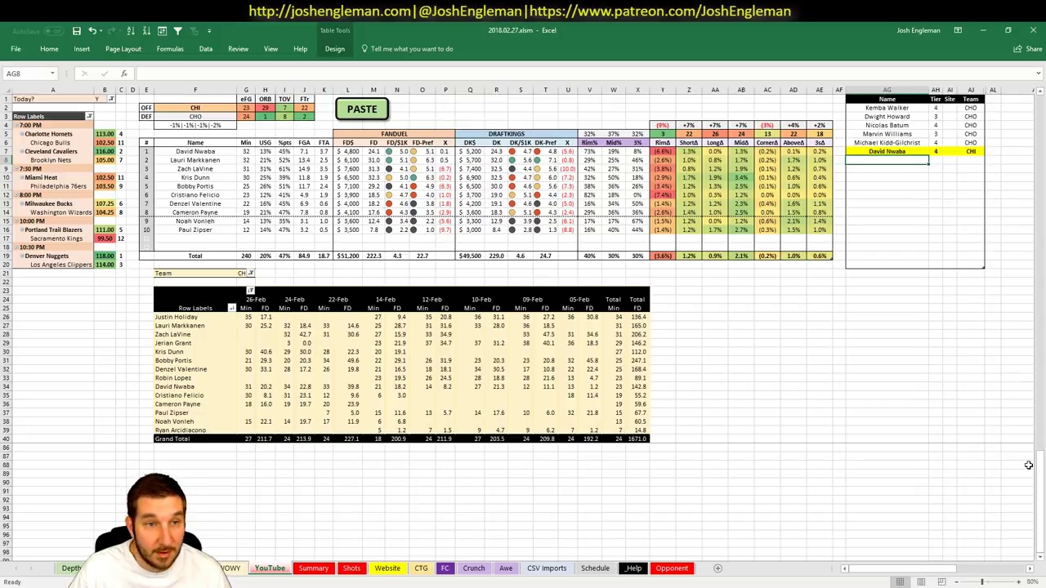
{"action": "type", "text": "Lauri Markkanen"}
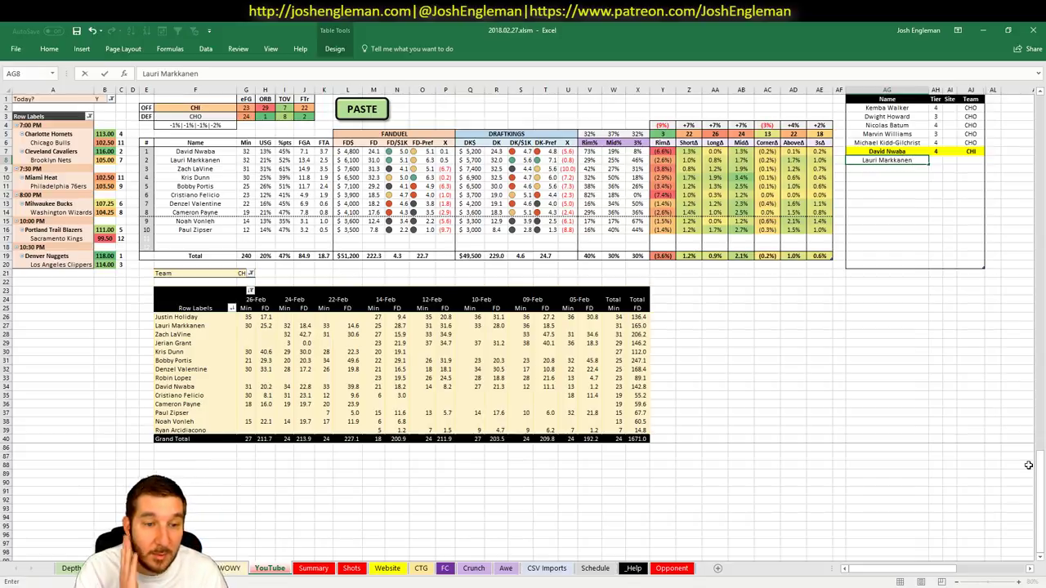
{"action": "key", "text": "Tab"}
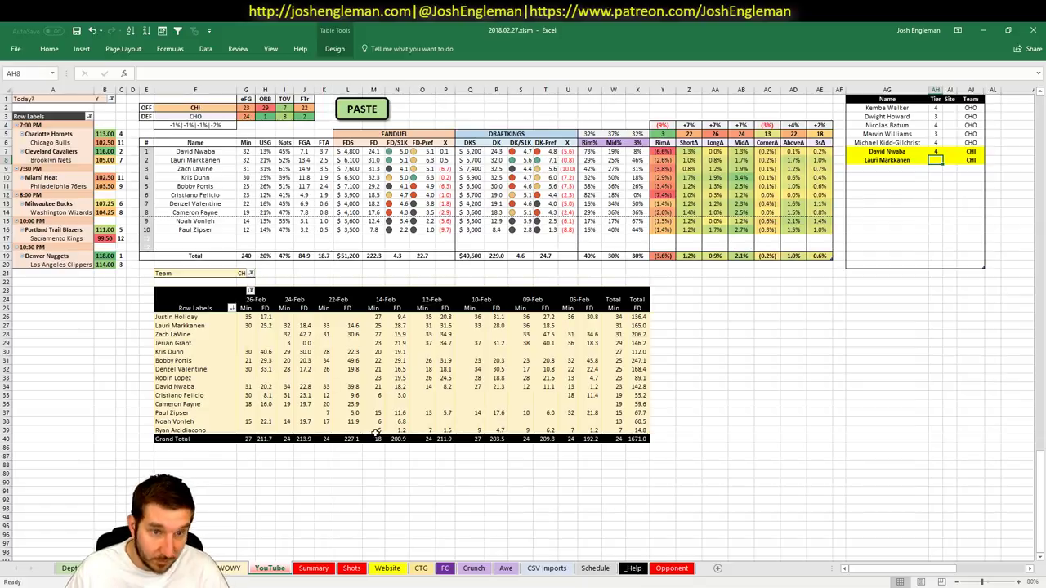
{"action": "left_click", "coordinate": [315, 571]}
{"action": "left_click", "coordinate": [419, 353]}
{"action": "scroll", "coordinate": [419, 353], "scroll_direction": "down", "scroll_amount": 12}
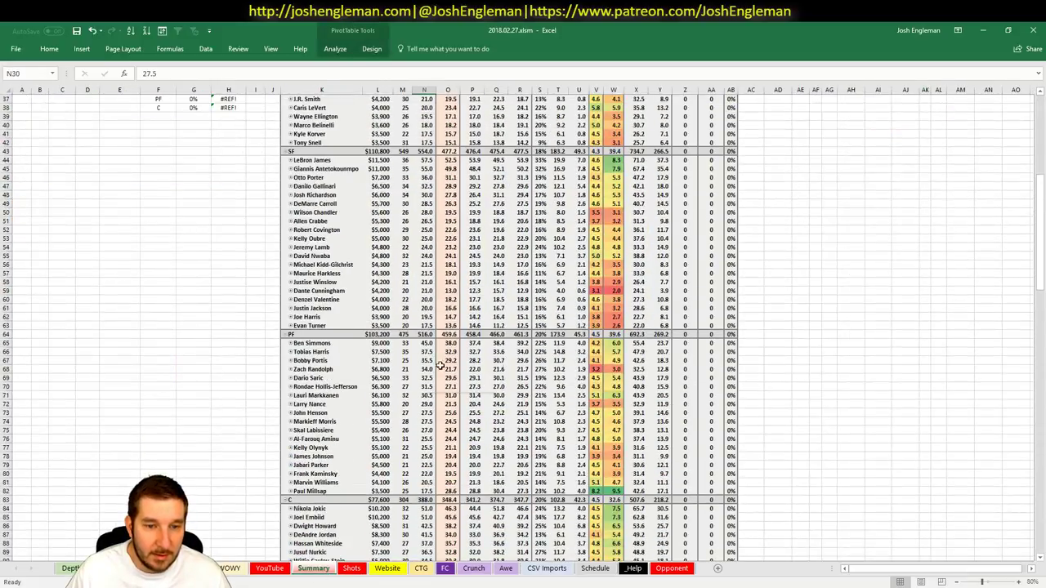
{"action": "left_click", "coordinate": [530, 397]}
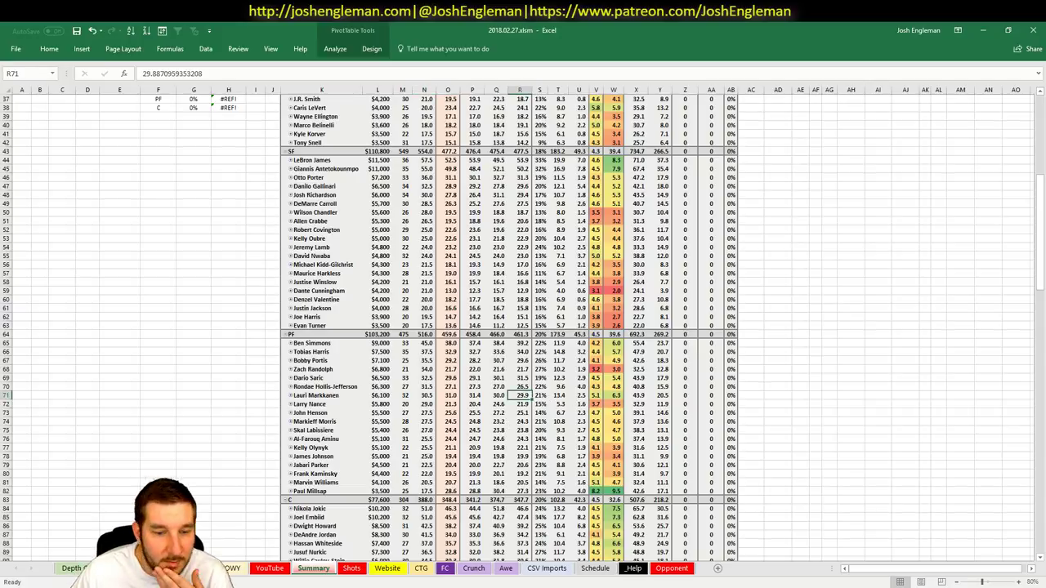
{"action": "left_click", "coordinate": [270, 567]}
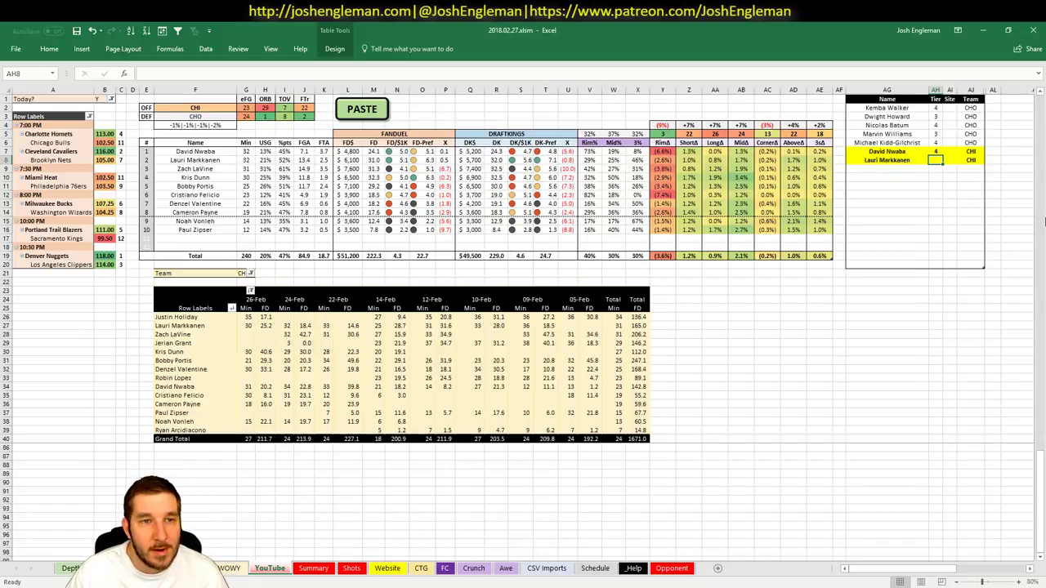
Step: Give Lauri Markkanen tier 4 and add Zach LaVine to the tier list
{"action": "type", "text": "4"}
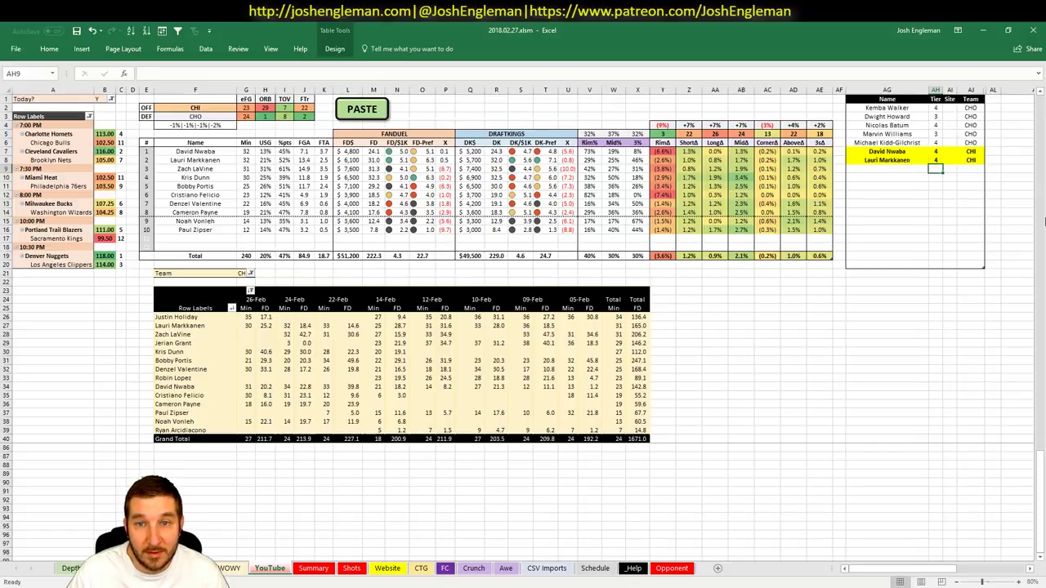
{"action": "key", "text": "Return"}
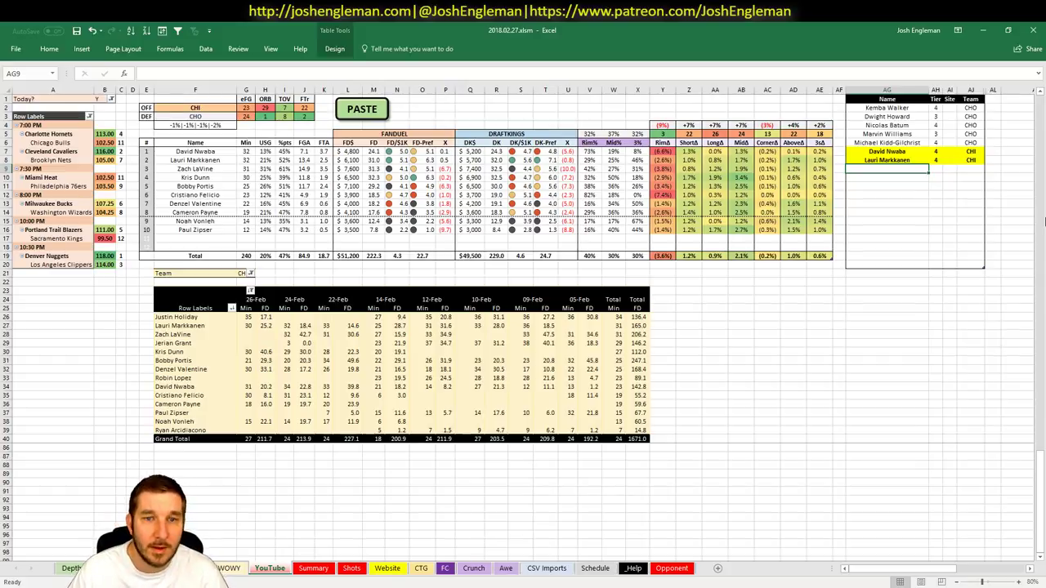
{"action": "type", "text": "Zach"}
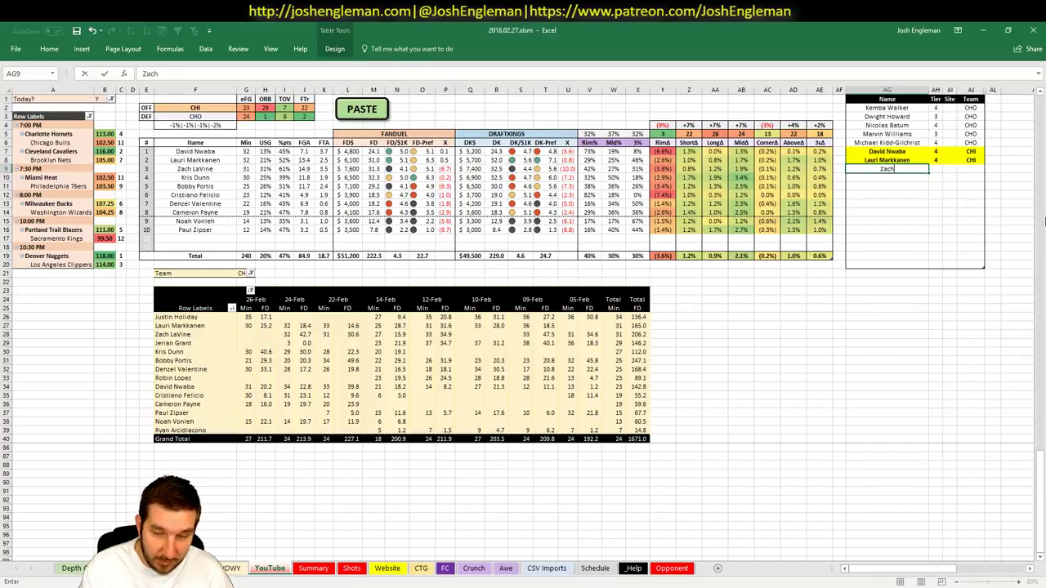
{"action": "type", "text": " LaVine"}
{"action": "key", "text": "Return"}
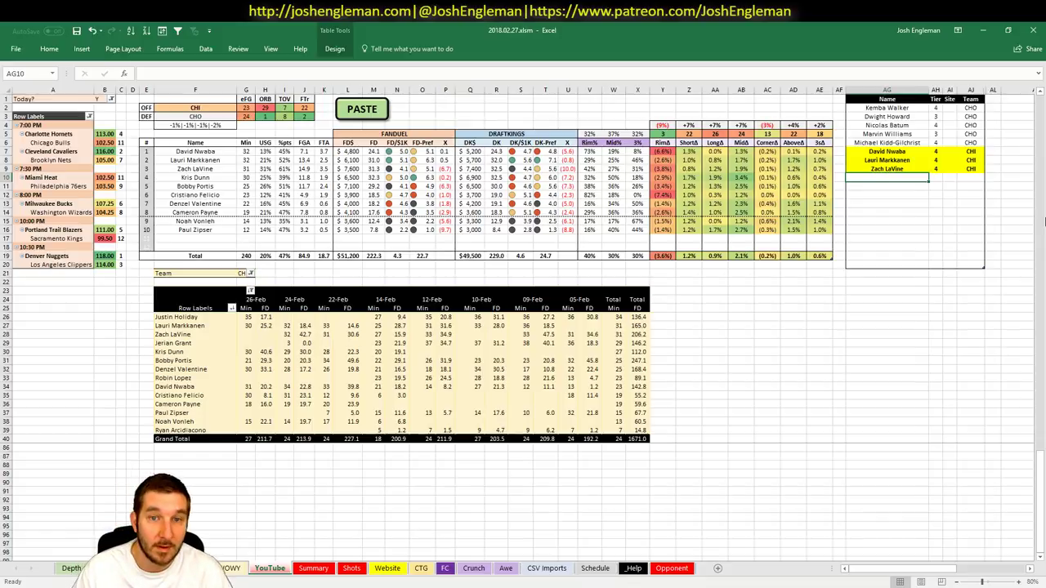
Step: Add two Kris Dunn rows: tier 2 for FD and tier 3 for DK
{"action": "type", "text": "Kris Dunn"}
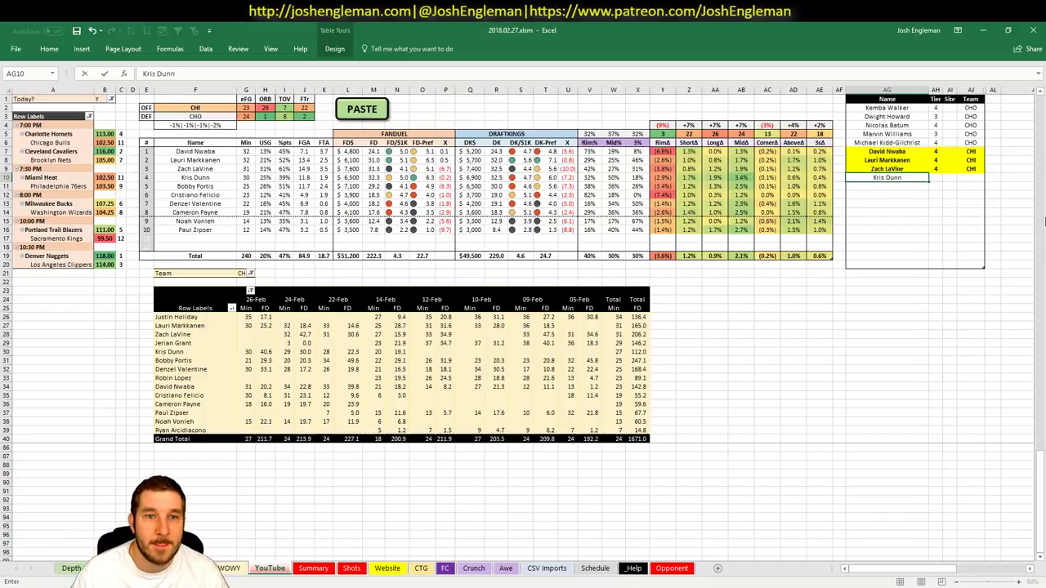
{"action": "key", "text": "Tab"}
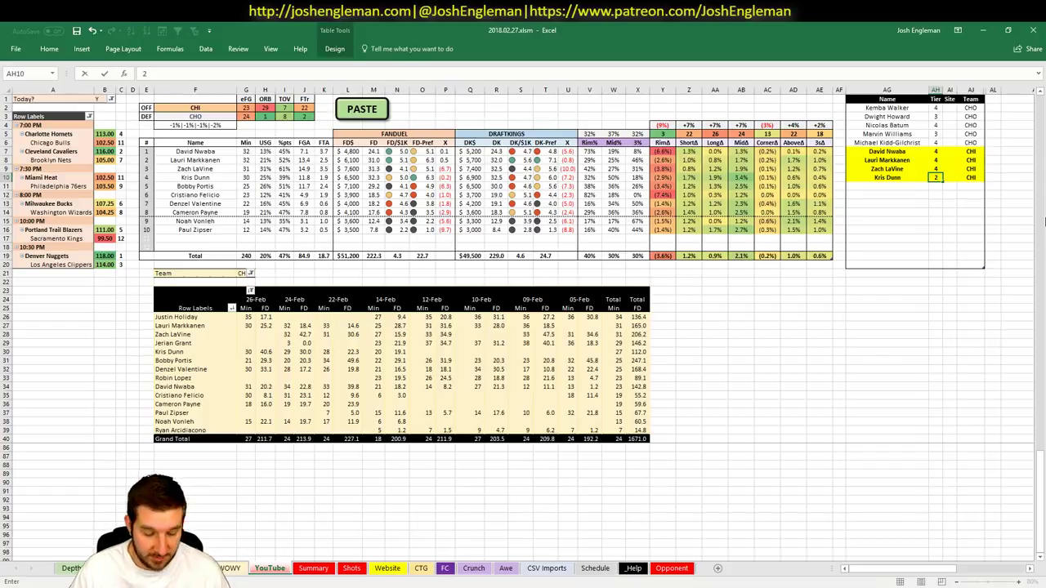
{"action": "type", "text": "2"}
{"action": "key", "text": "Tab"}
{"action": "type", "text": "FD"}
{"action": "key", "text": "Return"}
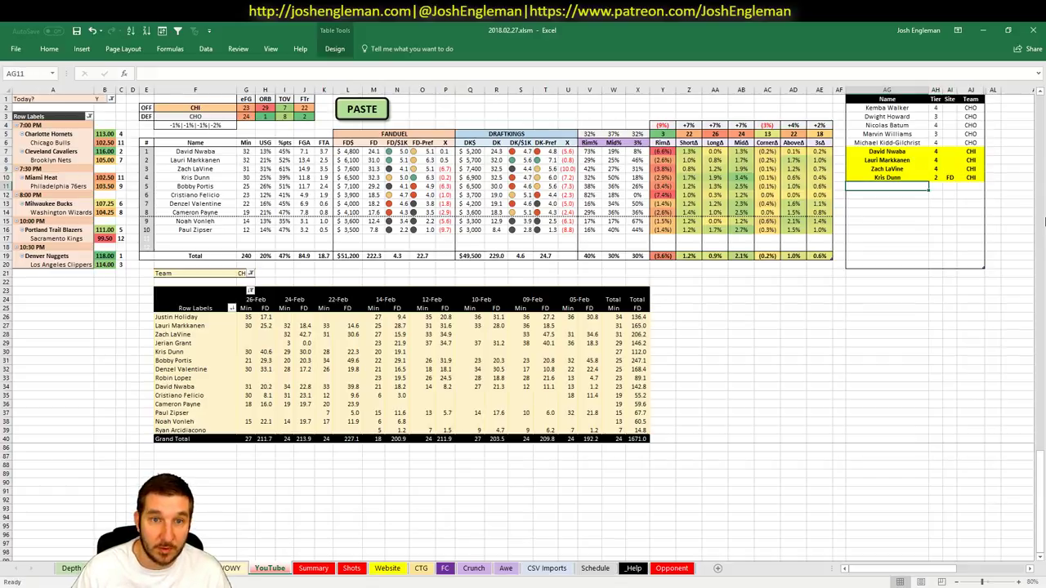
{"action": "type", "text": "Kris Dunn"}
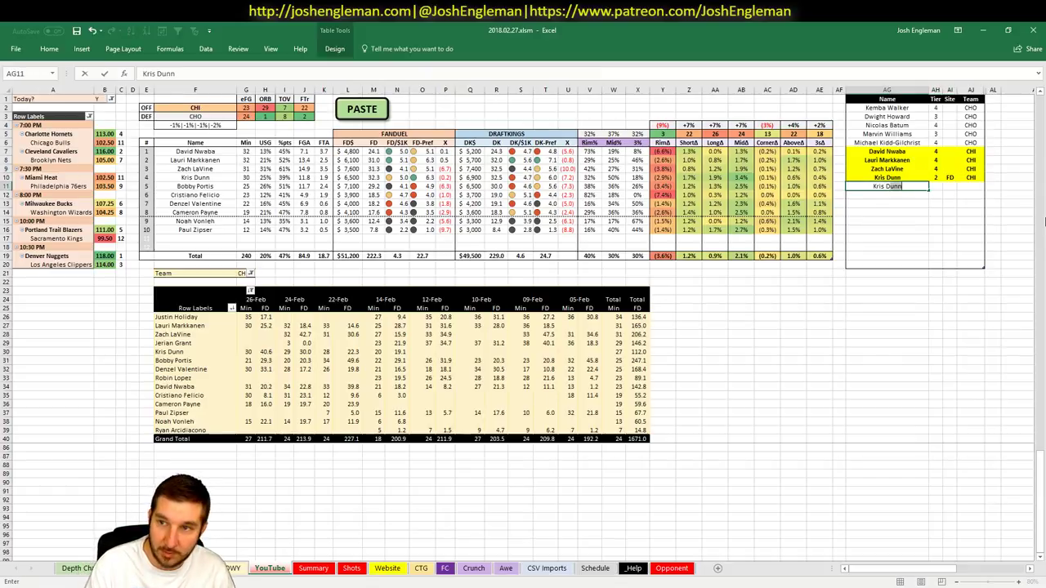
{"action": "key", "text": "Tab"}
{"action": "type", "text": "3"}
{"action": "key", "text": "Tab"}
{"action": "type", "text": "DK"}
{"action": "key", "text": "Return"}
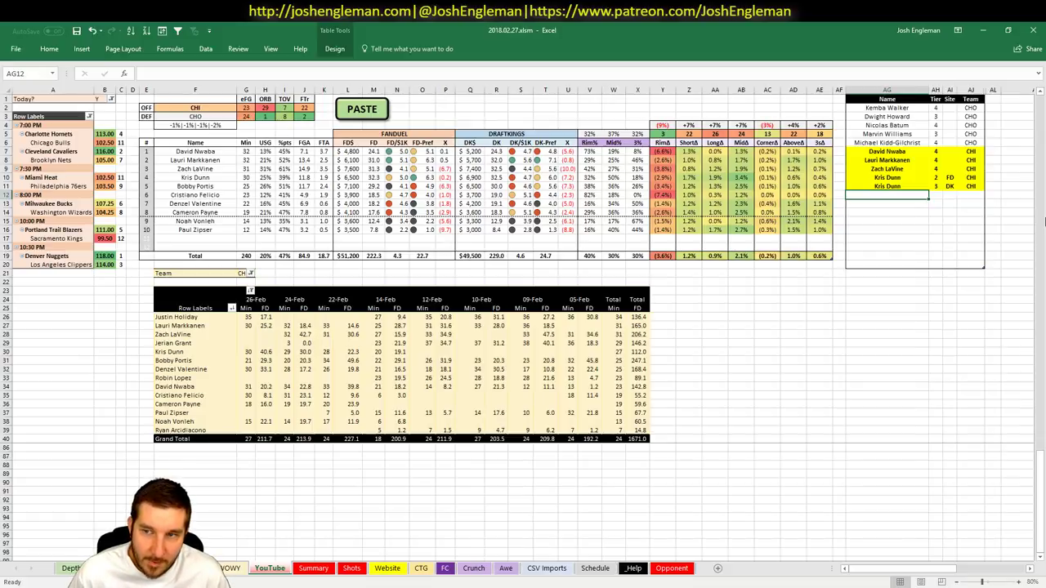
Step: Add Bobby Portis and Cristiano Felicio to the tier list at tier 4
{"action": "type", "text": "Bobby Portis"}
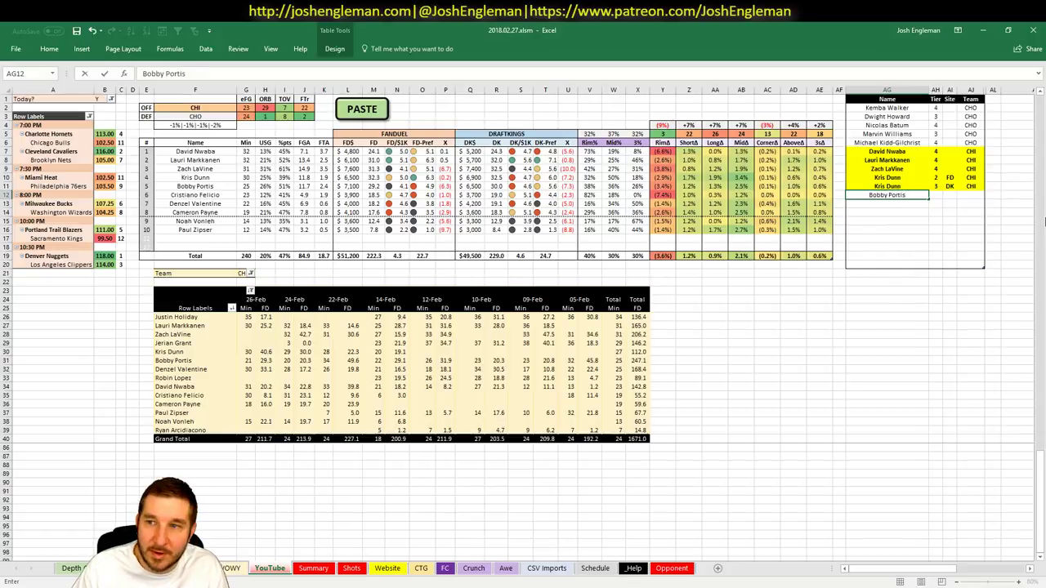
{"action": "key", "text": "Tab"}
{"action": "key", "text": "Return"}
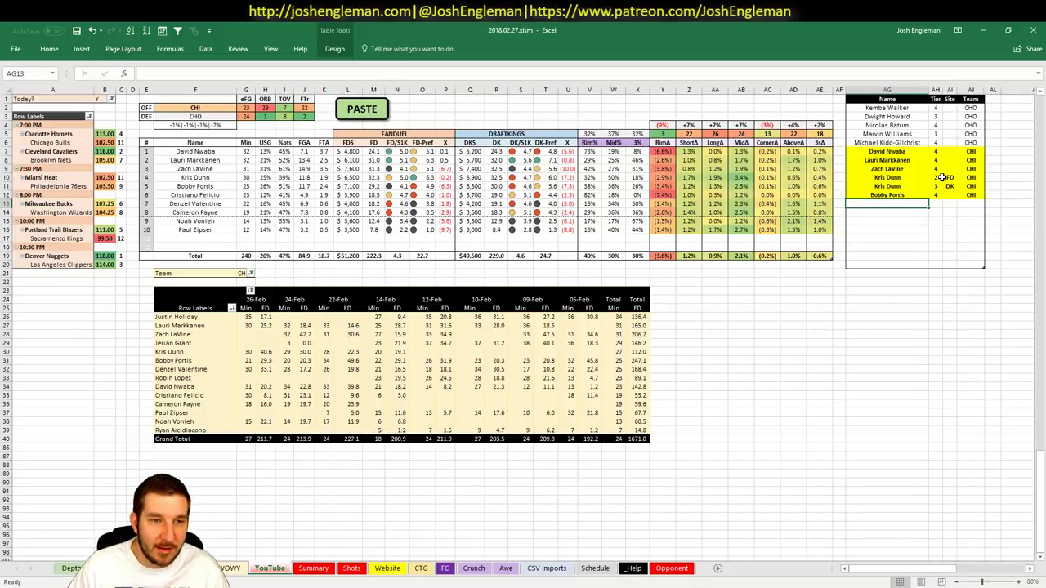
{"action": "type", "text": "Cristiano"}
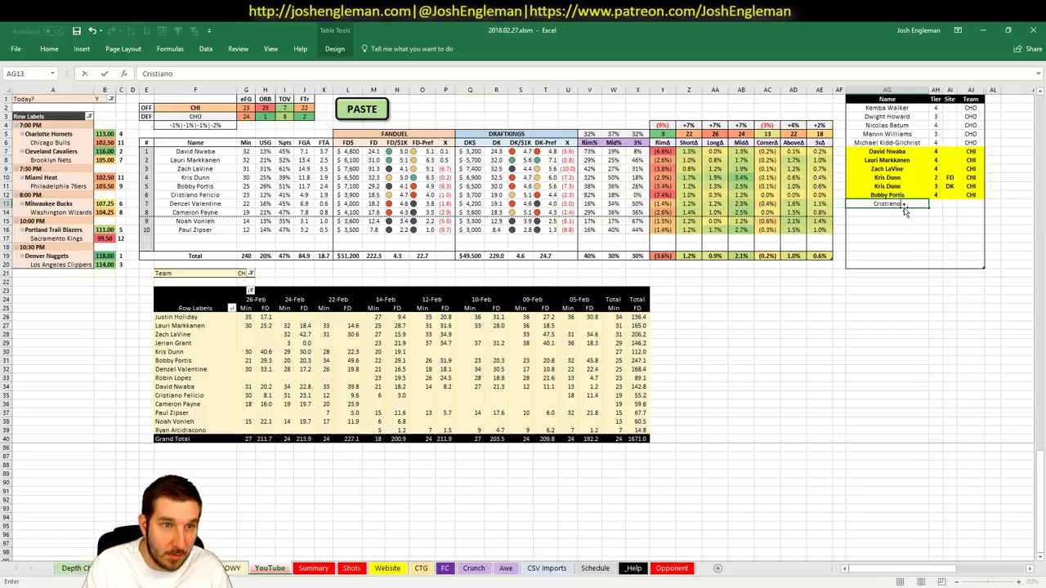
{"action": "type", "text": " Felicio"}
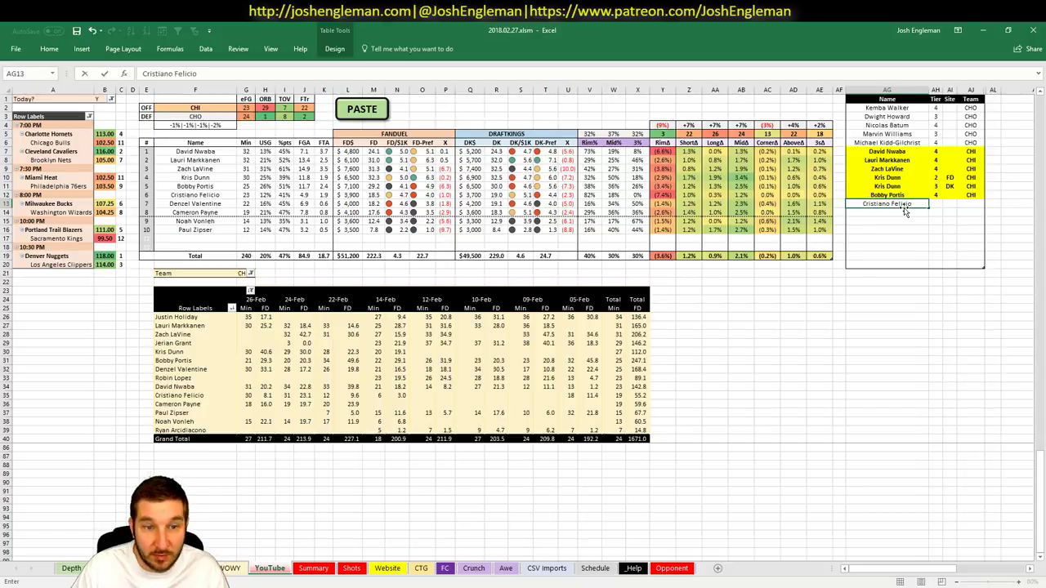
{"action": "key", "text": "Tab"}
{"action": "type", "text": "4"}
{"action": "key", "text": "Return"}
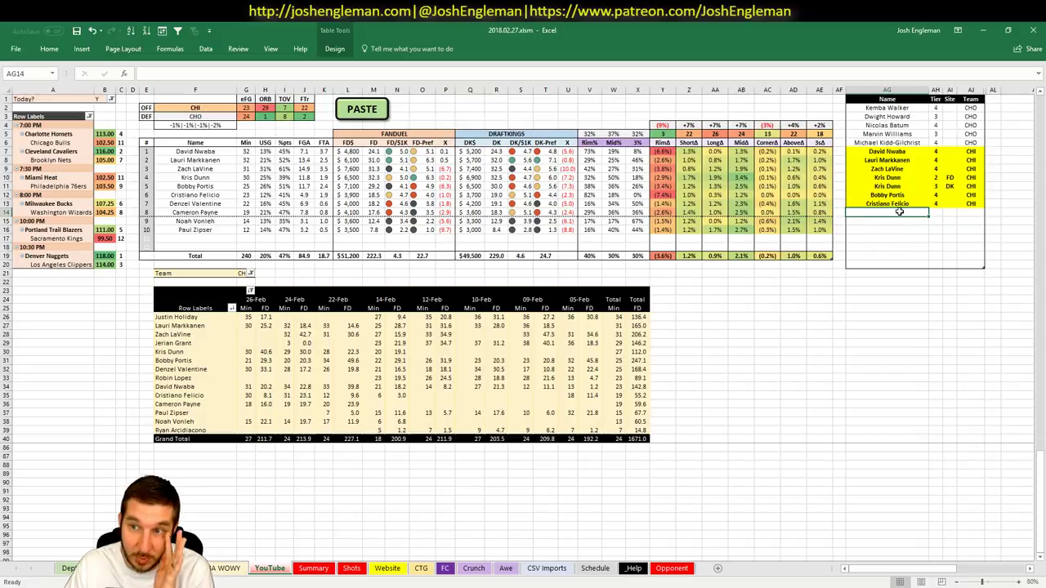
{"action": "left_click", "coordinate": [220, 119]}
{"action": "left_click", "coordinate": [216, 109]}
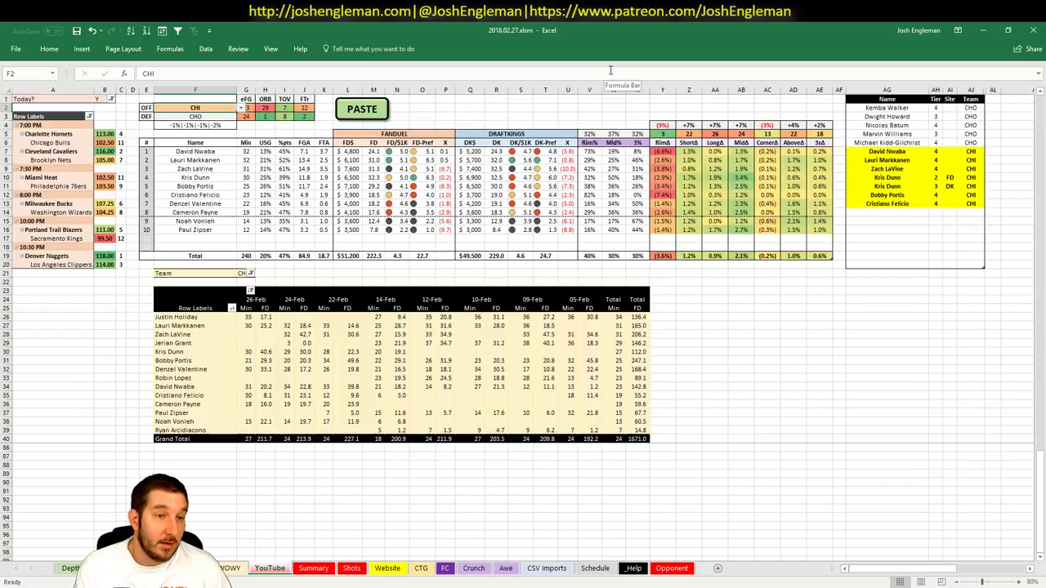
Step: Set the analyzed team F2 and the minutes pivot's Team filter G21 to CLE
{"action": "type", "text": "CLE"}
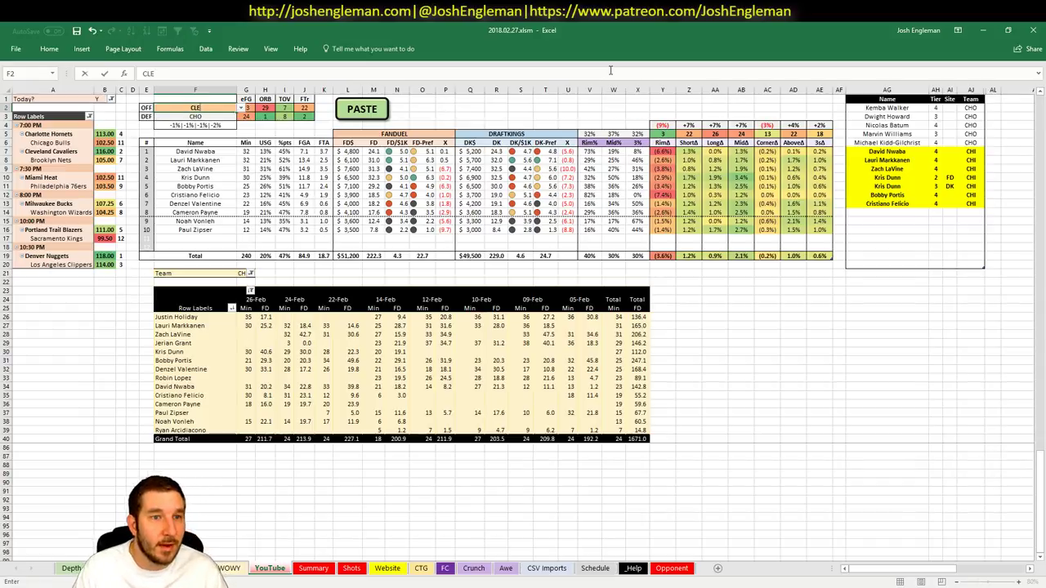
{"action": "key", "text": "Return"}
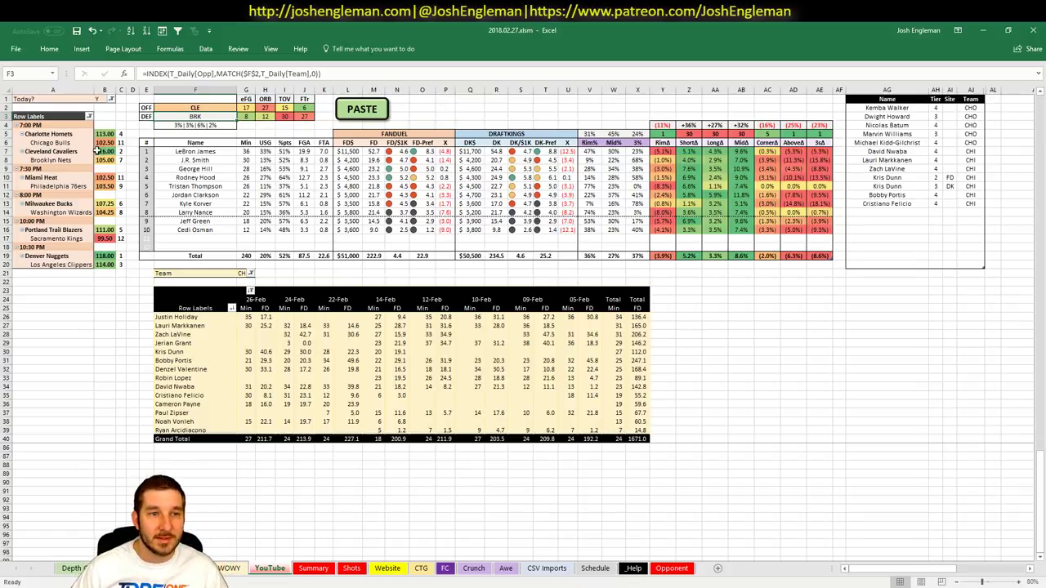
{"action": "left_click", "coordinate": [889, 211]}
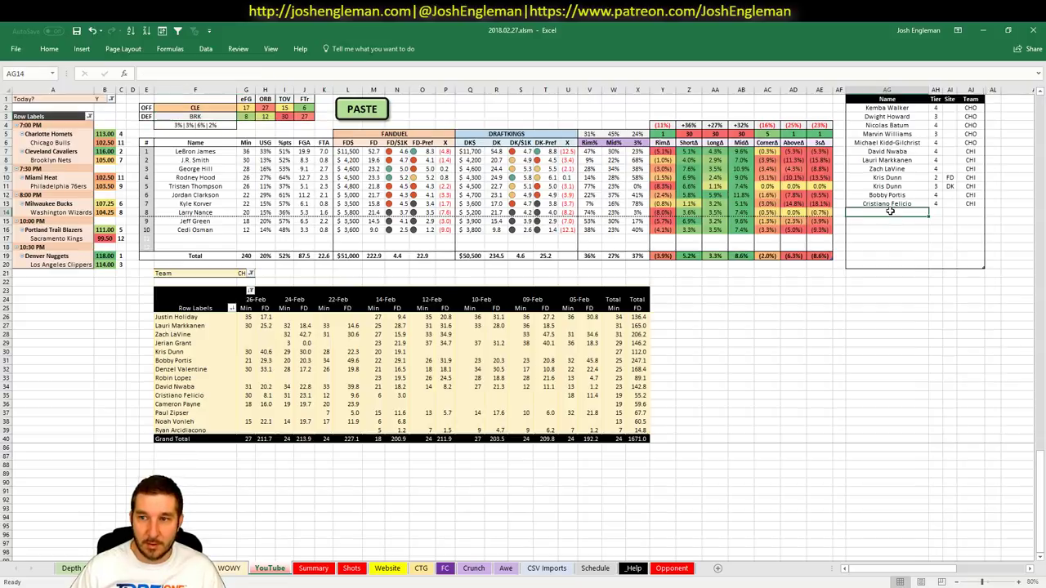
{"action": "left_click", "coordinate": [244, 273]}
{"action": "type", "text": "CLE"}
{"action": "key", "text": "Return"}
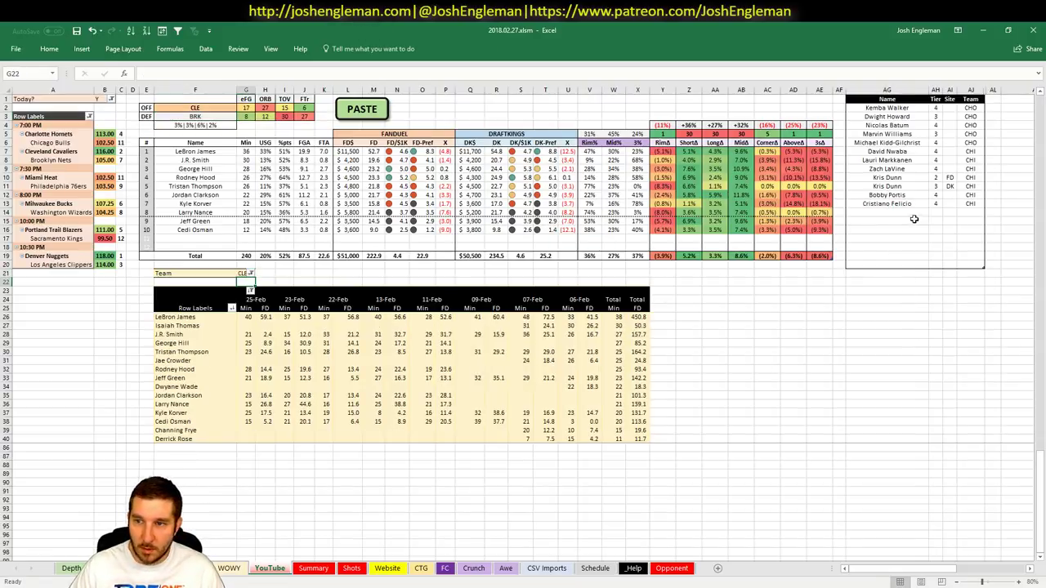
Step: Add LeBron James in the tier list's next empty row
{"action": "left_click", "coordinate": [909, 213]}
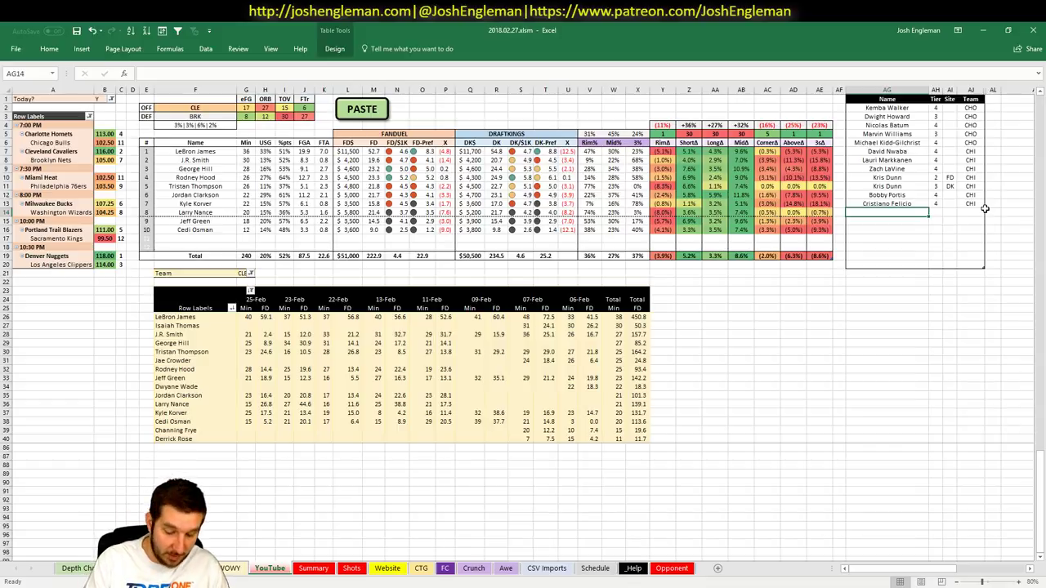
{"action": "type", "text": "LeBron James"}
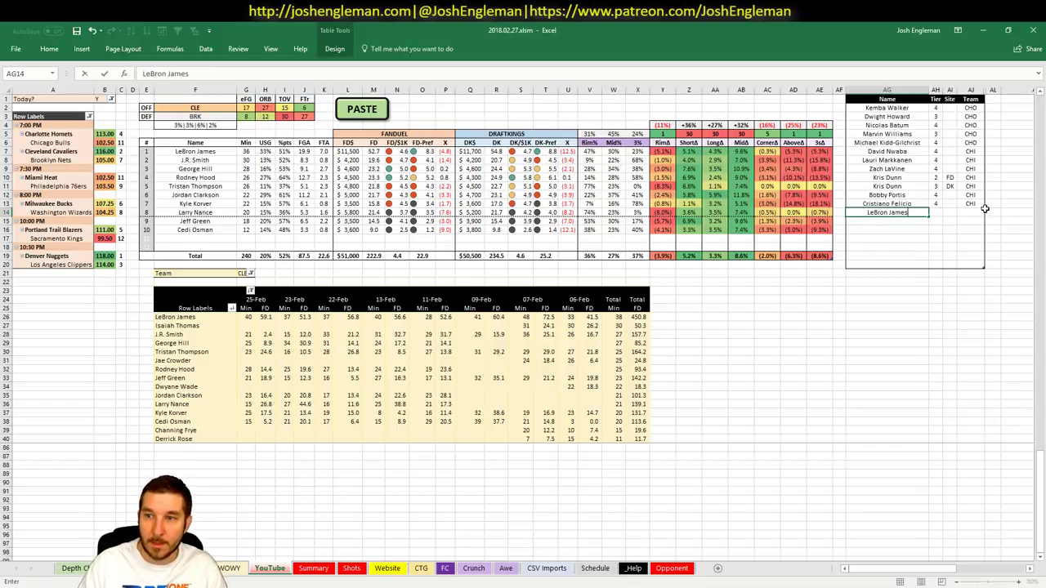
{"action": "key", "text": "Tab"}
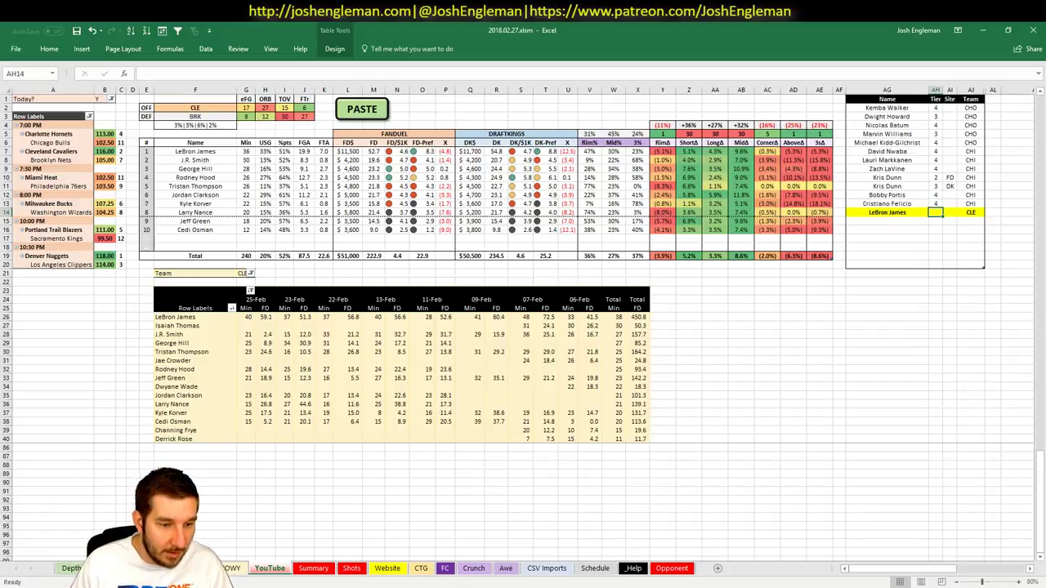
{"action": "left_click", "coordinate": [47, 585]}
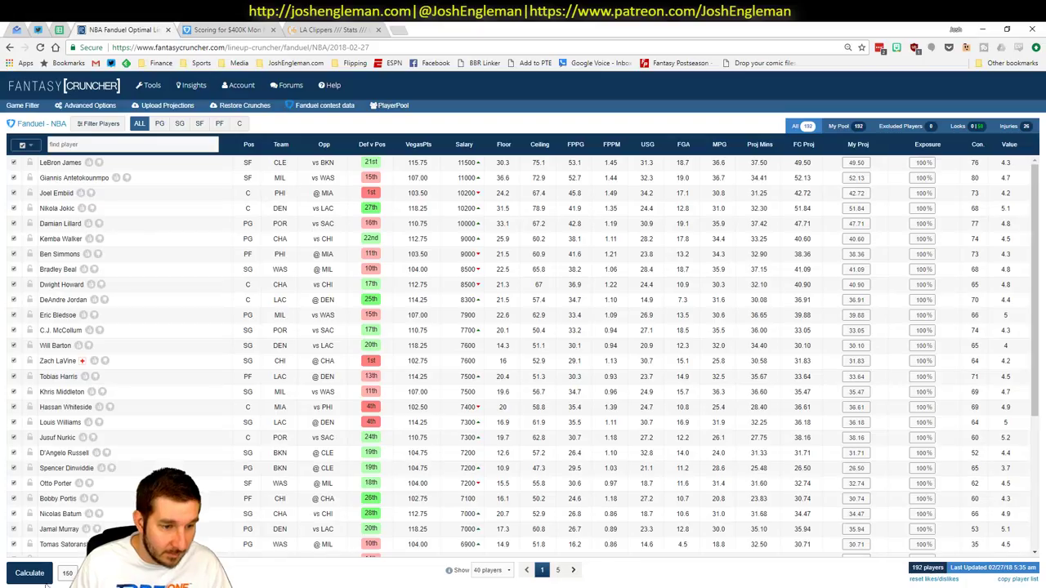
{"action": "left_click", "coordinate": [61, 162]}
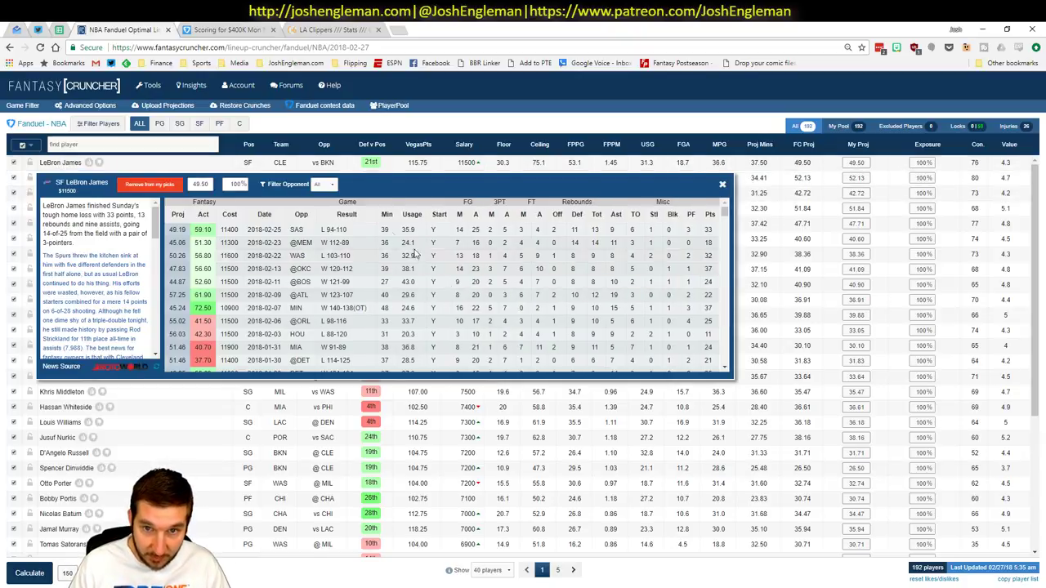
{"action": "left_click", "coordinate": [325, 183]}
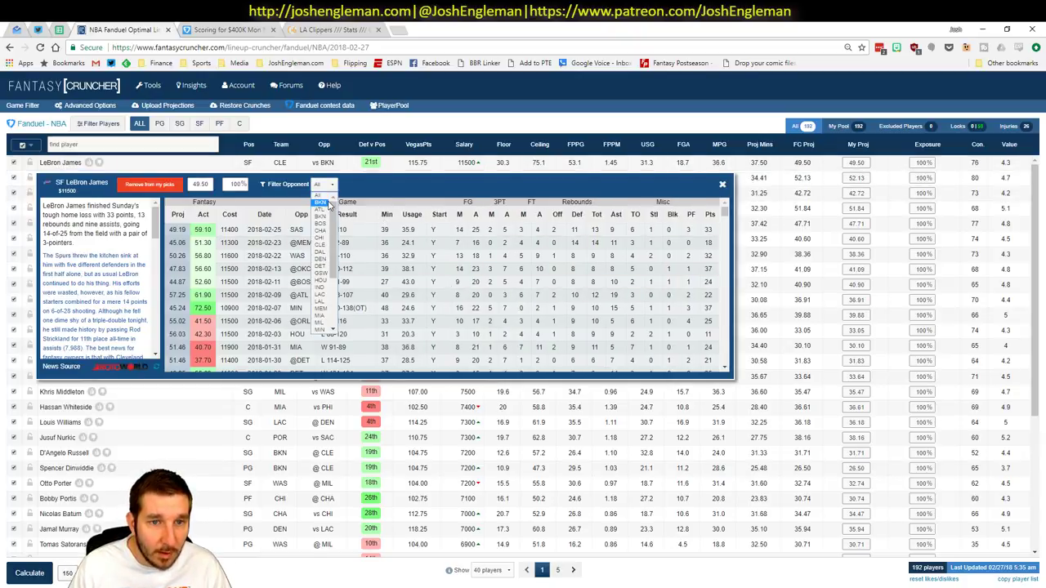
{"action": "left_click", "coordinate": [329, 205]}
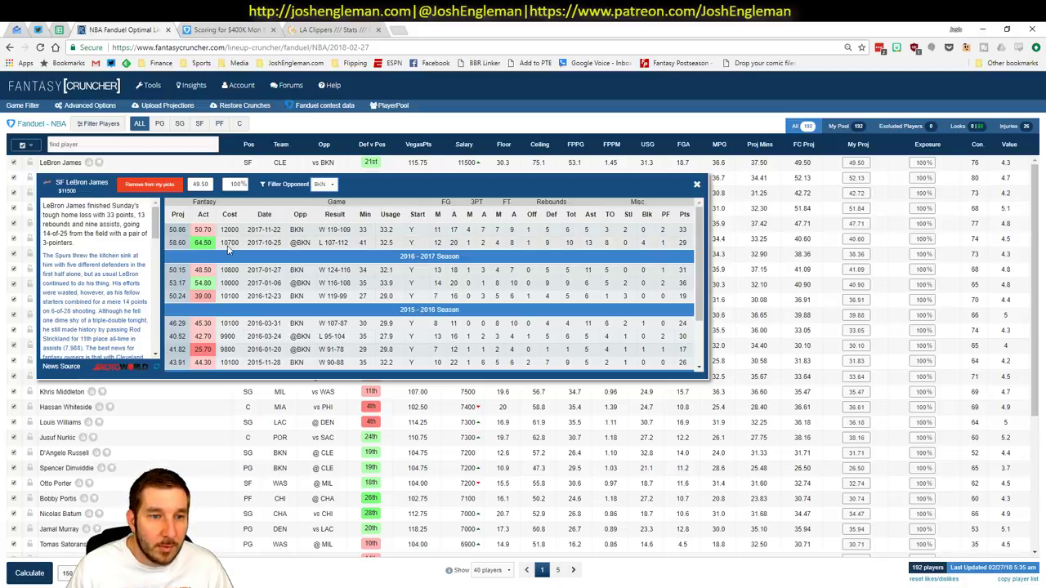
{"action": "left_click", "coordinate": [700, 184]}
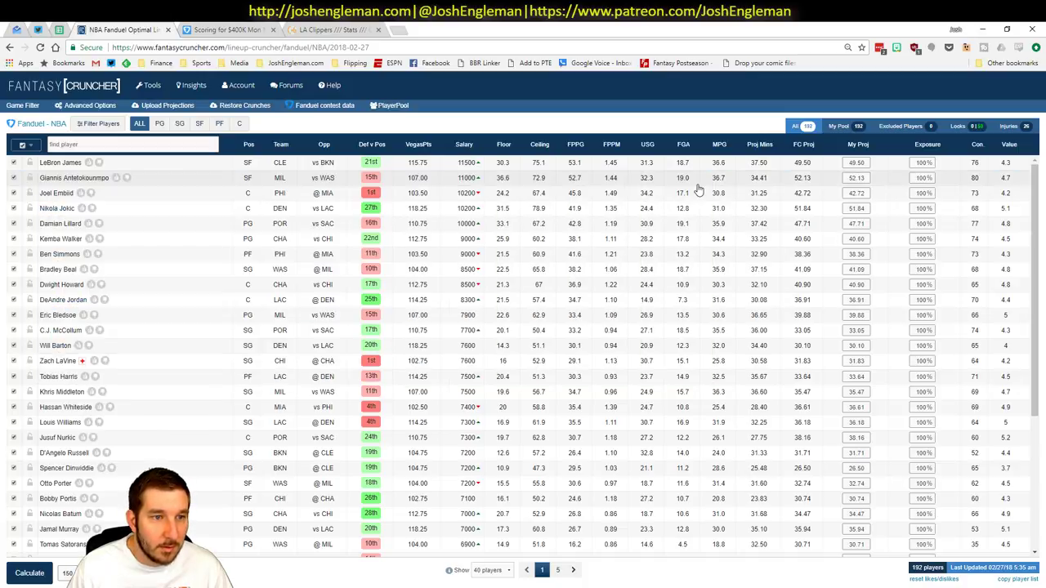
{"action": "key", "text": "alt+Tab"}
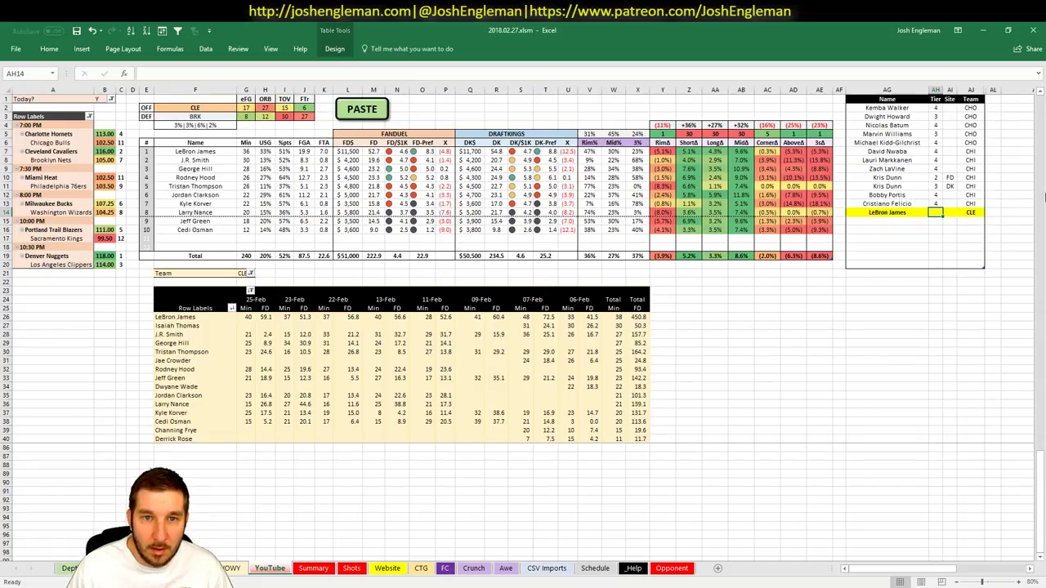
Step: Enter tier 3 for LeBron James, then add J.R. Smith below with tier 4
{"action": "type", "text": "3"}
{"action": "key", "text": "Return"}
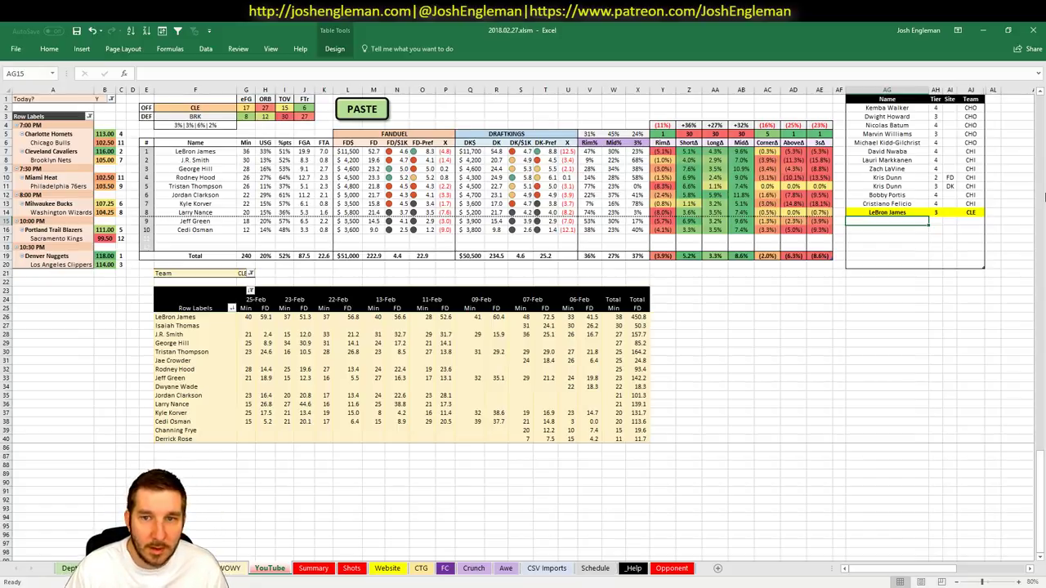
{"action": "type", "text": "J.R. S"}
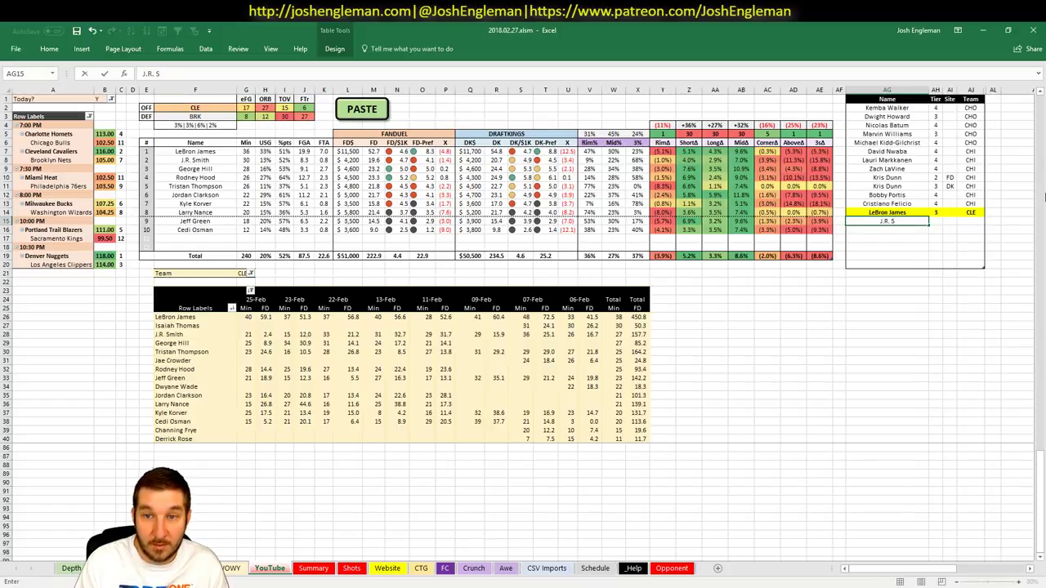
{"action": "key", "text": "Escape"}
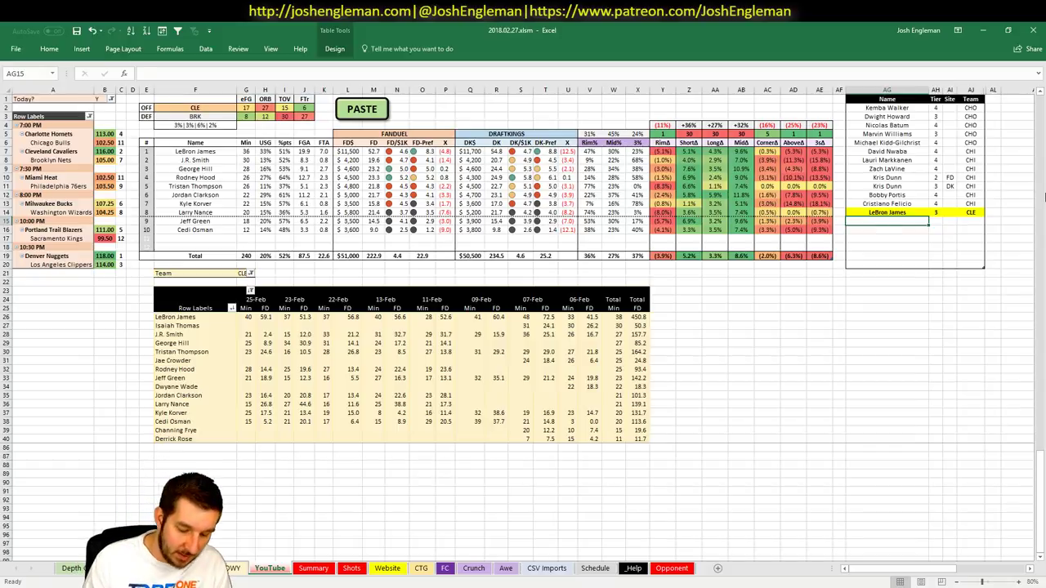
{"action": "type", "text": "J.R. Smith"}
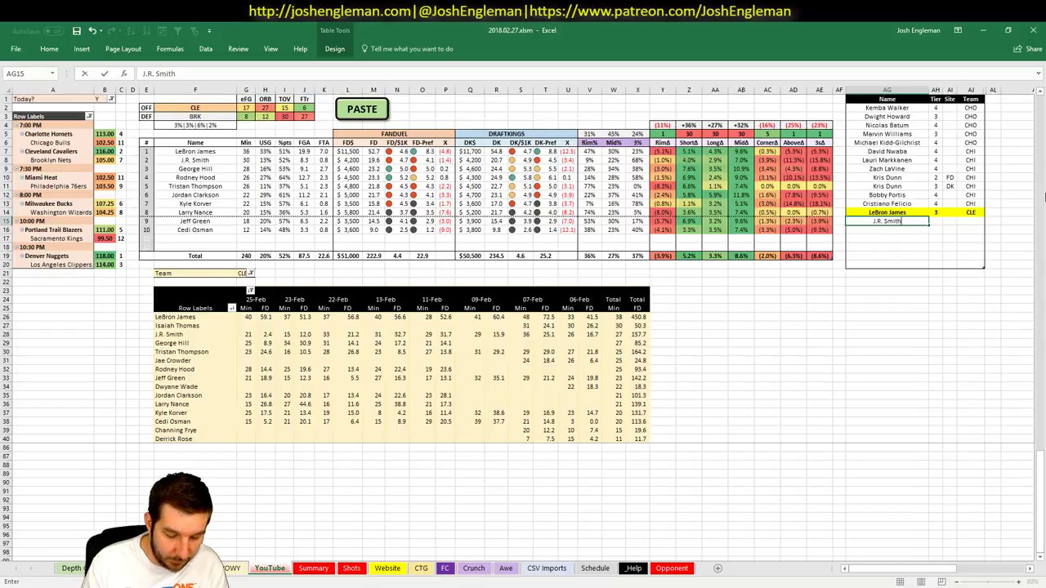
{"action": "key", "text": "Tab"}
{"action": "type", "text": "4"}
{"action": "key", "text": "Return"}
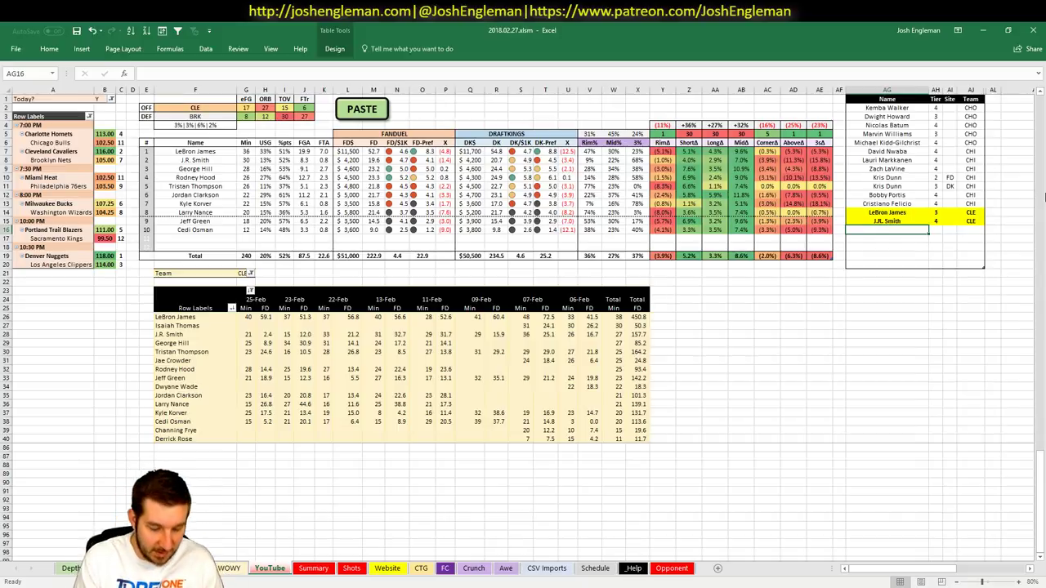
Step: Add George Hill and Rodney Hood to the tier list, Rodney Hood at tier 4
{"action": "type", "text": "George"}
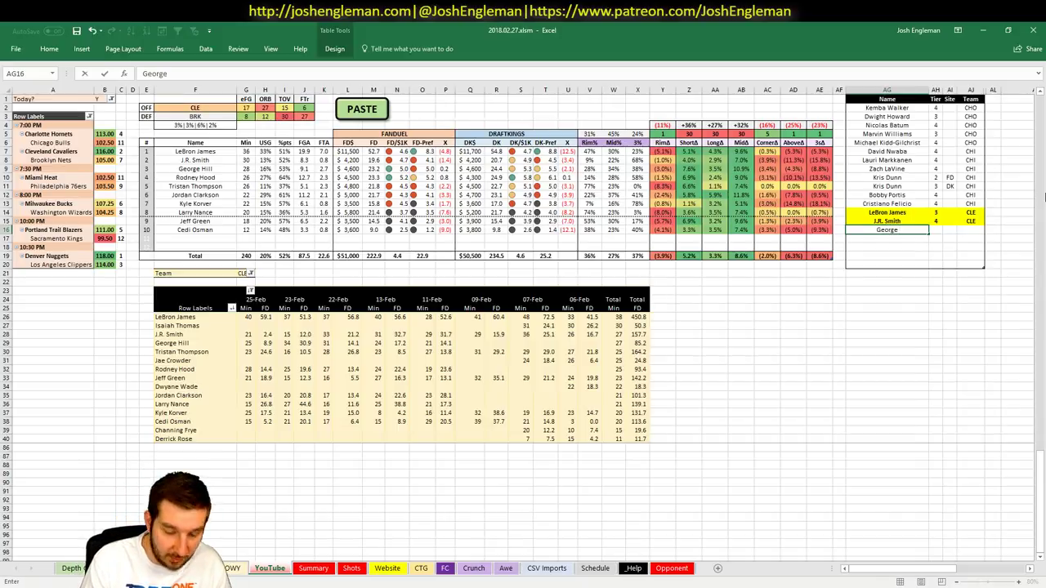
{"action": "type", "text": " Hill"}
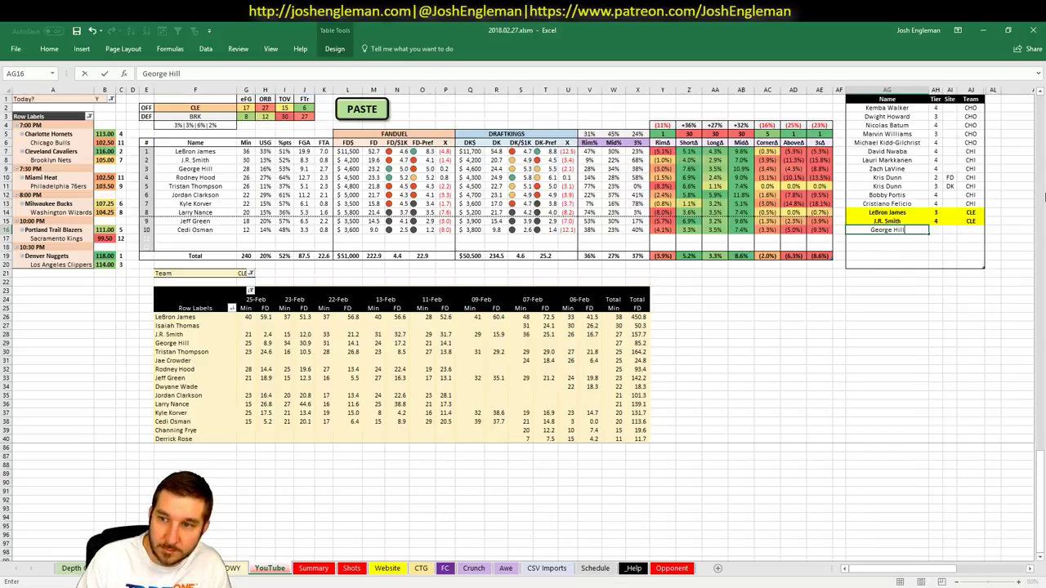
{"action": "key", "text": "Return"}
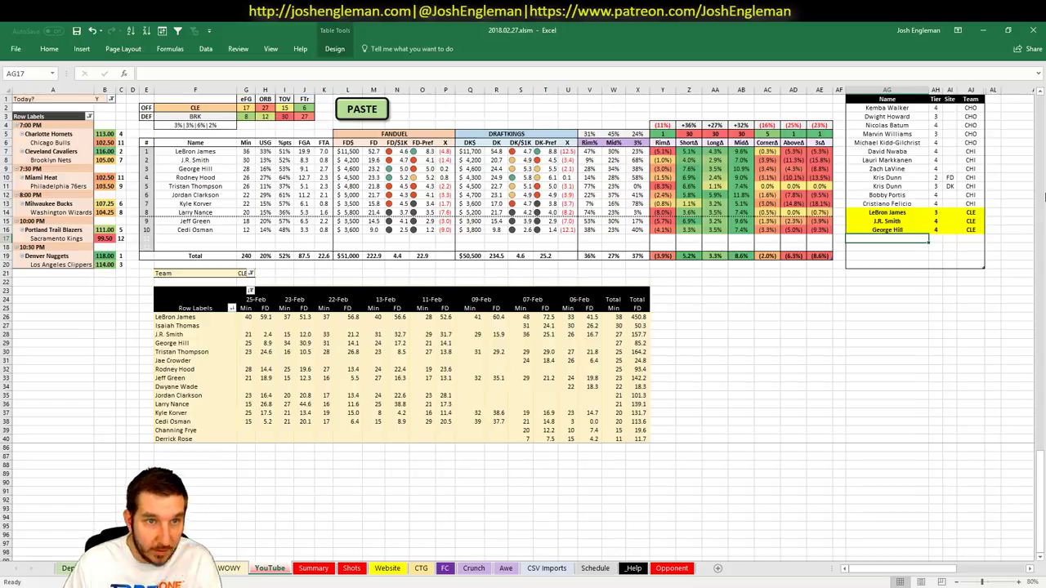
{"action": "type", "text": "Rodney"}
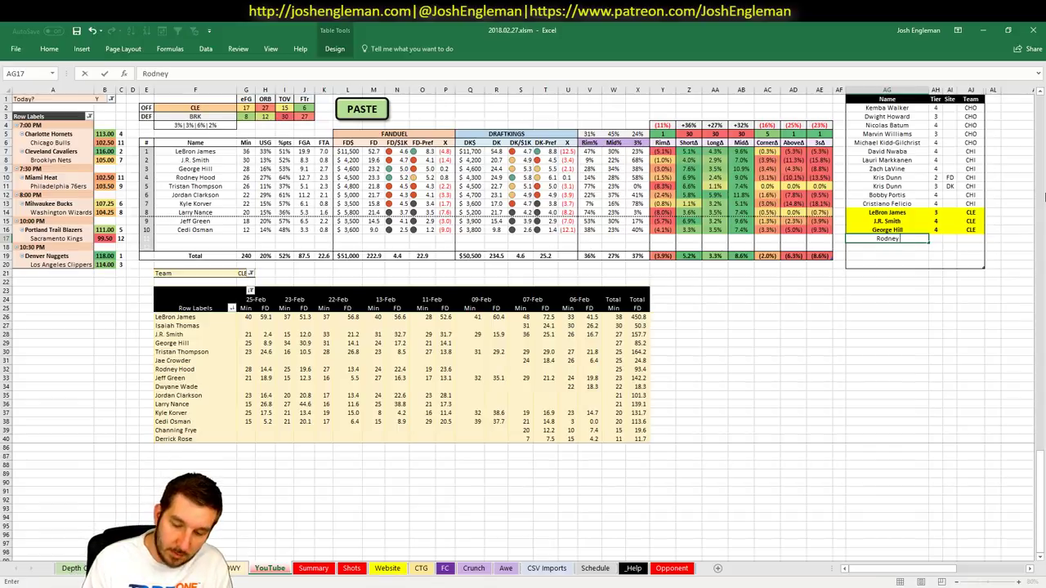
{"action": "type", "text": " Hood"}
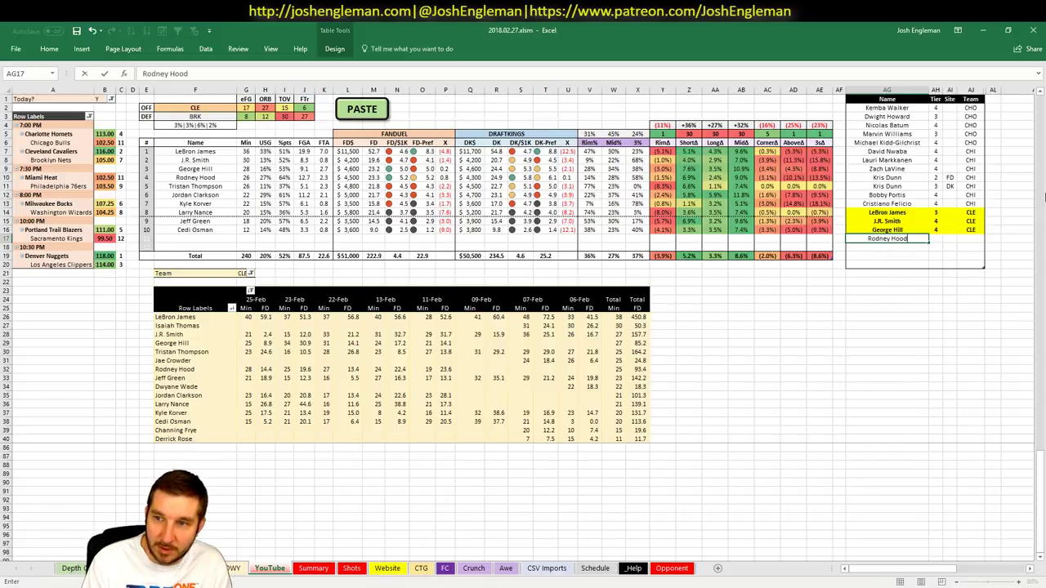
{"action": "key", "text": "Tab"}
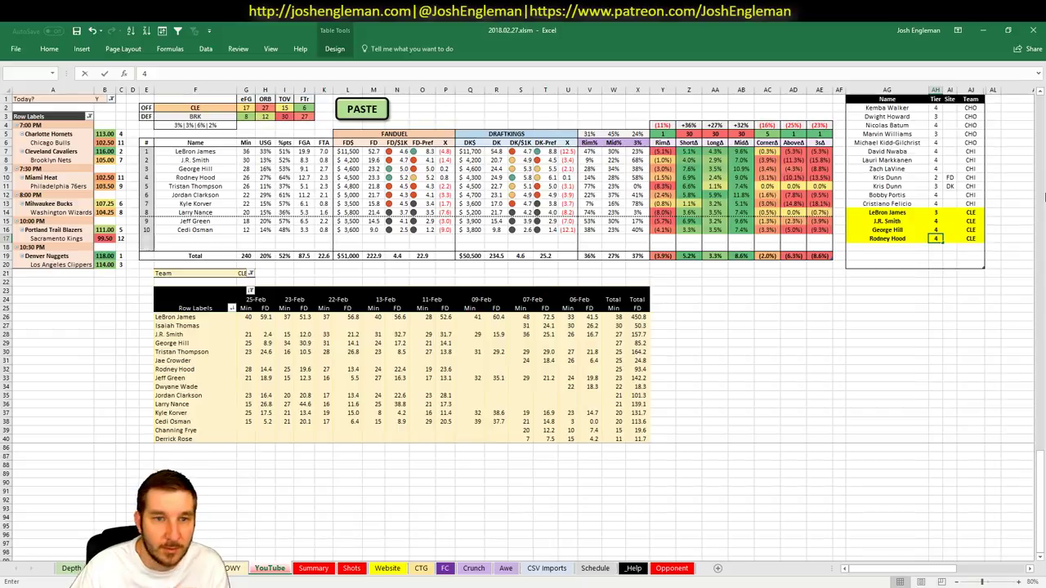
{"action": "type", "text": "4"}
{"action": "key", "text": "Return"}
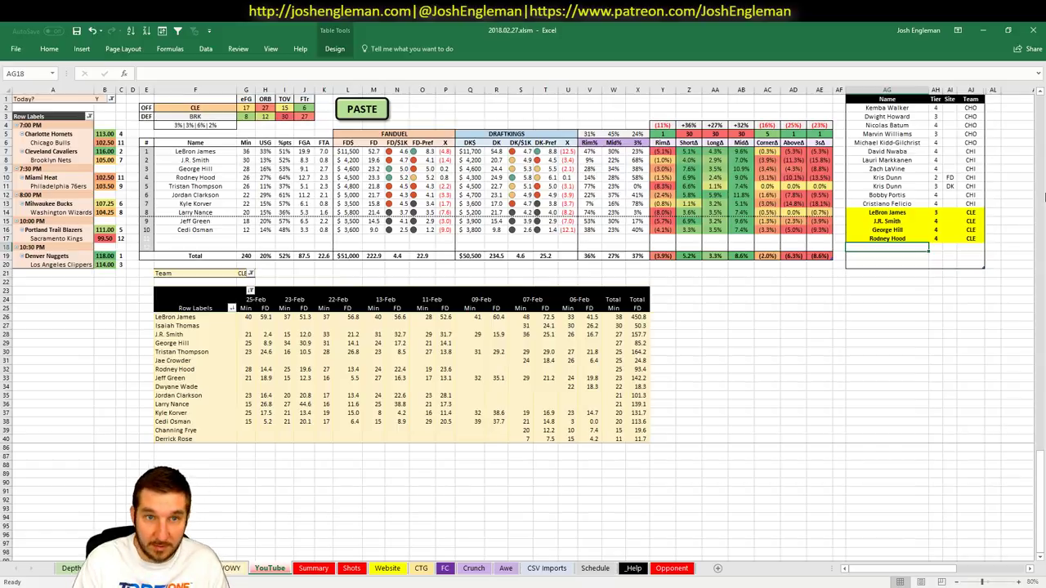
Step: Add Tristan Thompson to the tier list with tier 3
{"action": "type", "text": "Tri"}
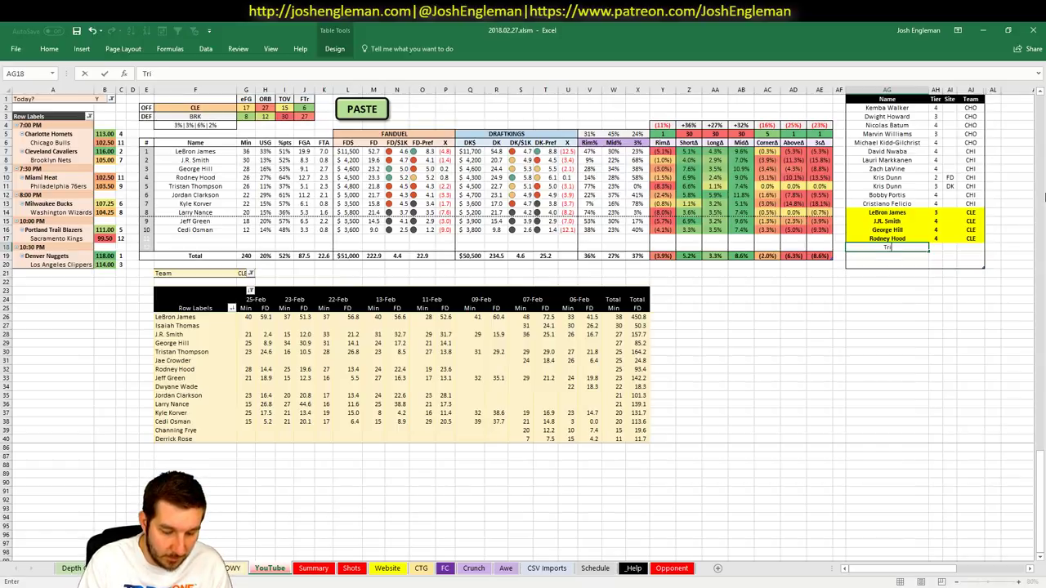
{"action": "type", "text": "stan Thompson"}
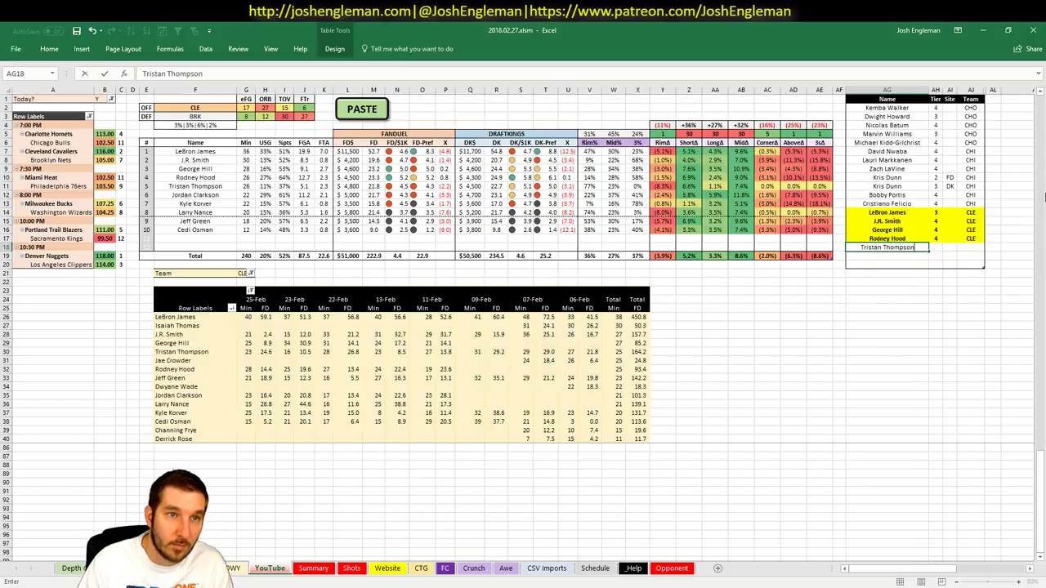
{"action": "key", "text": "Tab"}
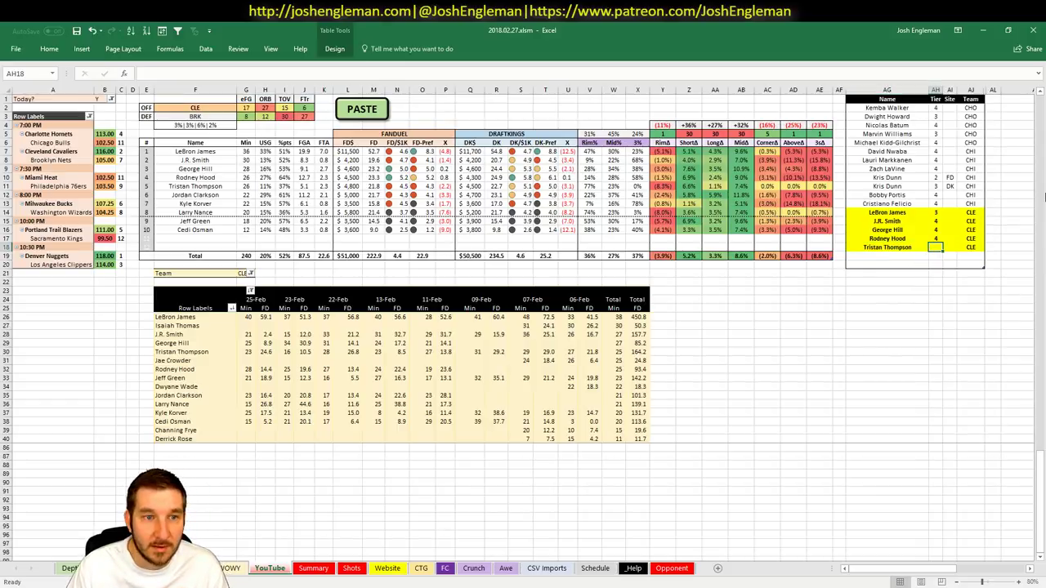
{"action": "type", "text": "3"}
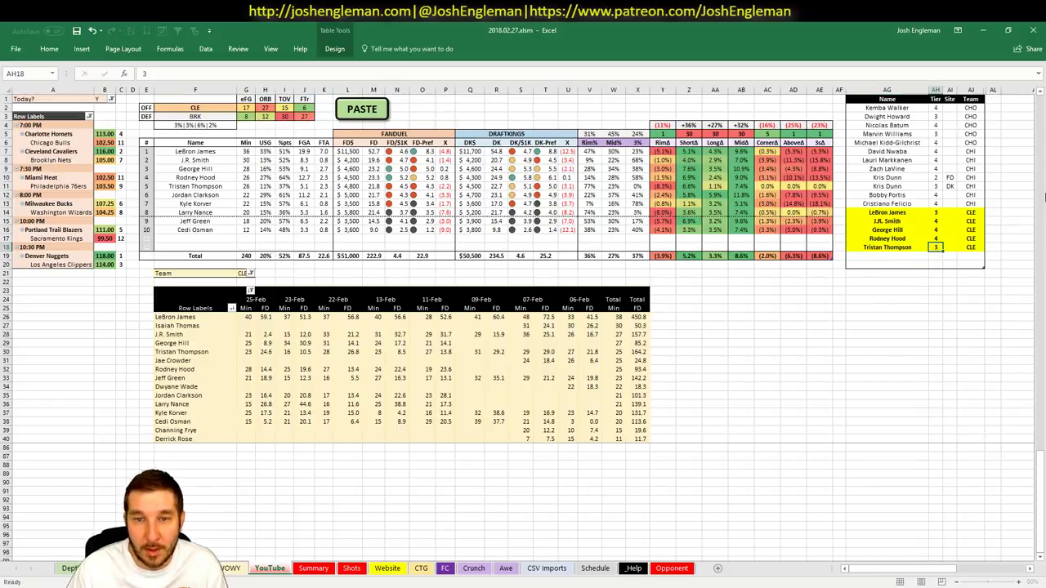
{"action": "key", "text": "Return"}
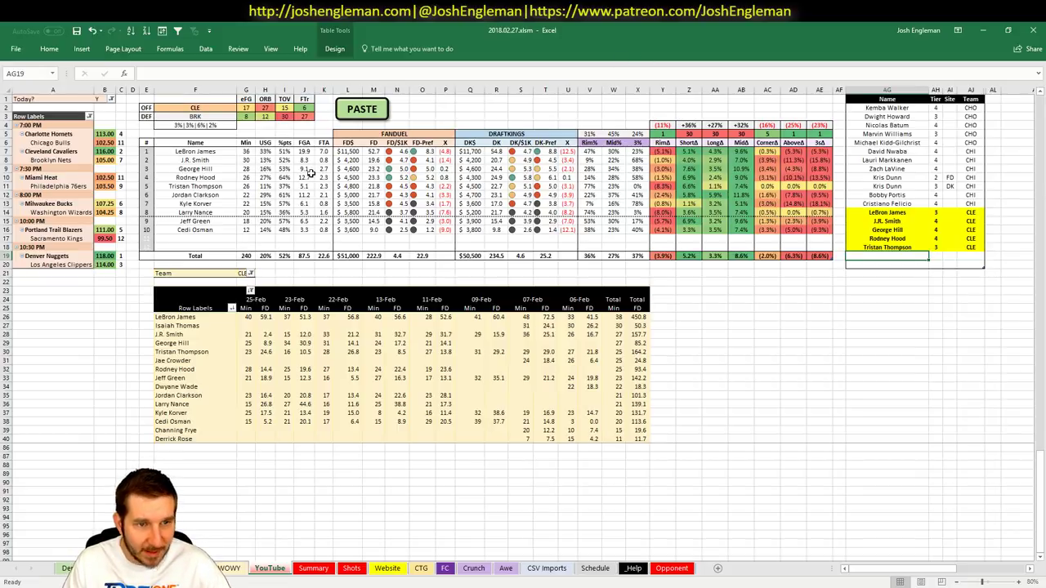
Step: Set the offensive team cell F2 and the pivot's Team filter G21 to BRK
{"action": "left_click", "coordinate": [192, 109]}
{"action": "type", "text": "BRK"}
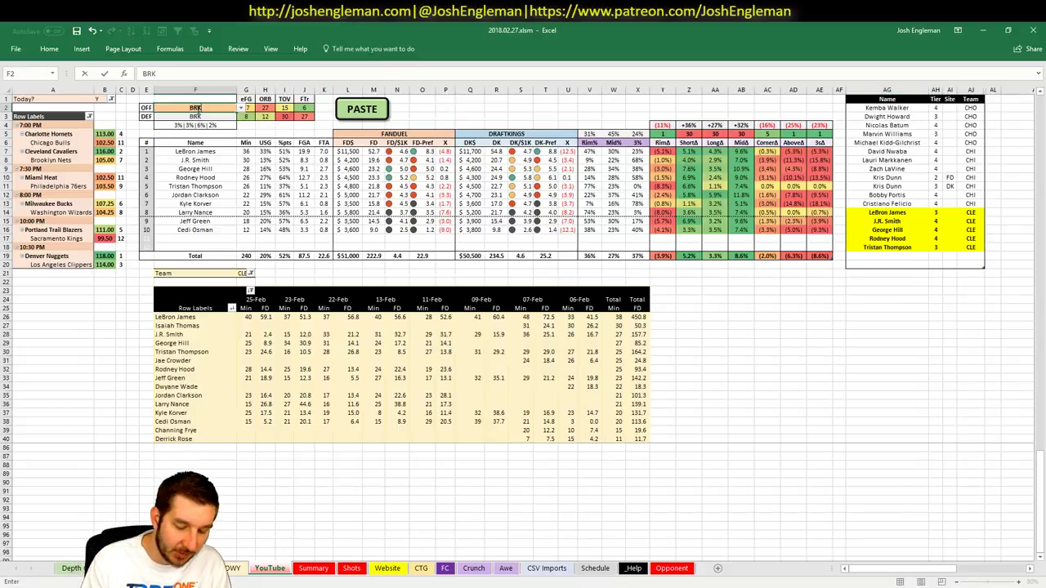
{"action": "key", "text": "Return"}
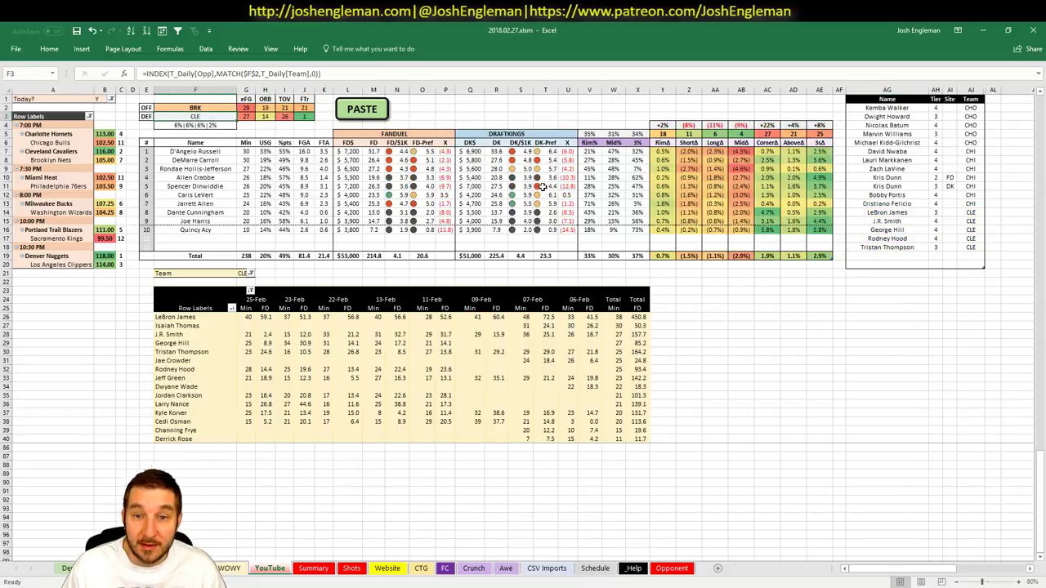
{"action": "left_click", "coordinate": [251, 275]}
{"action": "left_click", "coordinate": [243, 274]}
{"action": "left_click", "coordinate": [243, 273]}
{"action": "type", "text": "BRK"}
{"action": "key", "text": "Return"}
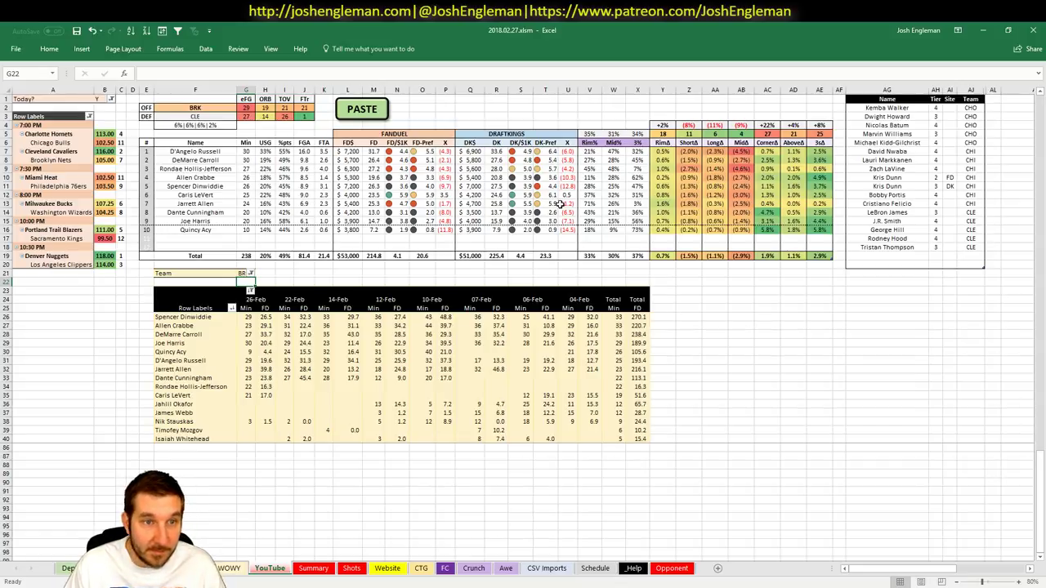
{"action": "left_click", "coordinate": [889, 256]}
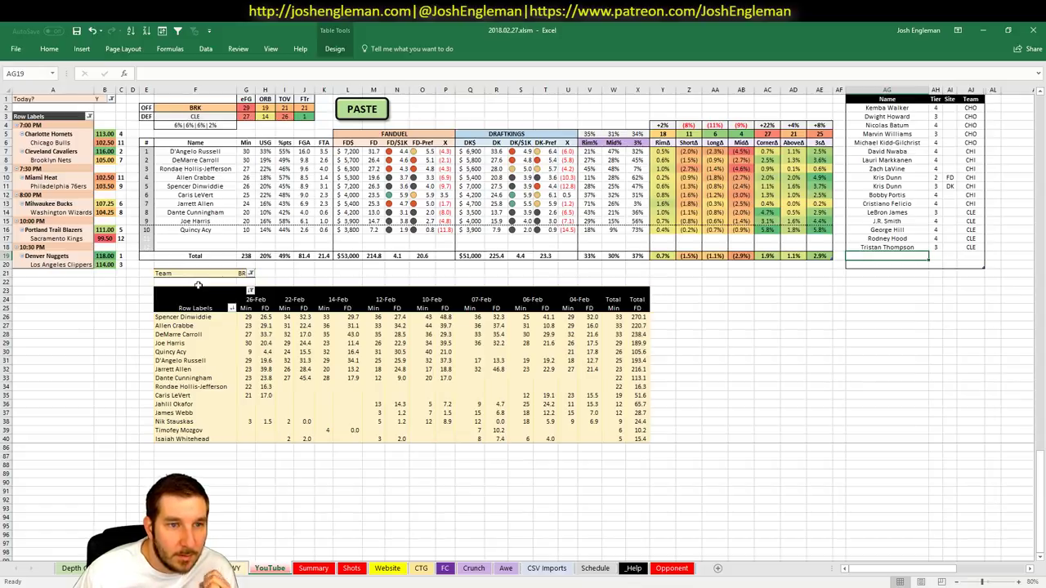
Step: Search Google for 'nba trade deadline' and open the ESPN trade deadline article
{"action": "key", "text": "alt+Tab"}
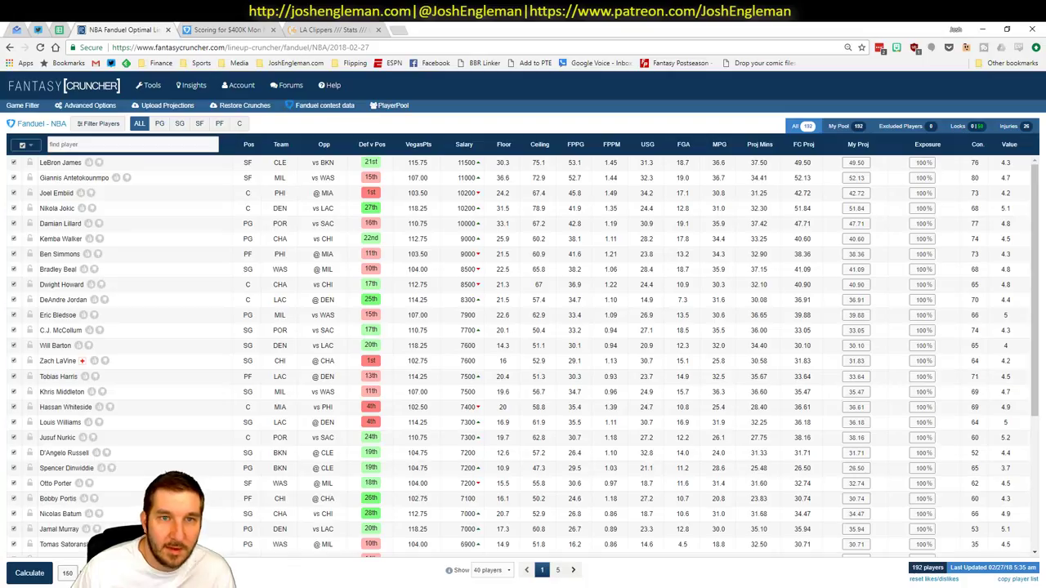
{"action": "left_click", "coordinate": [413, 30]}
{"action": "type", "text": "nba t"}
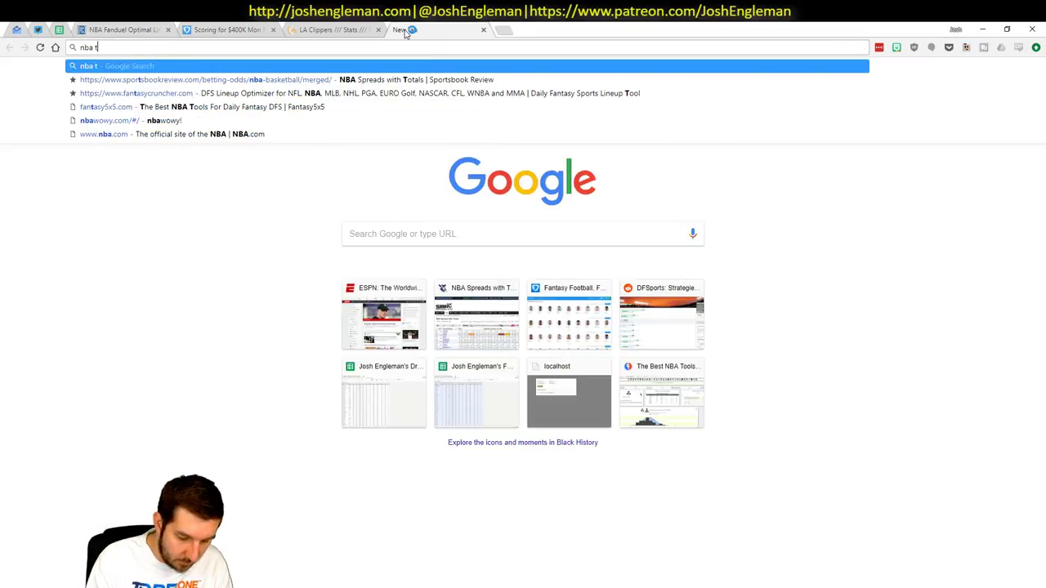
{"action": "type", "text": "rade deadline"}
{"action": "key", "text": "Return"}
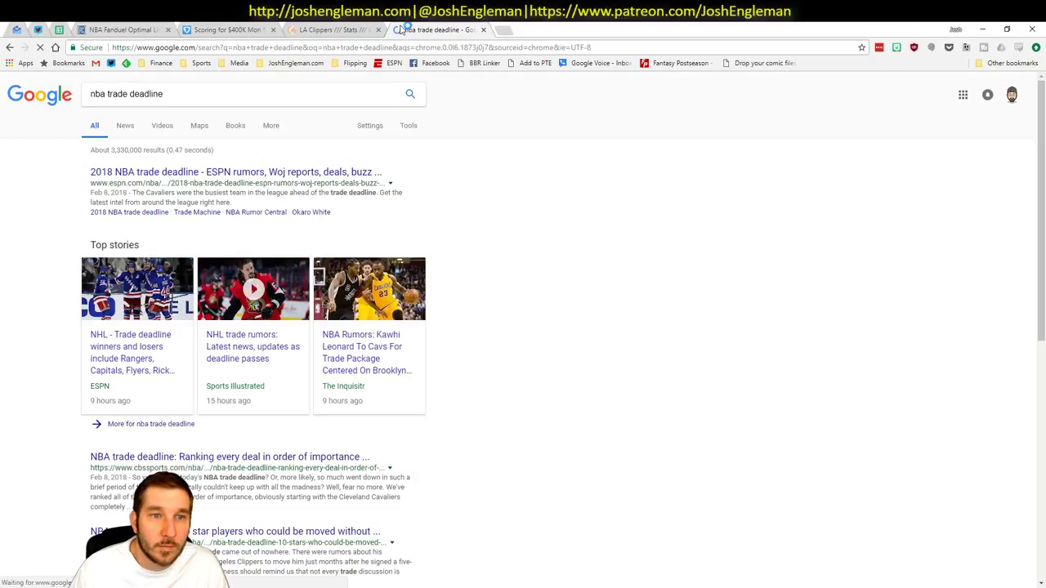
{"action": "left_click", "coordinate": [258, 173]}
{"action": "scroll", "coordinate": [903, 261], "scroll_direction": "down", "scroll_amount": 2}
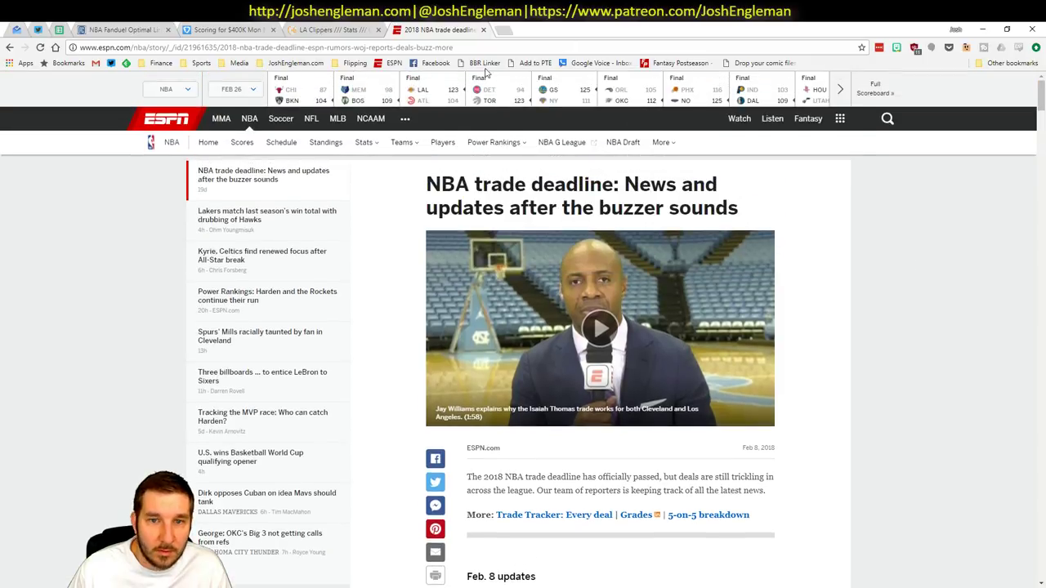
Step: Return to the Cleaning the Glass tab and open its list of all teams
{"action": "left_click", "coordinate": [9, 48]}
{"action": "scroll", "coordinate": [463, 255], "scroll_direction": "down", "scroll_amount": 4}
{"action": "scroll", "coordinate": [464, 255], "scroll_direction": "up", "scroll_amount": 4}
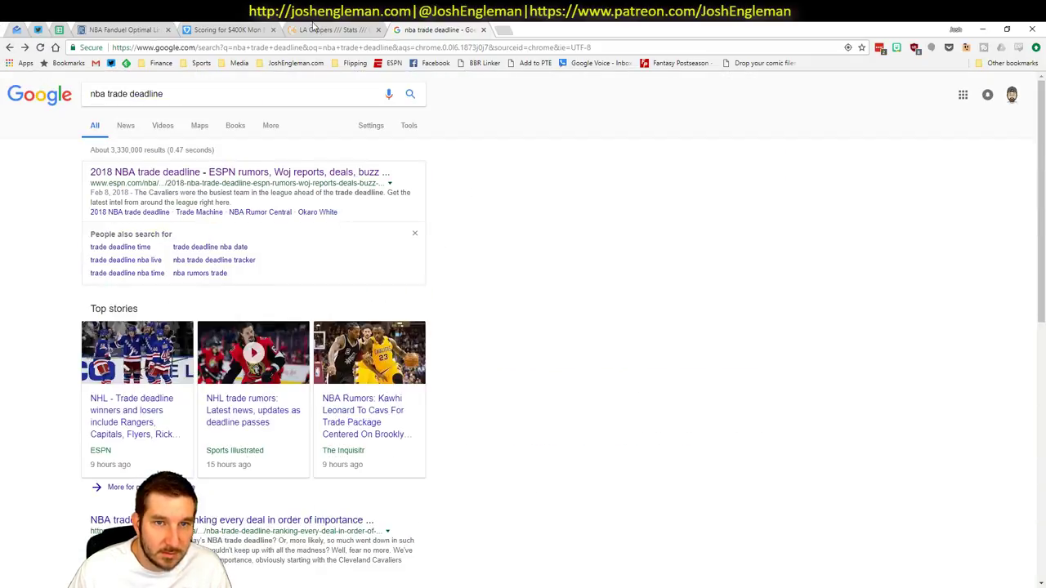
{"action": "left_click", "coordinate": [317, 30]}
{"action": "left_click", "coordinate": [425, 111]}
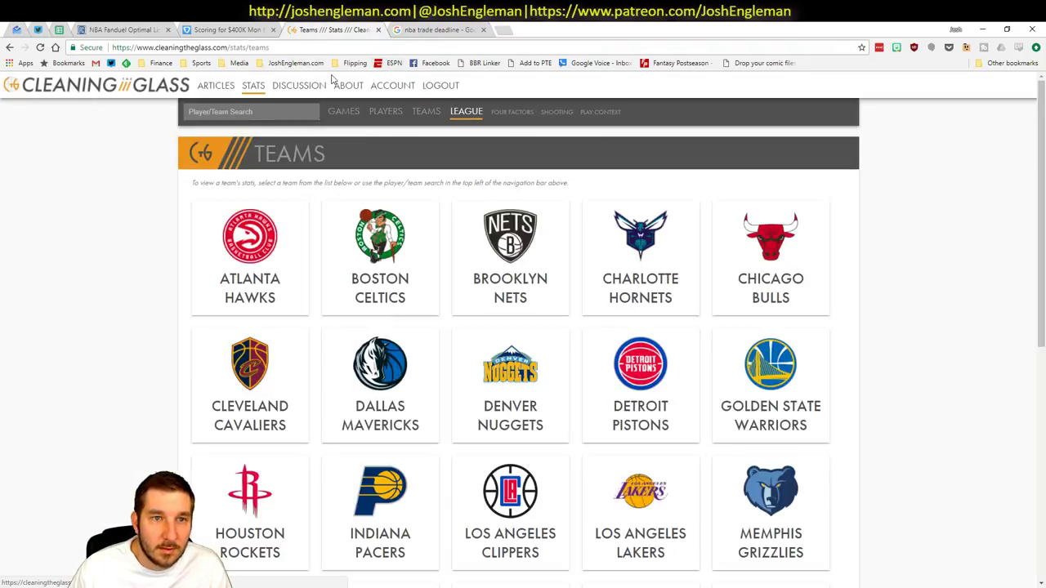
Step: Search the Cleaning the Glass discussion forum for 'date'
{"action": "left_click", "coordinate": [199, 63]}
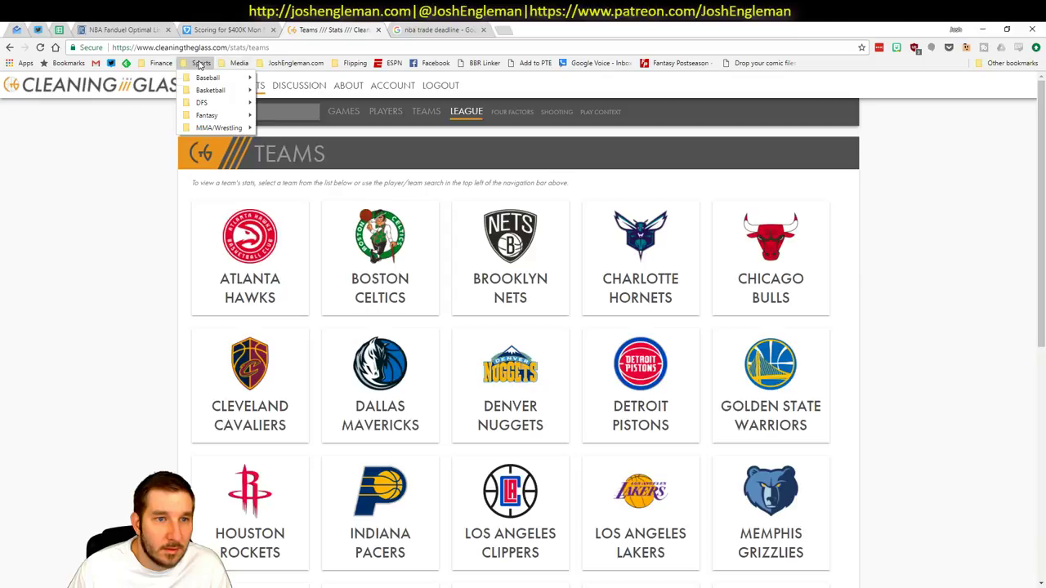
{"action": "mouse_move", "coordinate": [294, 66]}
{"action": "left_click", "coordinate": [298, 48]}
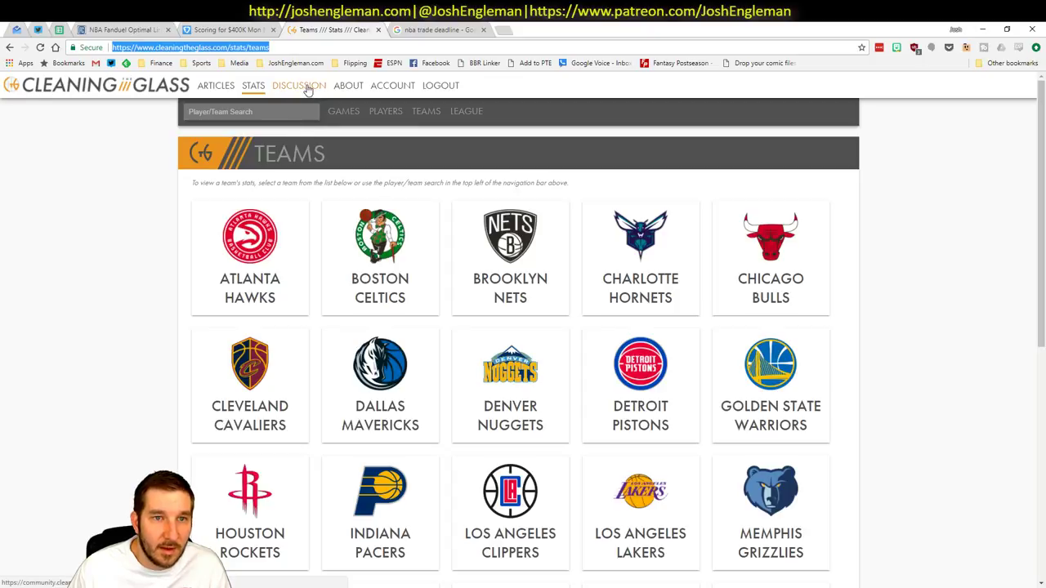
{"action": "left_click", "coordinate": [304, 86]}
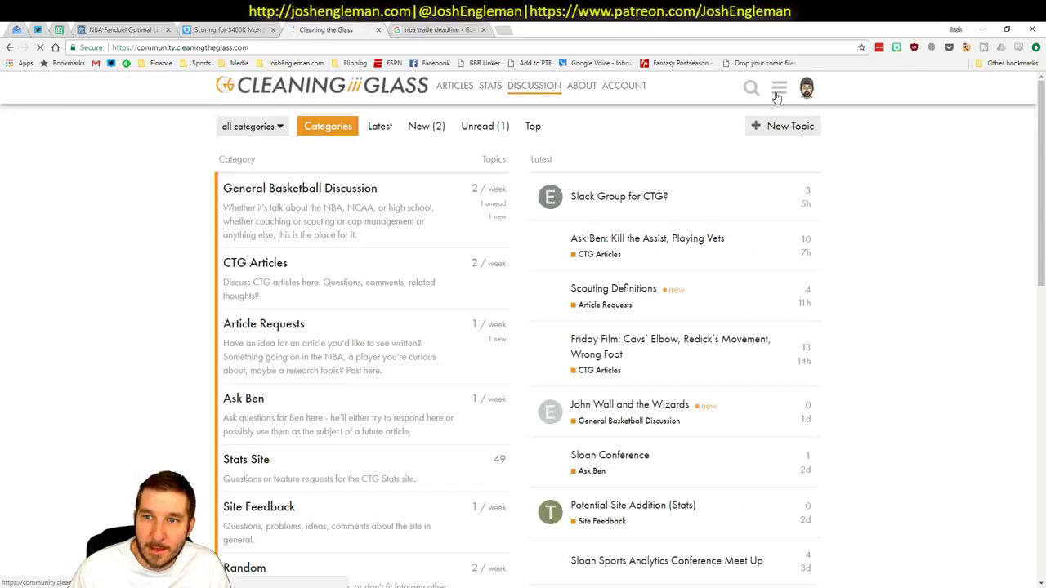
{"action": "left_click", "coordinate": [751, 87]}
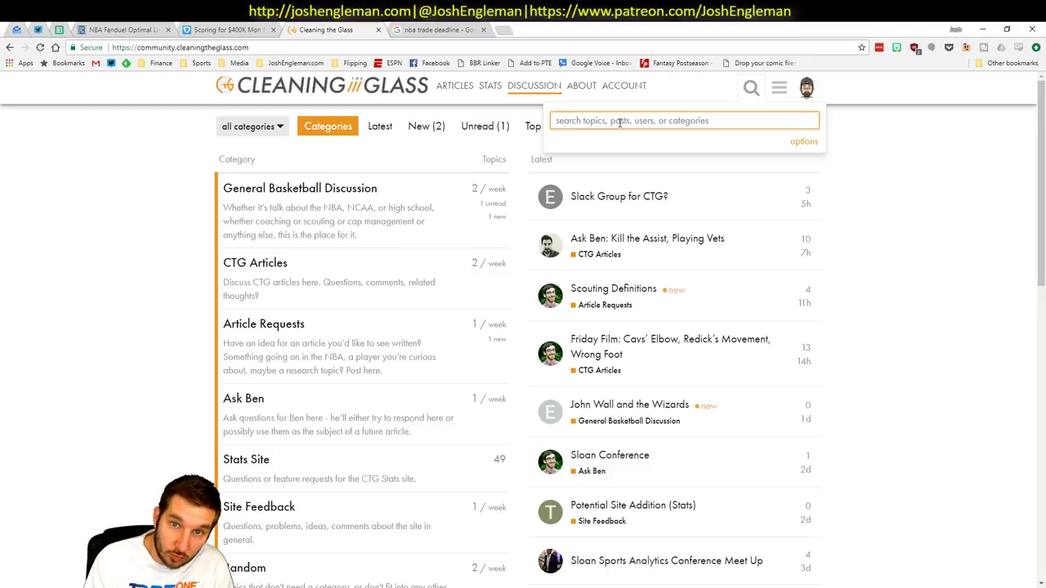
{"action": "type", "text": "date"}
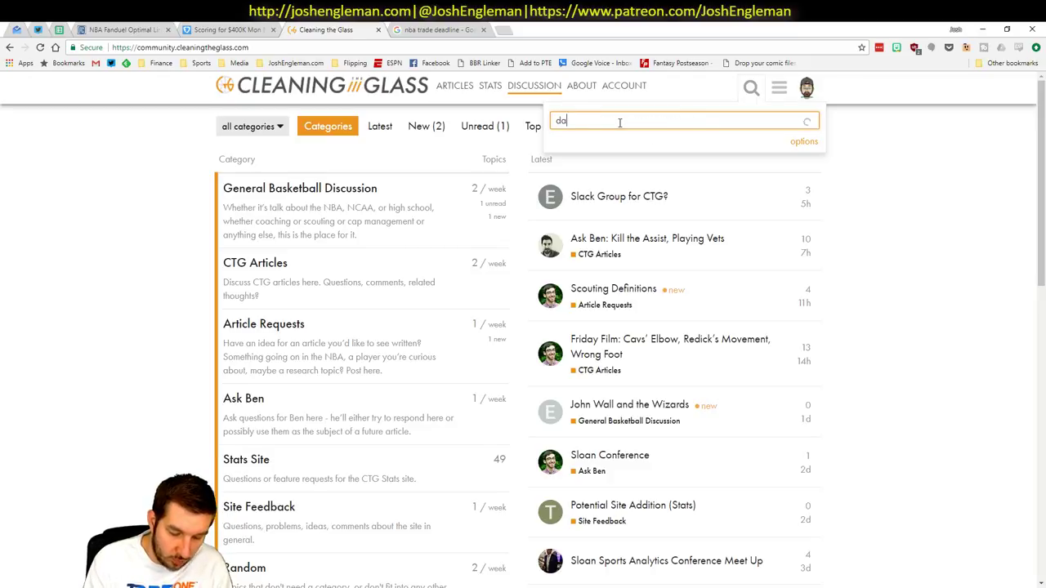
{"action": "key", "text": "Return"}
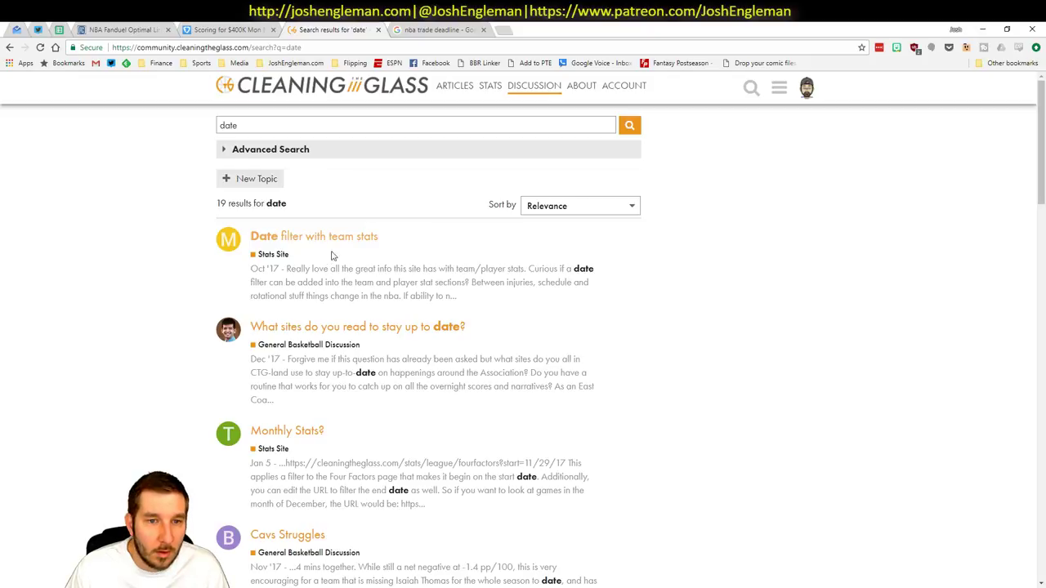
Step: Open the 'Date filter with team stats' thread, then select the Google tab's address bar
{"action": "left_click", "coordinate": [334, 242]}
{"action": "left_click", "coordinate": [426, 29]}
{"action": "left_click", "coordinate": [415, 48]}
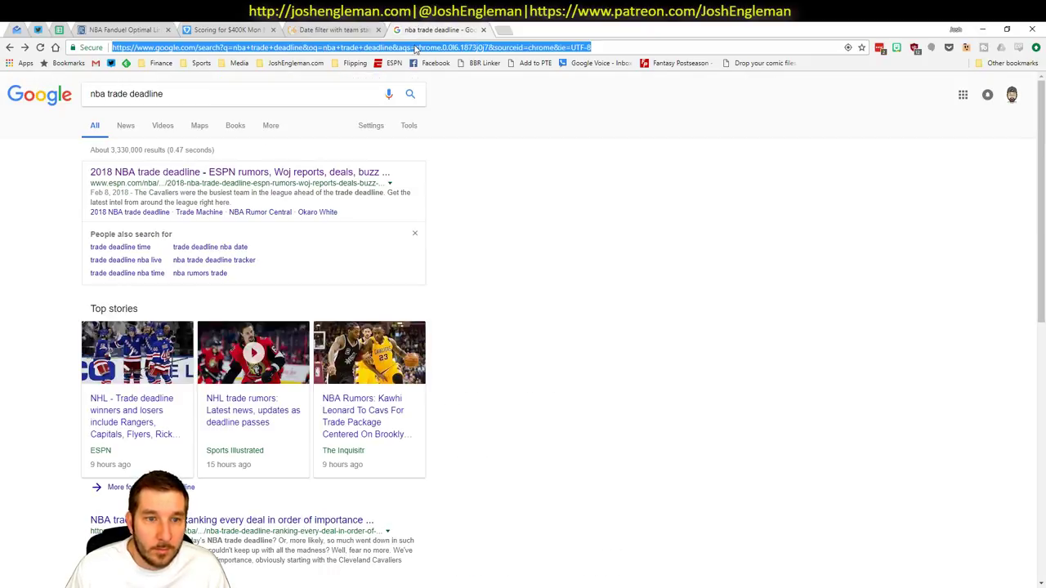
Step: Search for Jordan Clarkson and open the 2017-18 Cavaliers team page
{"action": "type", "text": "jordan clarkson"}
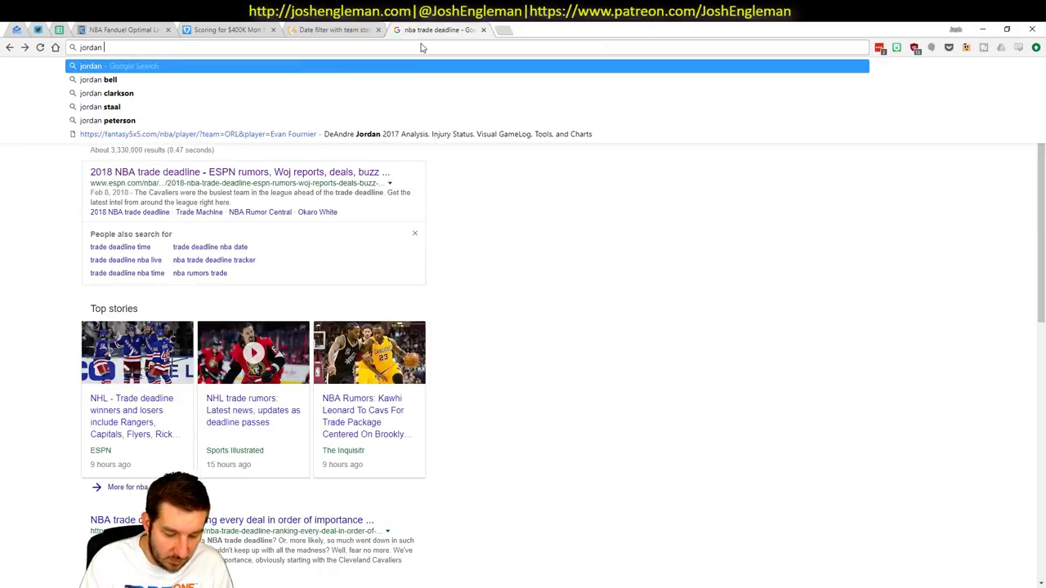
{"action": "key", "text": "Escape"}
{"action": "key", "text": "Return"}
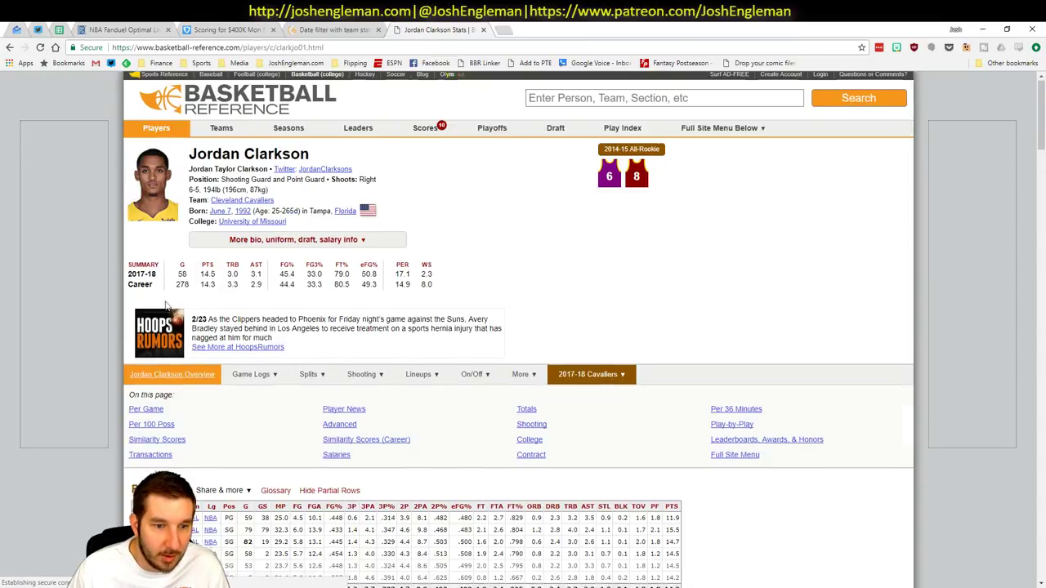
{"action": "scroll", "coordinate": [190, 422], "scroll_direction": "down", "scroll_amount": 2}
{"action": "left_click", "coordinate": [193, 417]}
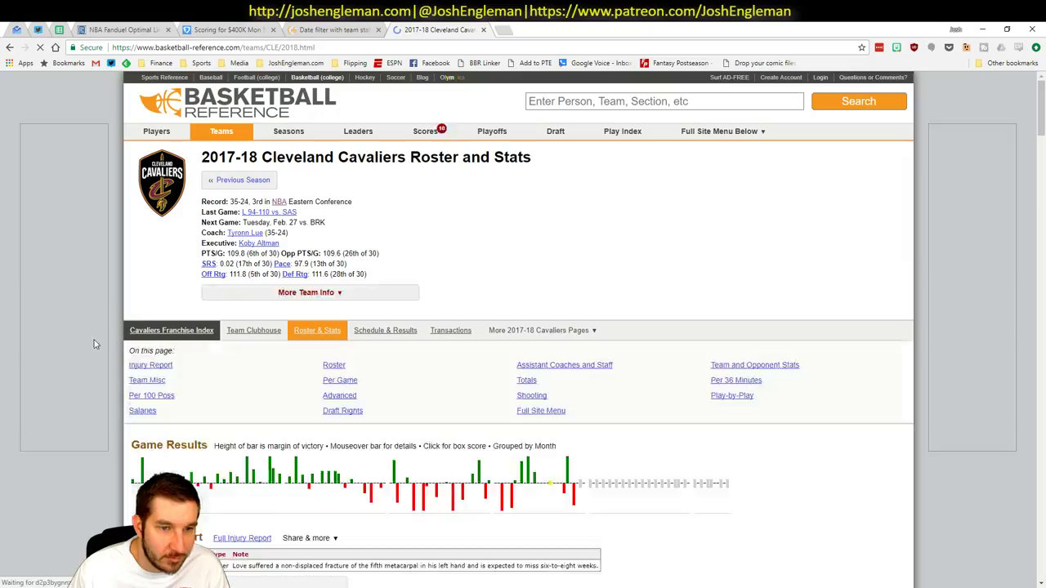
Step: Open Jordan Clarkson's player page and his 2017-18 game log with the Cleveland games
{"action": "scroll", "coordinate": [99, 314], "scroll_direction": "down", "scroll_amount": 5}
{"action": "scroll", "coordinate": [100, 314], "scroll_direction": "down", "scroll_amount": 6}
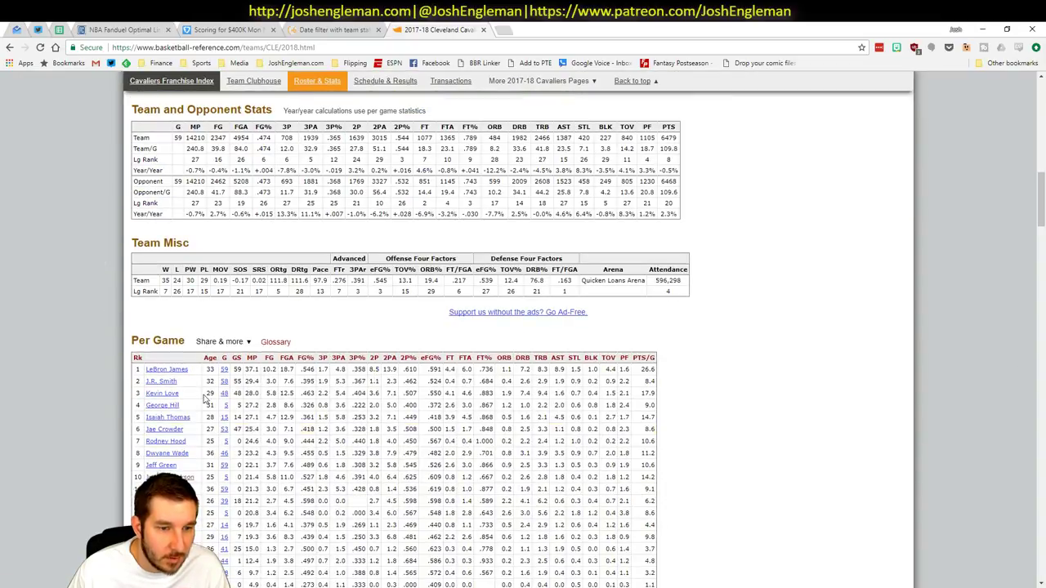
{"action": "left_click", "coordinate": [169, 477]}
{"action": "scroll", "coordinate": [155, 371], "scroll_direction": "down", "scroll_amount": 6}
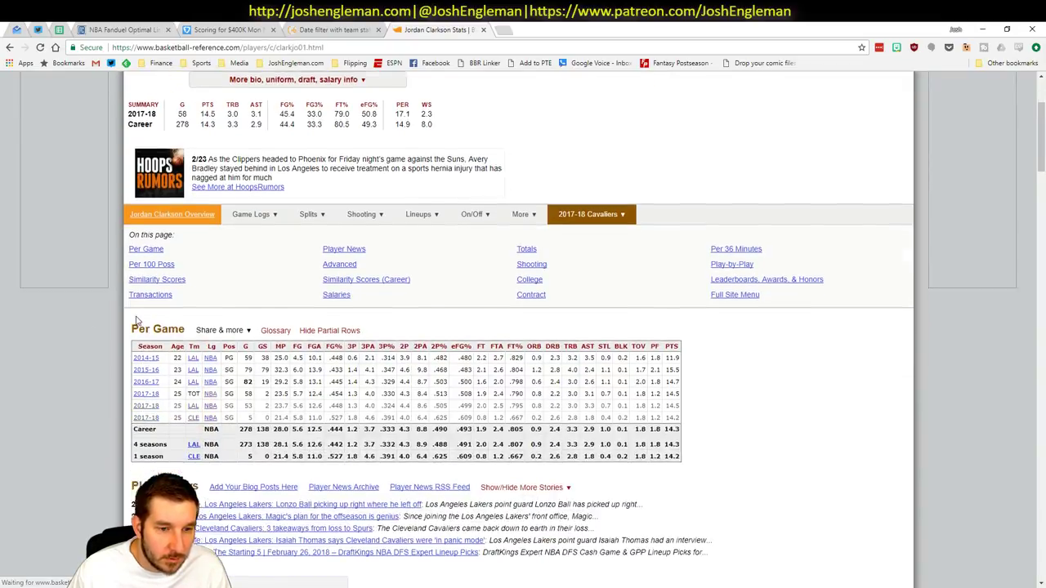
{"action": "left_click", "coordinate": [153, 365]}
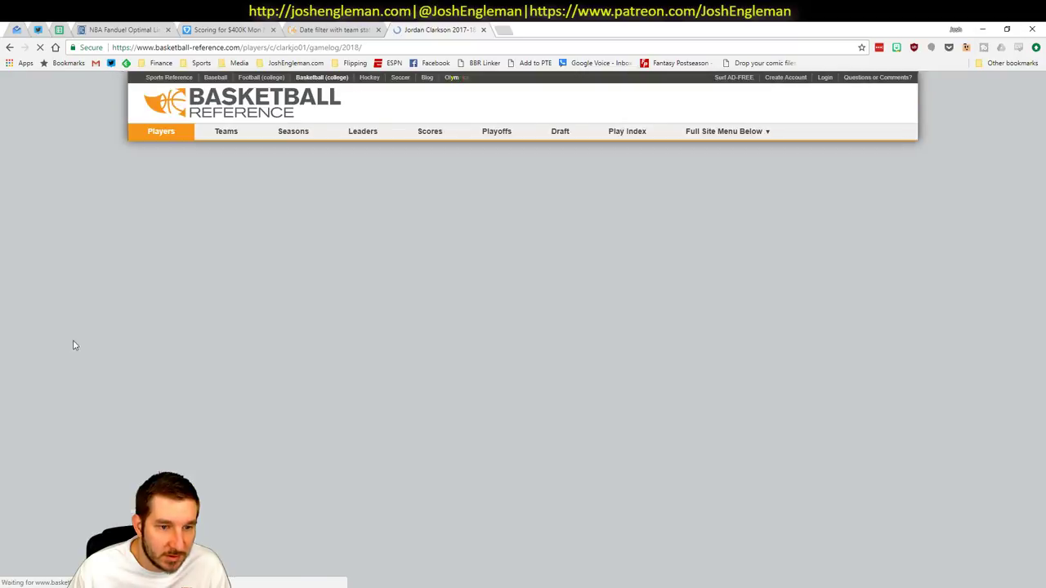
{"action": "scroll", "coordinate": [88, 335], "scroll_direction": "down", "scroll_amount": 10}
{"action": "scroll", "coordinate": [88, 338], "scroll_direction": "down", "scroll_amount": 5}
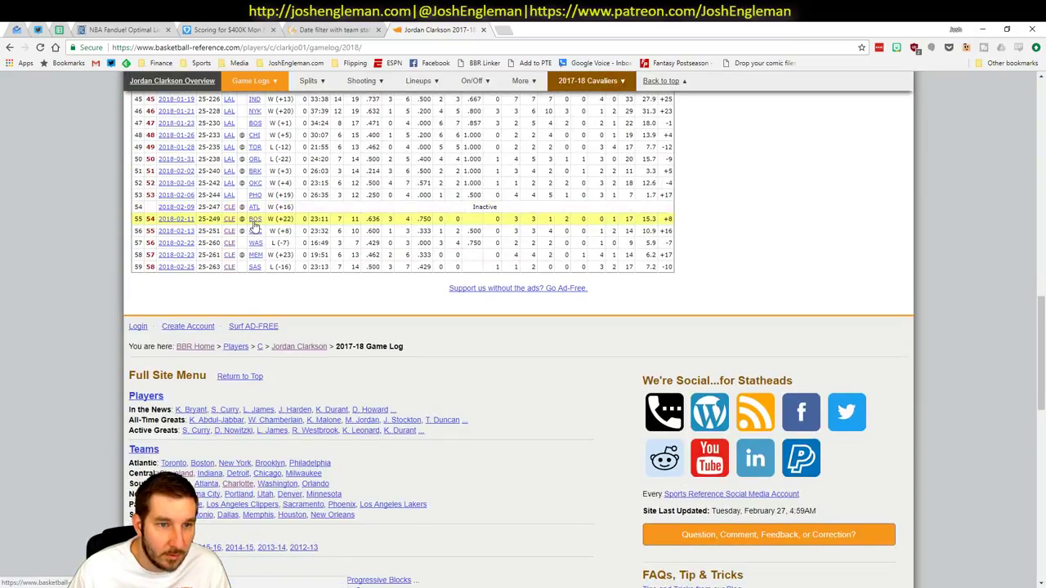
Step: Find the Cleveland Cavaliers team page on Cleaning the Glass through a 'cav' team search
{"action": "left_click", "coordinate": [325, 27]}
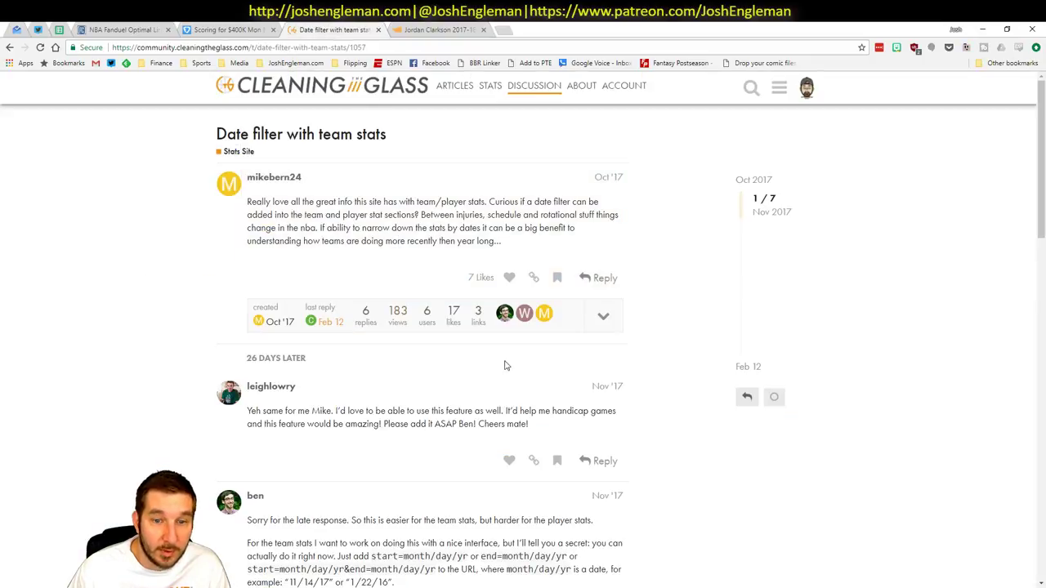
{"action": "scroll", "coordinate": [498, 361], "scroll_direction": "down", "scroll_amount": 3}
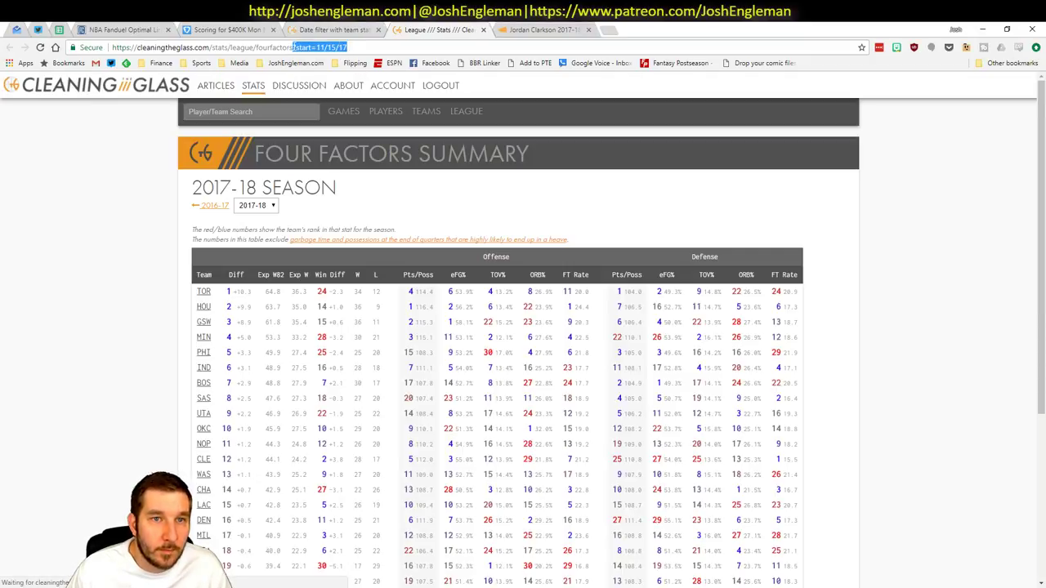
{"action": "left_click", "coordinate": [264, 112]}
{"action": "type", "text": "cav"}
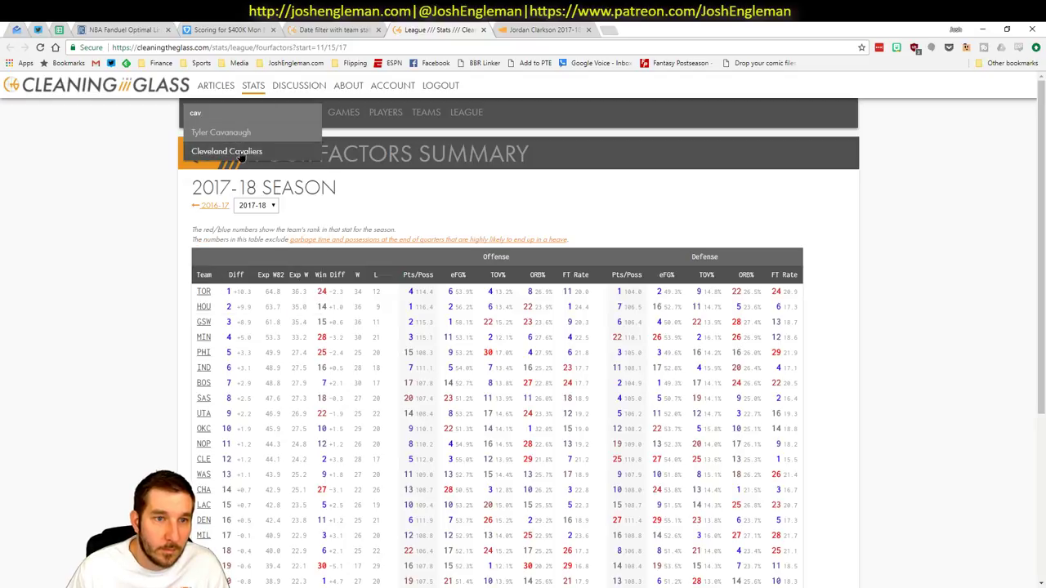
{"action": "left_click", "coordinate": [238, 152]}
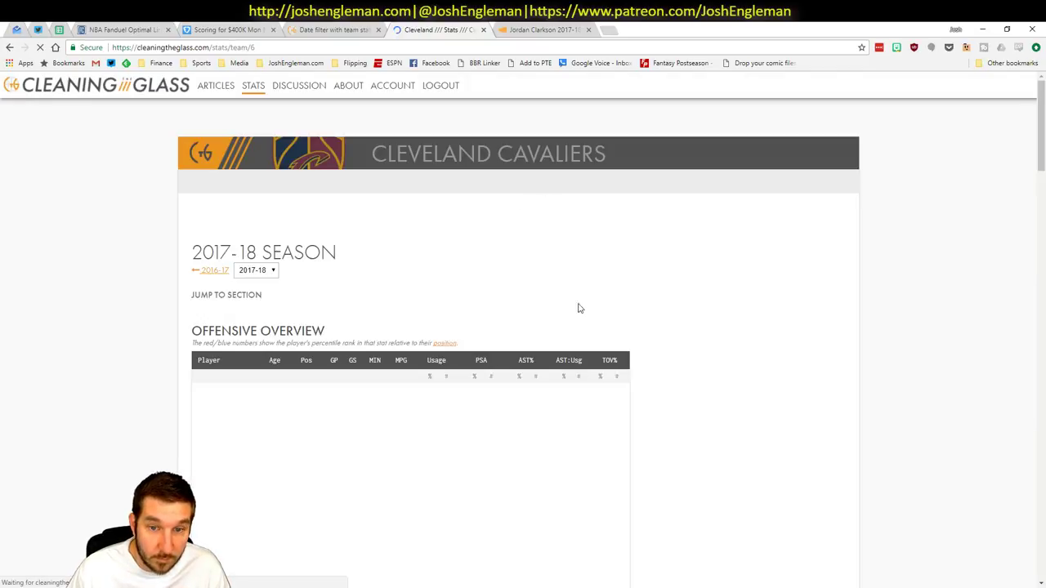
{"action": "left_click", "coordinate": [595, 183]}
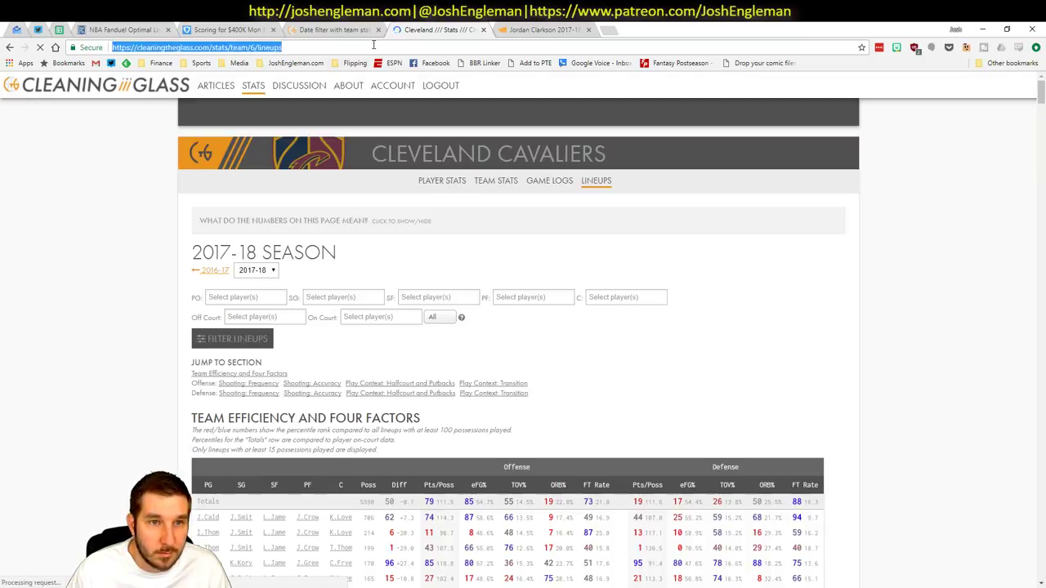
Step: Filter the Cavaliers lineups URL to start=02/11/18 and compare it with the other open tabs
{"action": "left_click", "coordinate": [372, 47]}
{"action": "type", "text": "https://cleaningtheglass.com/stats/team/6/lineups?start=11/15/17"}
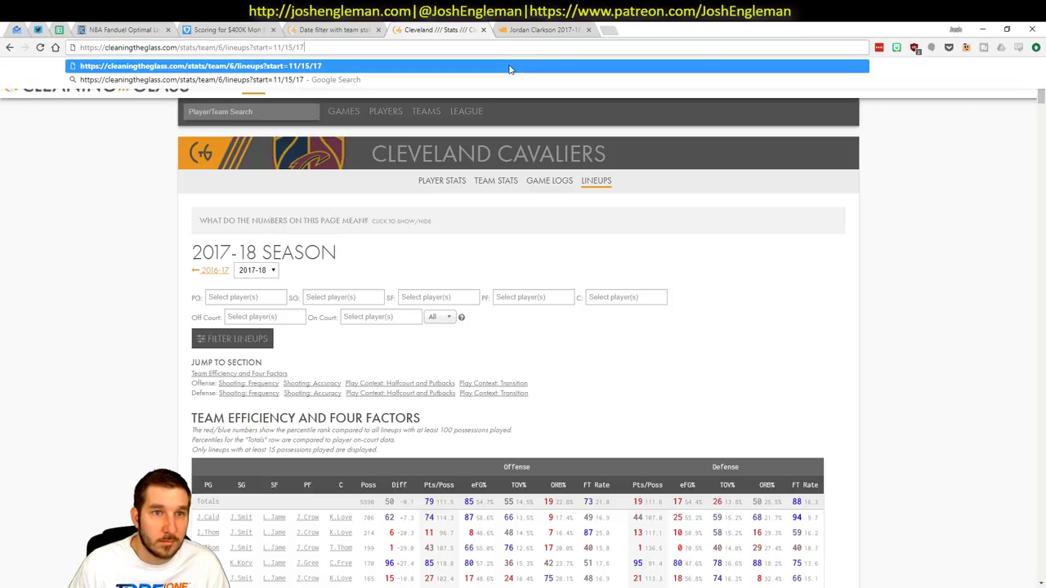
{"action": "left_click_drag", "start_coordinate": [273, 47], "coordinate": [677, 59]}
{"action": "type", "text": "02/11/18"}
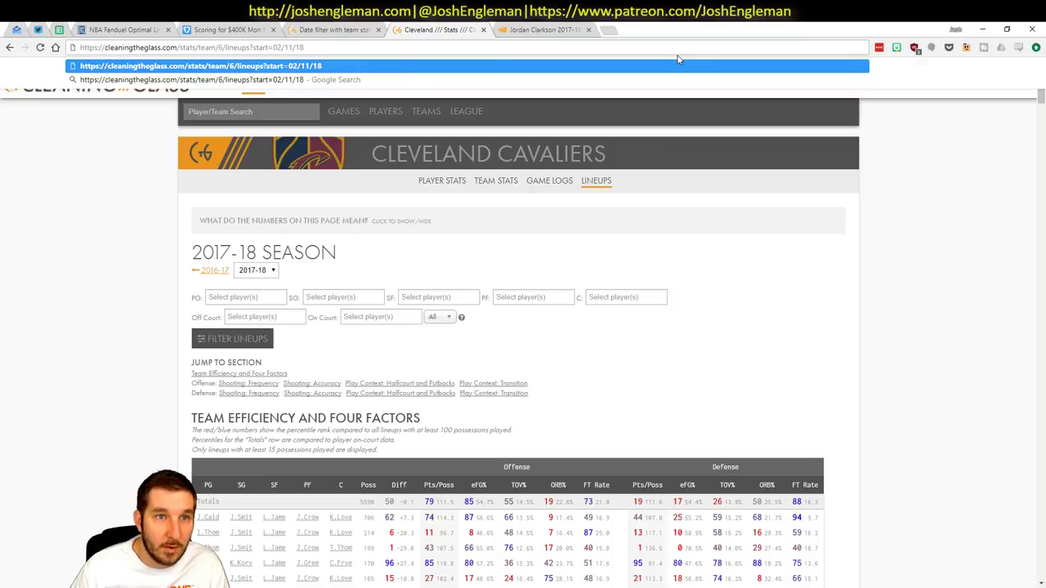
{"action": "key", "text": "Return"}
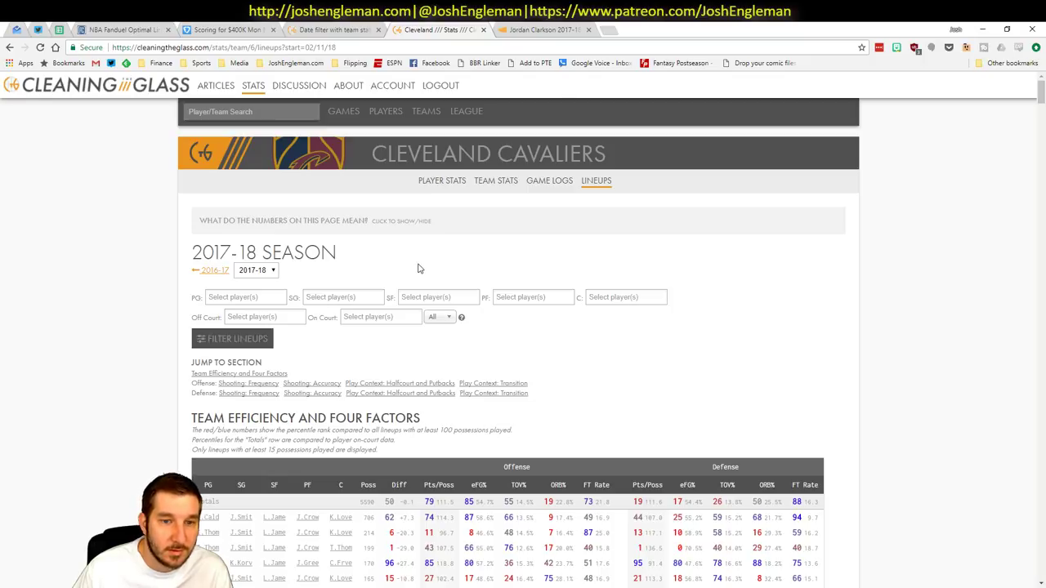
{"action": "left_click", "coordinate": [544, 27]}
{"action": "left_click", "coordinate": [470, 27]}
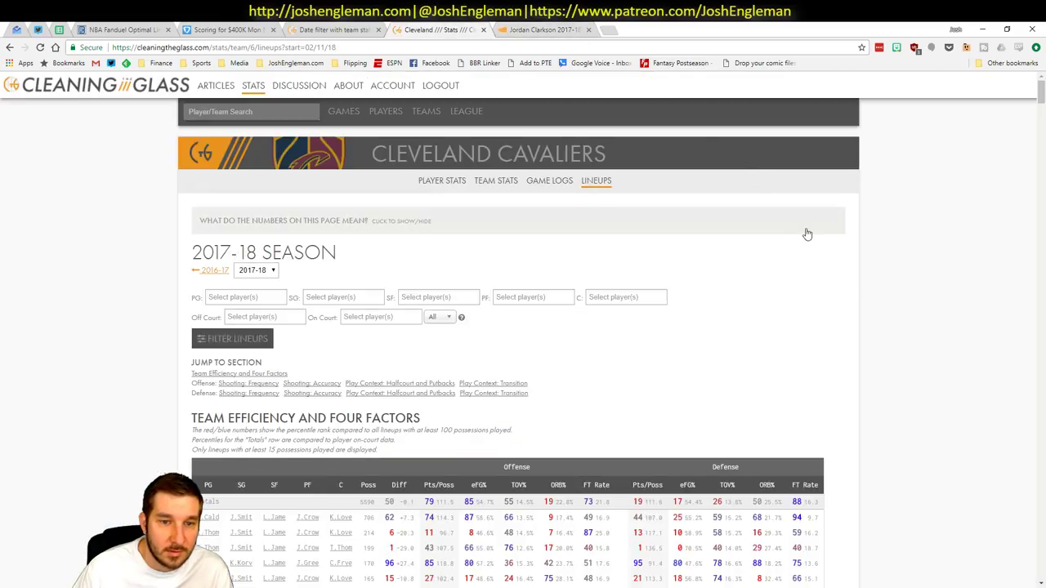
{"action": "left_click", "coordinate": [331, 29]}
{"action": "left_click", "coordinate": [433, 30]}
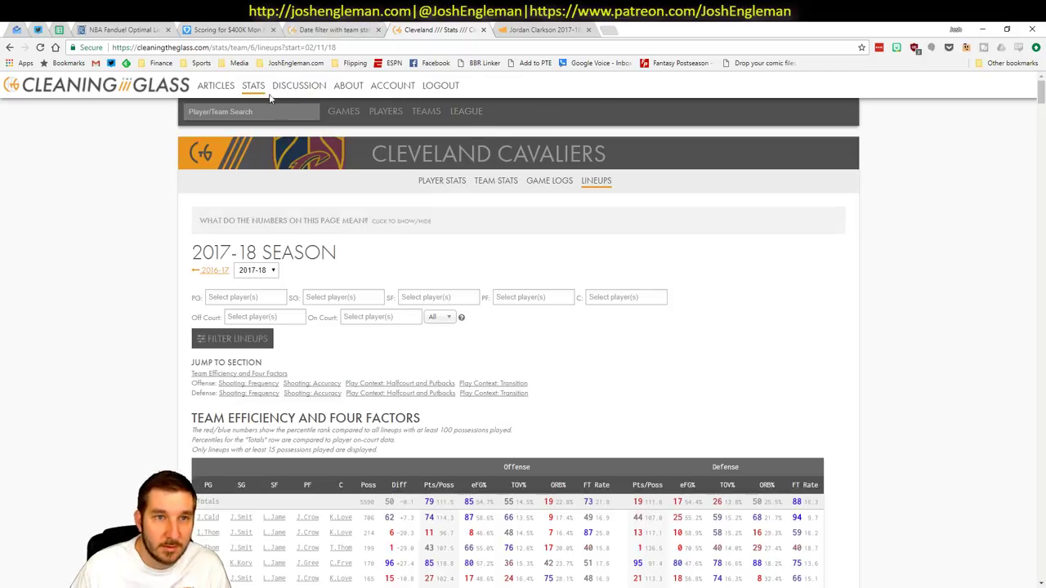
Step: Open League Four Factors and add a start-date filter to its address
{"action": "mouse_move", "coordinate": [466, 112]}
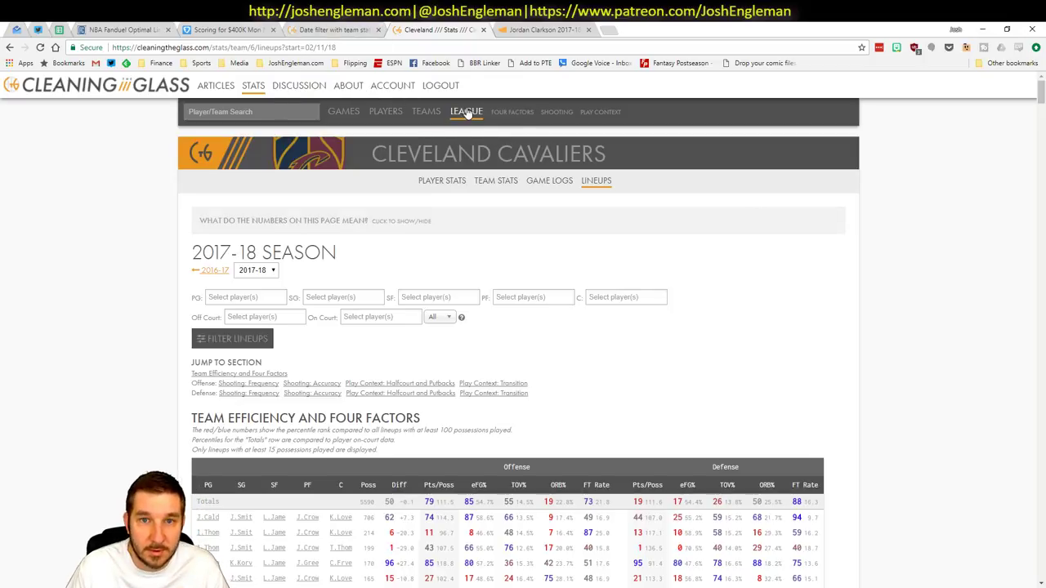
{"action": "left_click", "coordinate": [523, 116]}
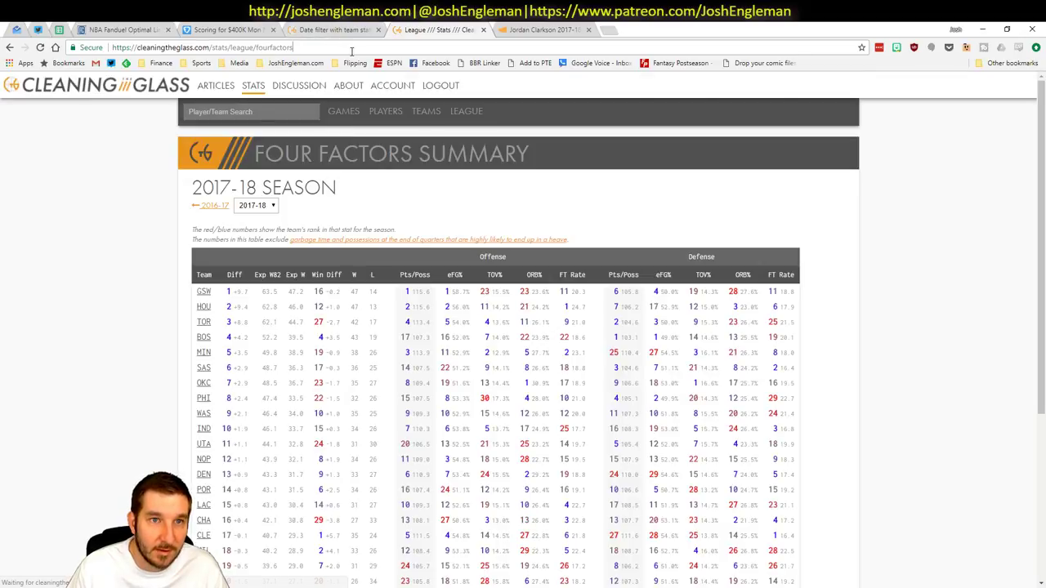
{"action": "type", "text": "?start=11/15/17"}
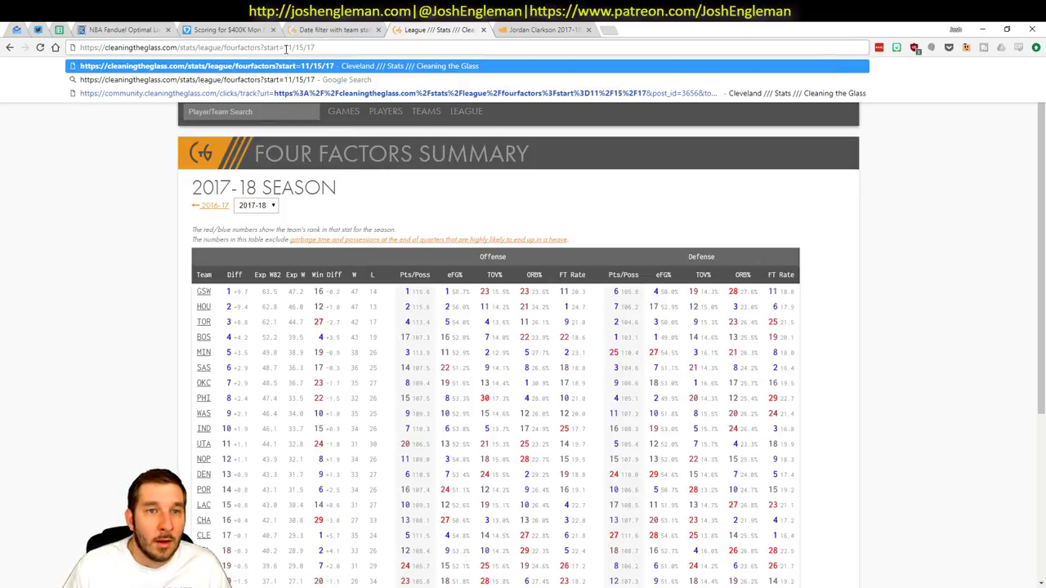
{"action": "left_click_drag", "start_coordinate": [286, 47], "coordinate": [800, 132]}
{"action": "type", "text": "02/11/17"}
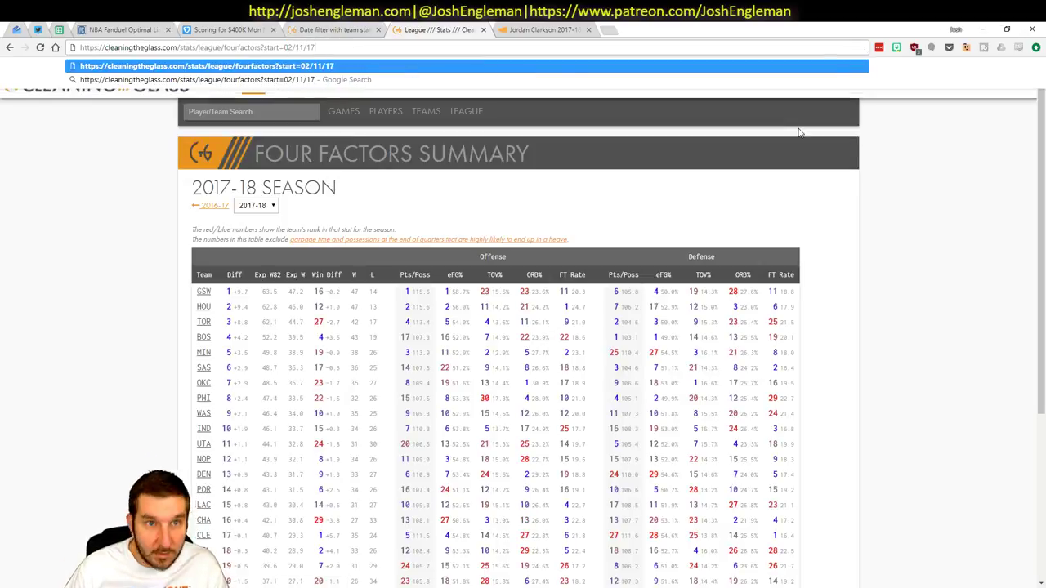
{"action": "key", "text": "Return"}
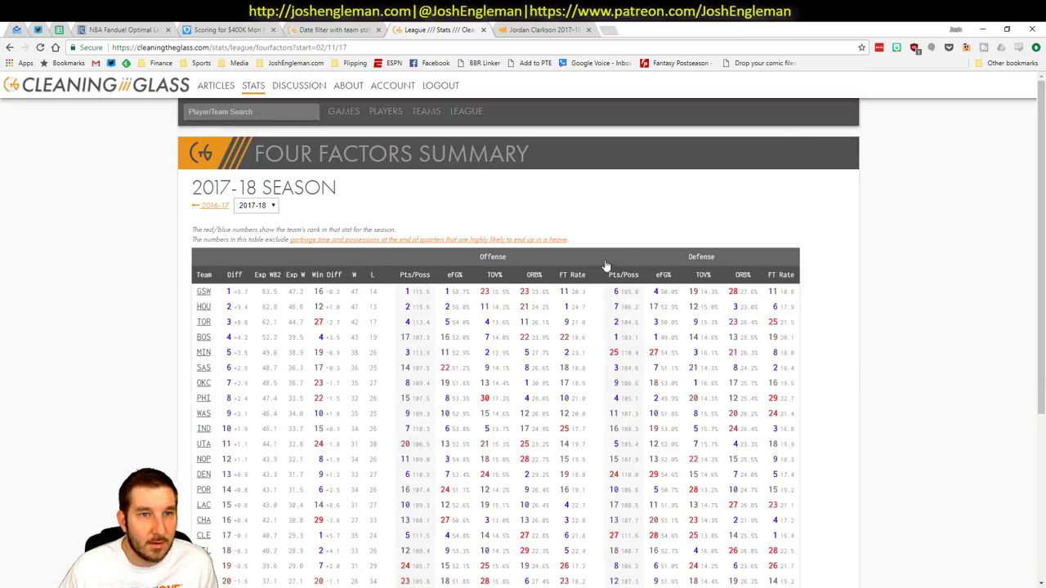
{"action": "scroll", "coordinate": [796, 229], "scroll_direction": "down", "scroll_amount": 2}
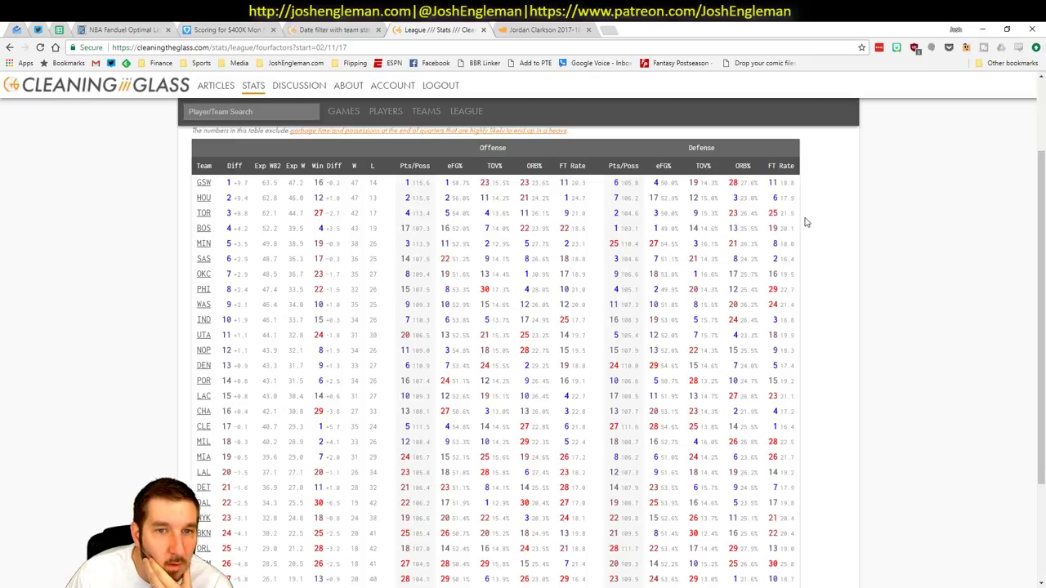
{"action": "scroll", "coordinate": [784, 219], "scroll_direction": "up", "scroll_amount": 2}
Step: Correct the four factors start date from 02/11/17 to 02/11/18 and review the table
{"action": "left_click", "coordinate": [347, 47]}
{"action": "left_click", "coordinate": [347, 47]}
{"action": "key", "text": "BackSpace"}
{"action": "type", "text": "8"}
{"action": "key", "text": "Return"}
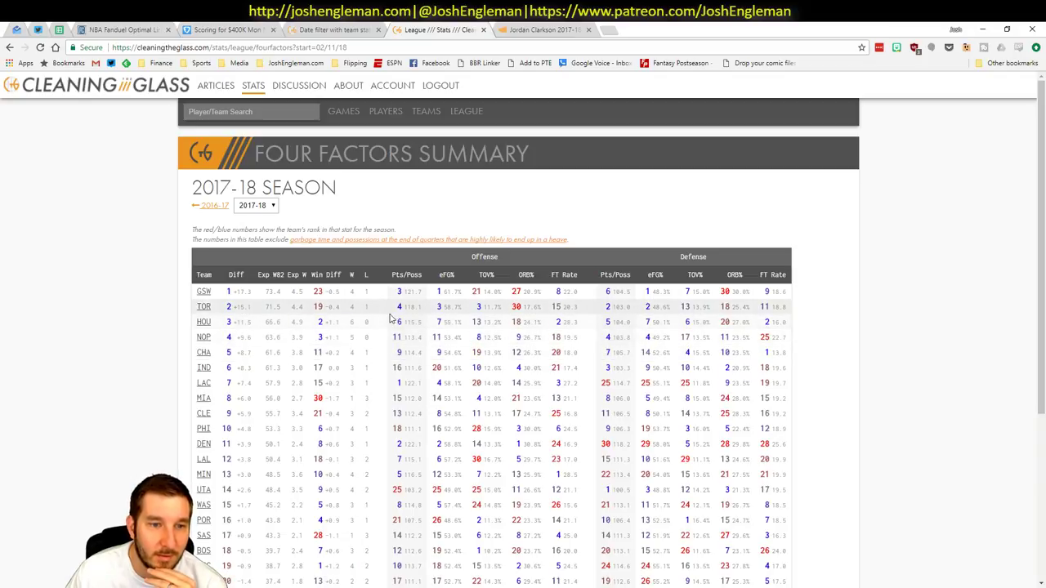
{"action": "scroll", "coordinate": [390, 318], "scroll_direction": "down", "scroll_amount": 1}
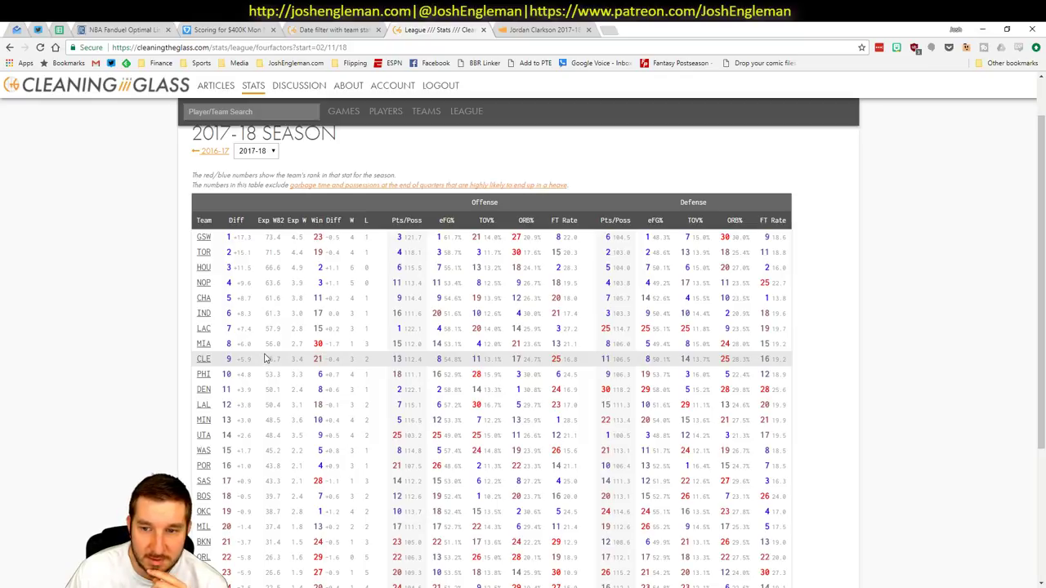
{"action": "scroll", "coordinate": [263, 358], "scroll_direction": "up", "scroll_amount": 1}
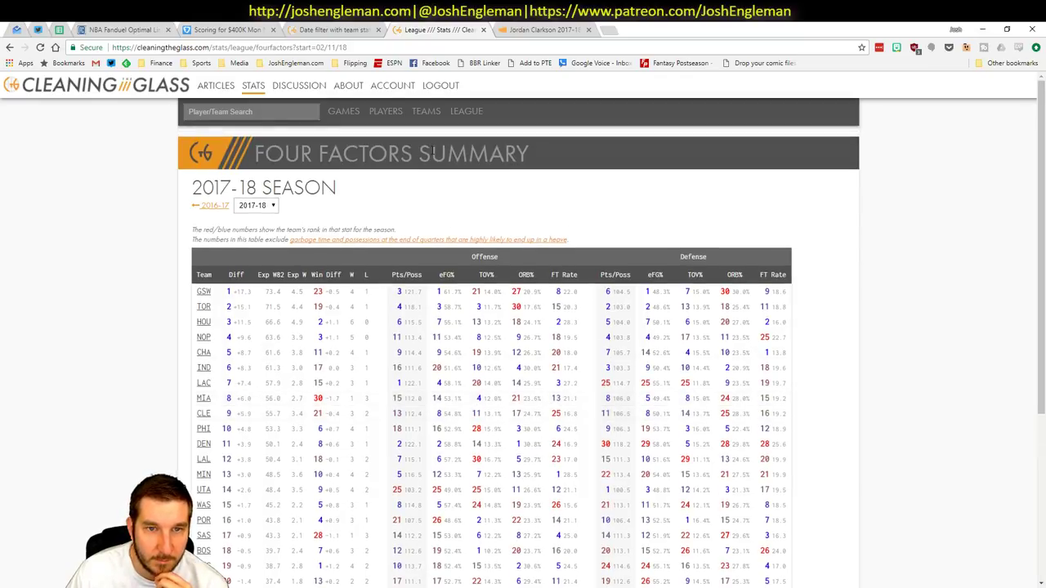
Step: Go back to the Cleveland lineups page and switch to the Excel workbook
{"action": "right_click", "coordinate": [9, 46]}
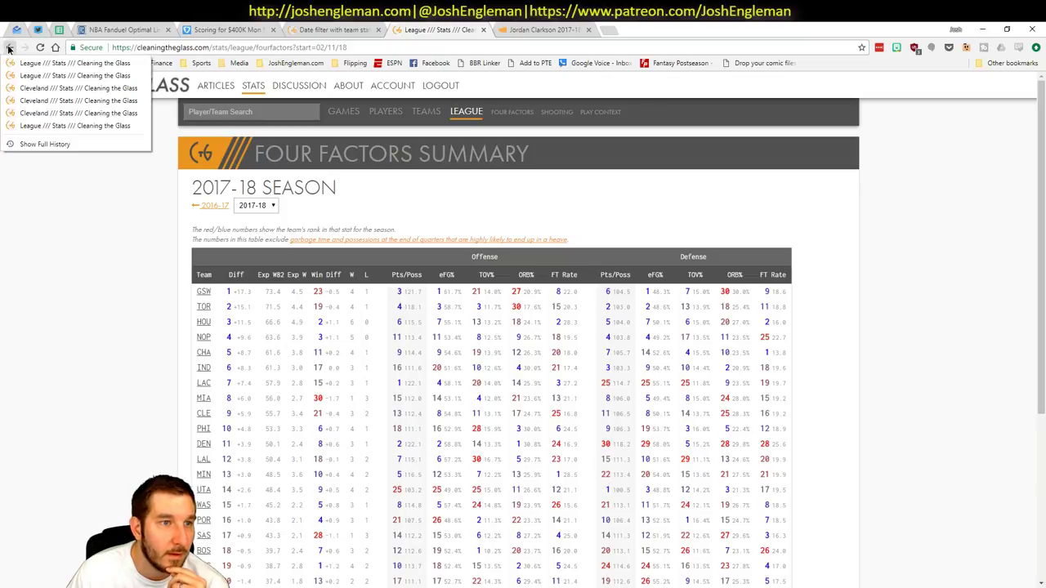
{"action": "left_click", "coordinate": [36, 87]}
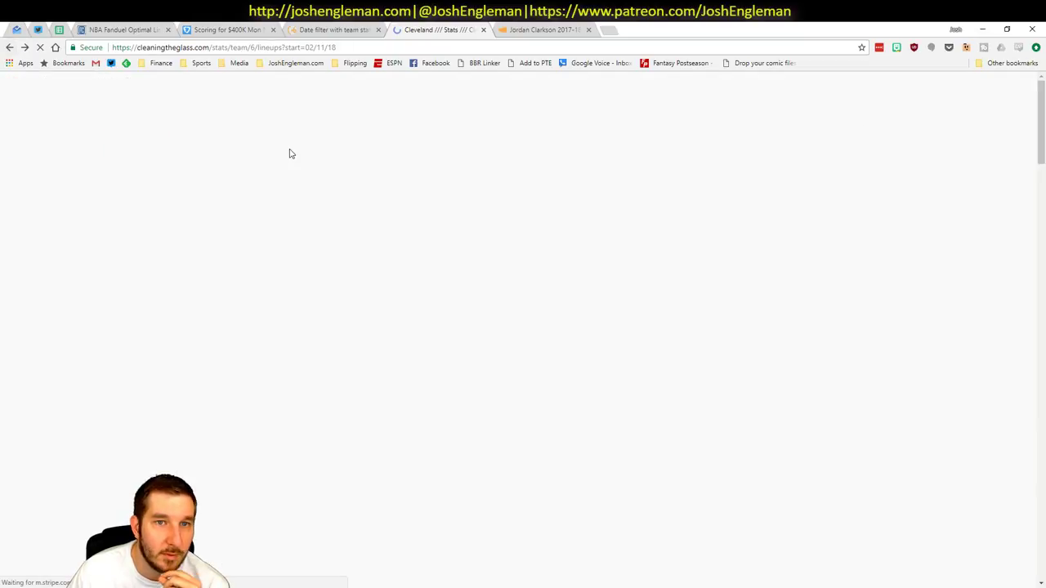
{"action": "left_click", "coordinate": [352, 49]}
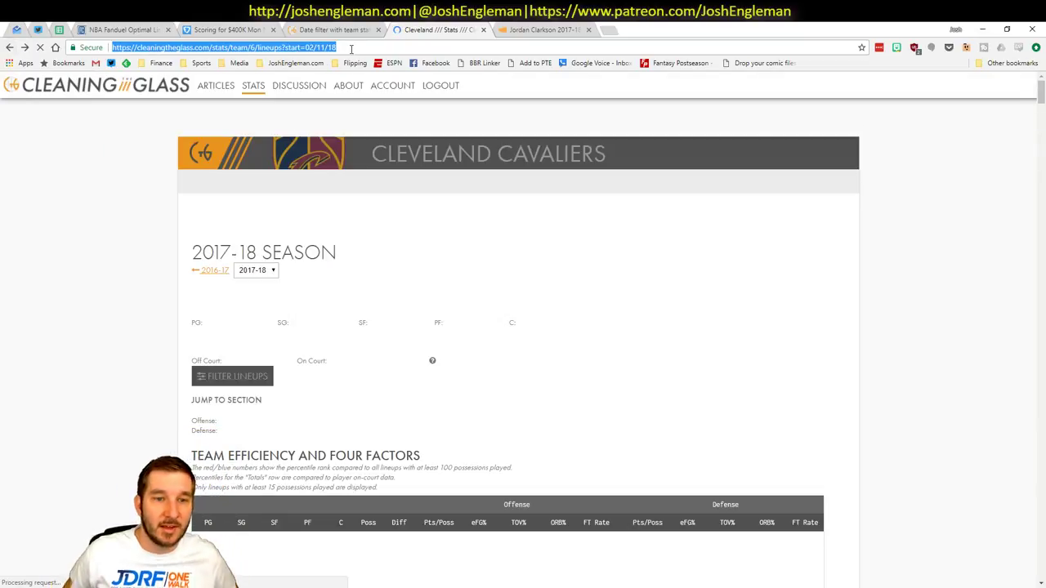
{"action": "key", "text": "alt+Tab"}
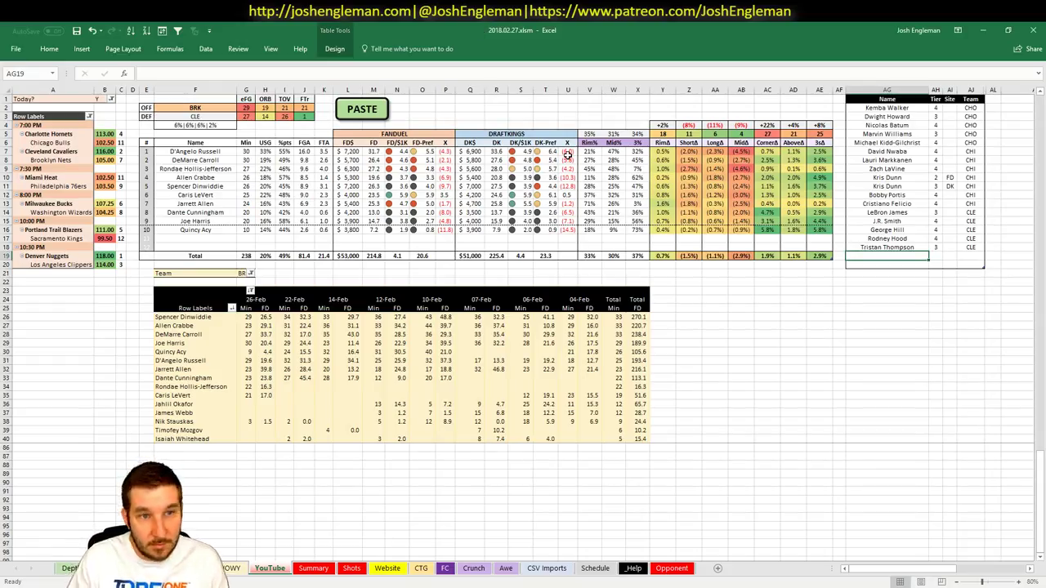
Step: Add D'Angelo Russell at tier 3 and check his recent minutes in the pivot
{"action": "type", "text": "D'Angelo Ru"}
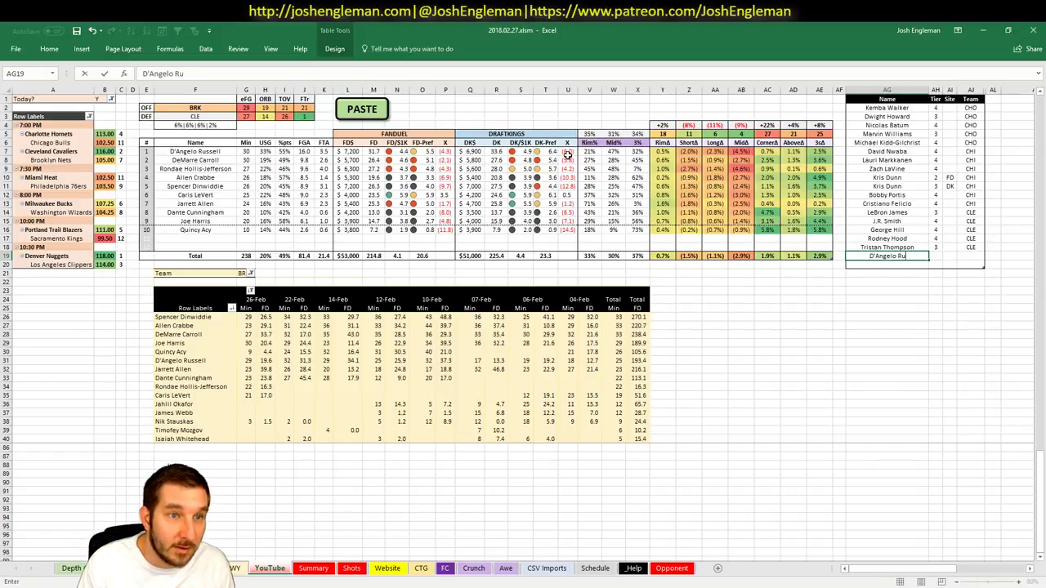
{"action": "type", "text": "ssell"}
{"action": "key", "text": "Tab"}
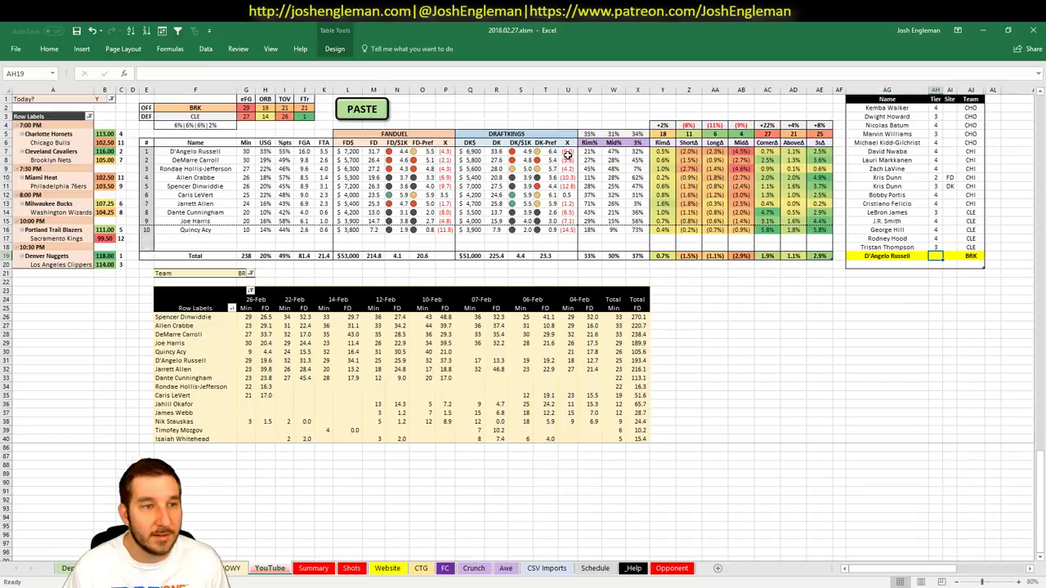
{"action": "type", "text": "3"}
{"action": "key", "text": "Return"}
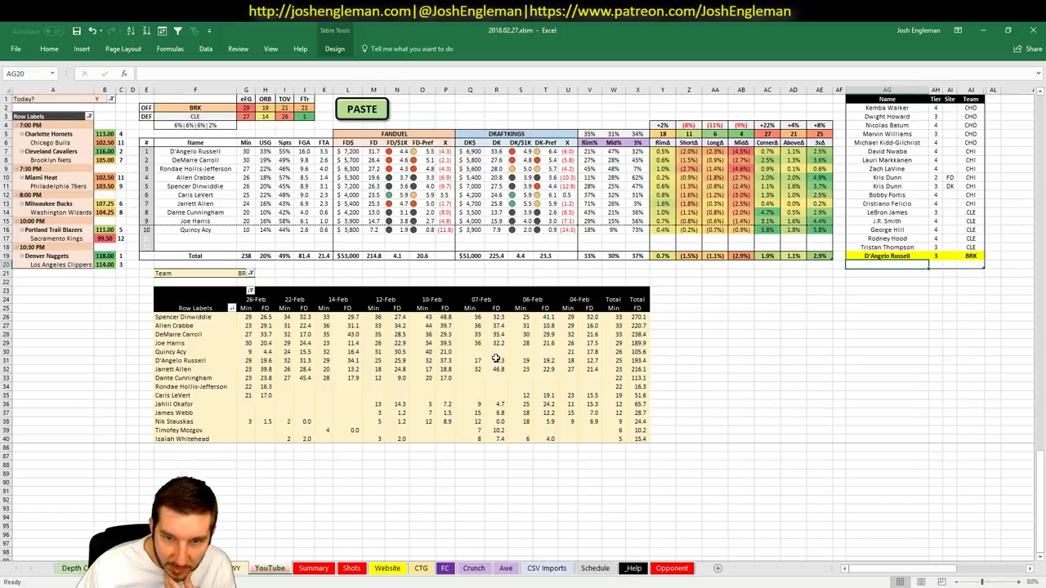
{"action": "left_click_drag", "start_coordinate": [260, 361], "coordinate": [532, 365]}
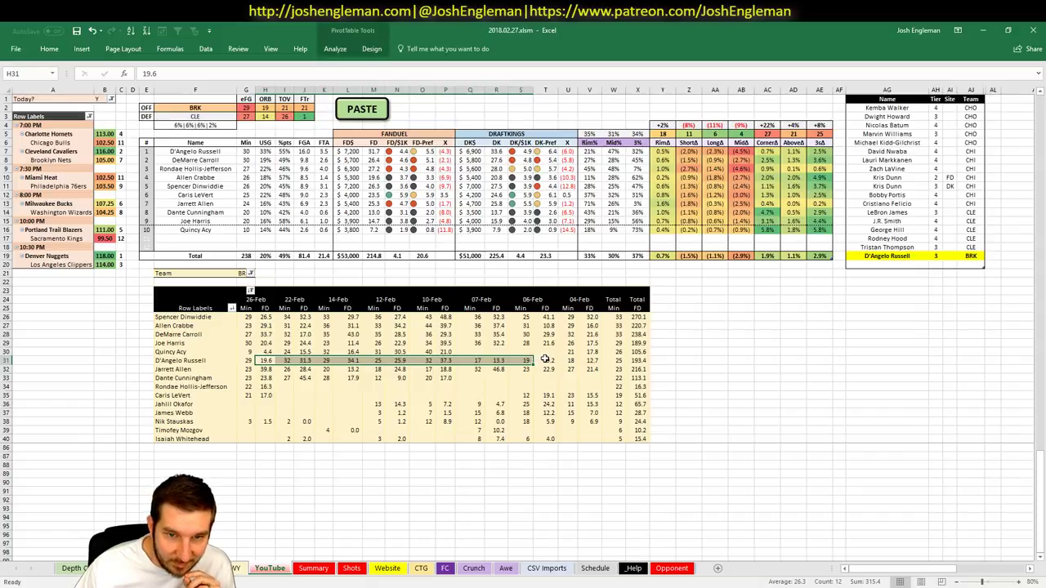
{"action": "left_click", "coordinate": [899, 256]}
Step: Add DeMarre Carroll at tier 3 and Rondae Hollis-Jefferson at tier 4
{"action": "left_click", "coordinate": [904, 262]}
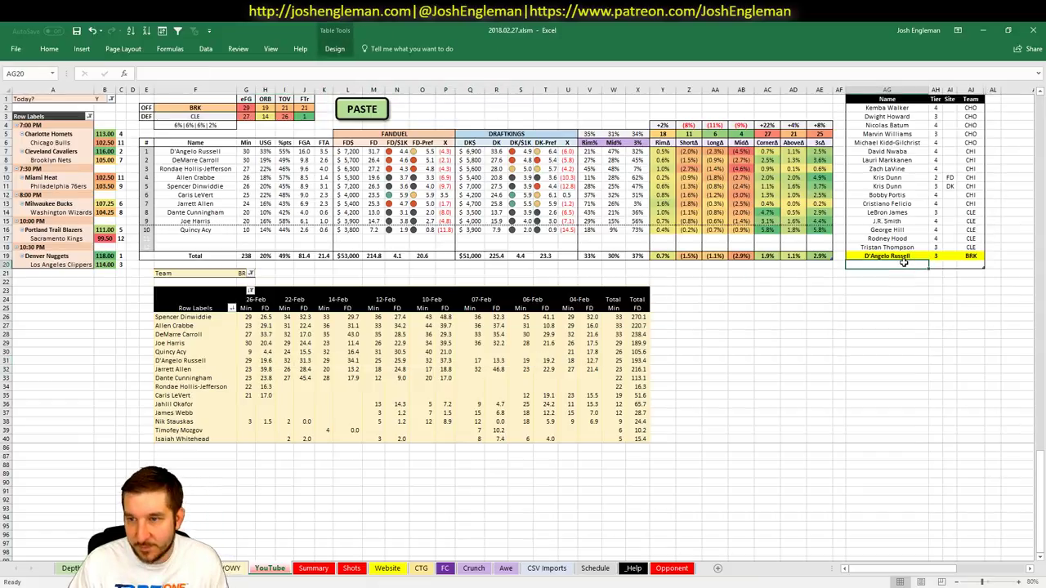
{"action": "type", "text": "DeMar"}
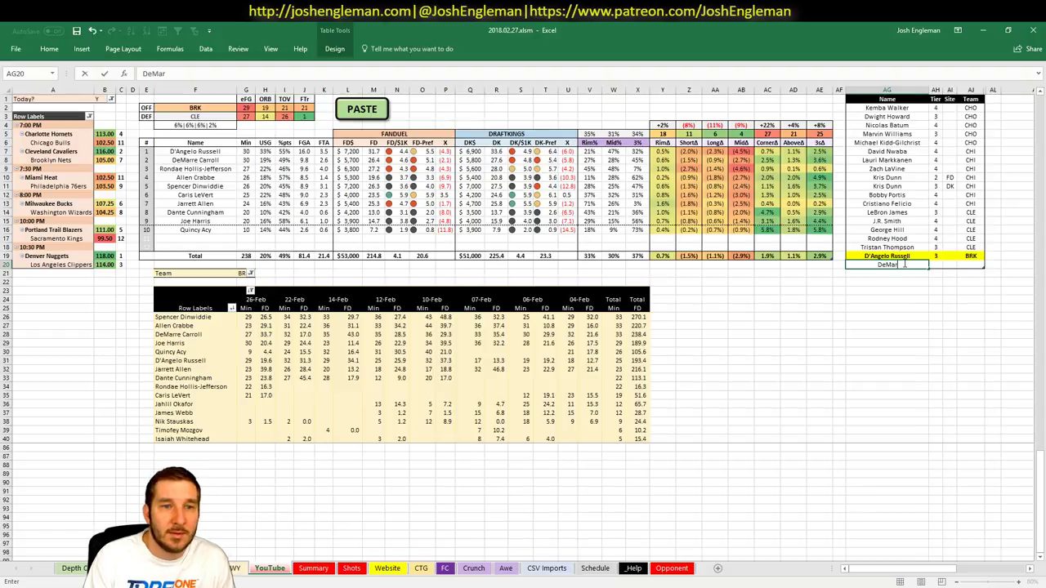
{"action": "type", "text": "re Carroll"}
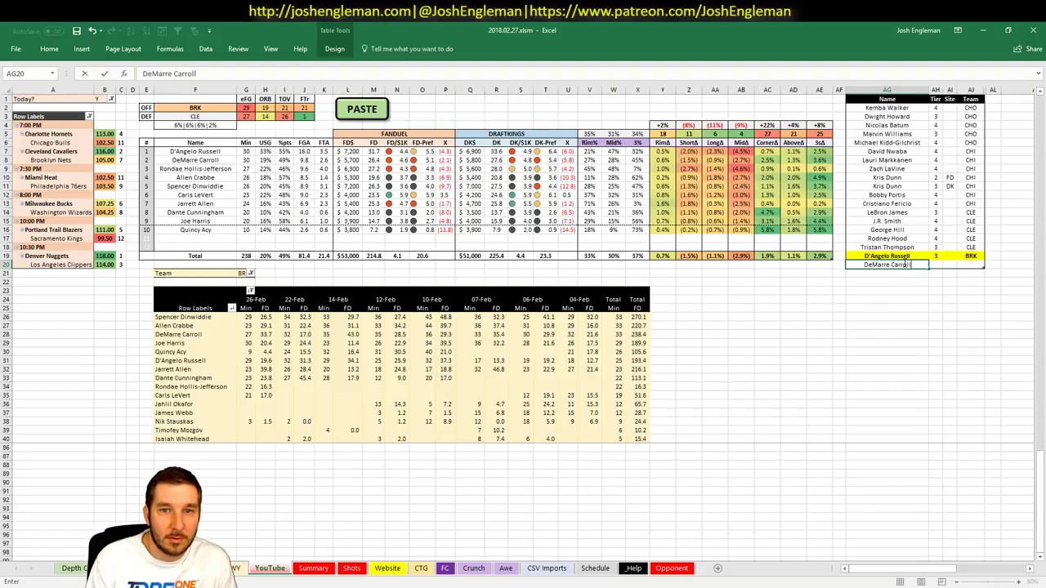
{"action": "key", "text": "Tab"}
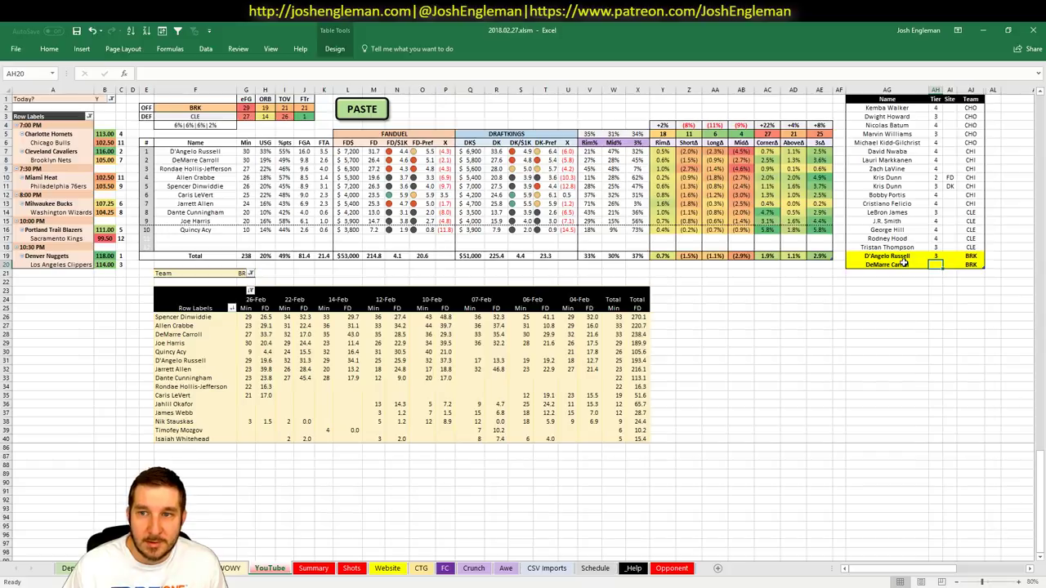
{"action": "type", "text": "3"}
{"action": "key", "text": "Return"}
{"action": "type", "text": "Rondae Hollis-Jefferson"}
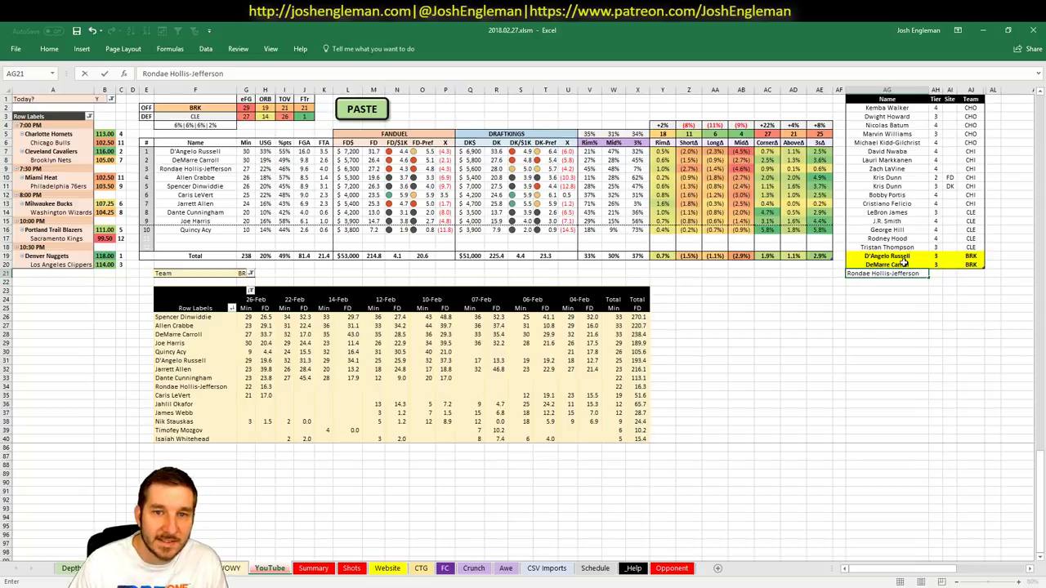
{"action": "key", "text": "Tab"}
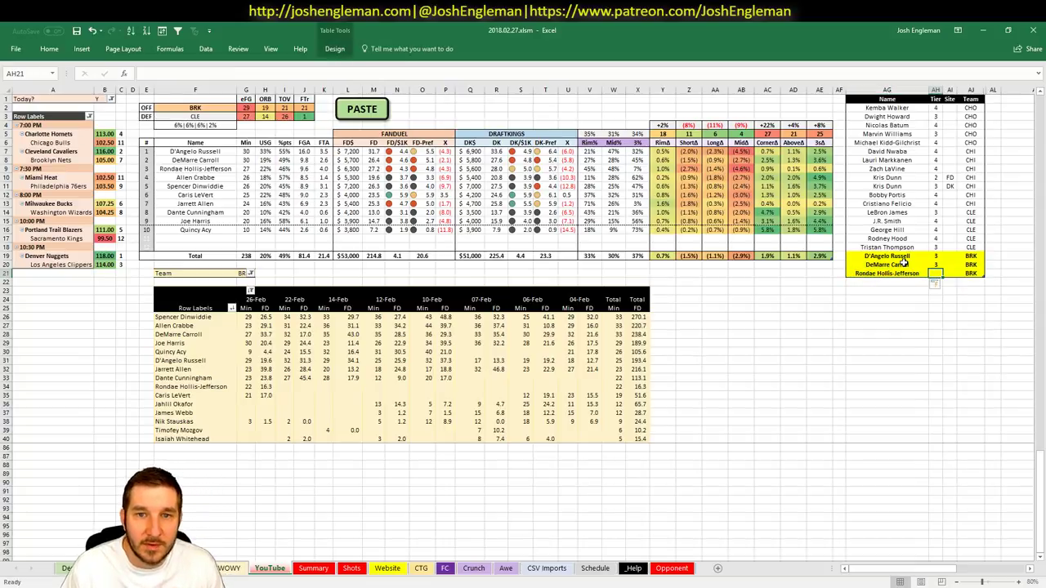
{"action": "type", "text": "4"}
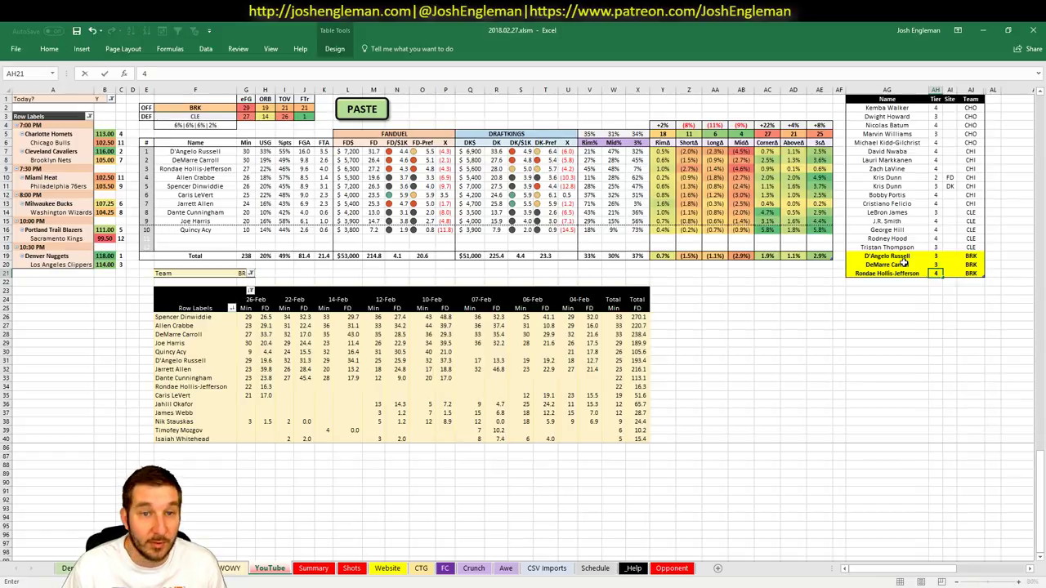
{"action": "key", "text": "Return"}
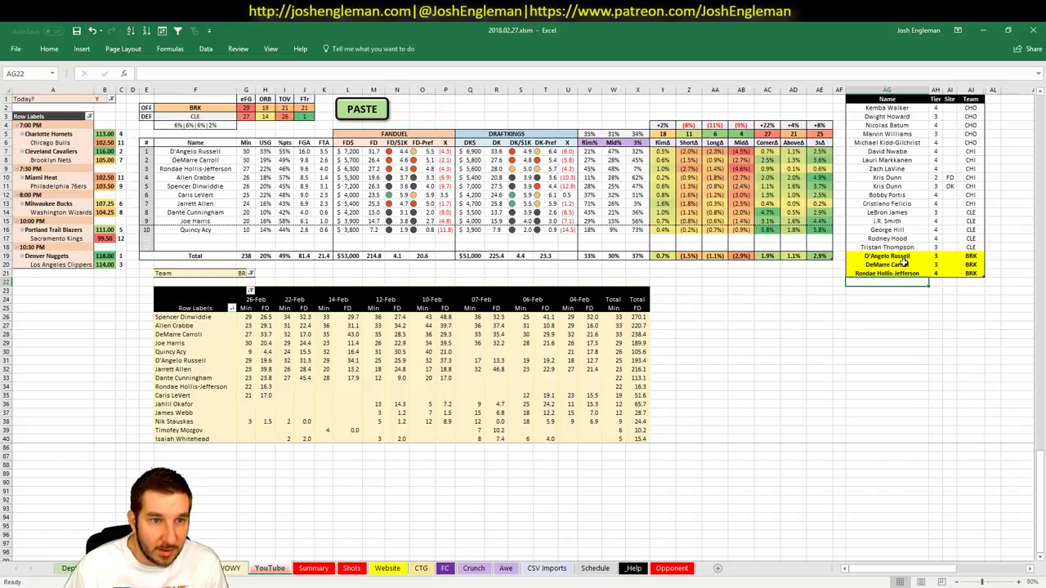
Step: Add Caris LeVert to the tier list, correcting his tier from 3 to 4
{"action": "type", "text": "Caris"}
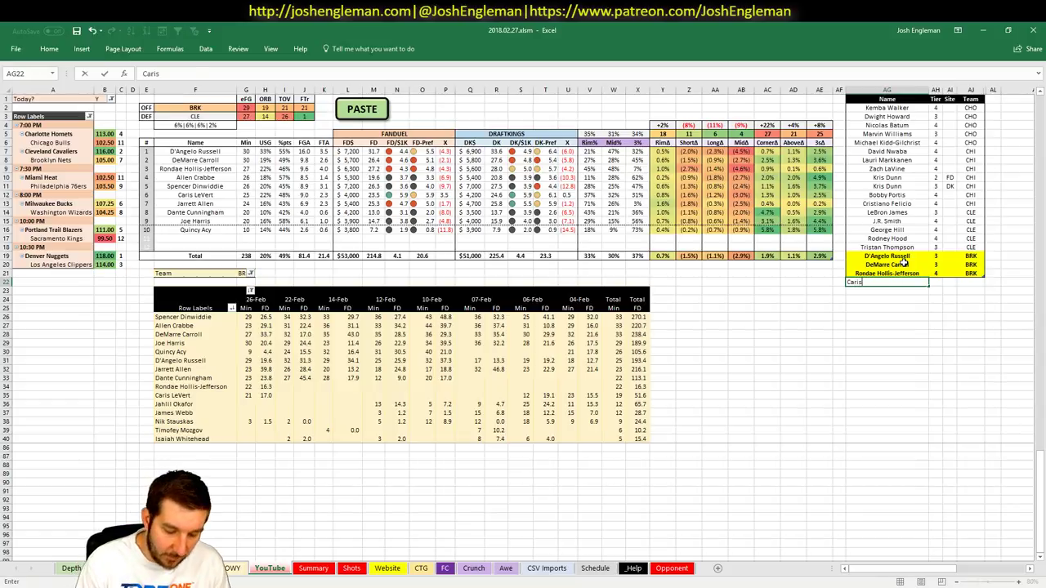
{"action": "type", "text": " LeVert"}
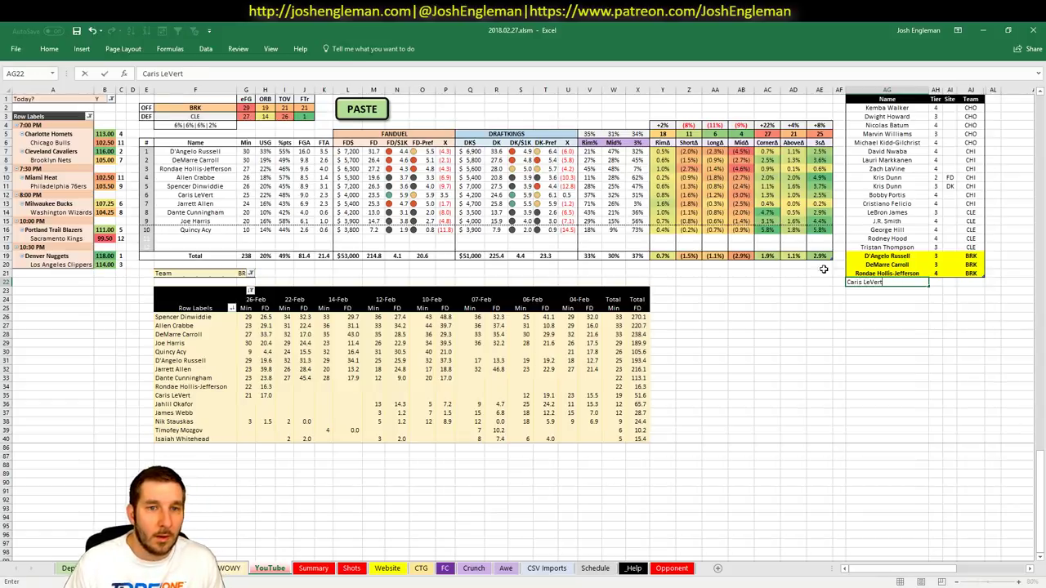
{"action": "key", "text": "Tab"}
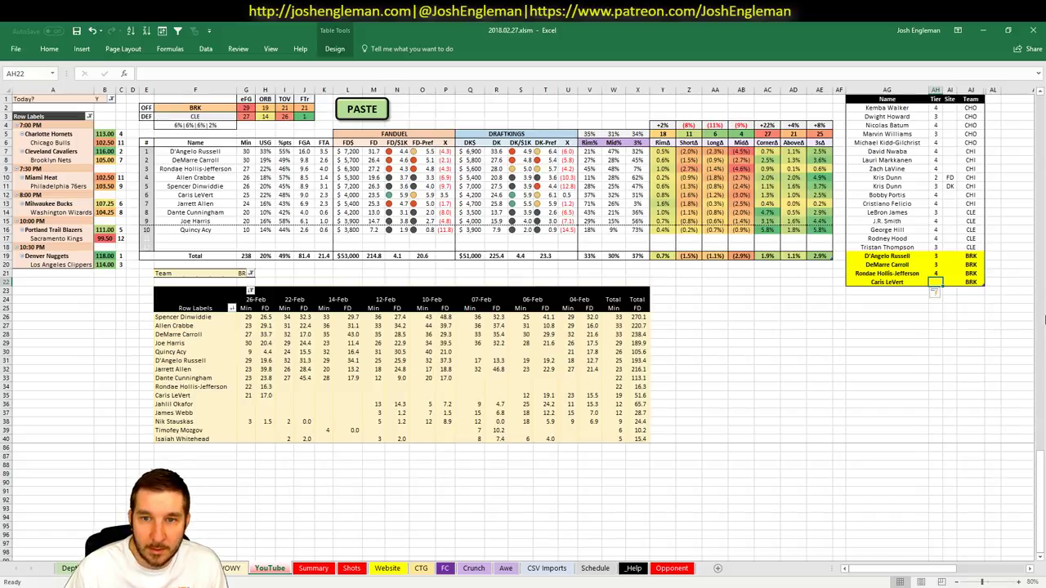
{"action": "type", "text": "3"}
{"action": "key", "text": "Return"}
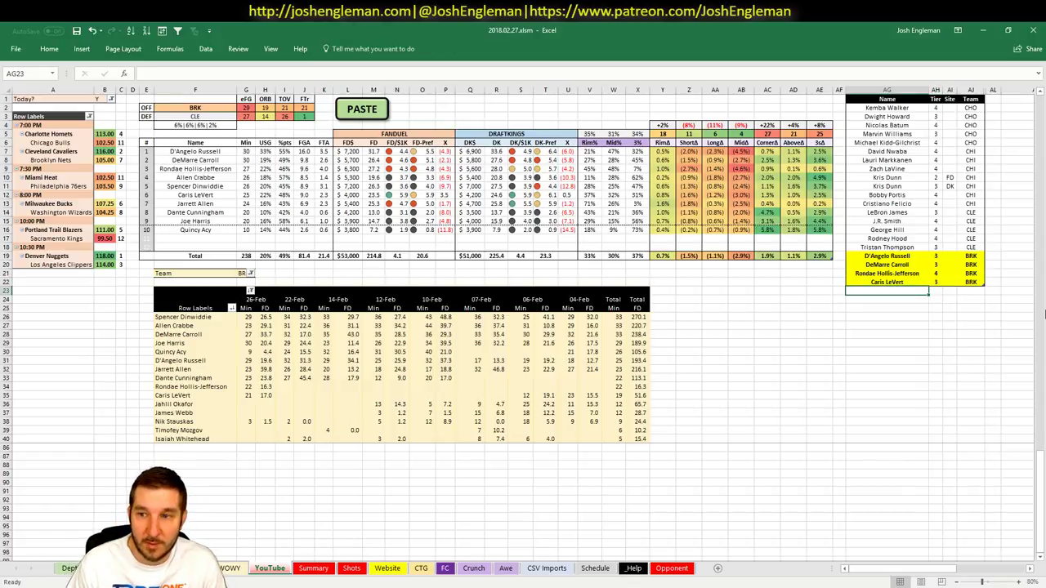
{"action": "left_click", "coordinate": [936, 282]}
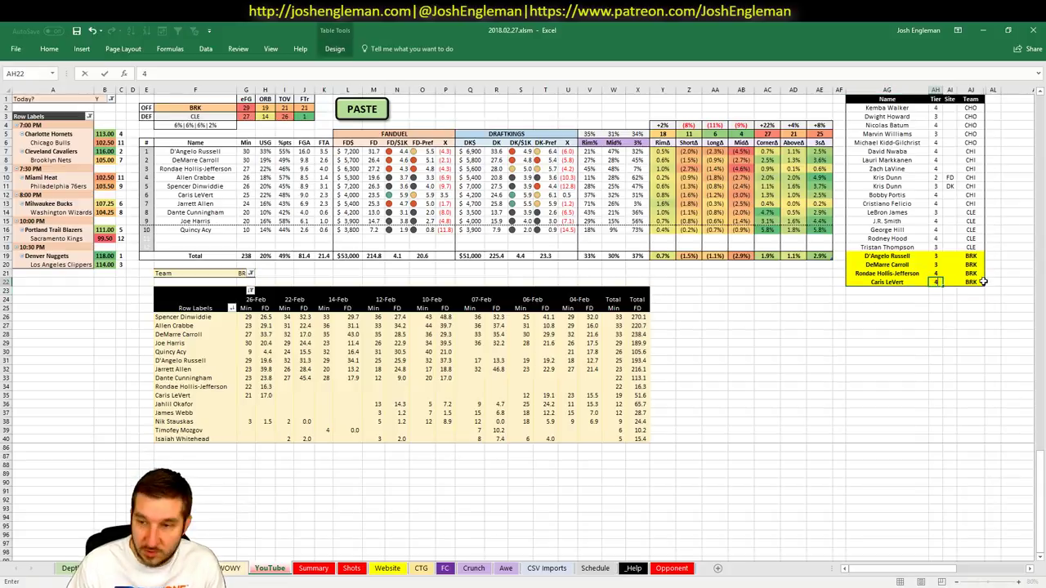
{"action": "type", "text": "4"}
{"action": "key", "text": "Return"}
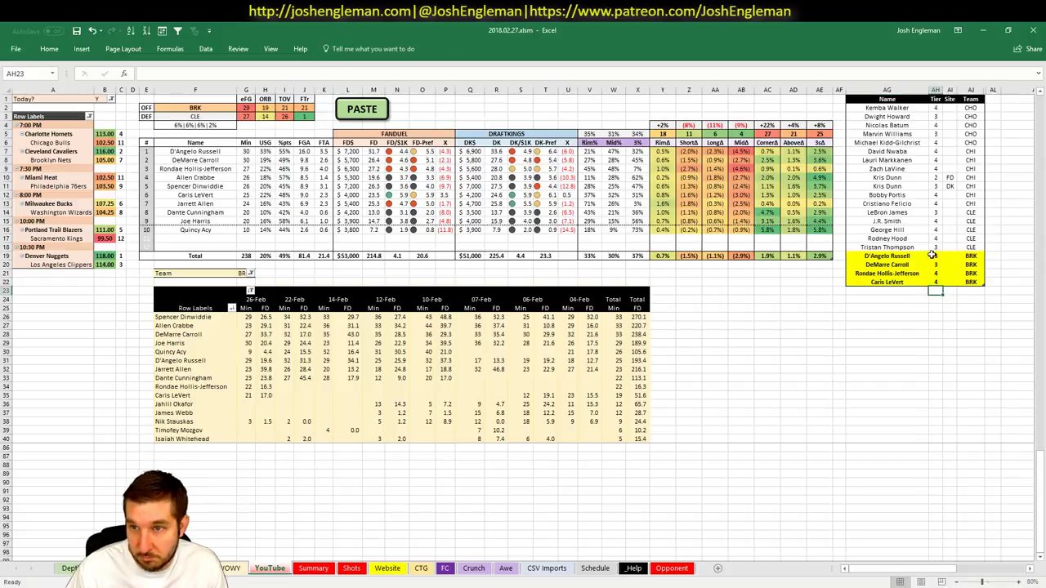
Step: Enter Jarrett Allen in the next empty row of the tier list
{"action": "left_click", "coordinate": [858, 316]}
{"action": "left_click", "coordinate": [867, 293]}
{"action": "type", "text": "Jarrett Allen"}
{"action": "key", "text": "Return"}
{"action": "left_click", "coordinate": [194, 107]}
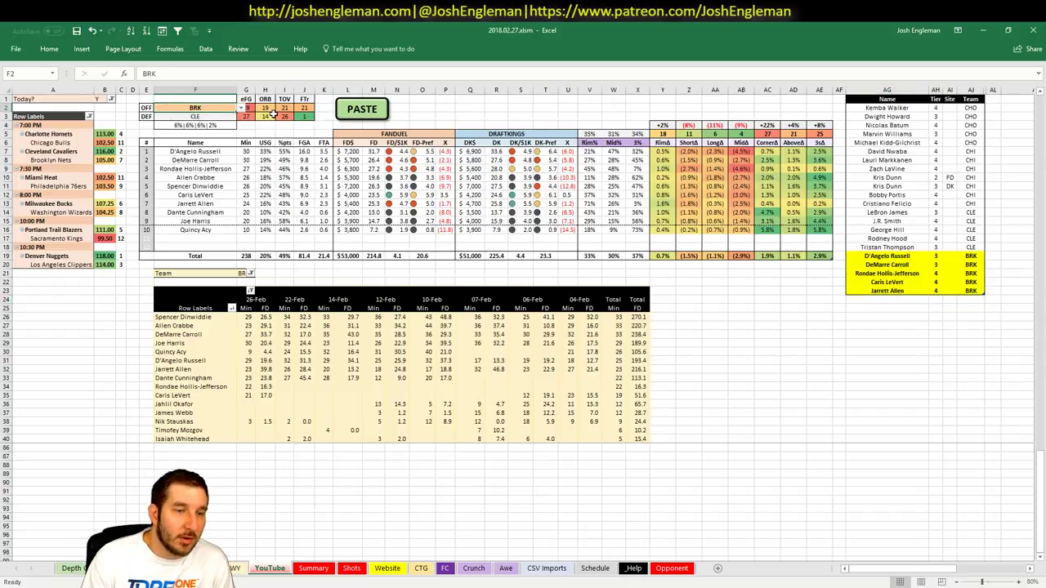
Step: Set the analysed team in F2 and the game-log pivot filter to MIA, then total Miami's recent minutes
{"action": "type", "text": "MIA"}
{"action": "key", "text": "Return"}
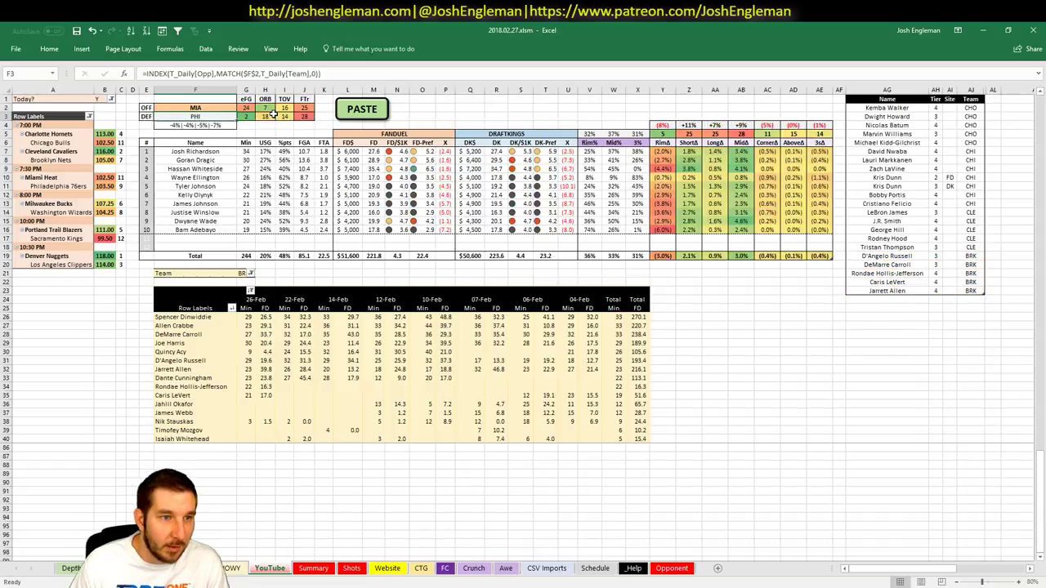
{"action": "left_click", "coordinate": [744, 317]}
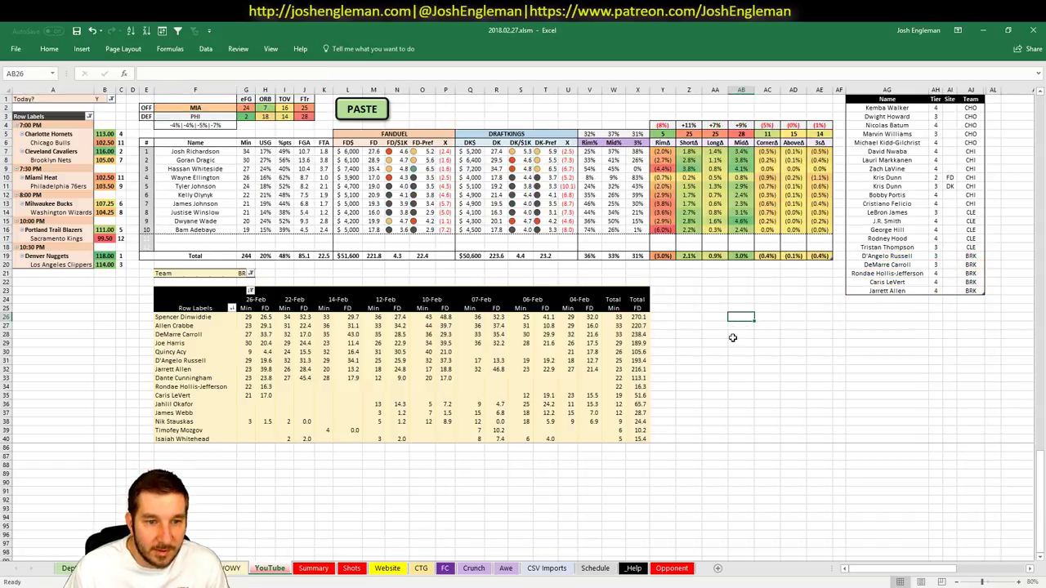
{"action": "left_click", "coordinate": [244, 273]}
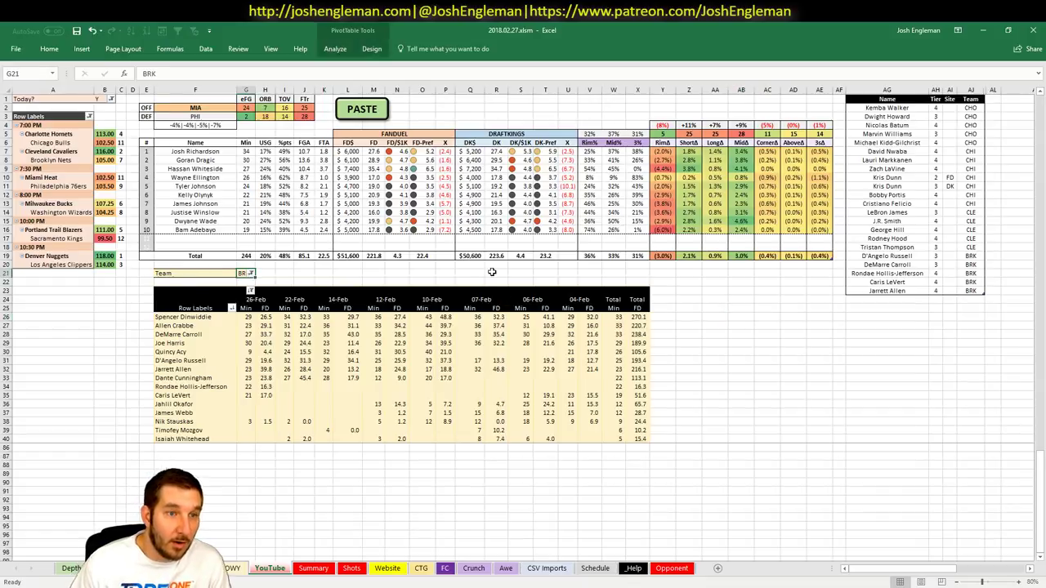
{"action": "type", "text": "MIA"}
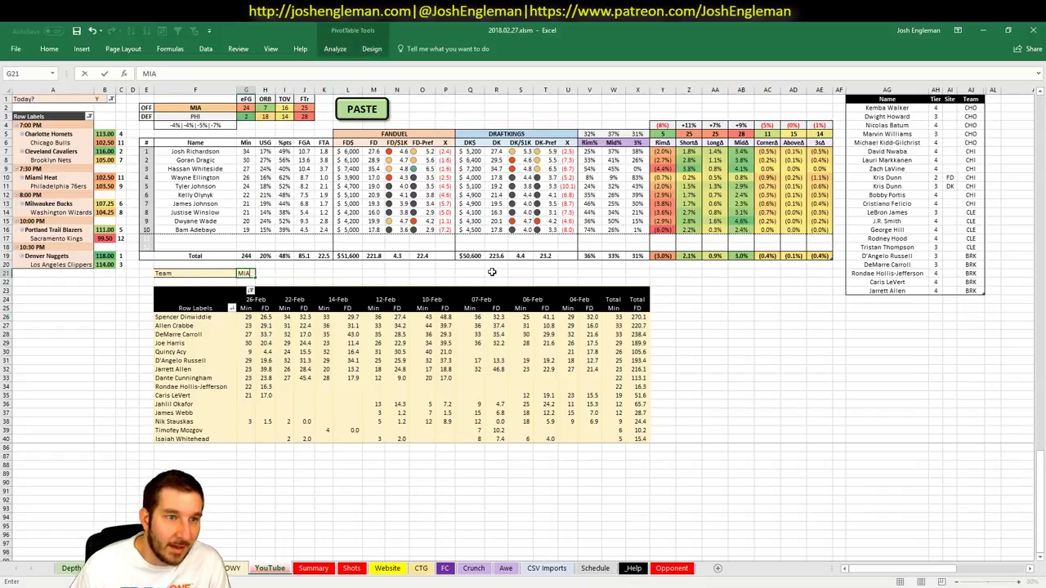
{"action": "key", "text": "Return"}
{"action": "left_click", "coordinate": [887, 299]}
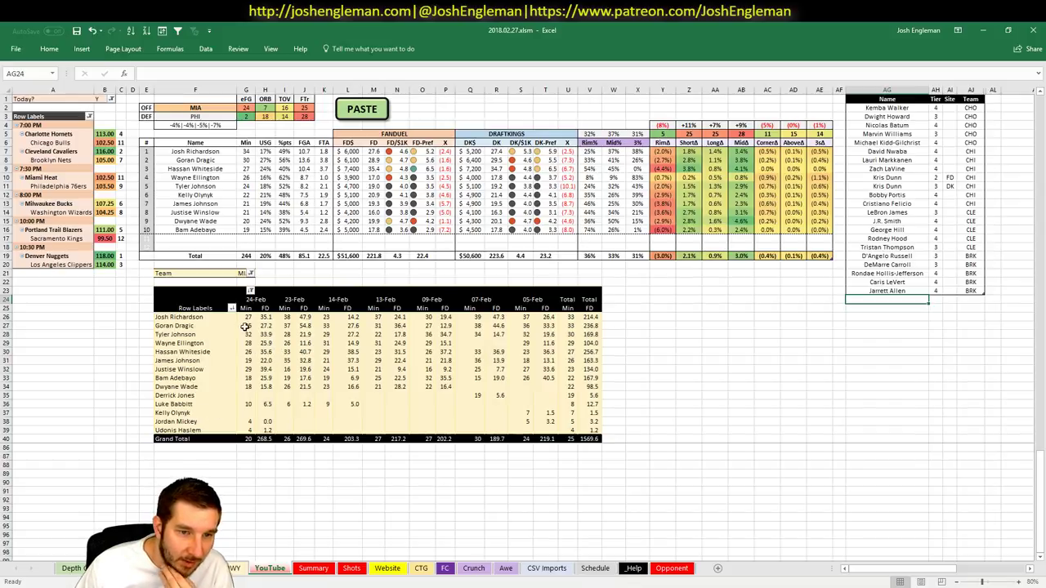
{"action": "left_click_drag", "start_coordinate": [245, 317], "coordinate": [247, 387]}
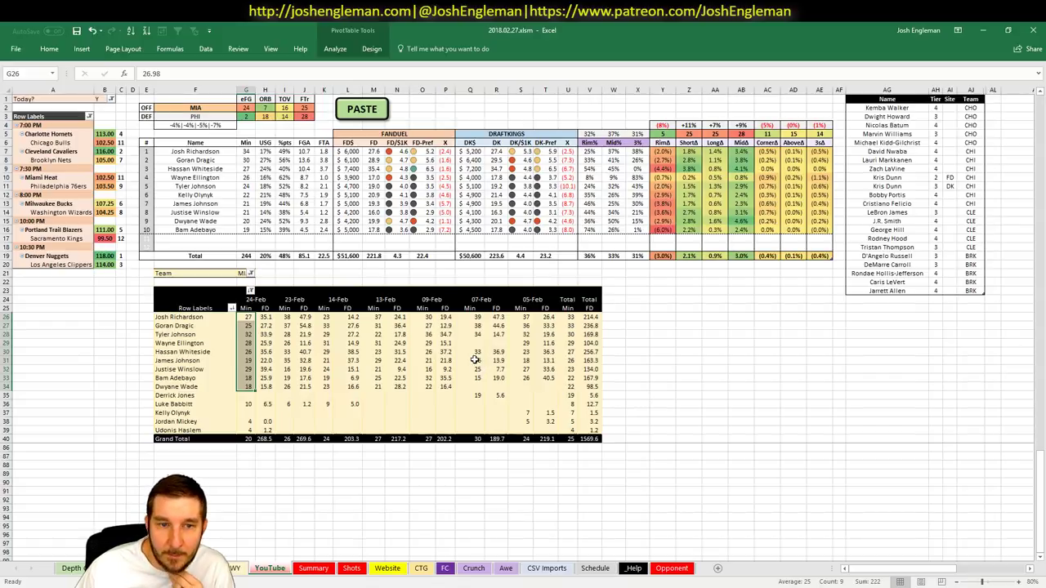
{"action": "mouse_move", "coordinate": [475, 349]}
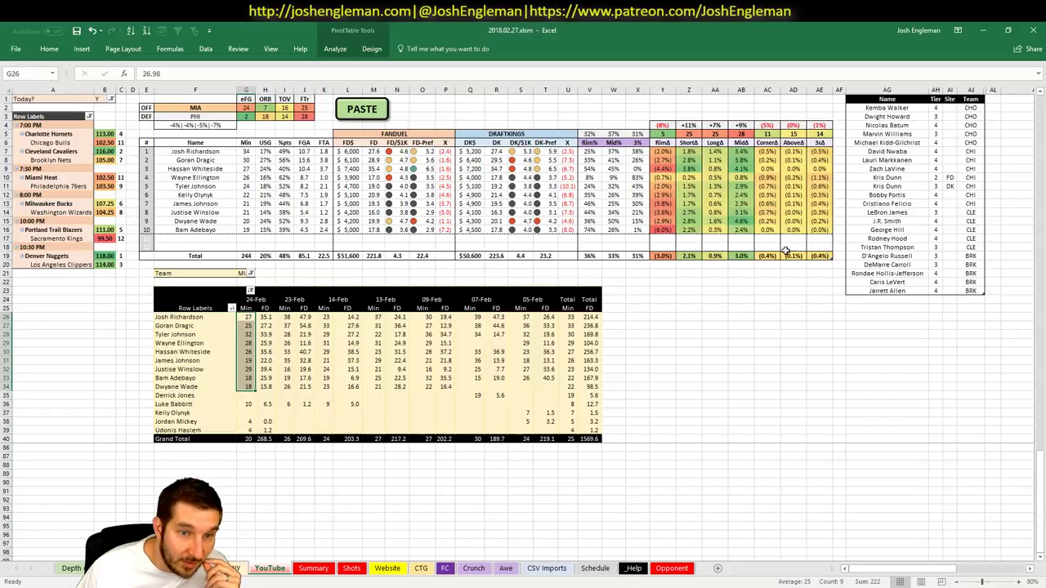
Step: Add Josh Richardson to the tier list at tier 3
{"action": "left_click", "coordinate": [889, 301]}
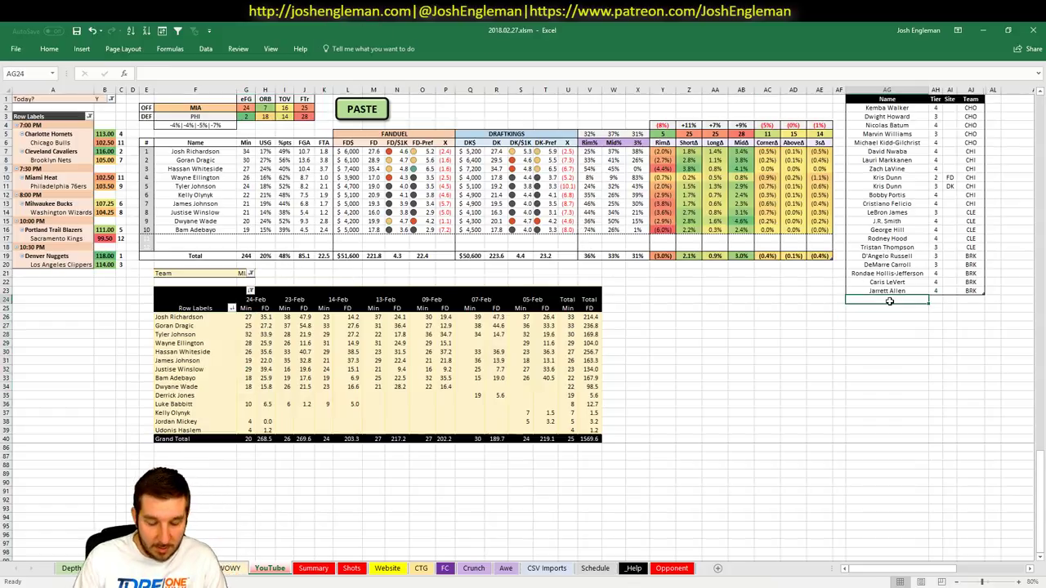
{"action": "type", "text": "Josh Richardson"}
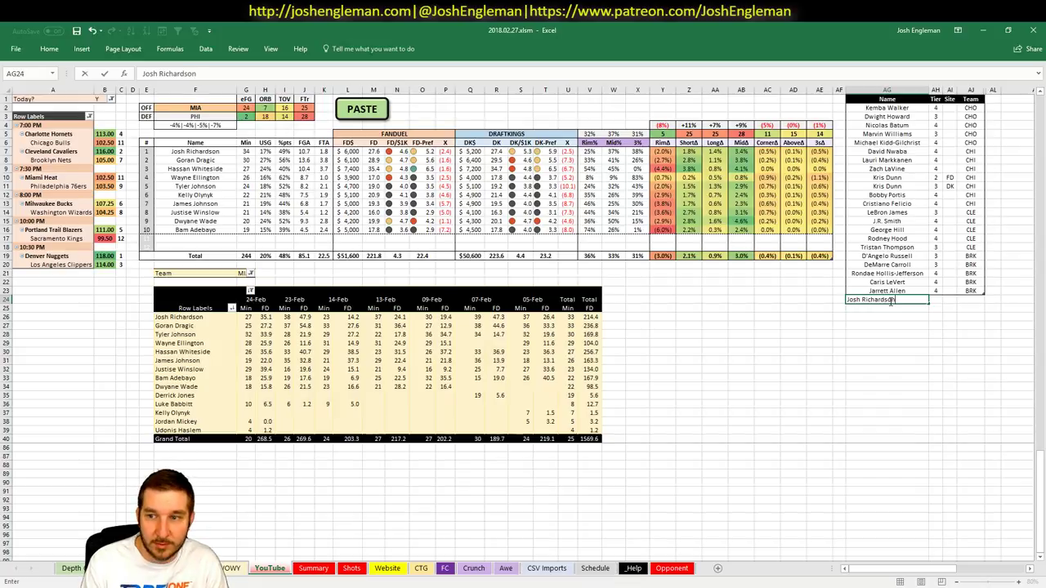
{"action": "key", "text": "Tab"}
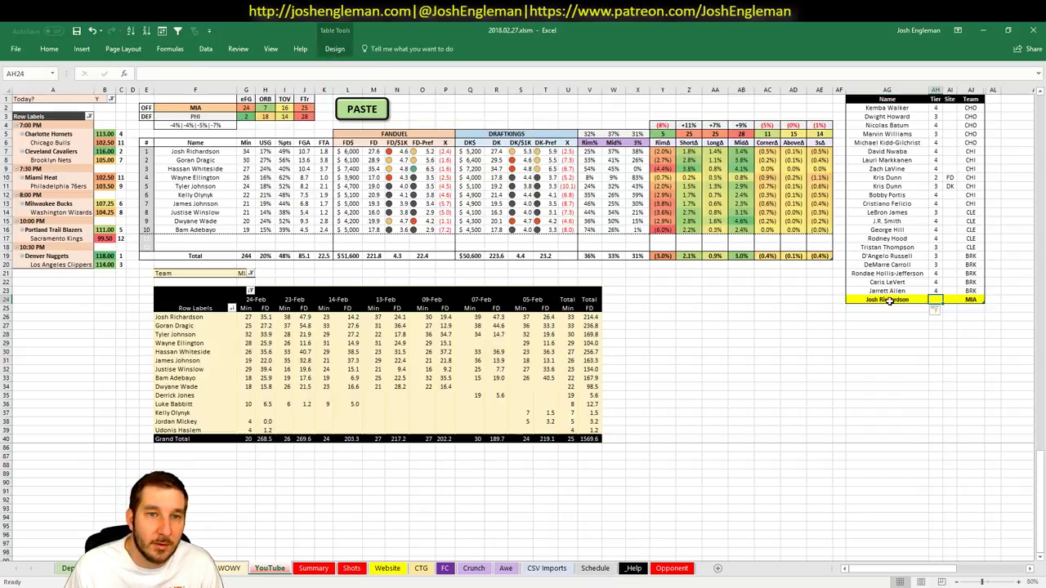
{"action": "type", "text": "3"}
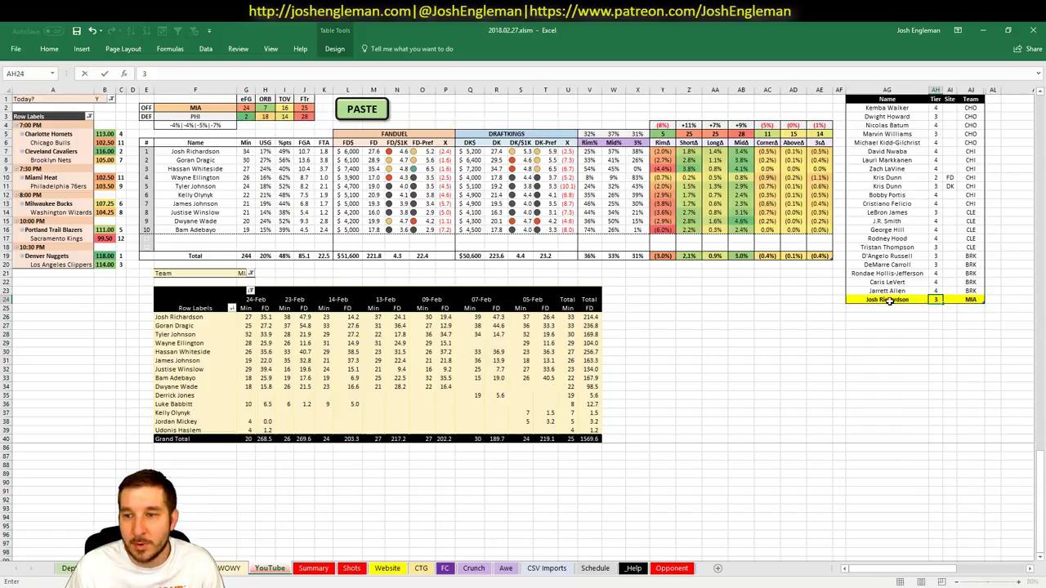
{"action": "key", "text": "Return"}
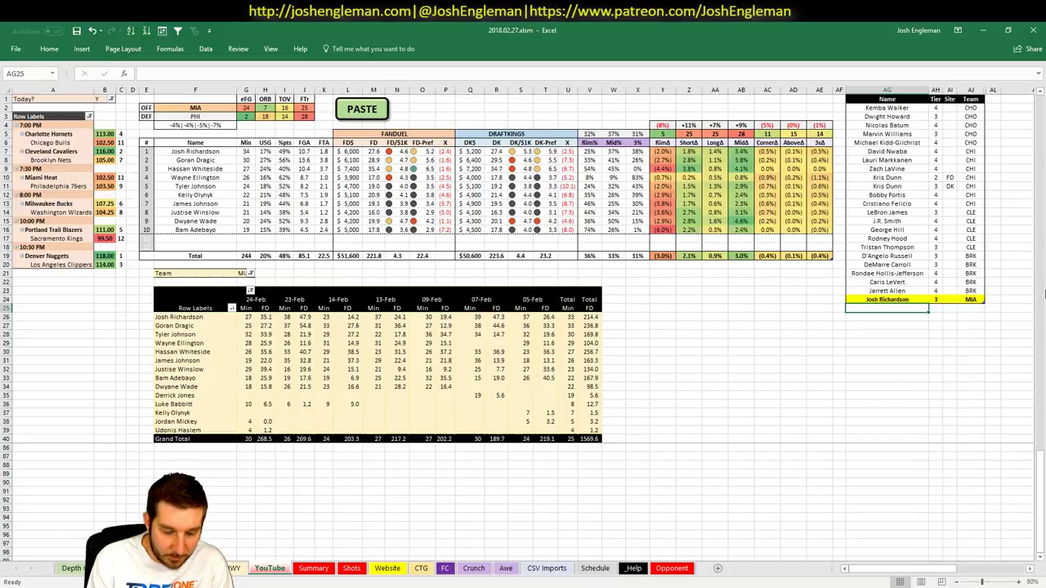
Step: Add two Goran Dragic entries: tier 3 for FD and tier 4 for DK
{"action": "type", "text": "Goran"}
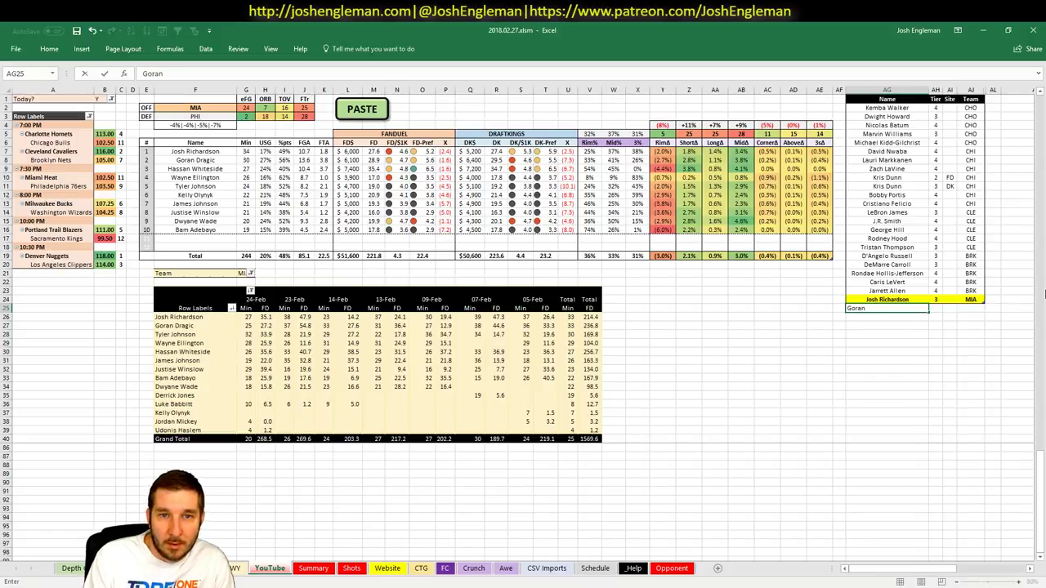
{"action": "type", "text": " Dragic"}
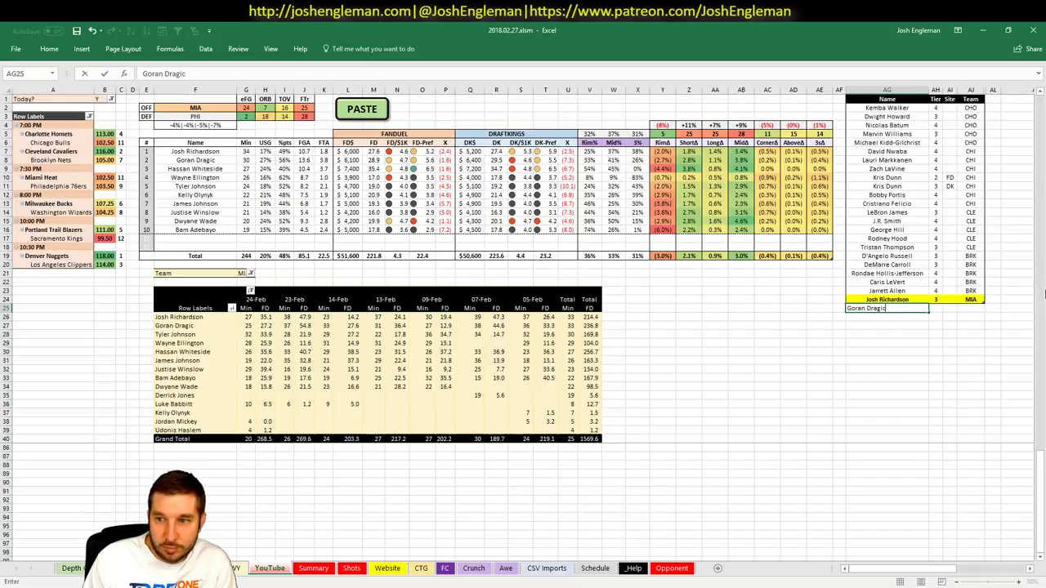
{"action": "key", "text": "Tab"}
{"action": "key", "text": "Tab"}
{"action": "type", "text": "FD"}
{"action": "key", "text": "Return"}
{"action": "type", "text": "Goran Dragic"}
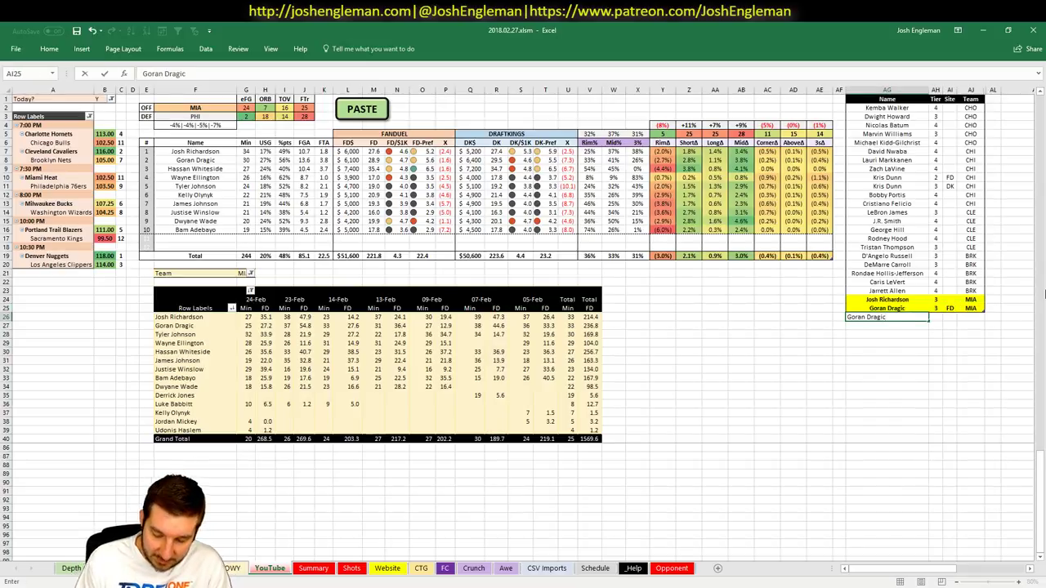
{"action": "key", "text": "Tab"}
{"action": "key", "text": "Tab"}
{"action": "type", "text": "DK"}
{"action": "key", "text": "Return"}
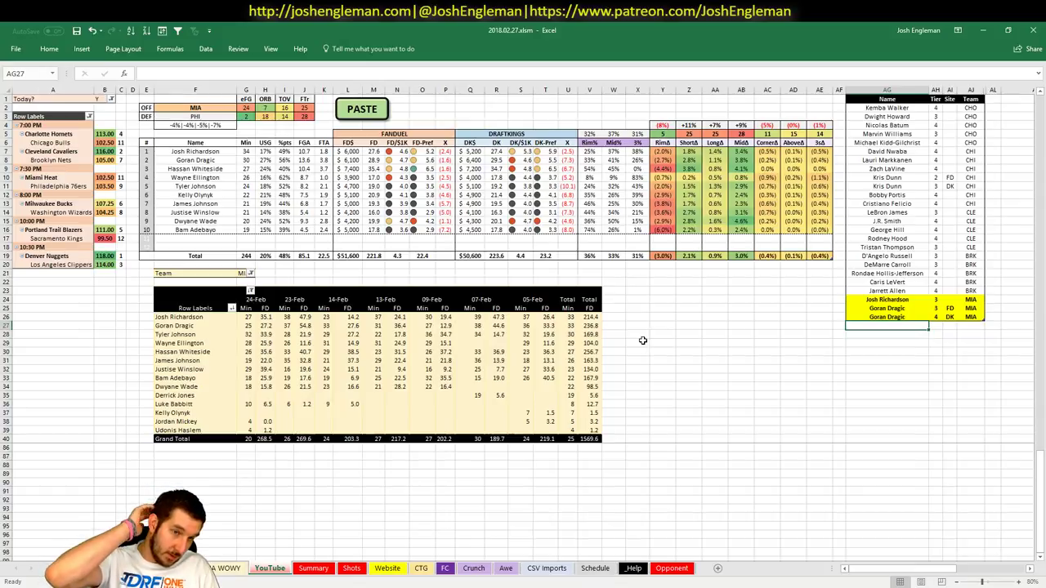
Step: Add Hassan Whiteside to the tier list at tier 3
{"action": "type", "text": "Hassan"}
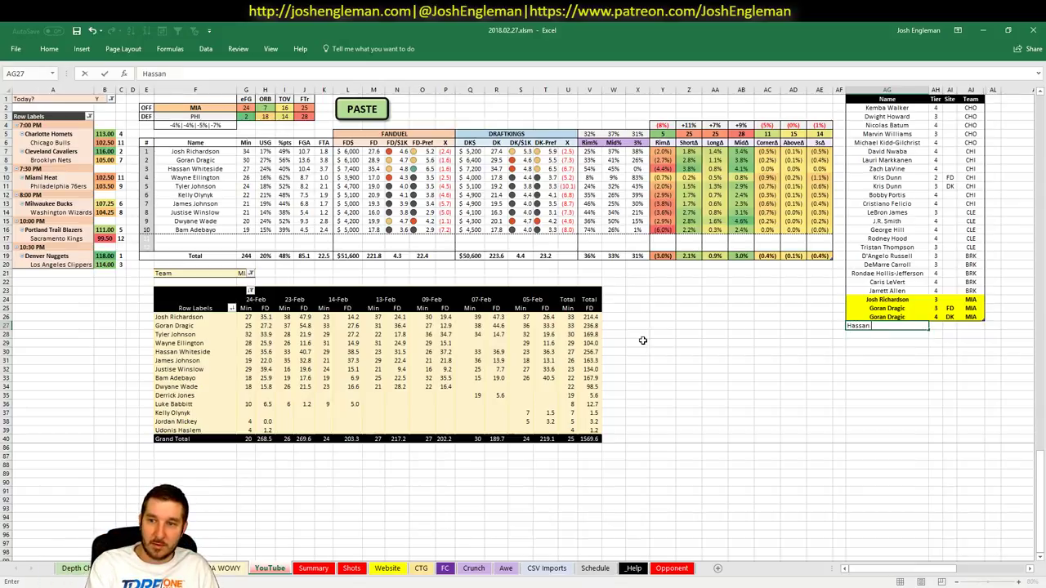
{"action": "type", "text": " Whiteside"}
{"action": "key", "text": "Tab"}
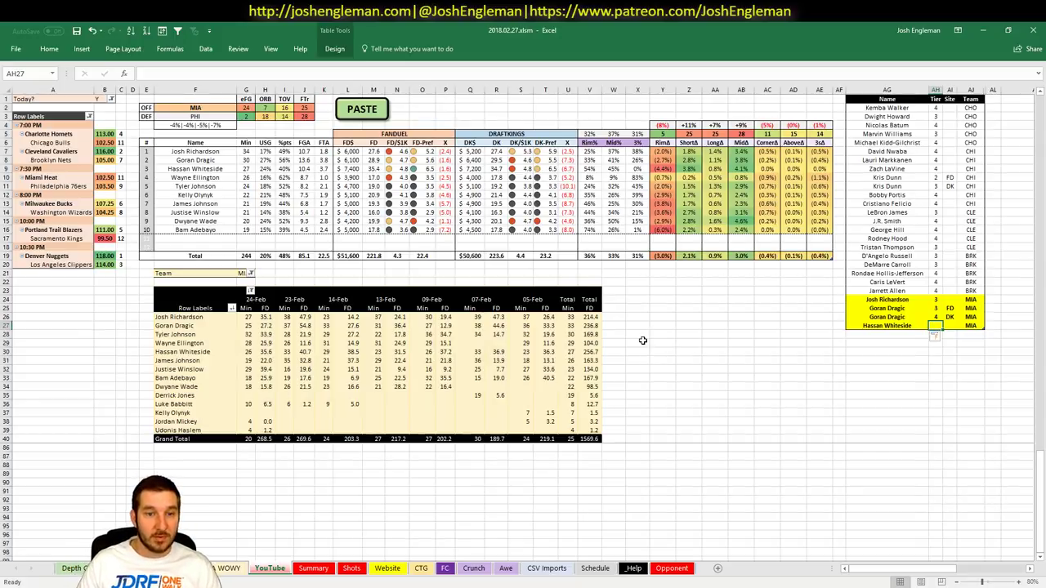
{"action": "type", "text": "3"}
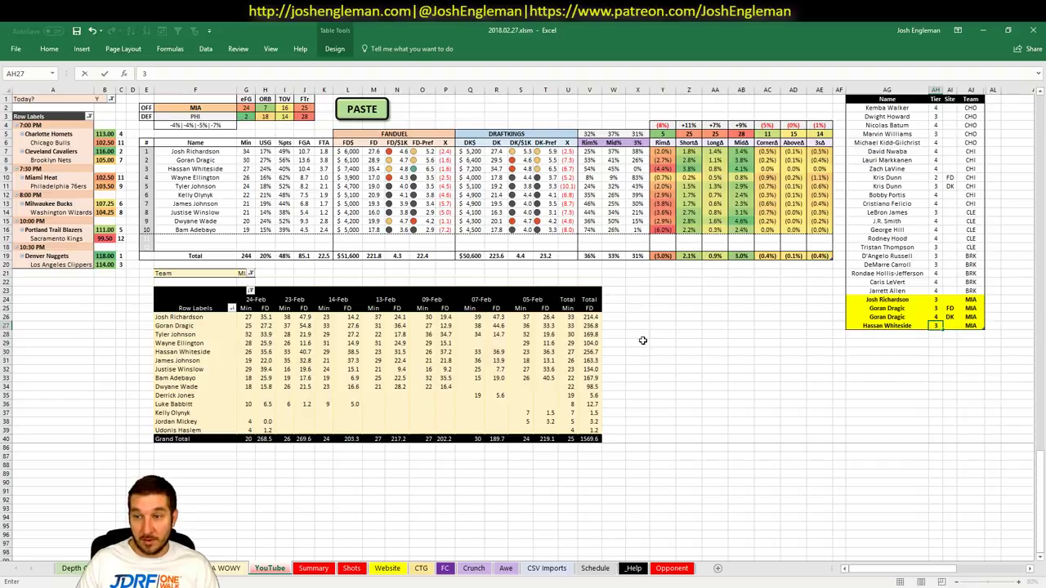
{"action": "key", "text": "Return"}
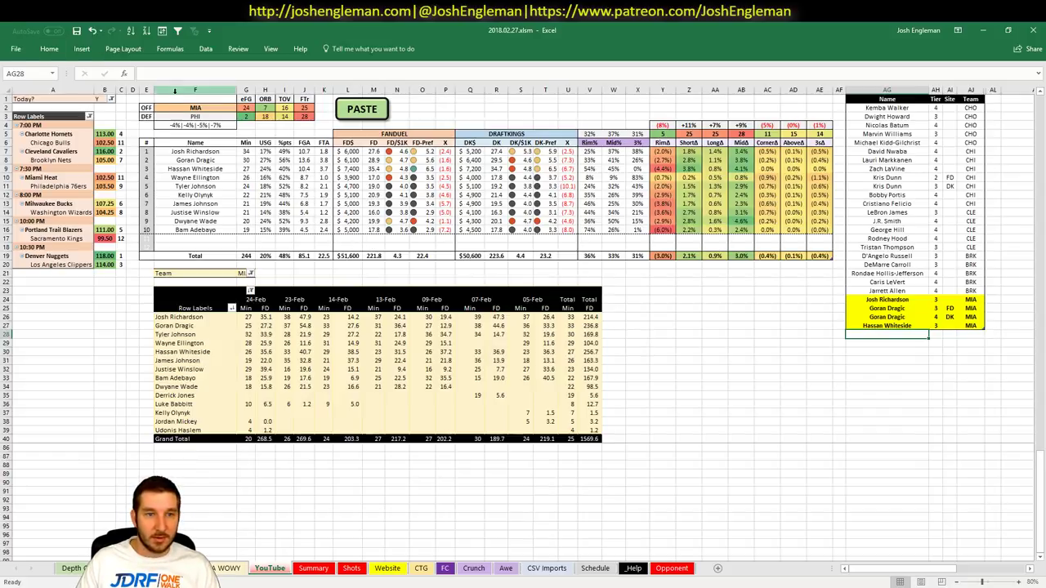
Step: Switch the analysed team in F2 and the game-log pivot filter to PHI
{"action": "left_click", "coordinate": [189, 107]}
{"action": "type", "text": "PHI"}
{"action": "key", "text": "Return"}
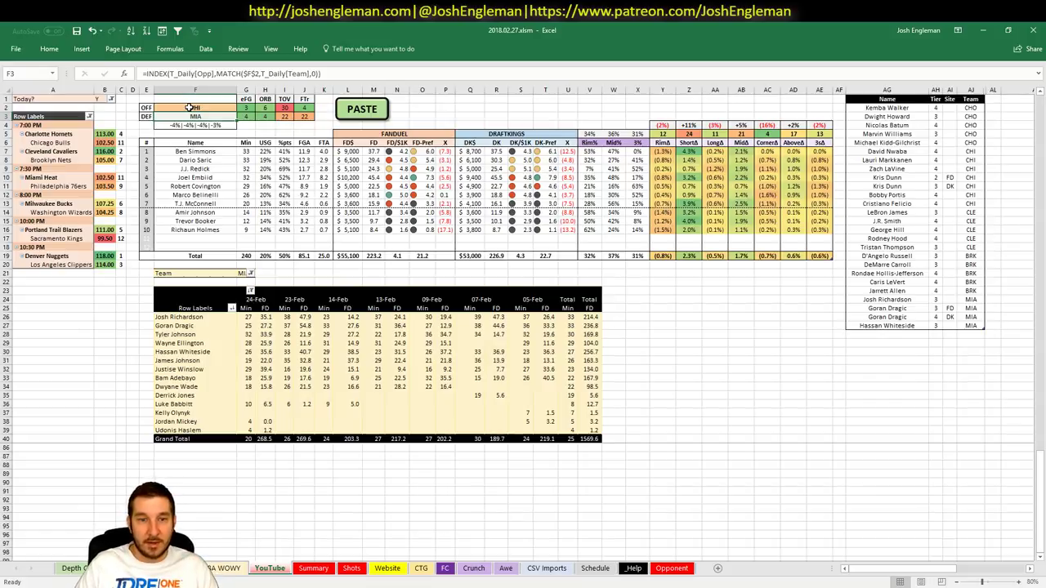
{"action": "left_click", "coordinate": [245, 273]}
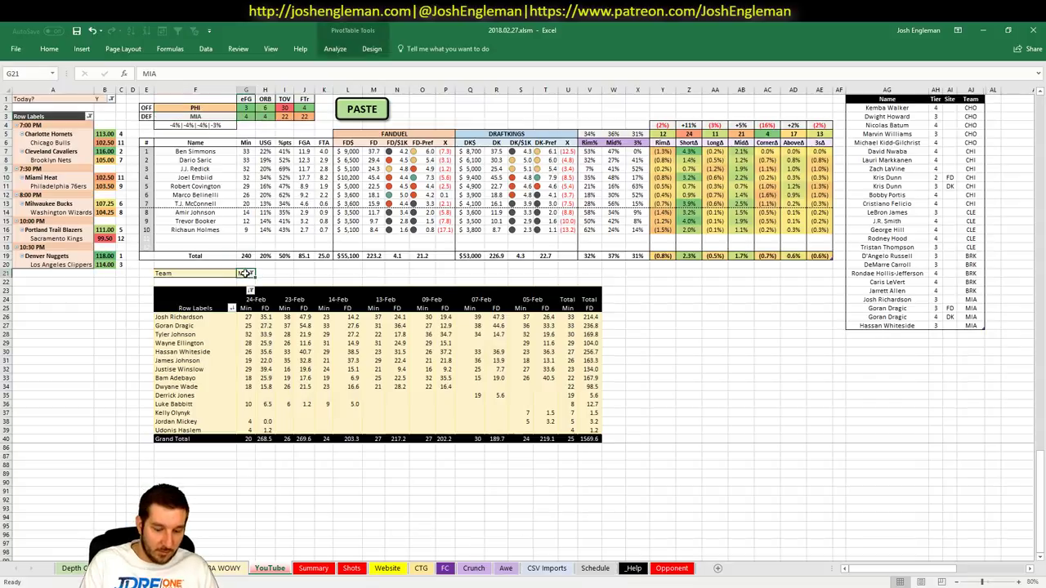
{"action": "type", "text": "PHI"}
{"action": "key", "text": "Up"}
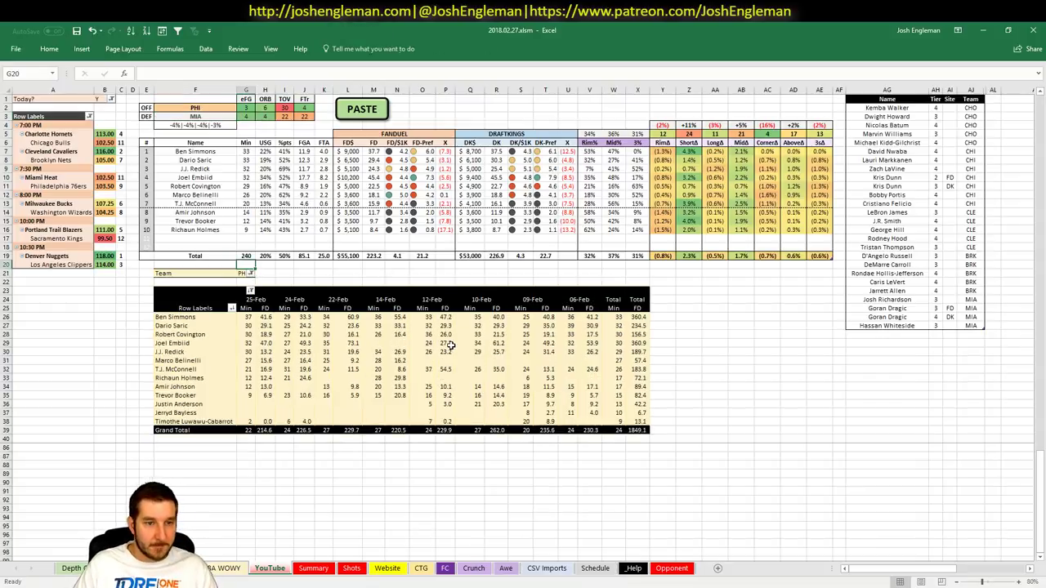
{"action": "left_click", "coordinate": [911, 335]}
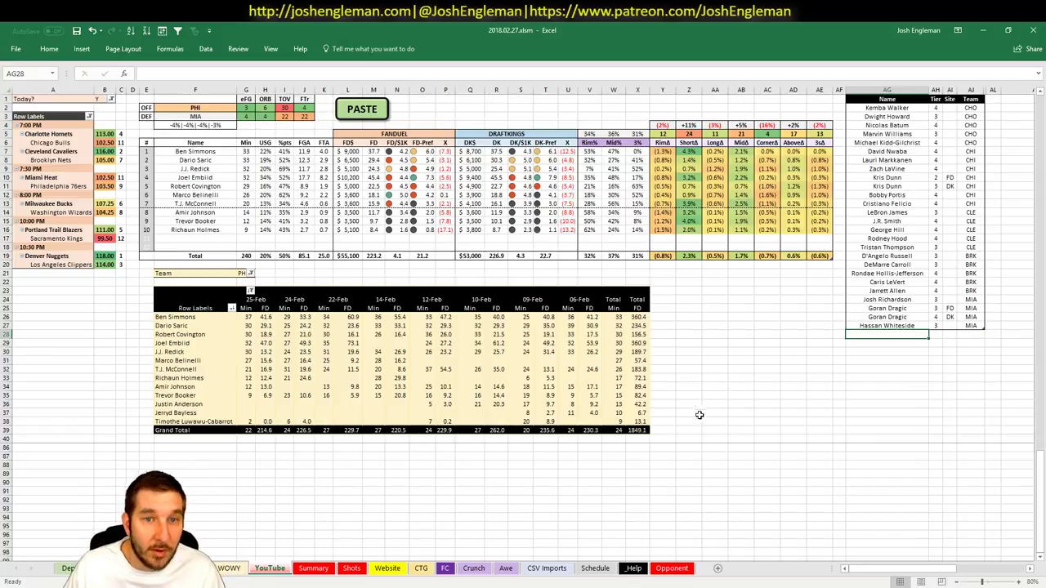
Step: Enter Dario Saric and J.J. Redick (tier 4) in the tier list, then return to Chrome
{"action": "type", "text": "D"}
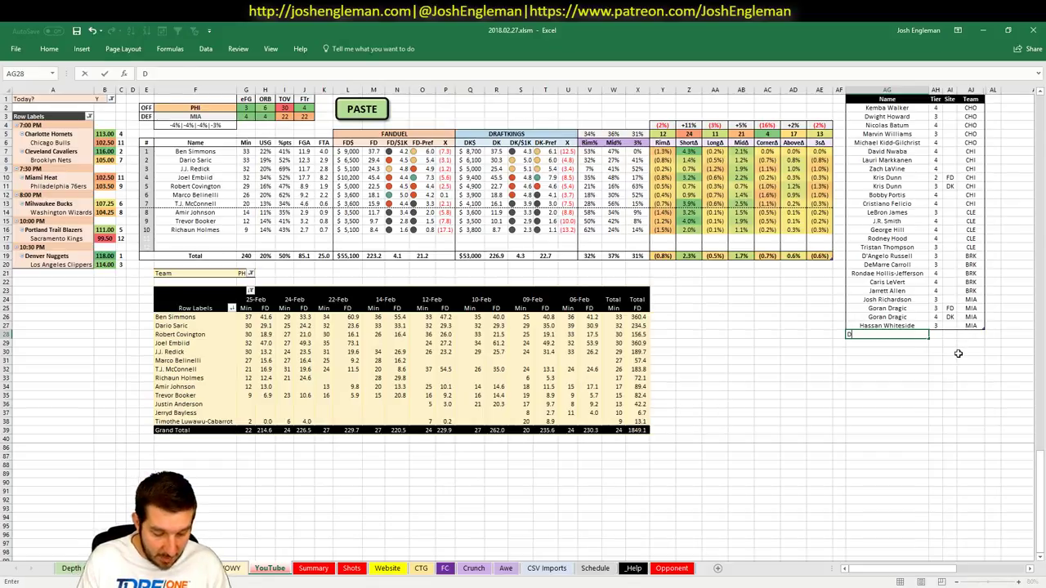
{"action": "type", "text": "ario Sari"}
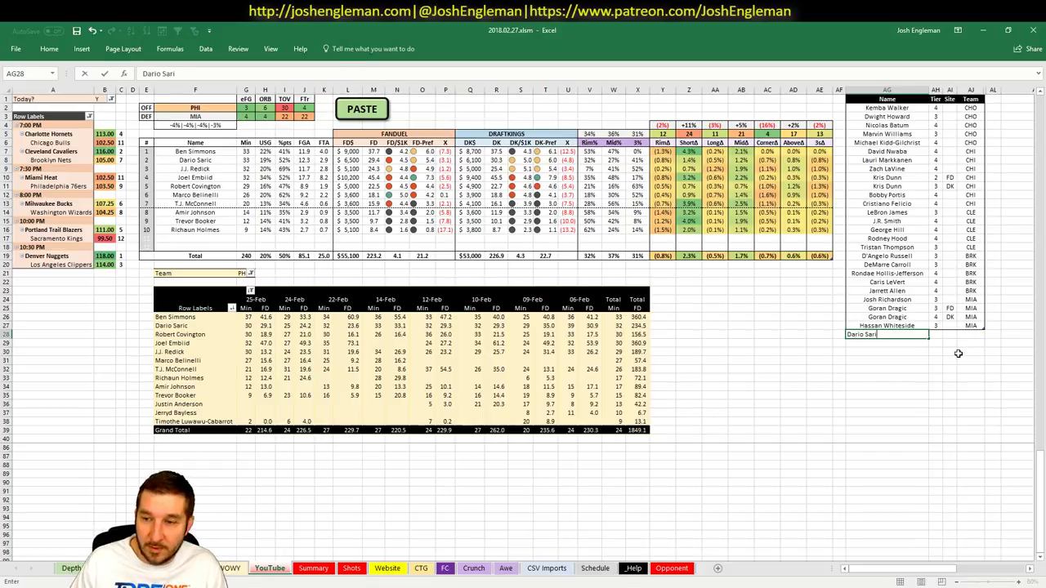
{"action": "type", "text": "c"}
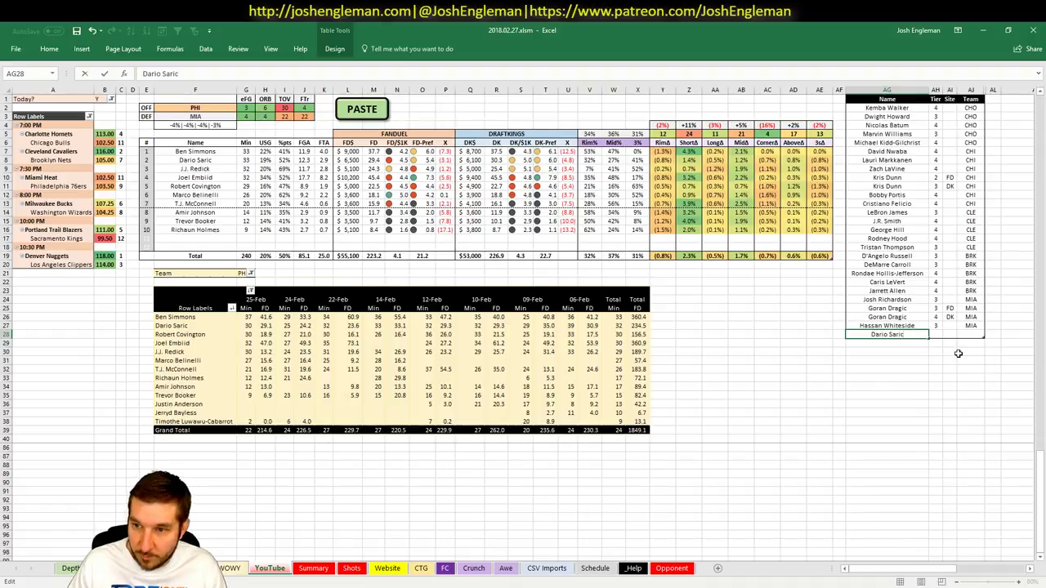
{"action": "key", "text": "Return"}
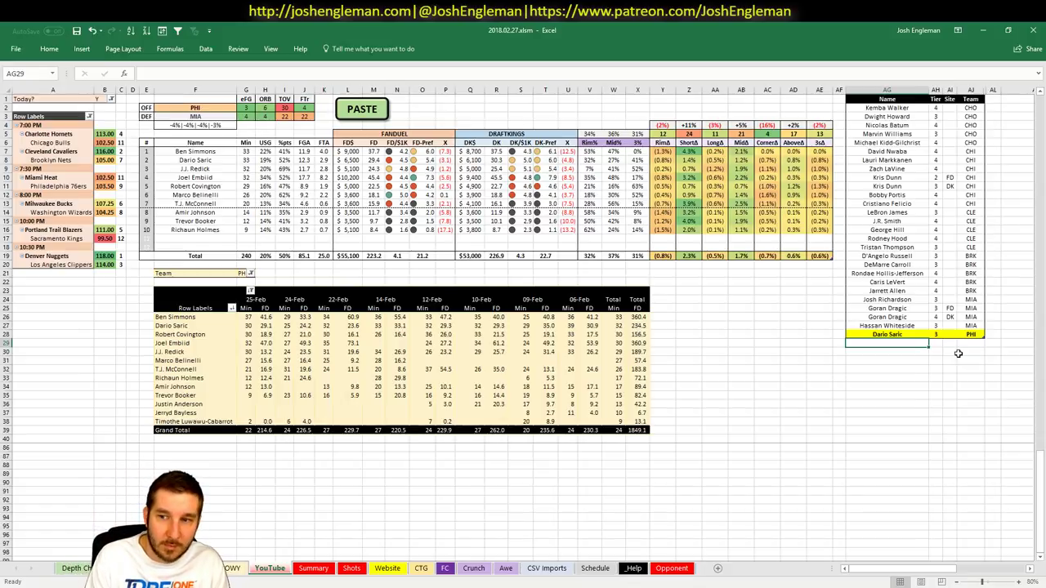
{"action": "type", "text": "J.J. Redic"}
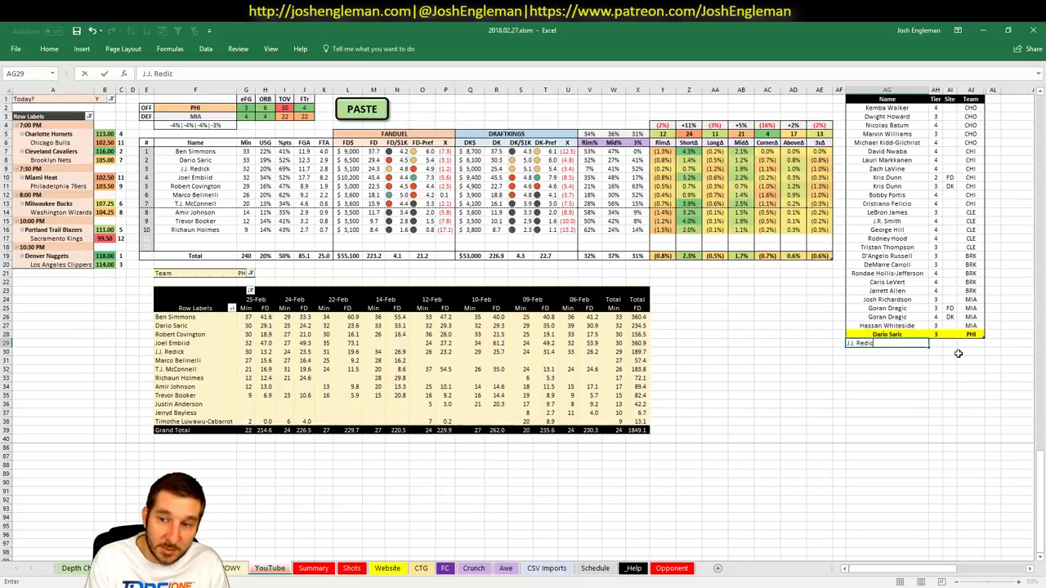
{"action": "type", "text": "k"}
{"action": "key", "text": "Tab"}
{"action": "type", "text": "4"}
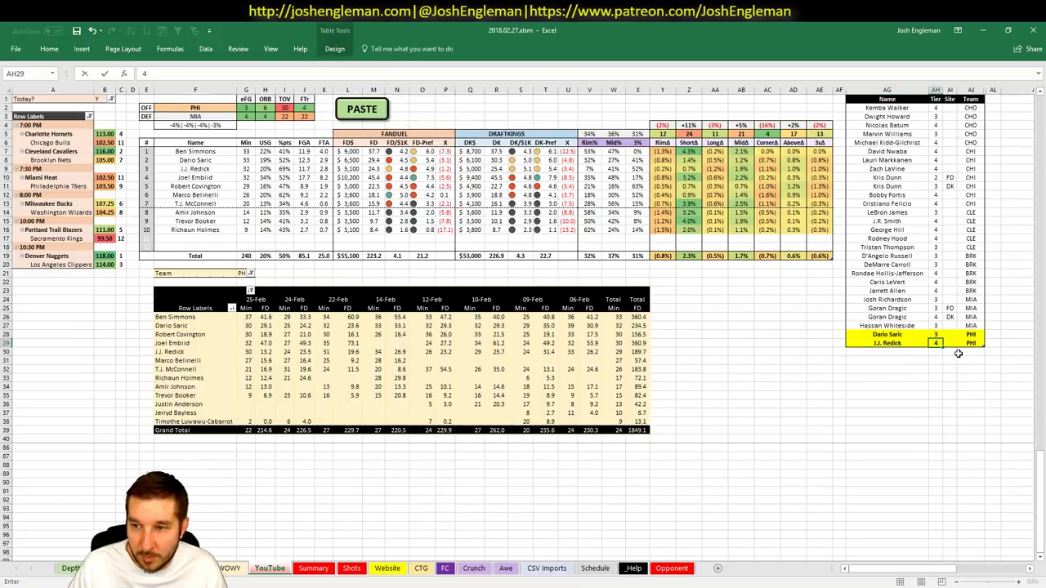
{"action": "key", "text": "Return"}
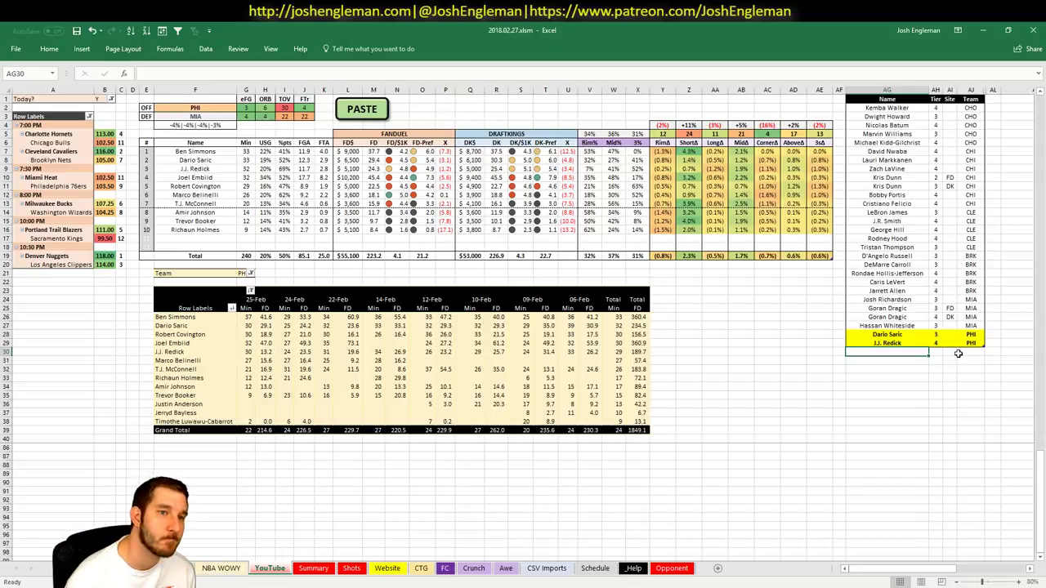
{"action": "key", "text": "alt+Tab"}
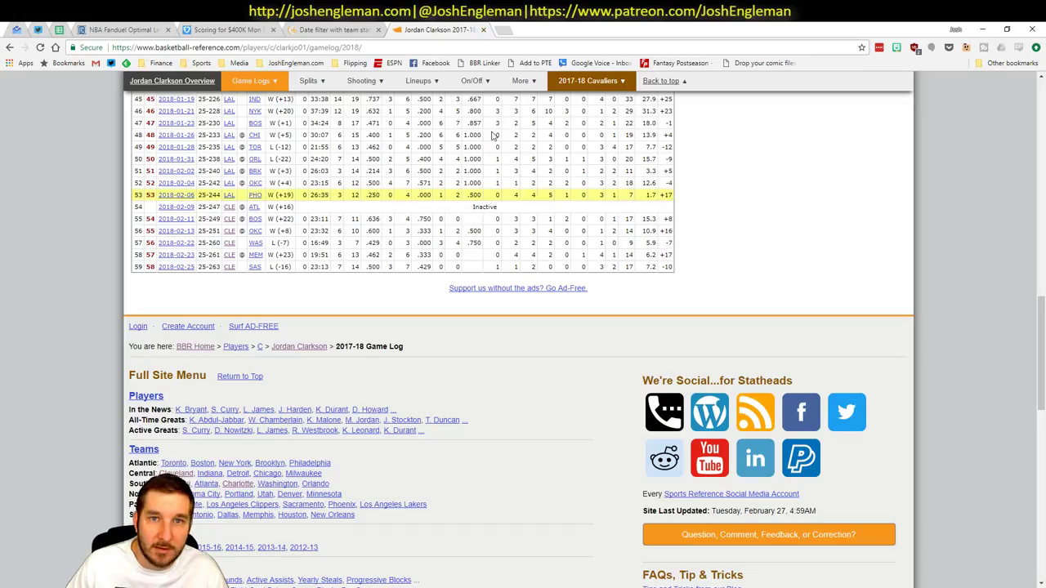
Step: Load fantasy5x5.com in a new tab and open Today's Best Spots DvP table
{"action": "key", "text": "ctrl+t"}
{"action": "type", "text": "fantasy5"}
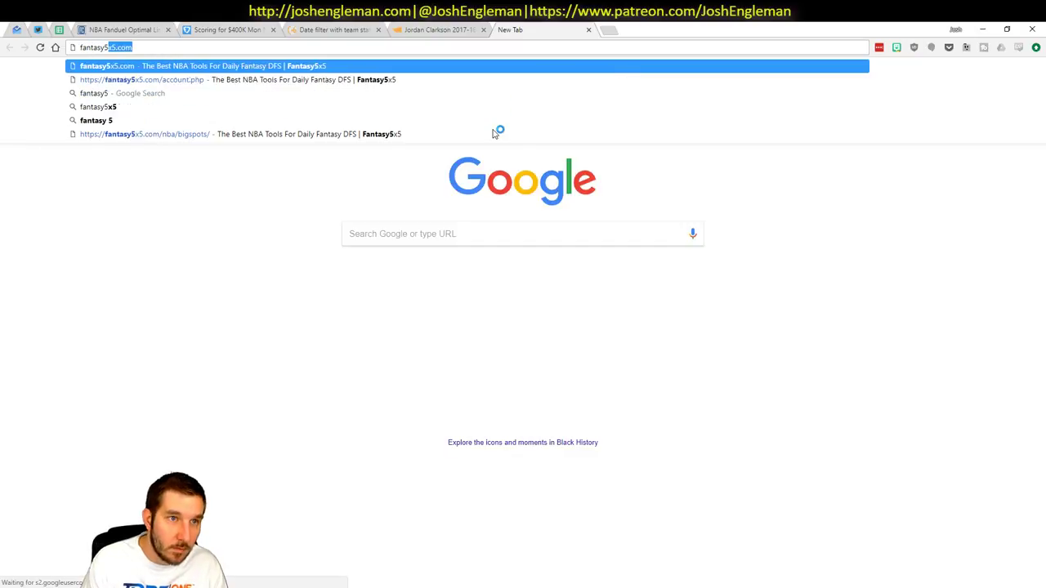
{"action": "key", "text": "Return"}
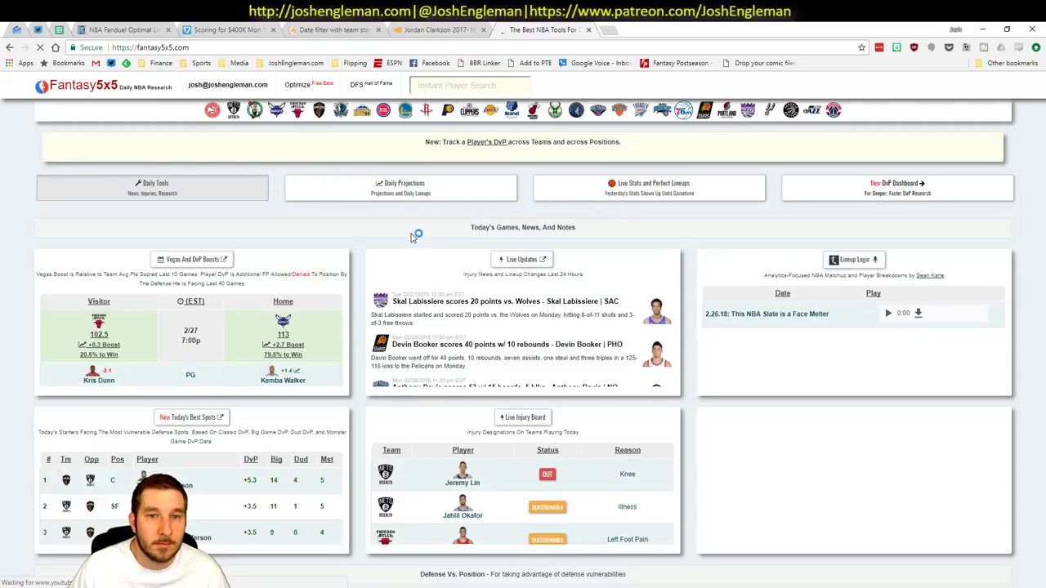
{"action": "left_click", "coordinate": [193, 418]}
Step: Find Joel Embiid's row (35th, +0.3 DvP), then go back to Excel
{"action": "key", "text": "ctrl+f"}
{"action": "type", "text": "embii"}
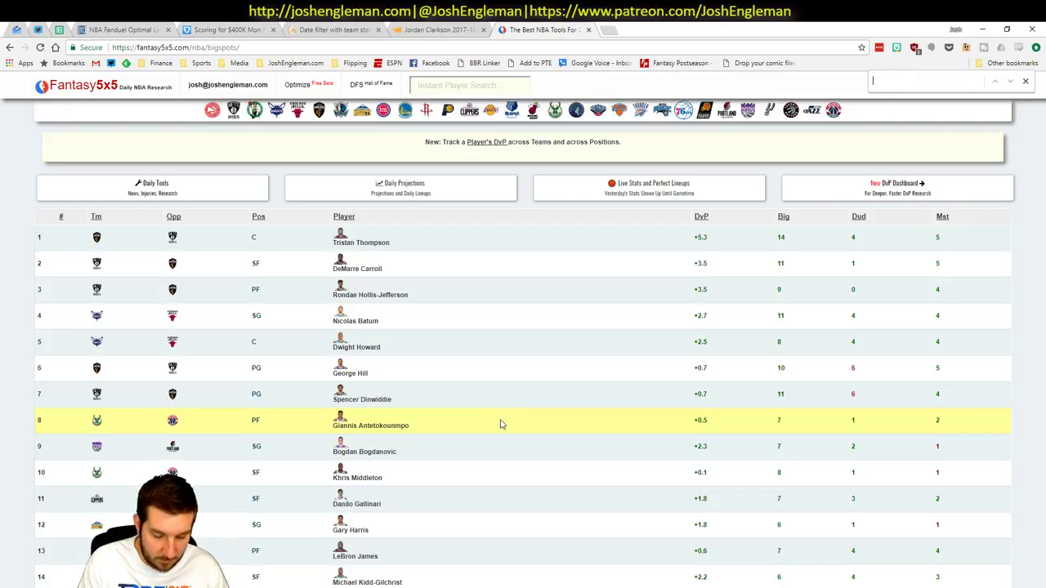
{"action": "key", "text": "Return"}
{"action": "key", "text": "Escape"}
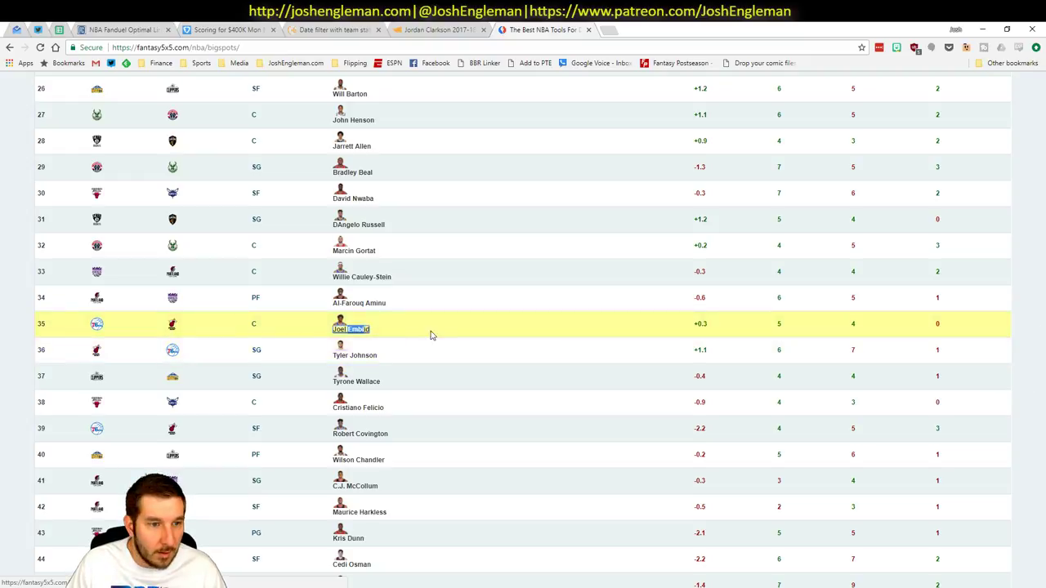
{"action": "scroll", "coordinate": [448, 334], "scroll_direction": "up", "scroll_amount": 7}
{"action": "scroll", "coordinate": [453, 234], "scroll_direction": "up", "scroll_amount": 5}
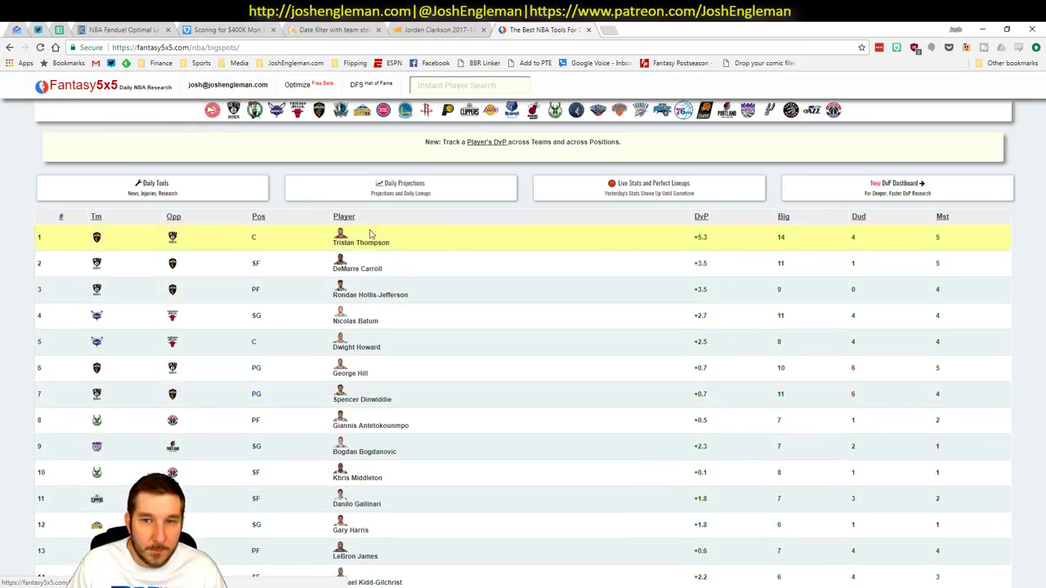
{"action": "scroll", "coordinate": [682, 257], "scroll_direction": "down", "scroll_amount": 15}
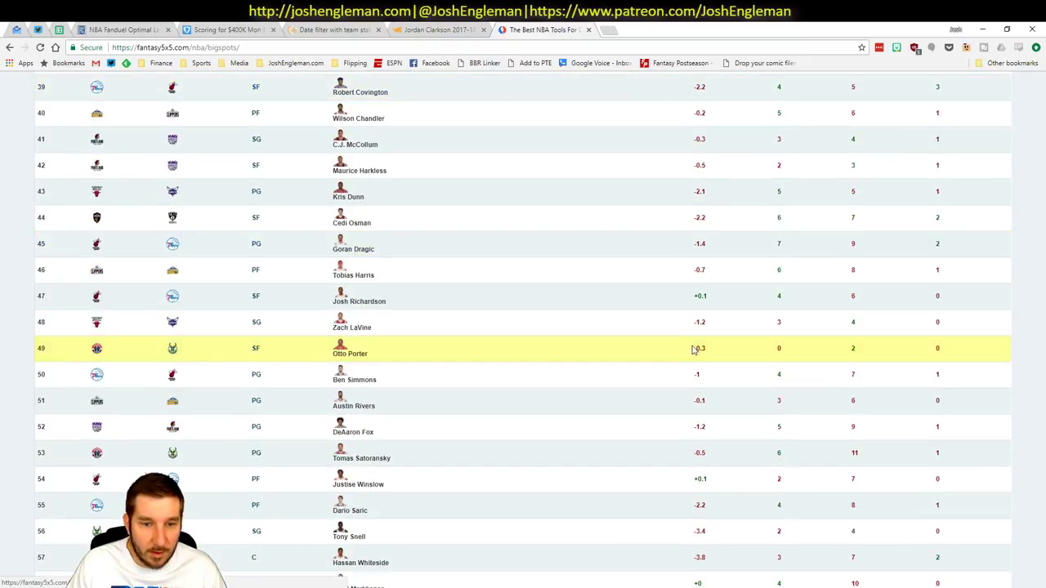
{"action": "key", "text": "ctrl+f"}
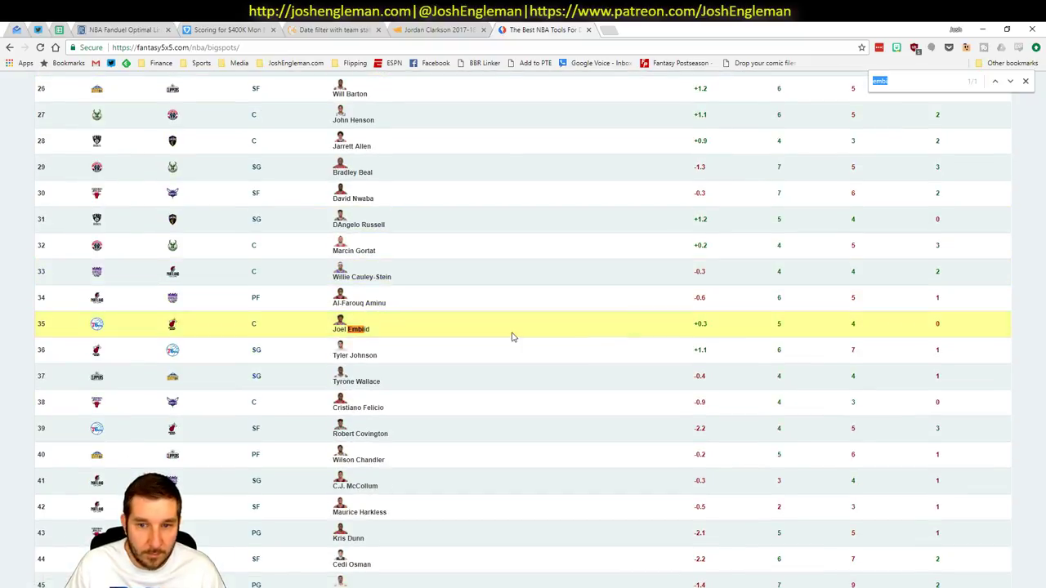
{"action": "scroll", "coordinate": [962, 338], "scroll_direction": "up", "scroll_amount": 3}
{"action": "scroll", "coordinate": [963, 337], "scroll_direction": "up", "scroll_amount": 7}
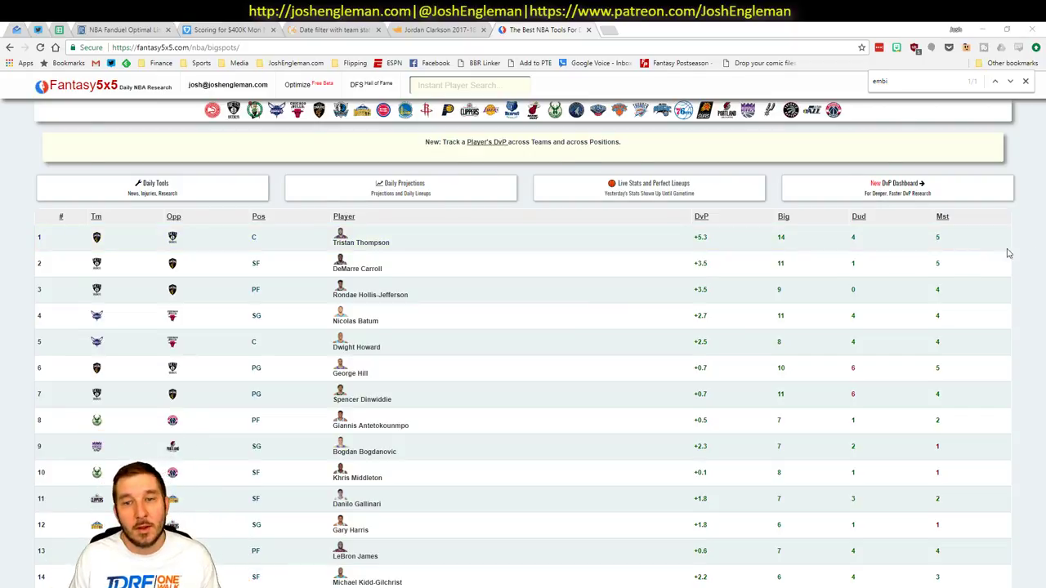
{"action": "key", "text": "alt+Tab"}
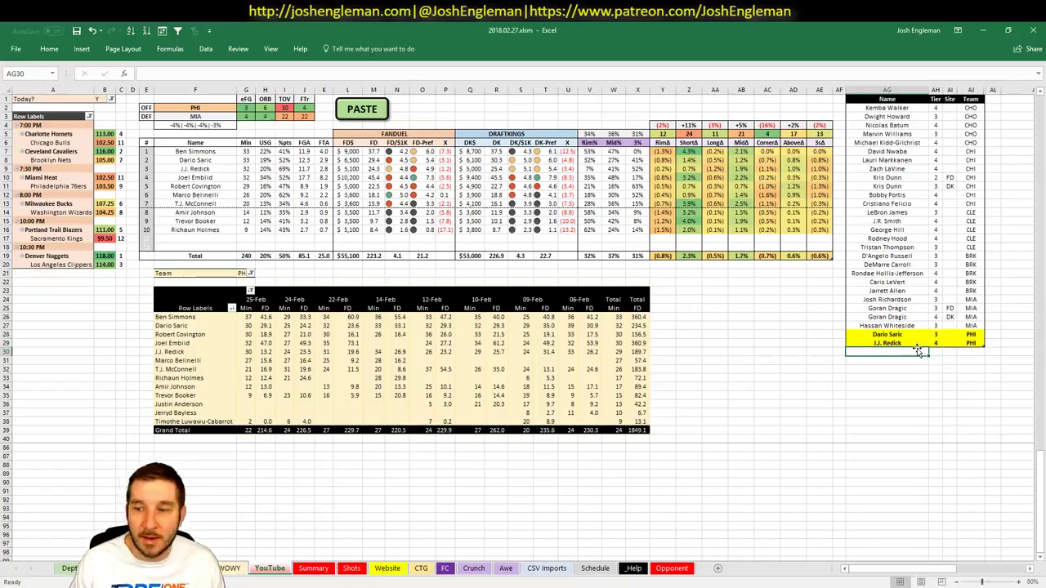
Step: Enter Joel Embiid with tier 3 in AG30:AH30 and cancel the stray 2 below
{"action": "type", "text": "Joel Embiid"}
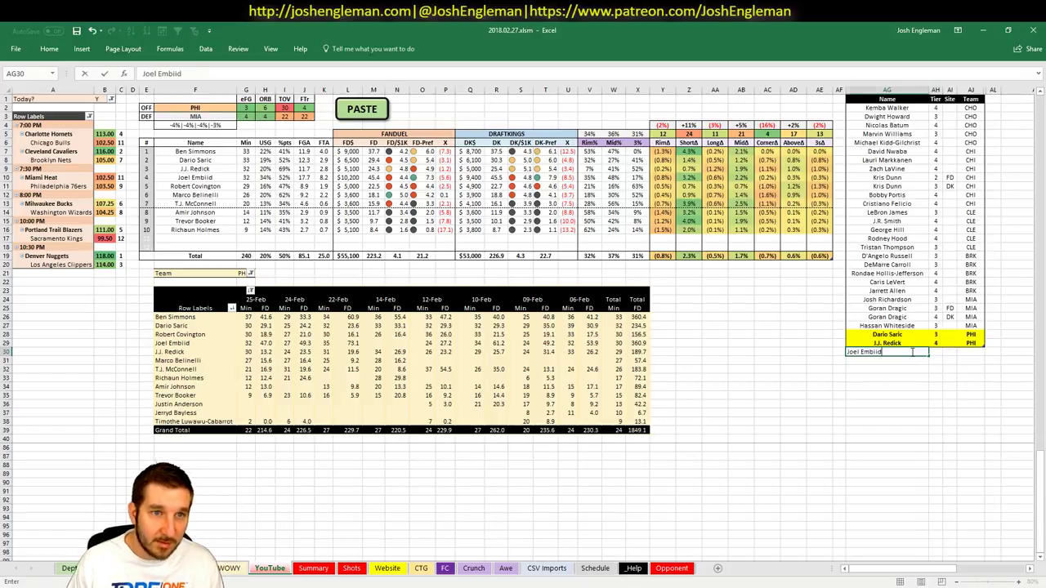
{"action": "key", "text": "Tab"}
{"action": "type", "text": "3"}
{"action": "key", "text": "Return"}
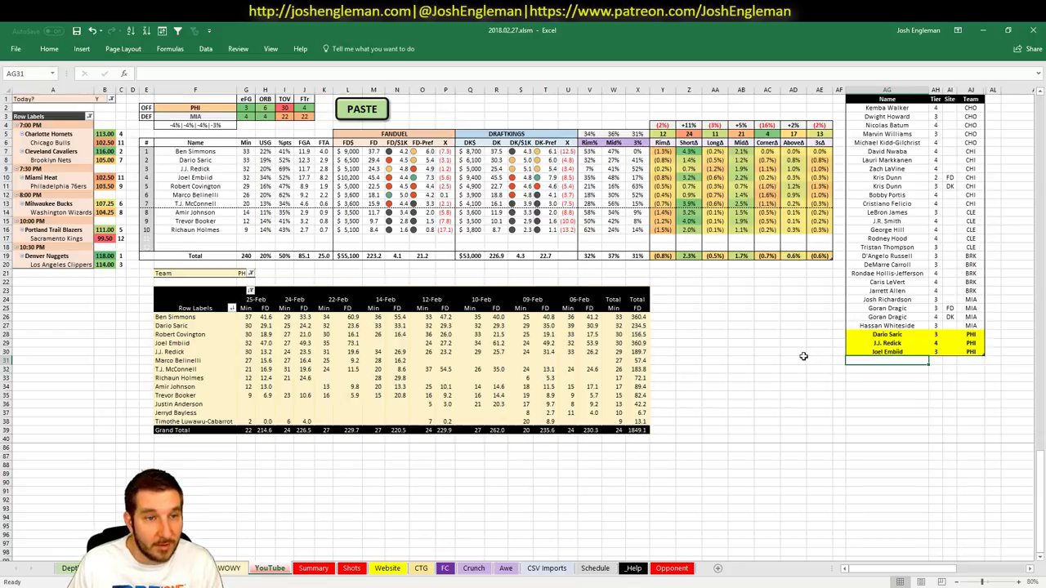
{"action": "type", "text": "2"}
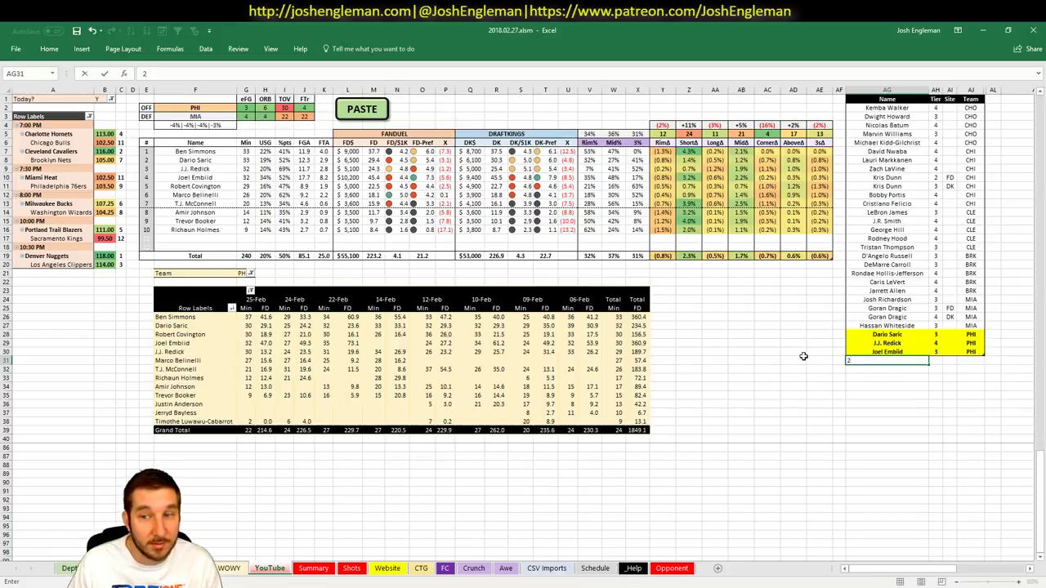
{"action": "key", "text": "Escape"}
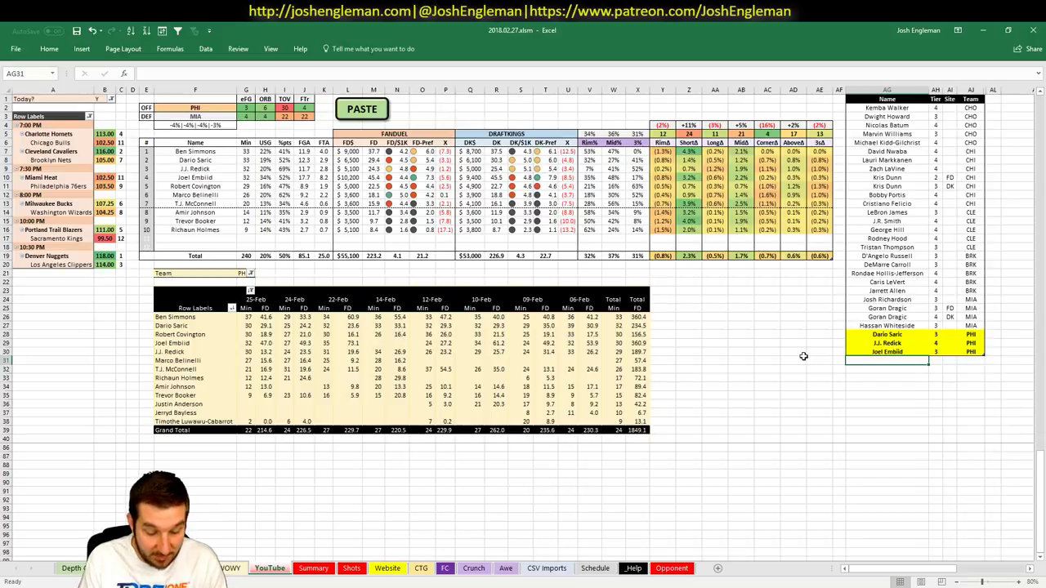
Step: Add Robert Covington and Marco Belinelli to the PHI tier list at tier 4
{"action": "type", "text": "Robert Covingt"}
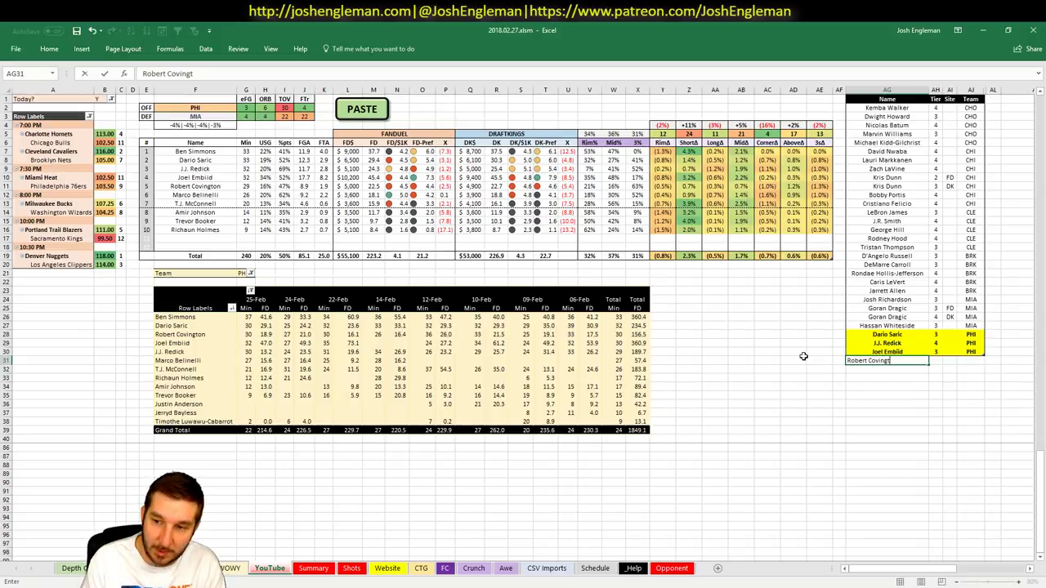
{"action": "type", "text": "on"}
{"action": "key", "text": "Return"}
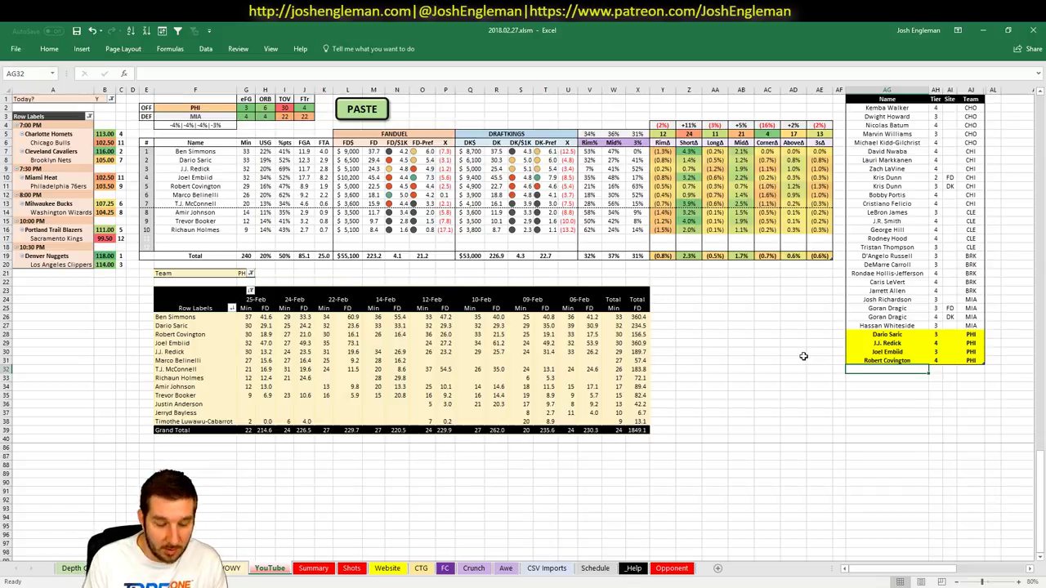
{"action": "type", "text": "Marco Bell"}
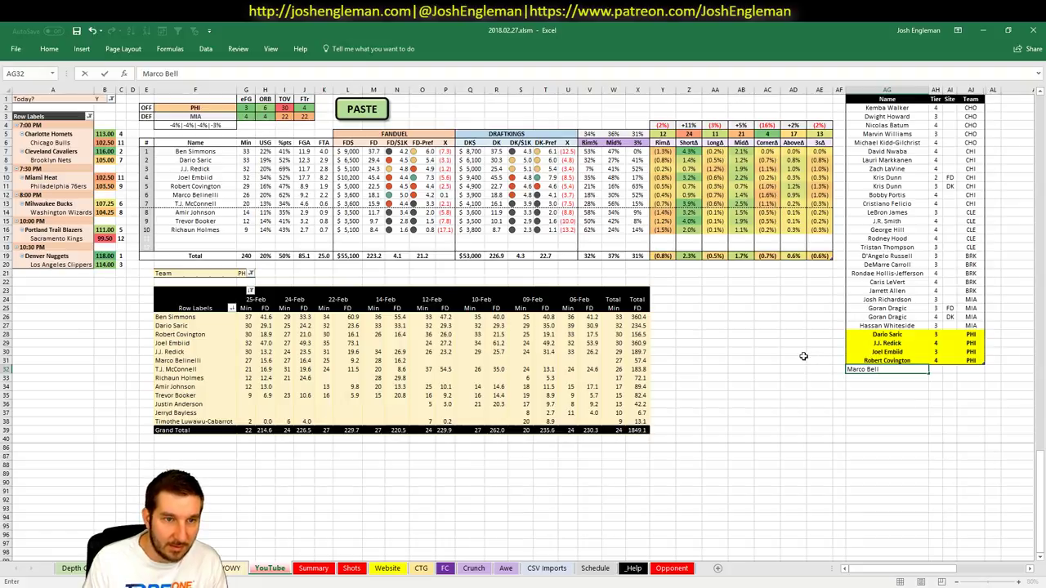
{"action": "key", "text": "BackSpace"}
{"action": "type", "text": "inelli"}
{"action": "key", "text": "Tab"}
{"action": "type", "text": "4"}
{"action": "key", "text": "Return"}
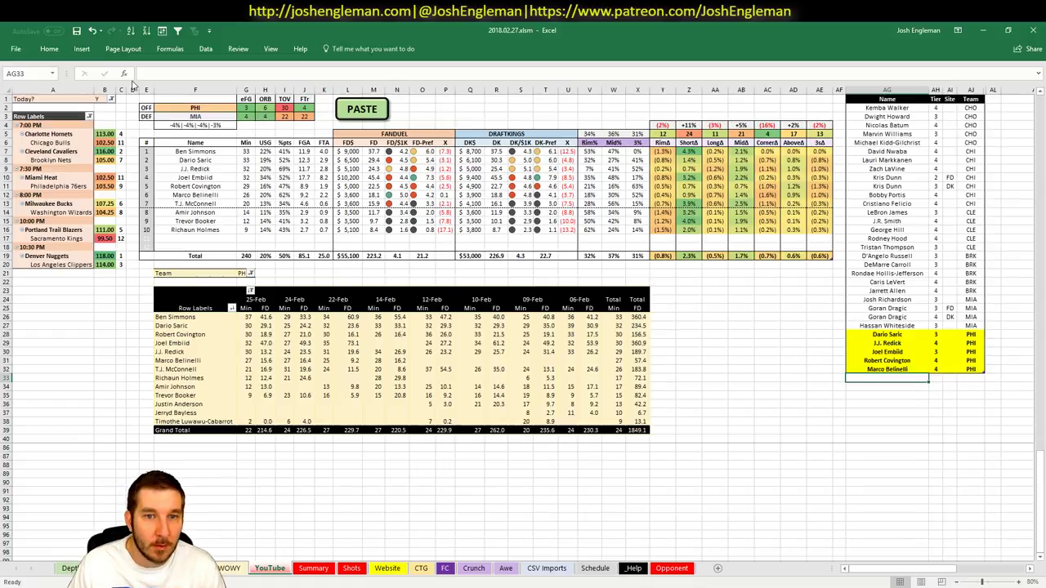
{"action": "left_click", "coordinate": [197, 105]}
Step: Set both the F2 matchup team and the game-log pivot's Team filter to MIL
{"action": "type", "text": "MIL"}
{"action": "key", "text": "Return"}
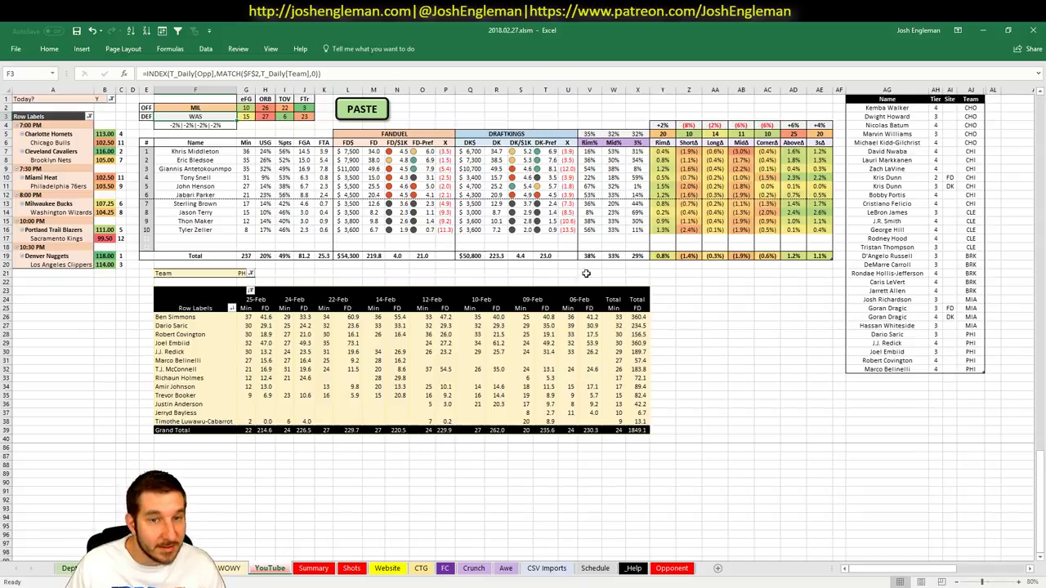
{"action": "left_click", "coordinate": [904, 377]}
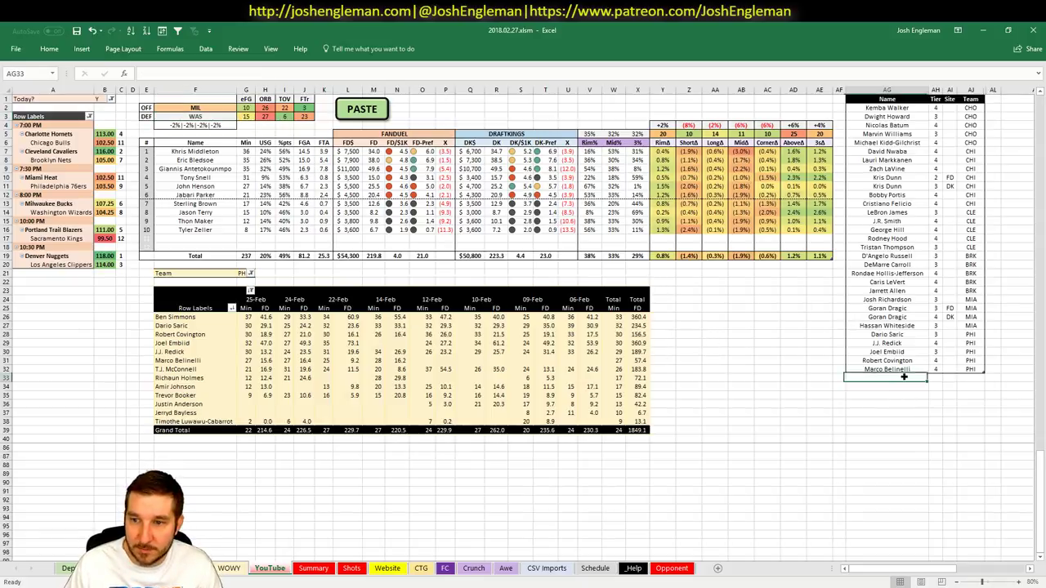
{"action": "left_click", "coordinate": [247, 274]}
{"action": "left_click", "coordinate": [244, 272]}
{"action": "left_click", "coordinate": [244, 273]}
{"action": "type", "text": "MIL"}
{"action": "key", "text": "Return"}
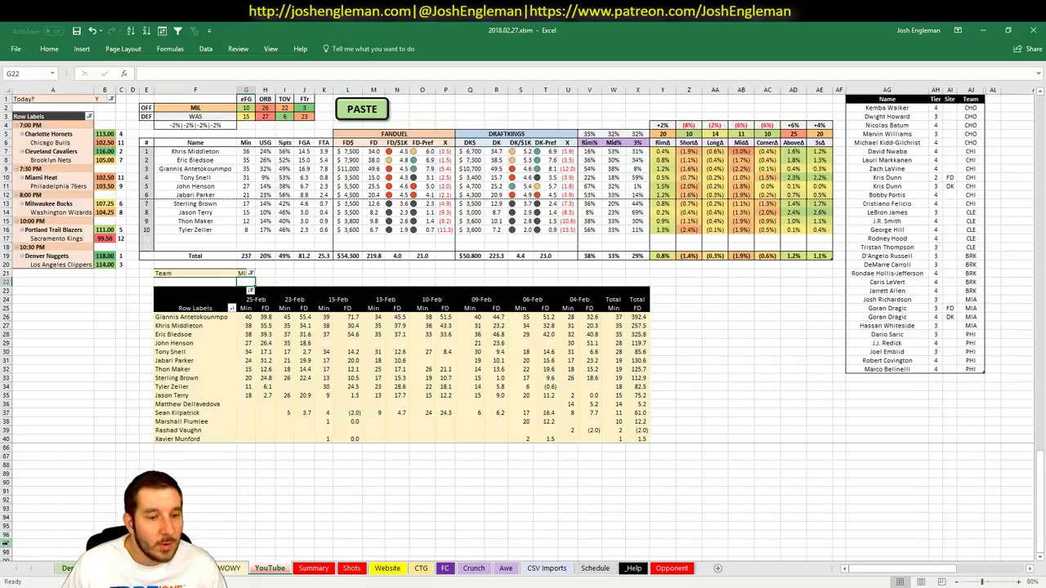
{"action": "key", "text": "alt+Tab"}
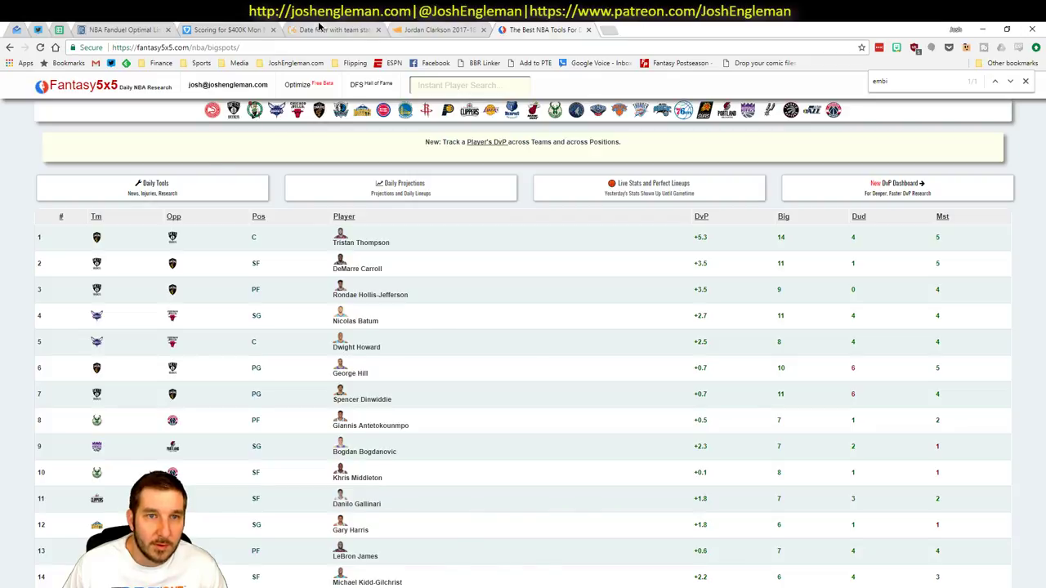
Step: Open the Washington Wizards team page on Cleaning the Glass
{"action": "left_click", "coordinate": [320, 28]}
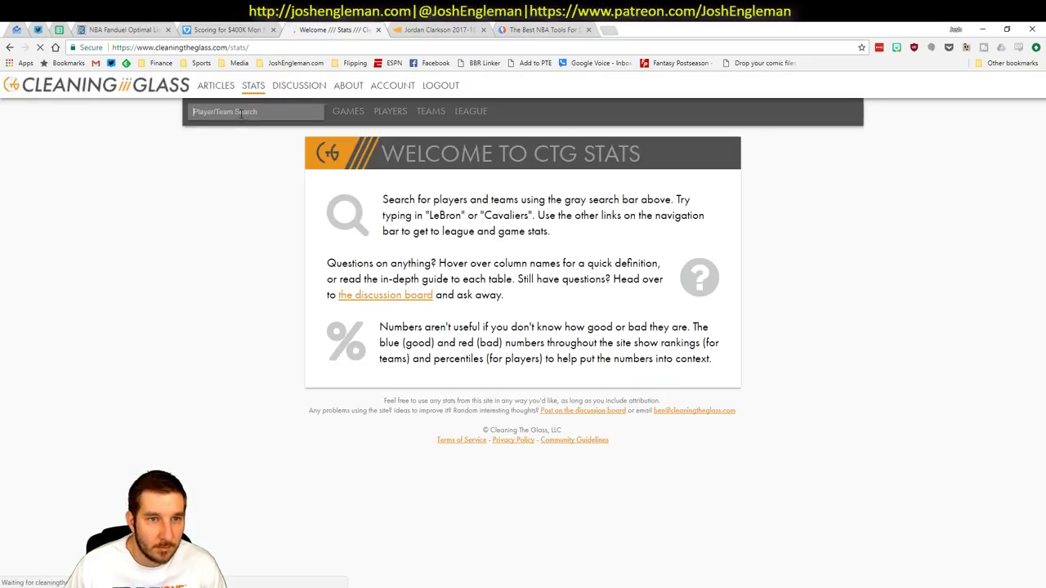
{"action": "left_click", "coordinate": [233, 114]}
{"action": "type", "text": "wiza"}
{"action": "key", "text": "Return"}
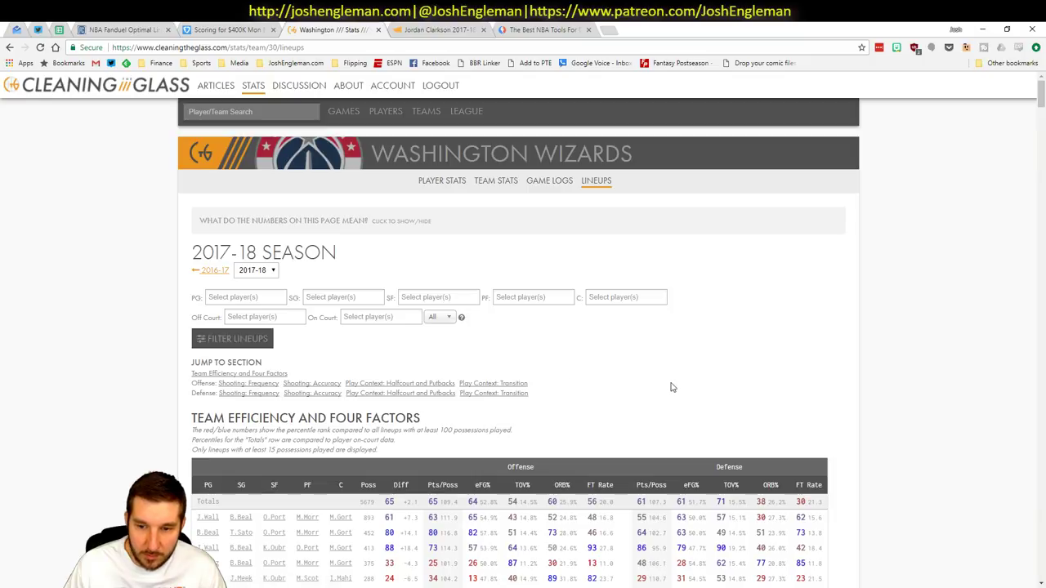
Step: Filter the Wizards lineups to those with John Wall off the court
{"action": "left_click", "coordinate": [248, 316]}
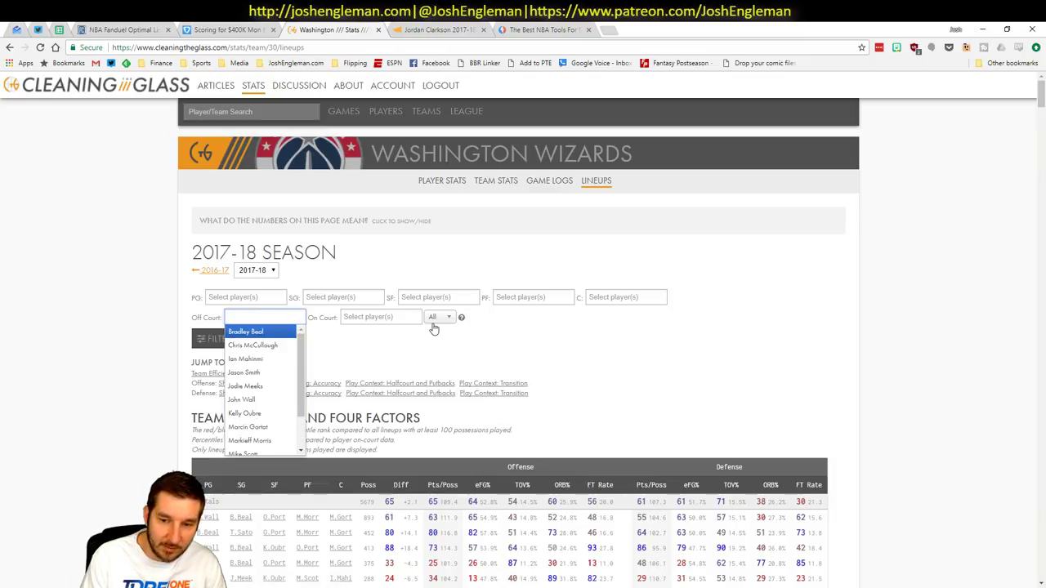
{"action": "type", "text": "wiz"}
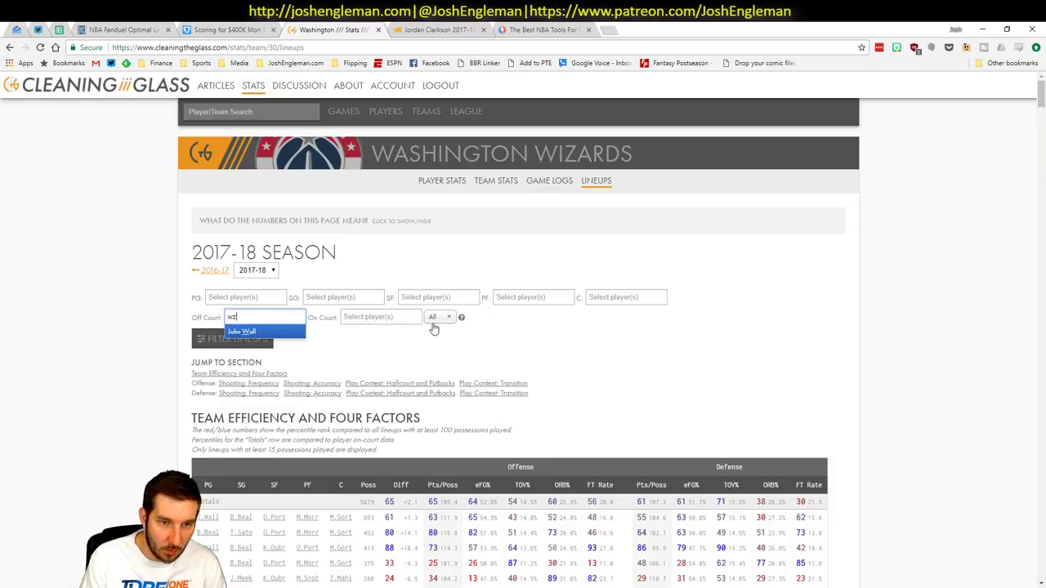
{"action": "key", "text": "BackSpace"}
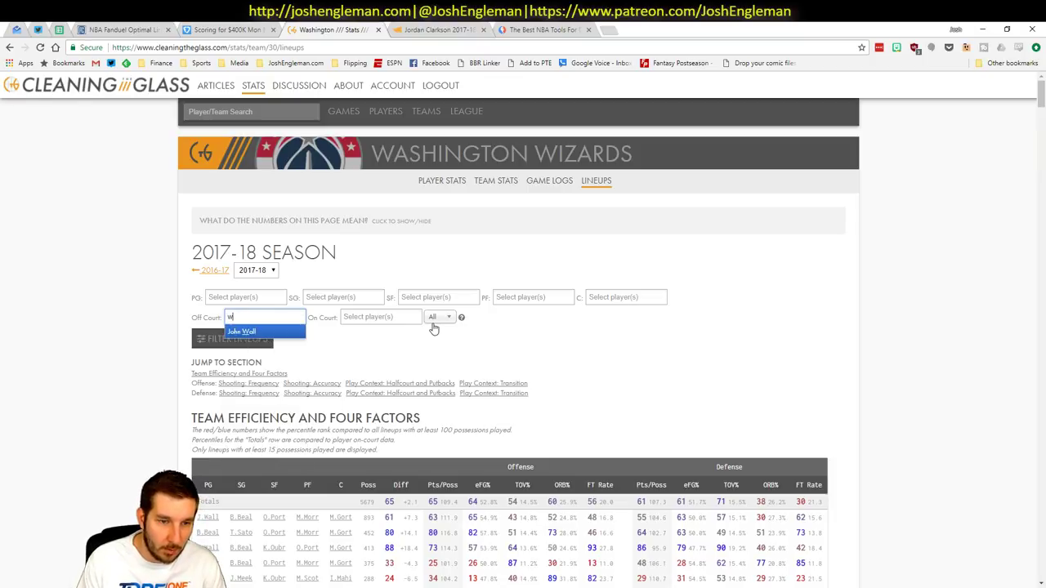
{"action": "type", "text": "a"}
{"action": "key", "text": "Return"}
{"action": "left_click", "coordinate": [217, 335]}
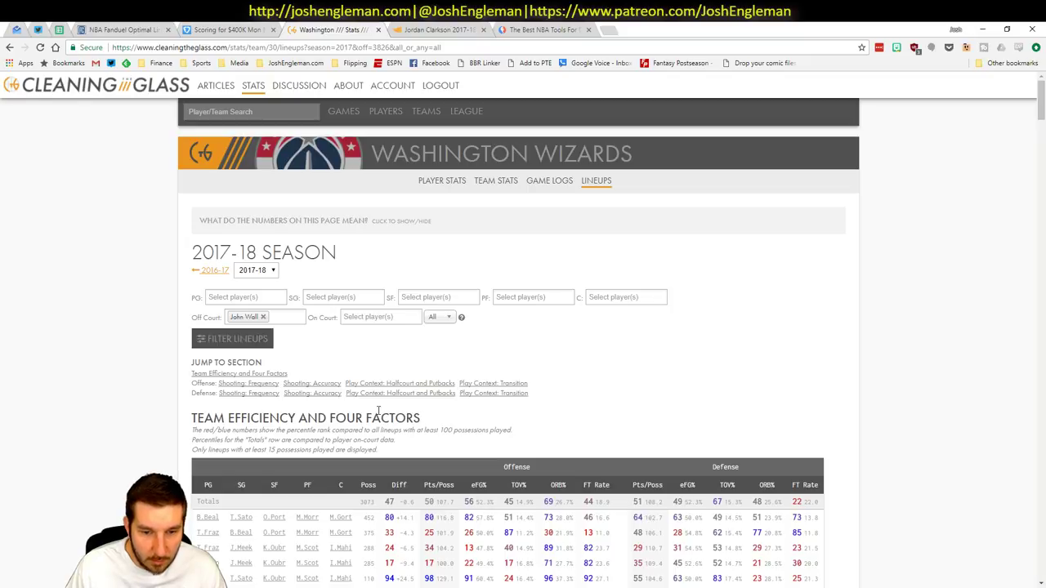
Step: Add Khris Middleton at tier 3 in the first empty tier-list row
{"action": "key", "text": "alt+Tab"}
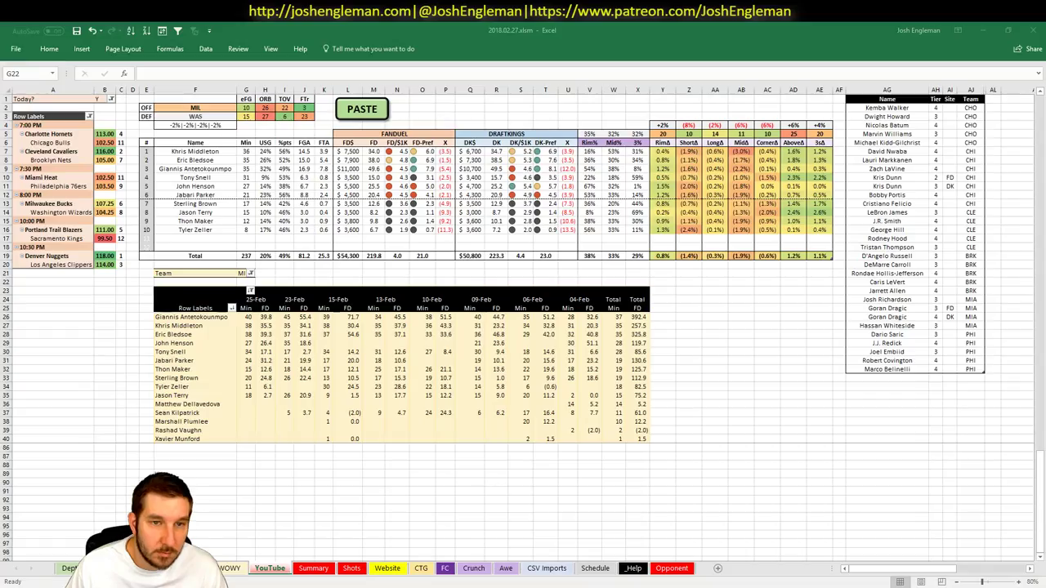
{"action": "left_click", "coordinate": [875, 376]}
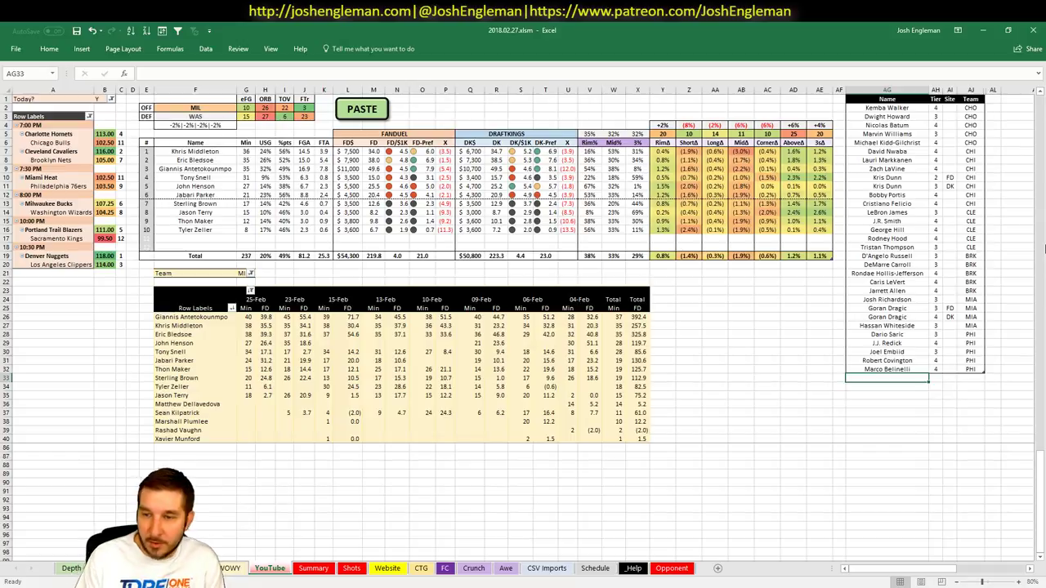
{"action": "type", "text": "Khris Middle"}
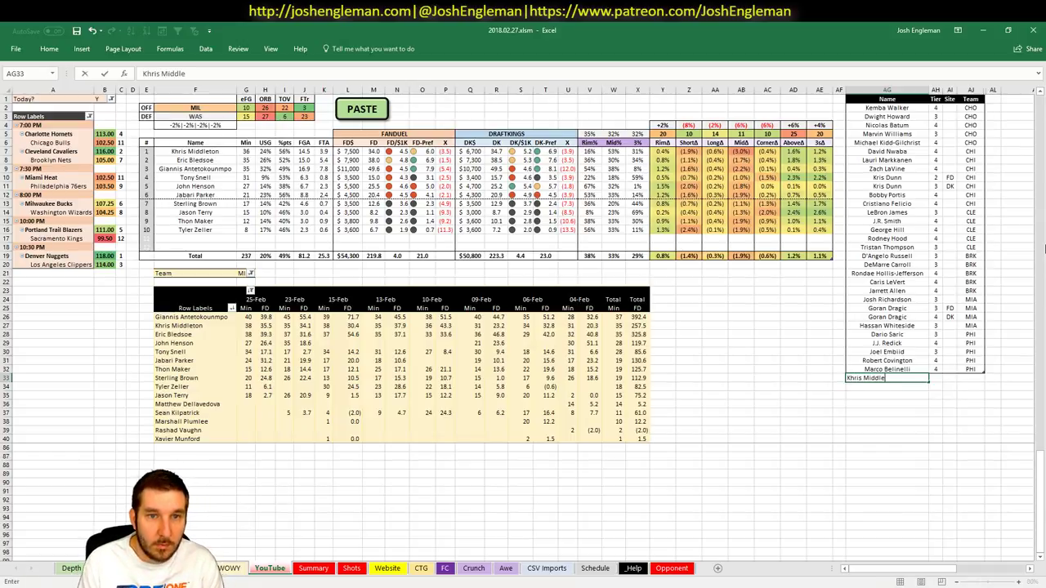
{"action": "type", "text": "ton"}
{"action": "key", "text": "Tab"}
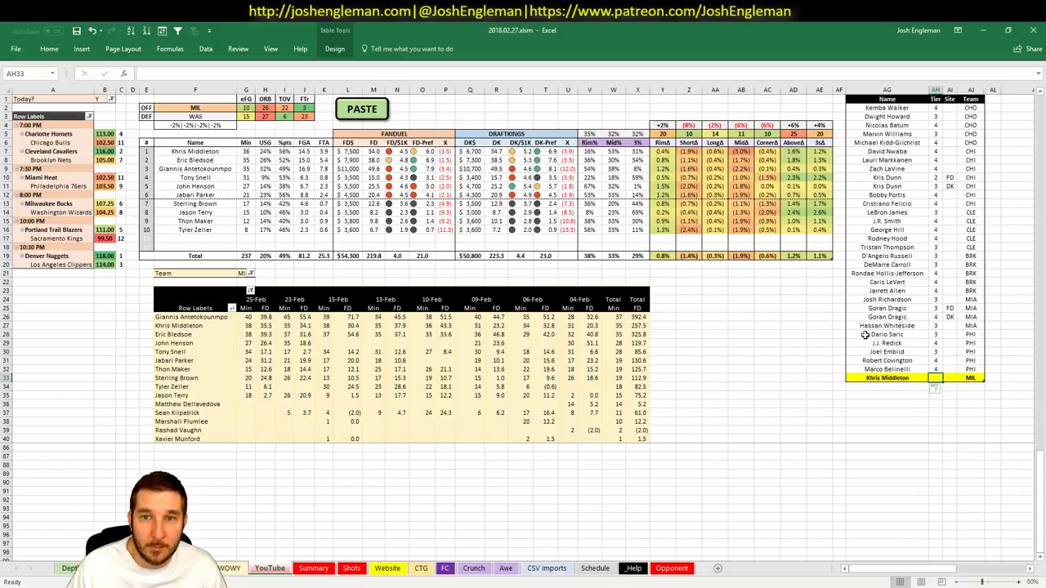
{"action": "type", "text": "3"}
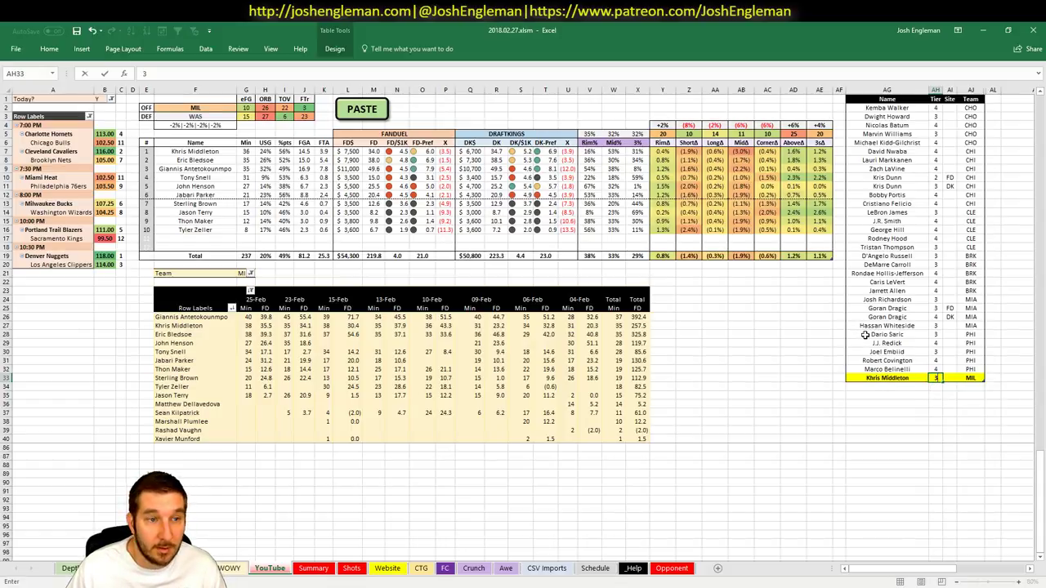
{"action": "key", "text": "Return"}
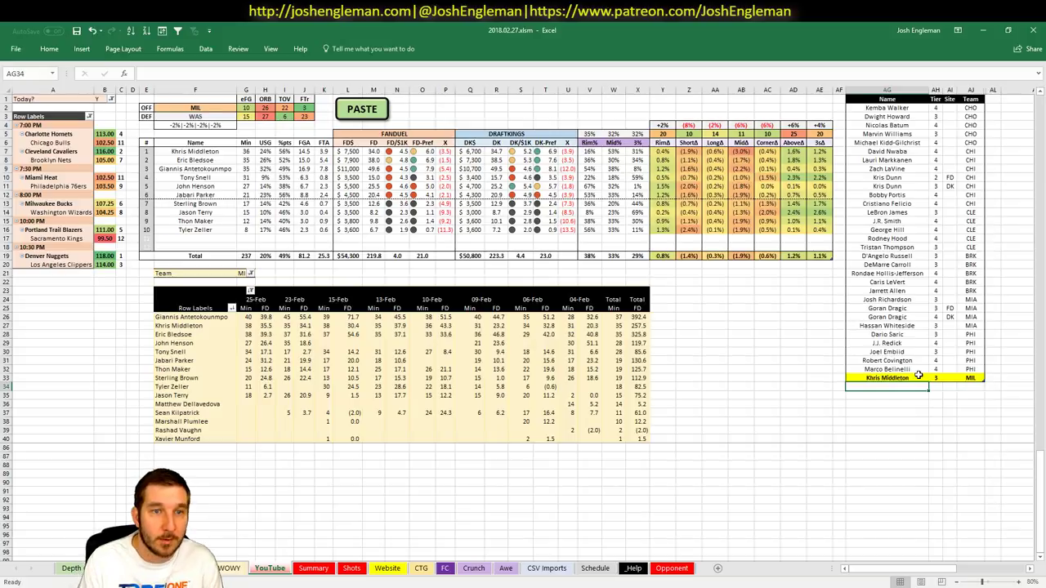
Step: Add Eric Bledsoe below him at tier 3
{"action": "type", "text": "Eric B"}
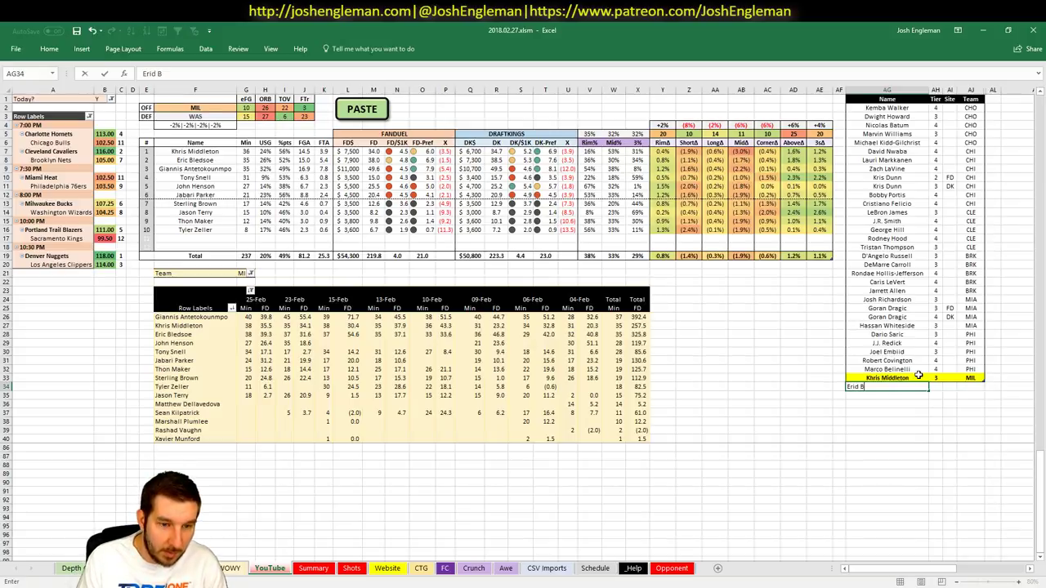
{"action": "type", "text": "ledsoe"}
{"action": "key", "text": "Tab"}
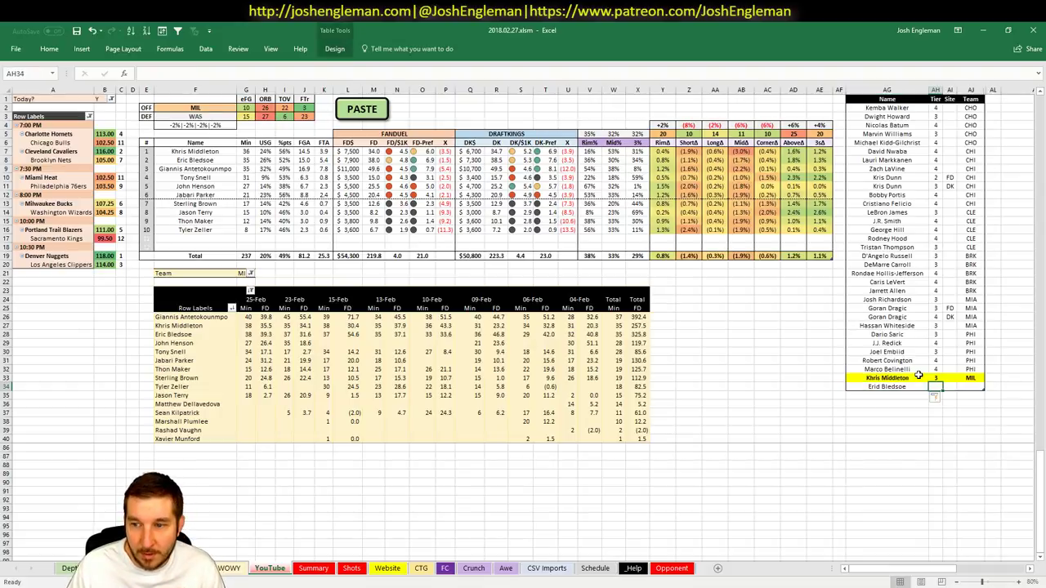
{"action": "key", "text": "Left"}
{"action": "key", "text": "F2"}
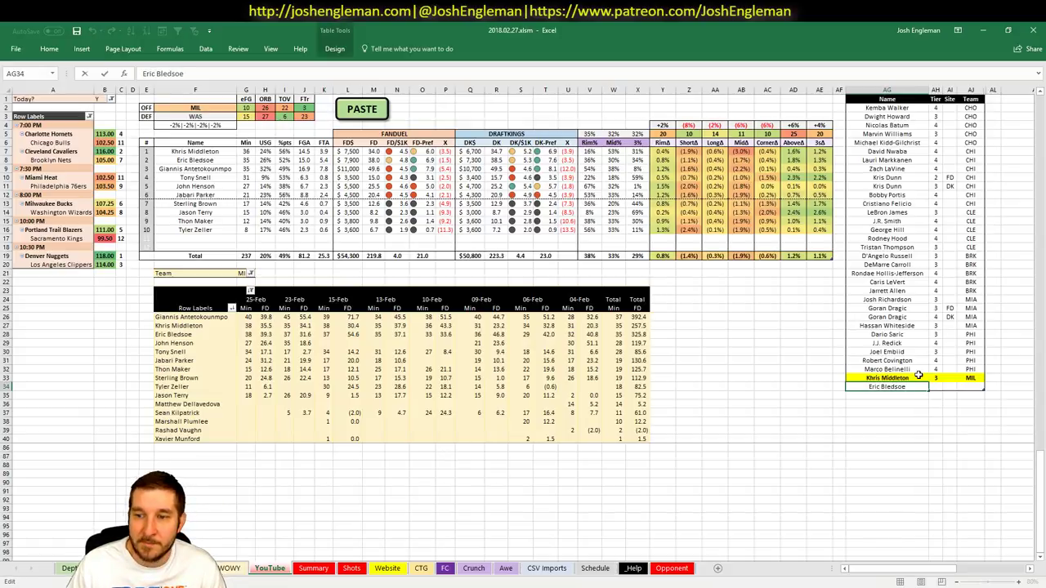
{"action": "key", "text": "Tab"}
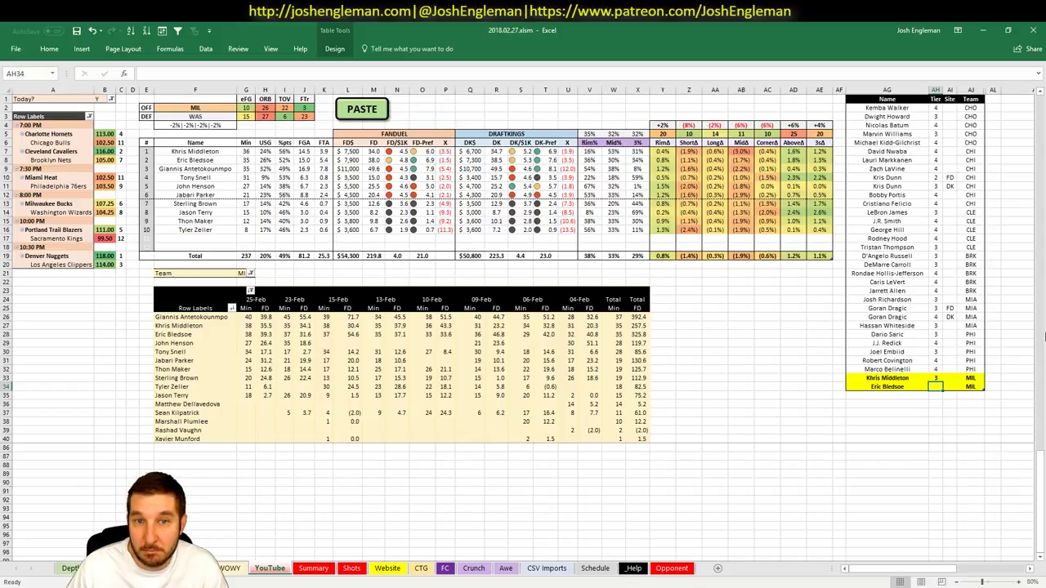
{"action": "type", "text": "3"}
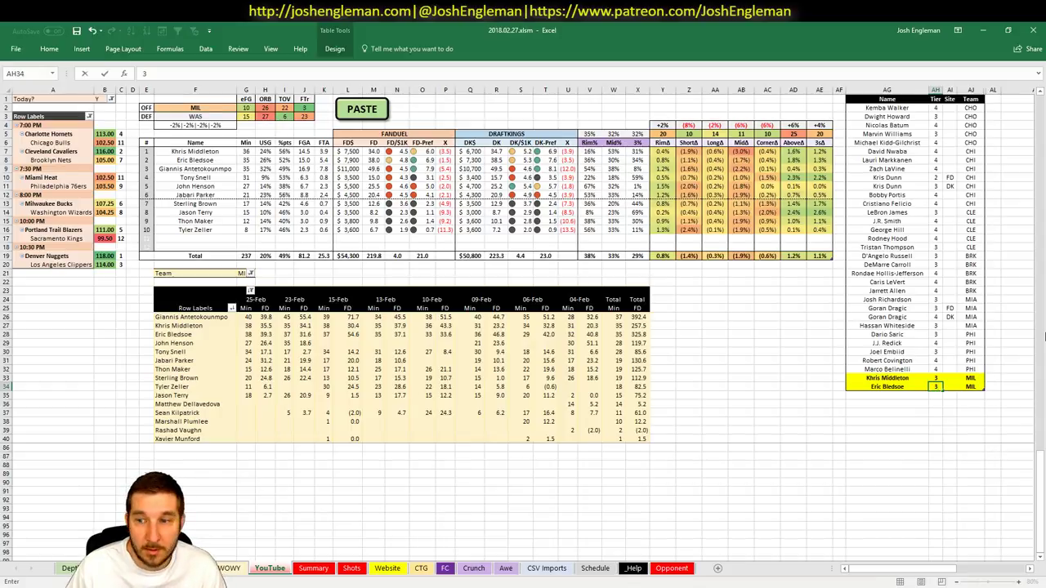
{"action": "key", "text": "Return"}
{"action": "key", "text": "alt+Tab"}
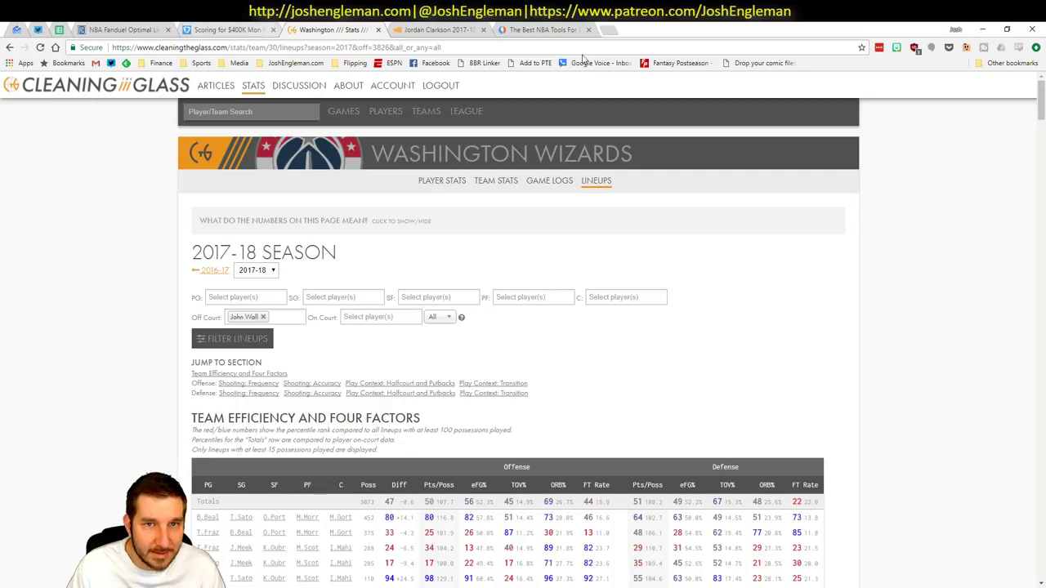
Step: Go to the DvP Deep Dive page on Fantasy5x5
{"action": "left_click", "coordinate": [542, 30]}
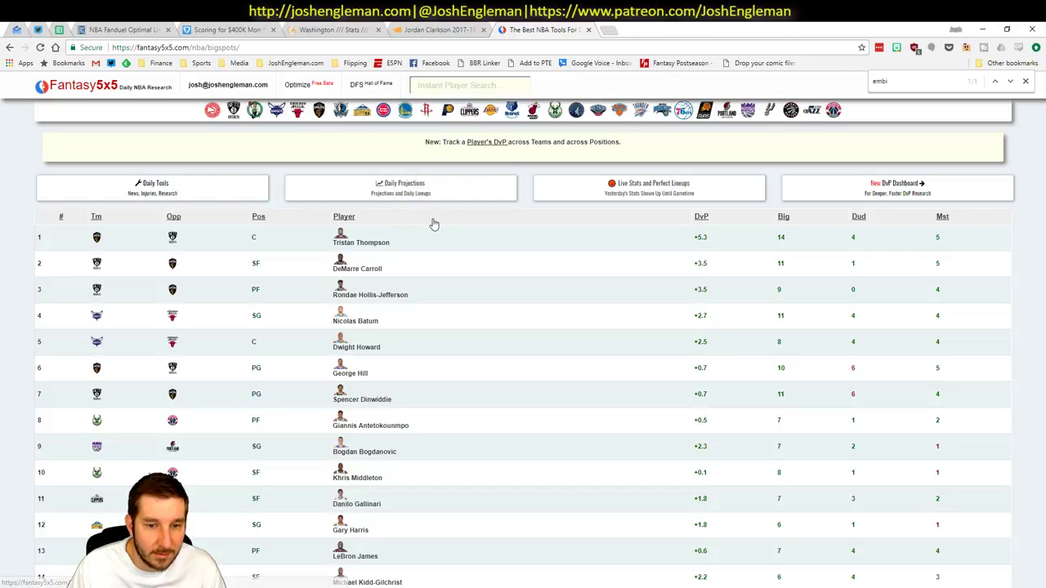
{"action": "left_click", "coordinate": [144, 84]}
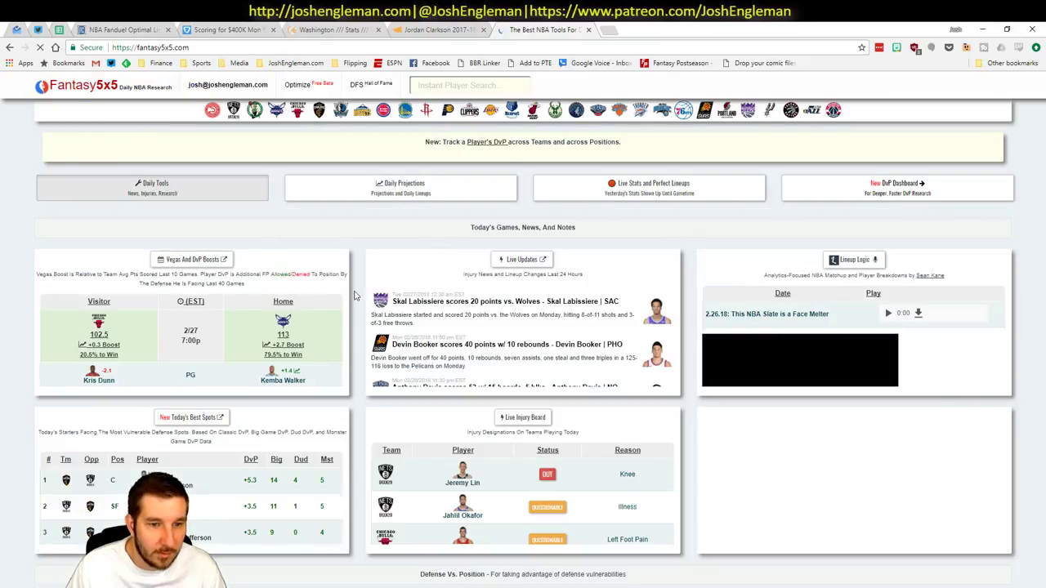
{"action": "scroll", "coordinate": [355, 296], "scroll_direction": "down", "scroll_amount": 3}
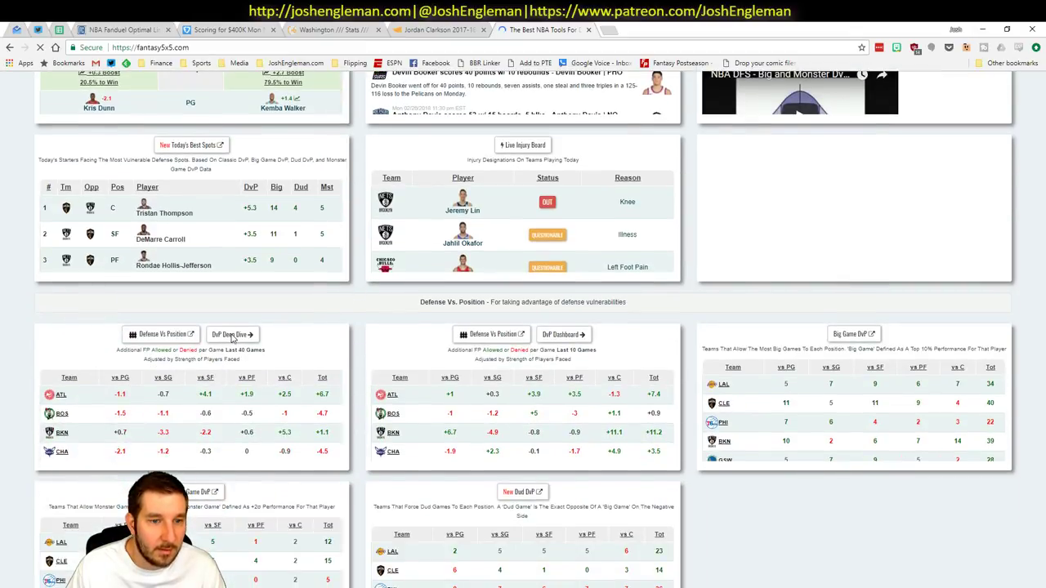
{"action": "left_click", "coordinate": [233, 335]}
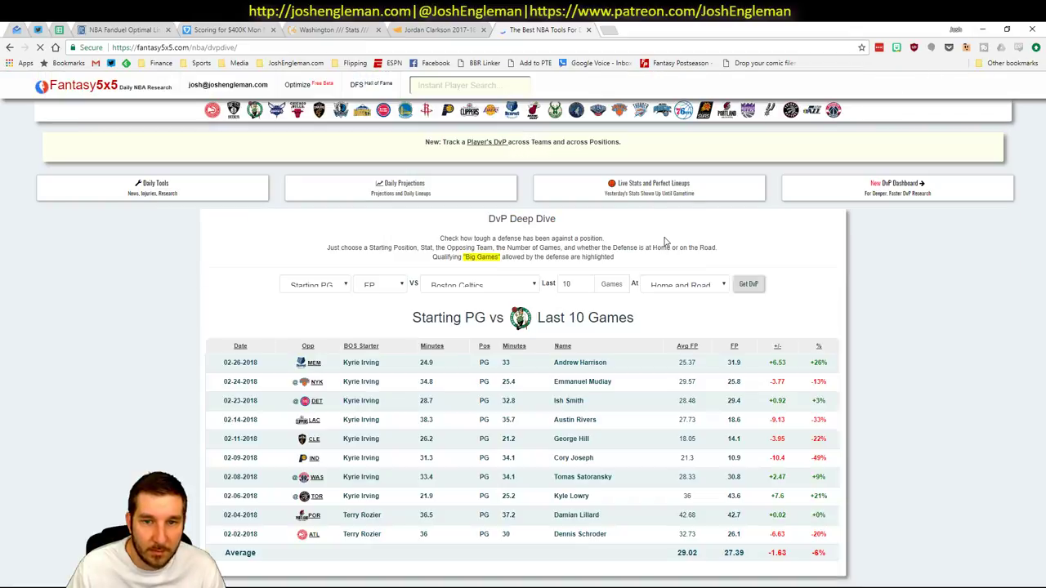
Step: Load DvP results against the Washington Wizards for the last 15 games
{"action": "left_click", "coordinate": [482, 285]}
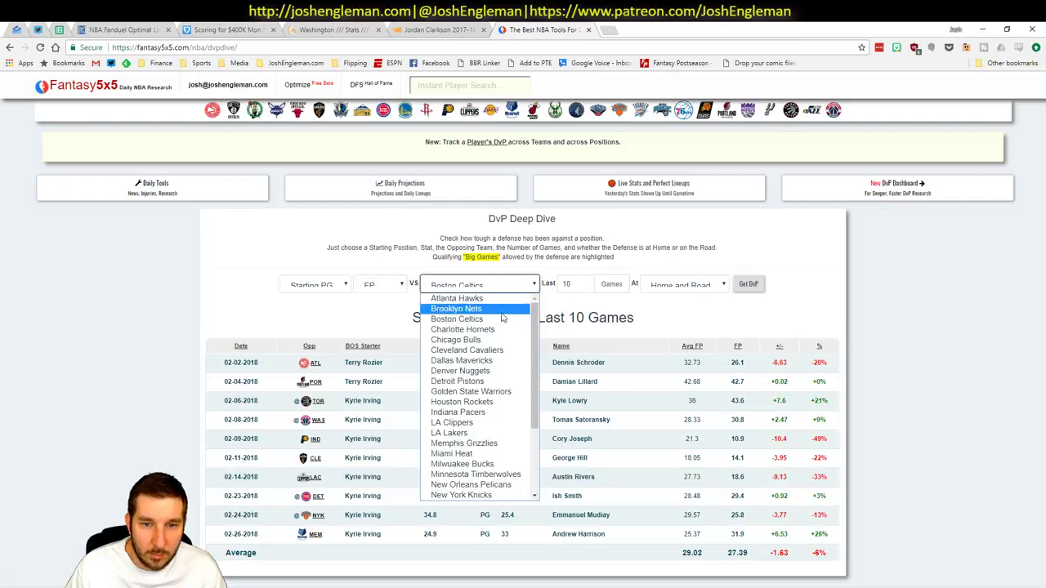
{"action": "scroll", "coordinate": [482, 458], "scroll_direction": "down", "scroll_amount": 3}
{"action": "left_click", "coordinate": [465, 495]}
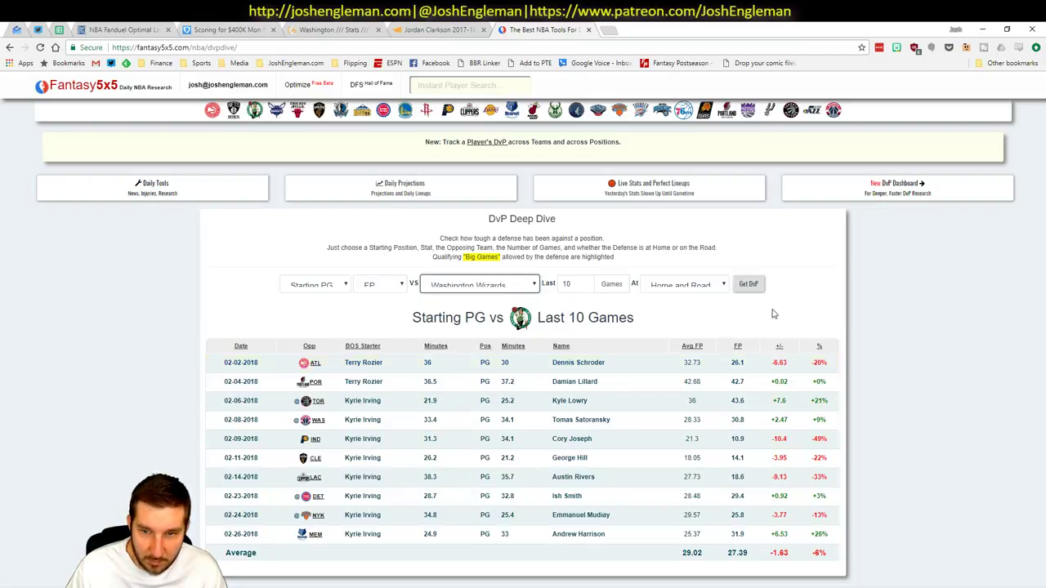
{"action": "key", "text": "Tab"}
{"action": "type", "text": "15"}
{"action": "left_click", "coordinate": [752, 290]}
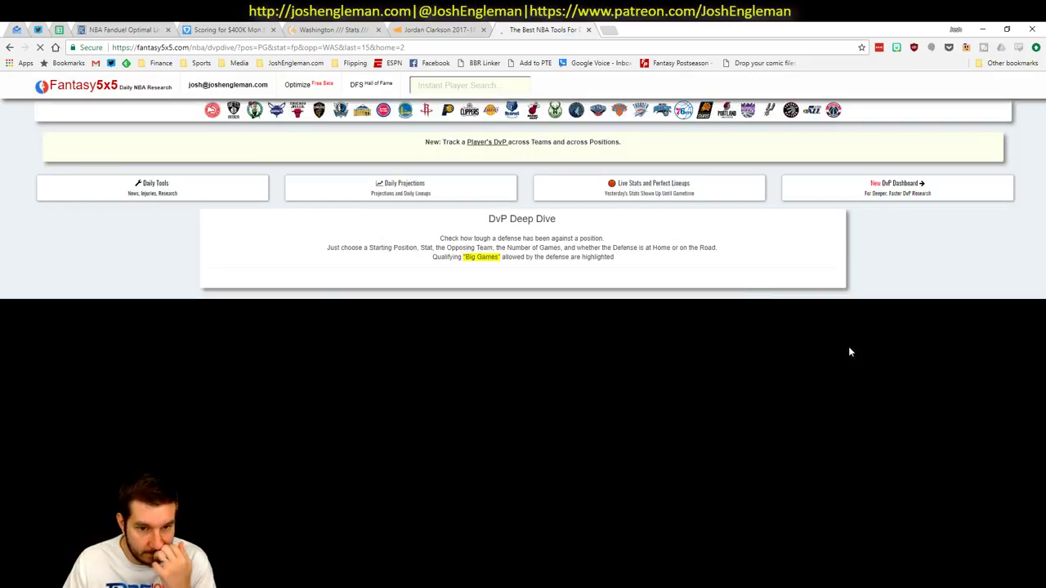
Step: Narrow the Washington DvP results to the last 12 games
{"action": "scroll", "coordinate": [460, 331], "scroll_direction": "down", "scroll_amount": 2}
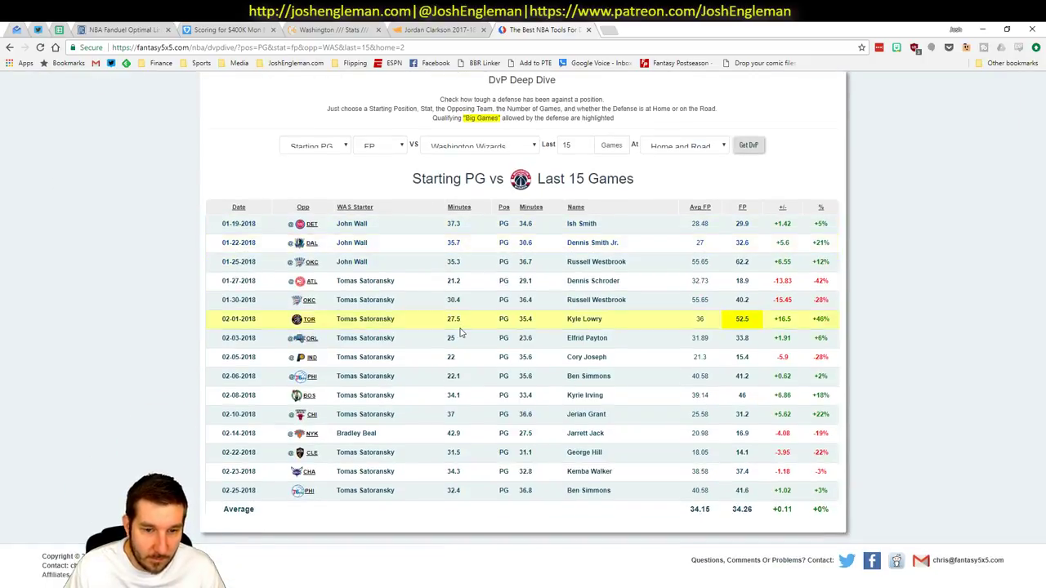
{"action": "double_click", "coordinate": [566, 146]}
{"action": "type", "text": "12"}
{"action": "left_click", "coordinate": [746, 150]}
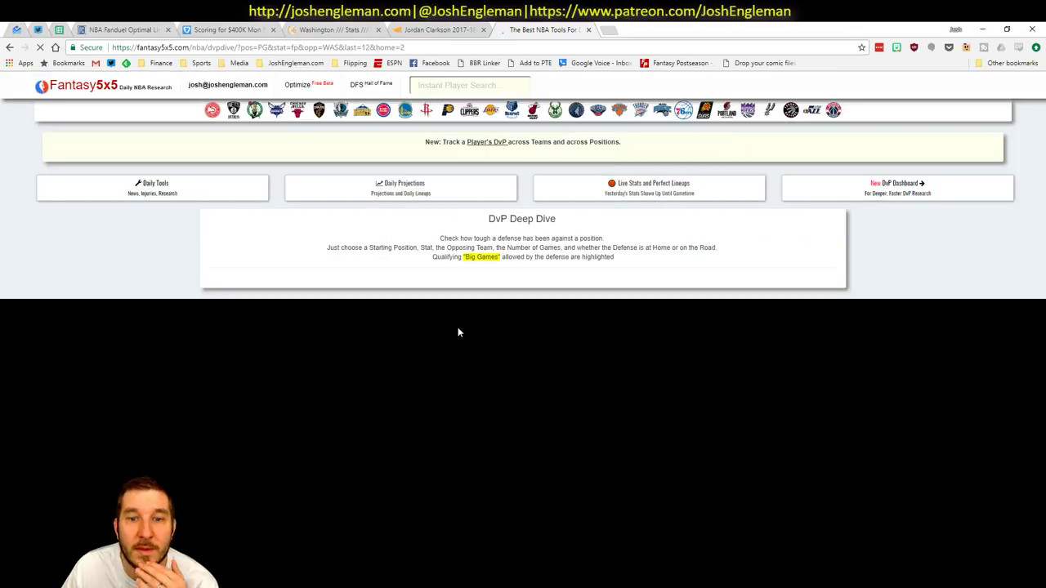
{"action": "scroll", "coordinate": [504, 427], "scroll_direction": "down", "scroll_amount": 1}
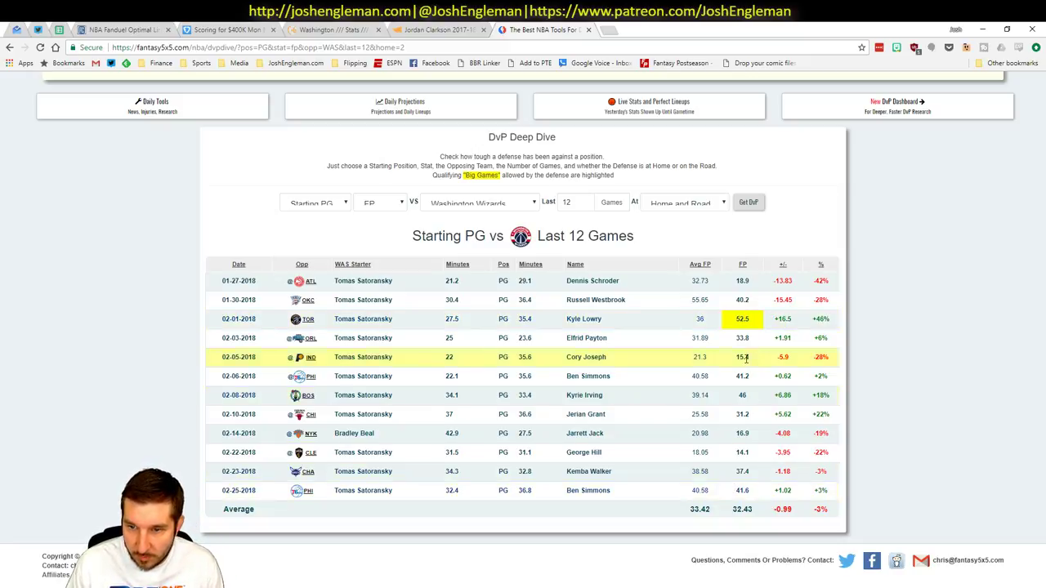
{"action": "key", "text": "alt+Tab"}
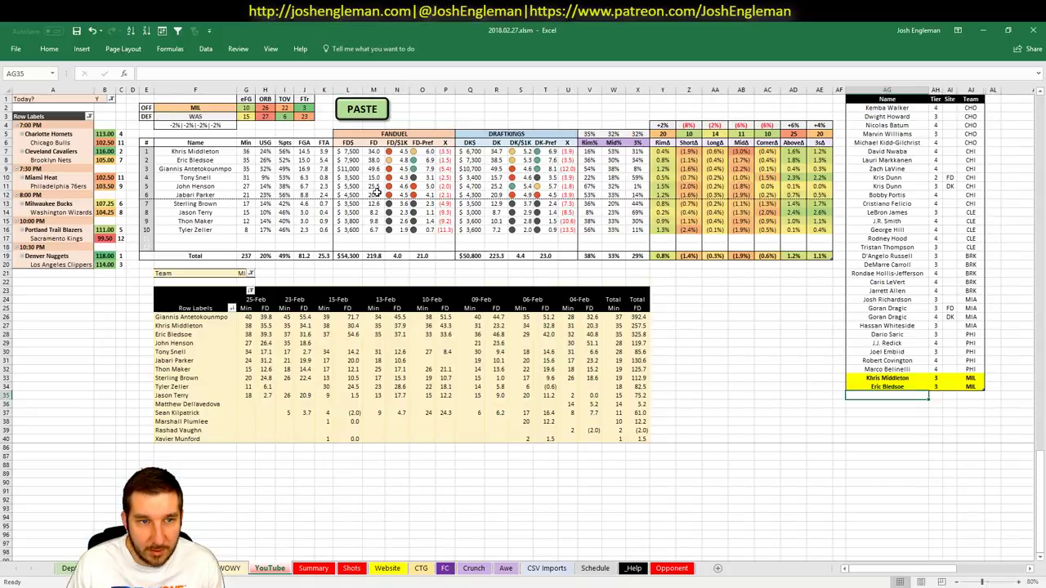
{"action": "left_click", "coordinate": [936, 387]}
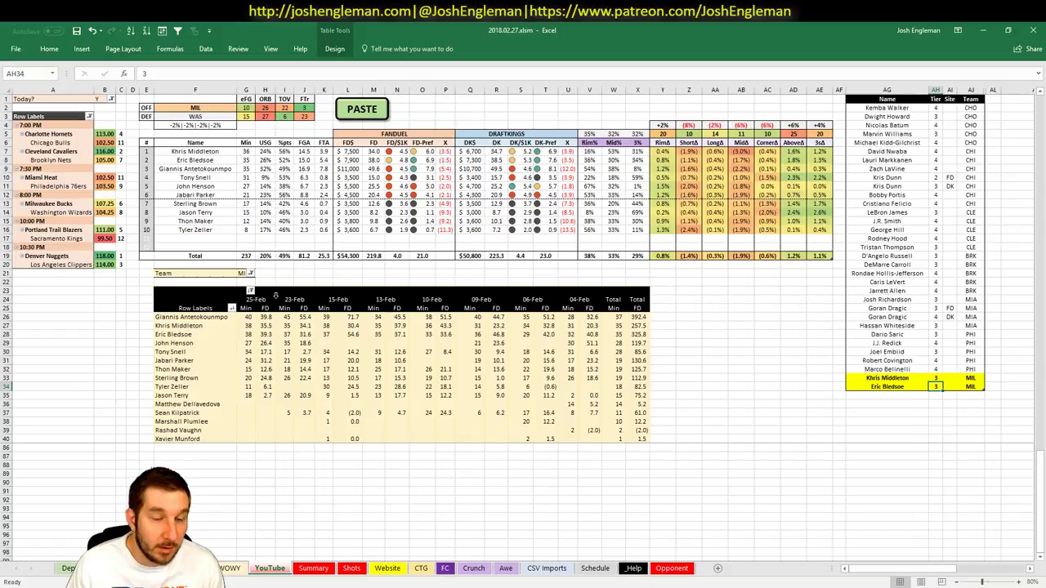
{"action": "left_click", "coordinate": [288, 273]}
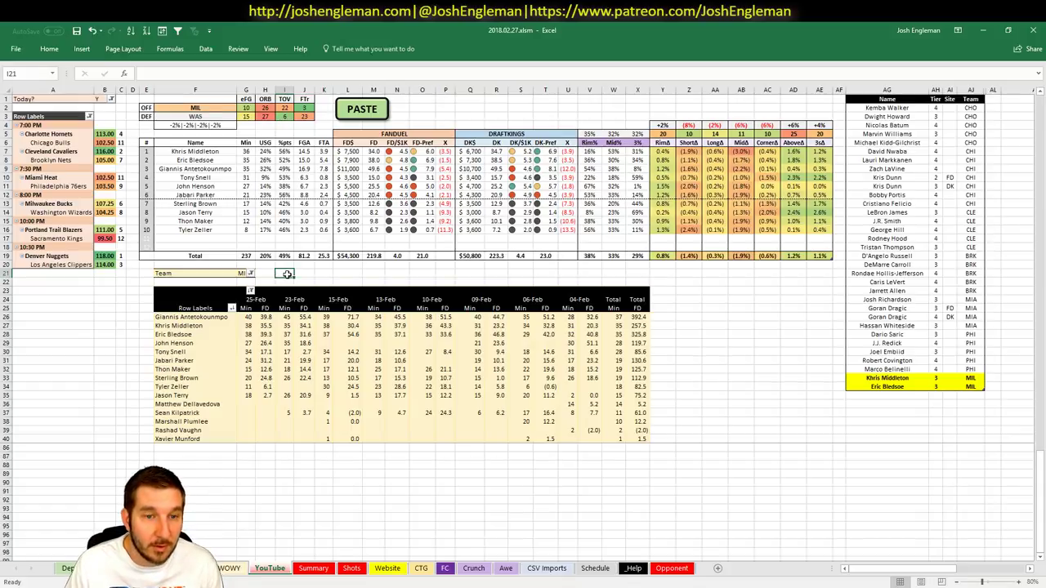
{"action": "left_click", "coordinate": [874, 396]}
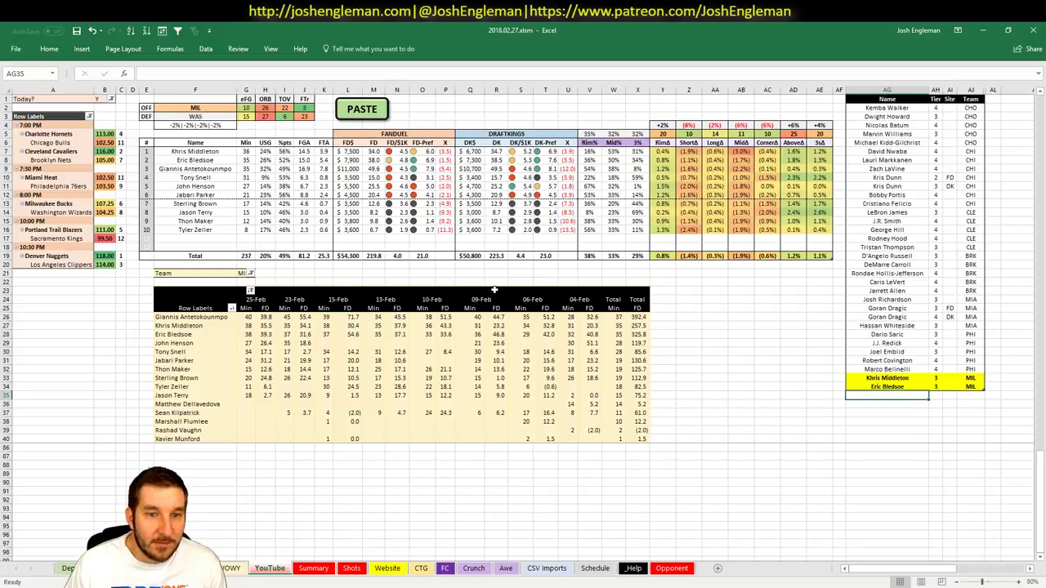
Step: Open Giannis Antetokounmpo from the FanDuel SF list and filter his game log to WAS
{"action": "left_click", "coordinate": [49, 582]}
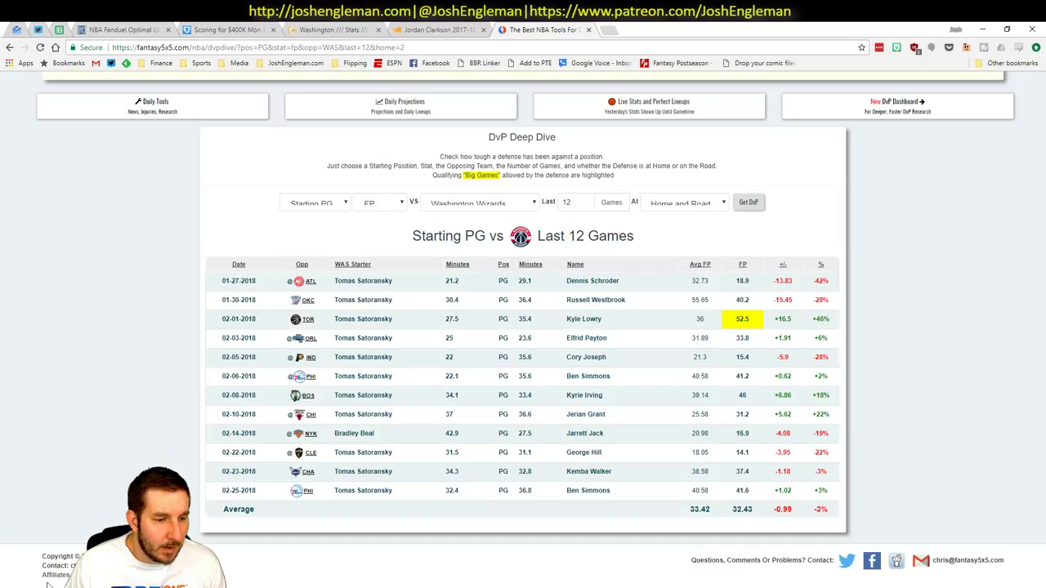
{"action": "left_click", "coordinate": [139, 30]}
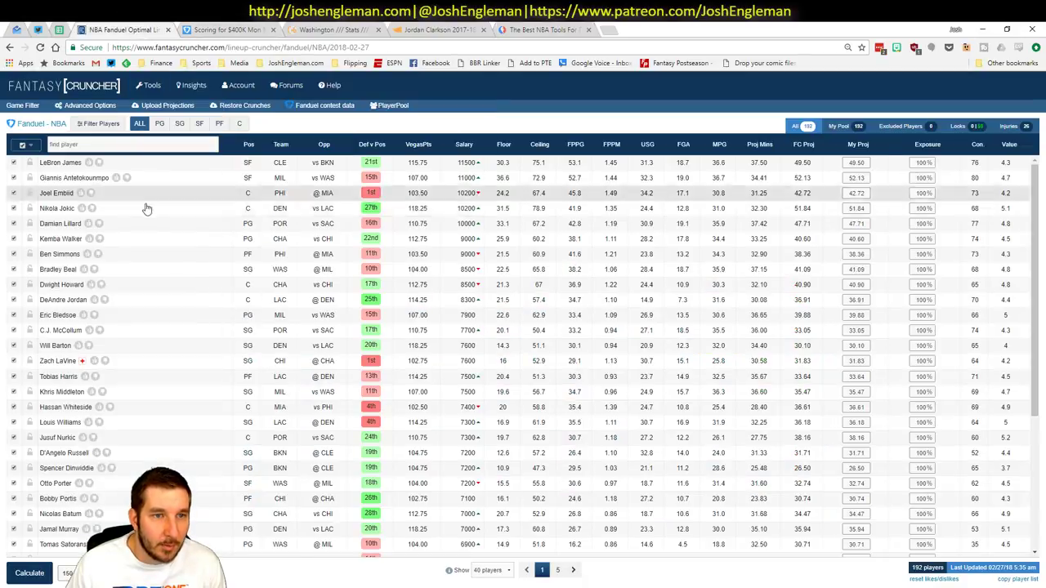
{"action": "left_click", "coordinate": [199, 124]}
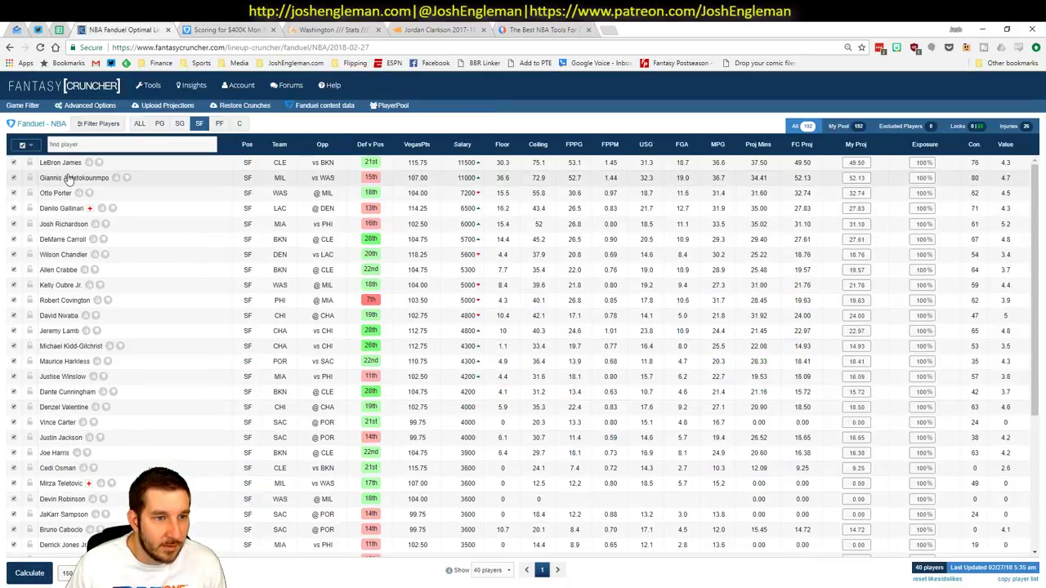
{"action": "left_click", "coordinate": [71, 179]}
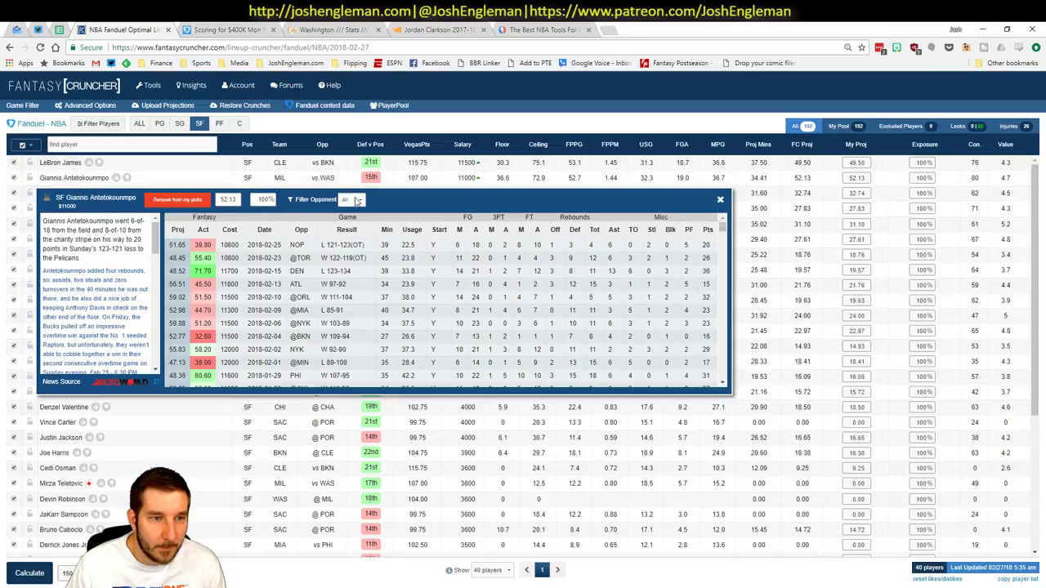
{"action": "left_click", "coordinate": [357, 201]}
{"action": "left_click", "coordinate": [349, 219]}
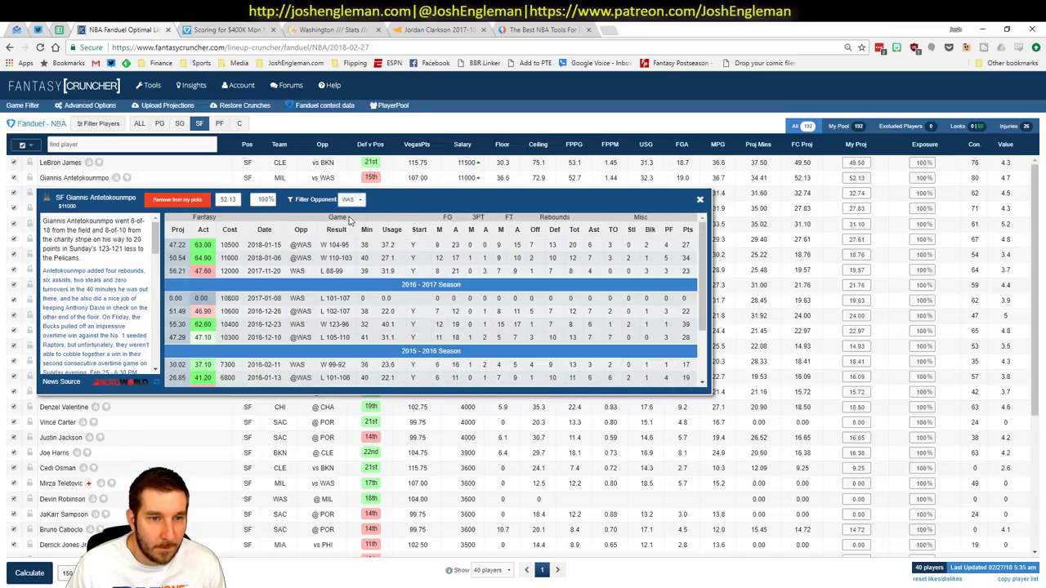
Step: Add Giannis Antetokounmpo to the Excel tier list at tier 3
{"action": "left_click", "coordinate": [700, 202]}
{"action": "key", "text": "alt+Tab"}
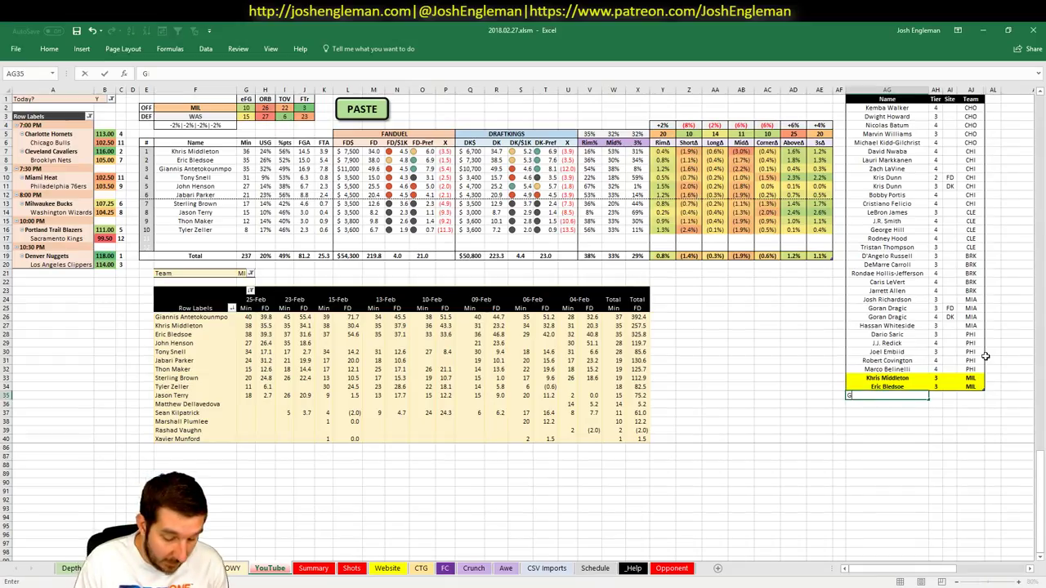
{"action": "type", "text": "Giannis Antetokounmpo"}
{"action": "key", "text": "Tab"}
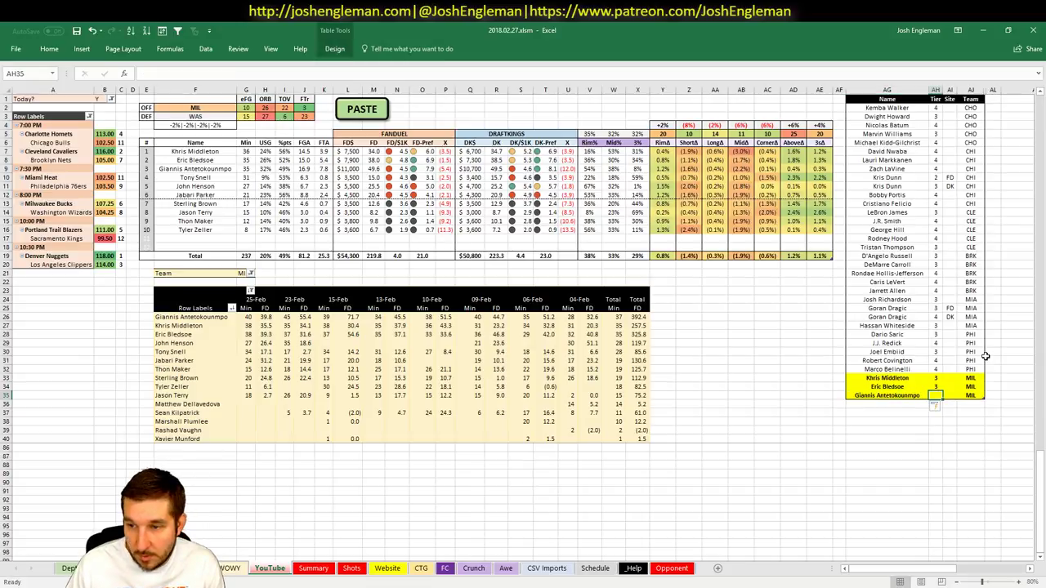
{"action": "type", "text": "3"}
{"action": "key", "text": "Return"}
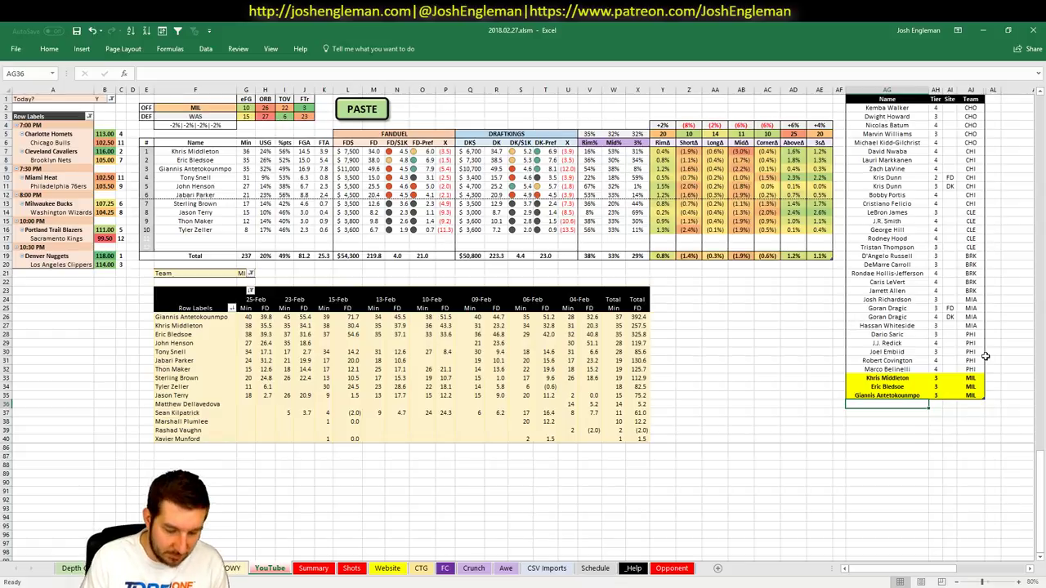
Step: Add John Henson and Jabari Parker at tier 4
{"action": "type", "text": "John Henson"}
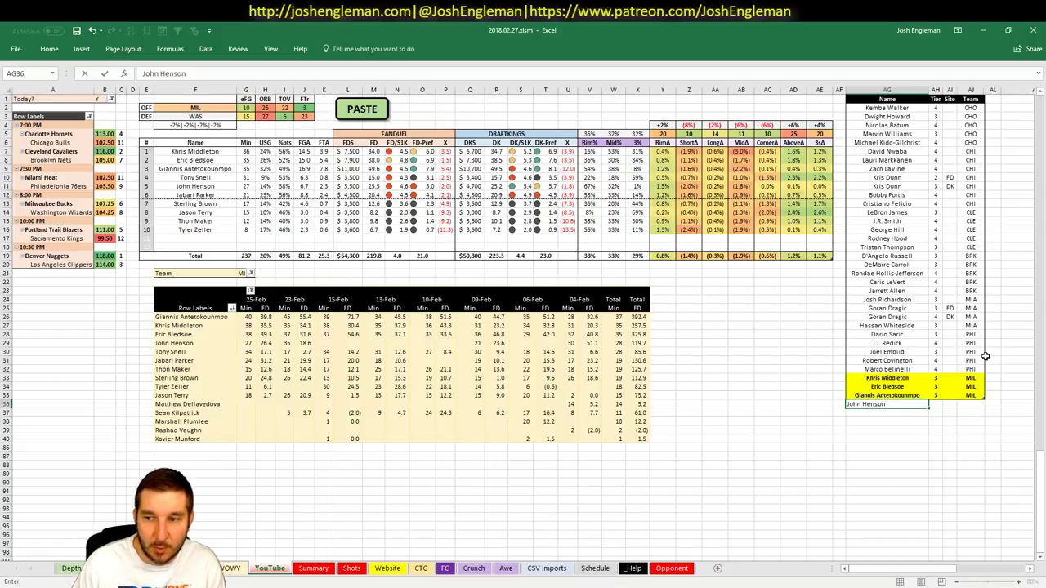
{"action": "key", "text": "Tab"}
{"action": "type", "text": "4"}
{"action": "key", "text": "Return"}
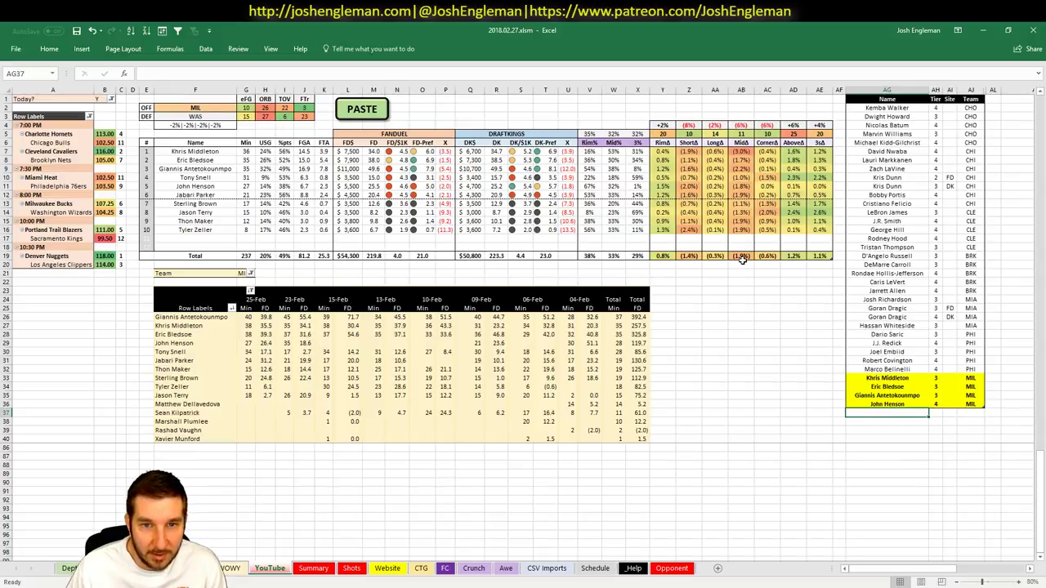
{"action": "type", "text": "Jabari"}
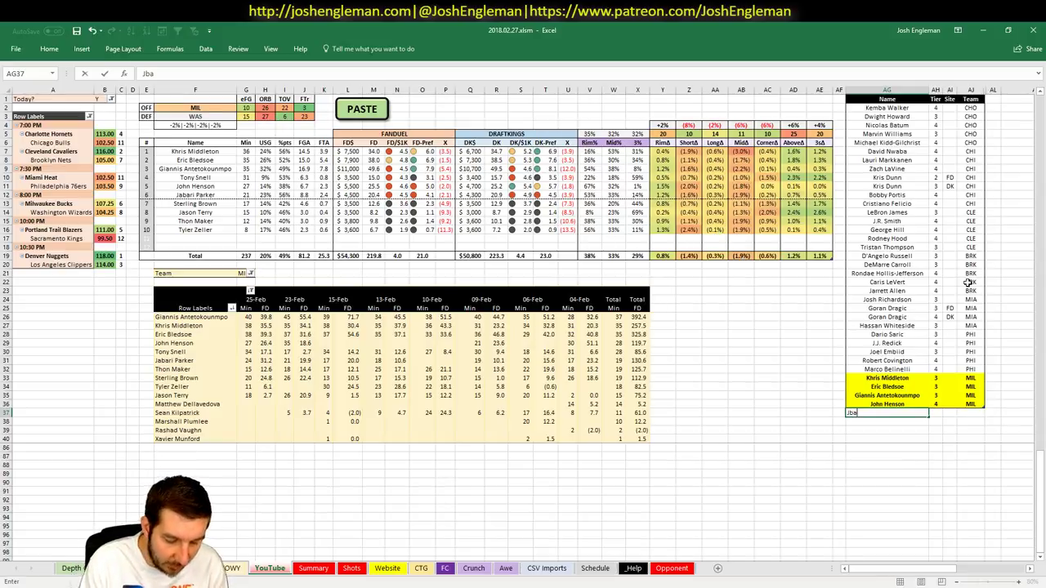
{"action": "type", "text": " Parke"}
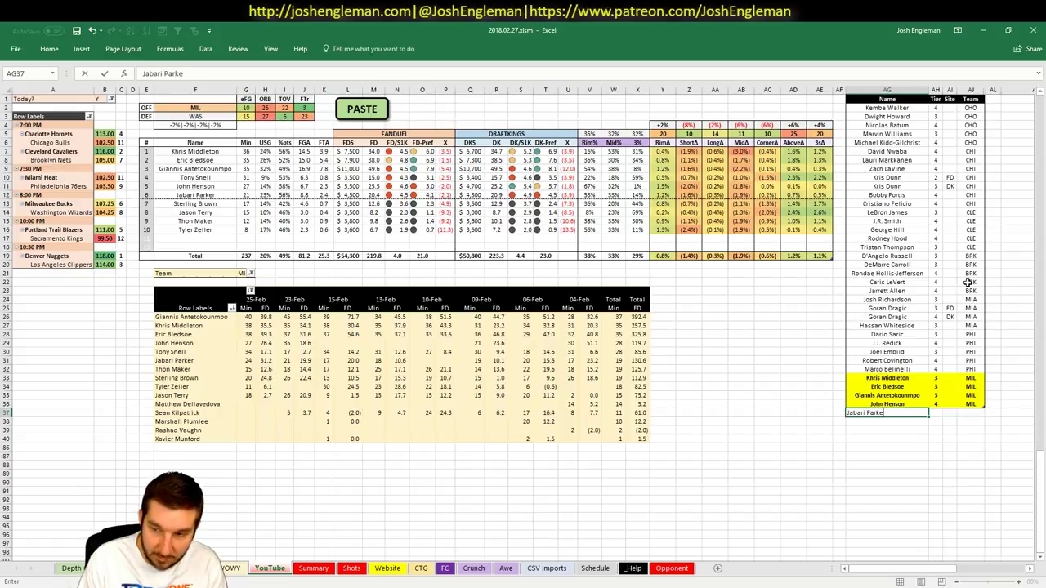
{"action": "type", "text": "r"}
{"action": "key", "text": "Return"}
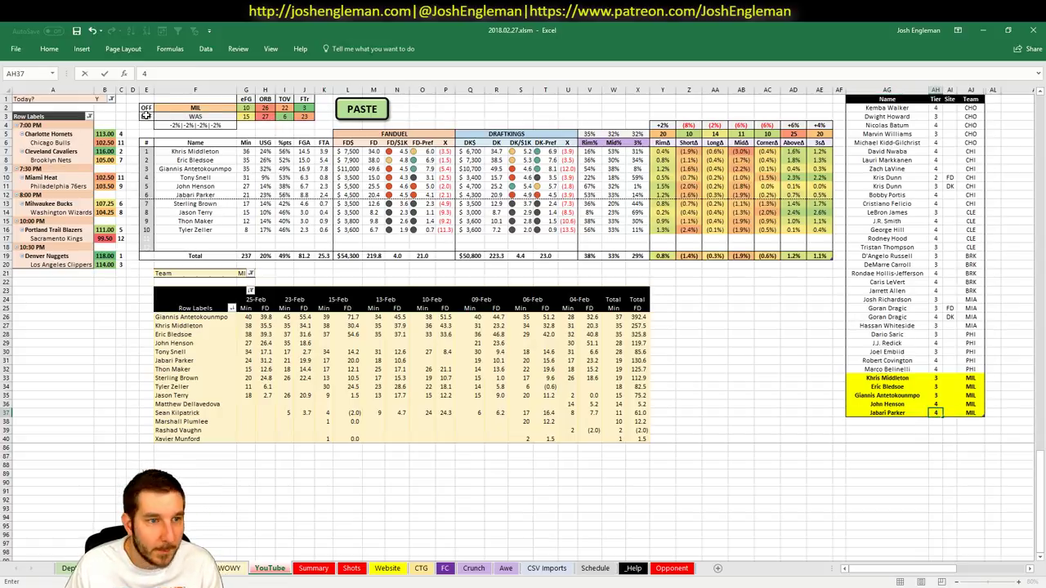
{"action": "left_click", "coordinate": [206, 107]}
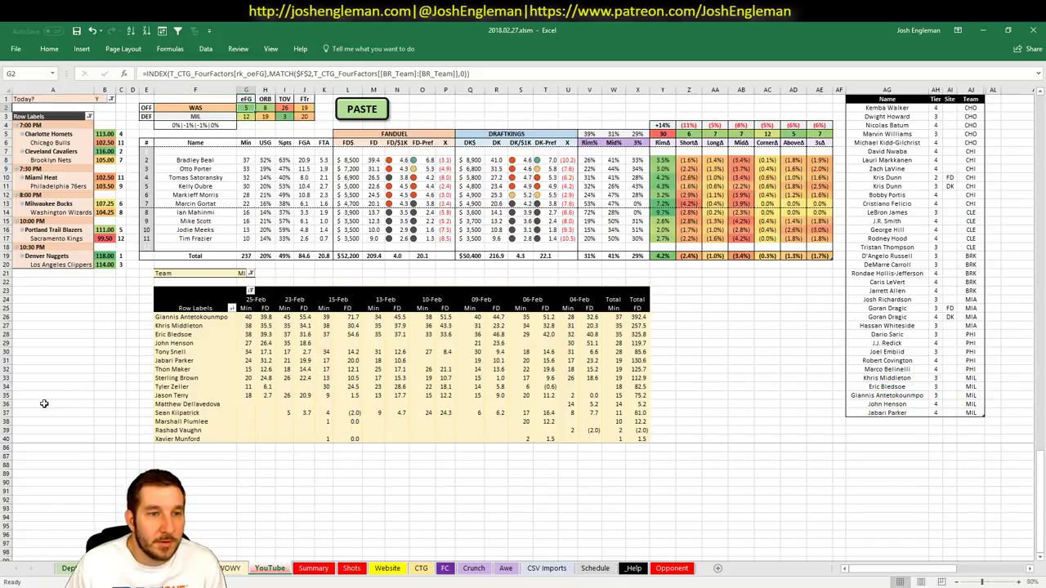
Step: Inspect the player-name formulas and flip between the depth chart and projections sheets
{"action": "left_click", "coordinate": [915, 420]}
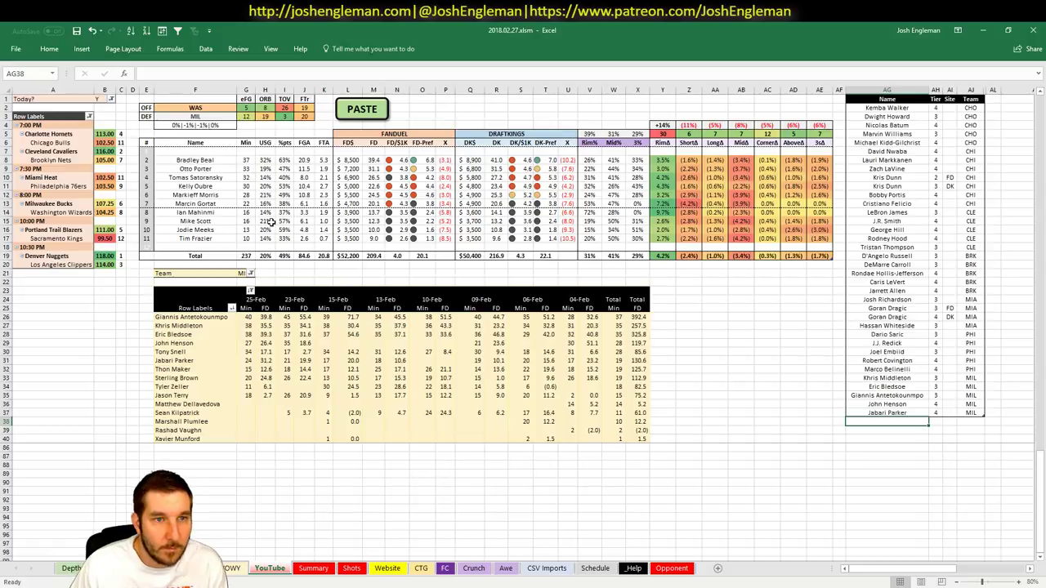
{"action": "left_click", "coordinate": [232, 188]}
{"action": "left_click", "coordinate": [212, 150]}
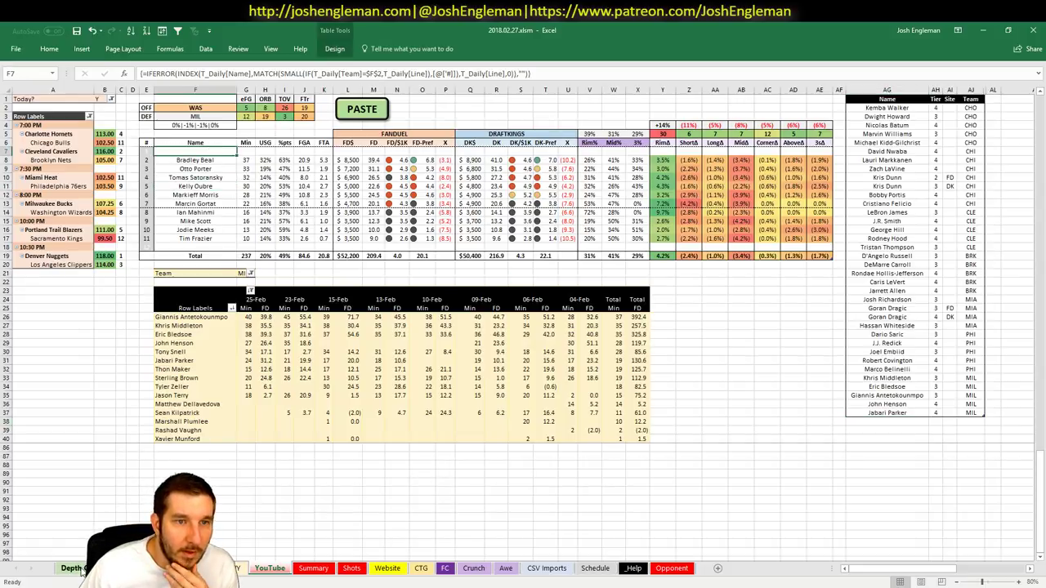
{"action": "key", "text": "ctrl+Page_Up"}
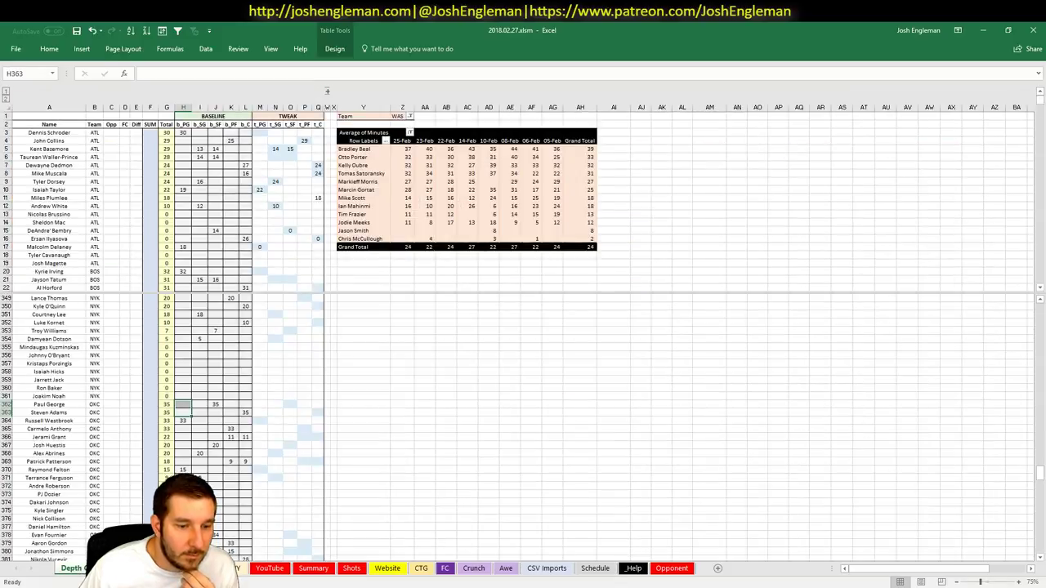
{"action": "key", "text": "ctrl+Page_Down"}
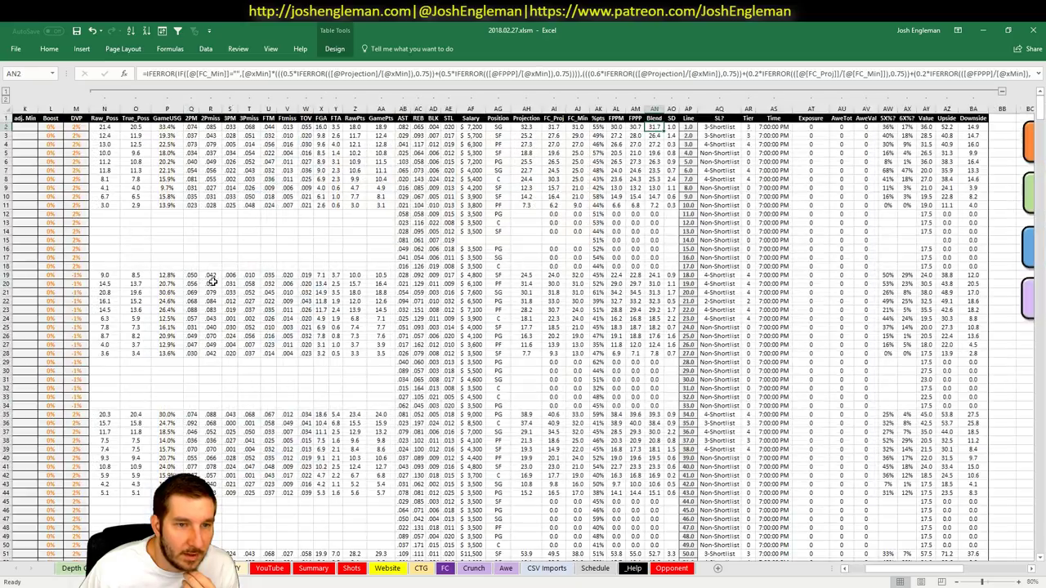
Step: Refresh the WAS shortlist, copy it into the name list, and add Bradley Beal
{"action": "left_click", "coordinate": [1003, 93]}
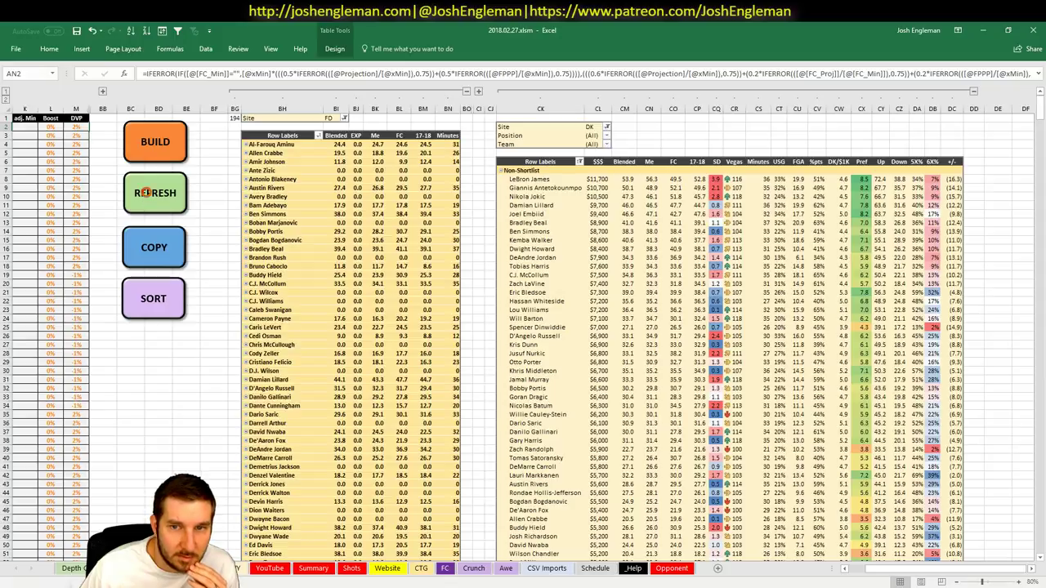
{"action": "left_click", "coordinate": [145, 193]}
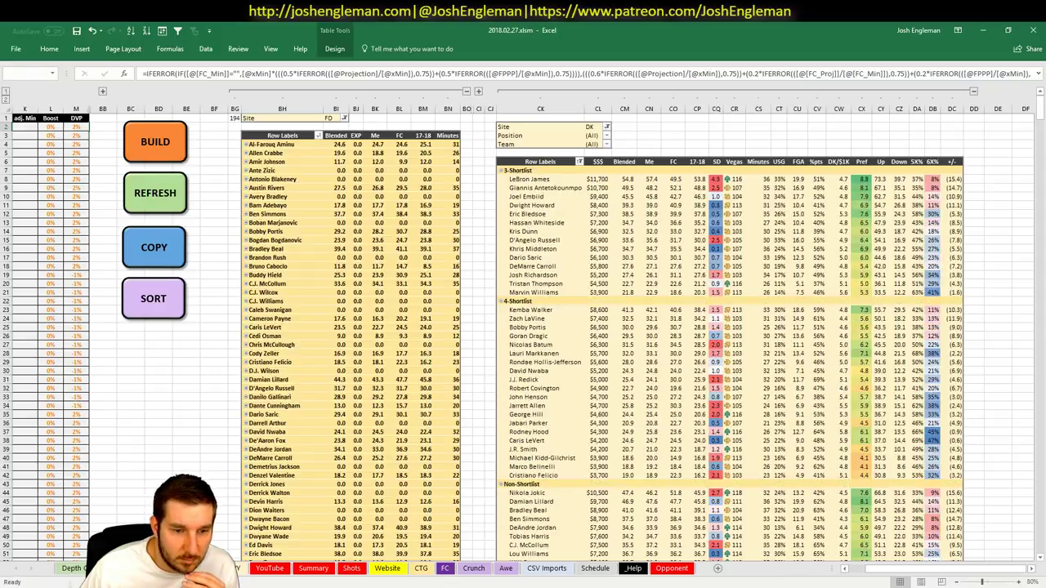
{"action": "left_click", "coordinate": [153, 247]}
{"action": "left_click", "coordinate": [905, 420]}
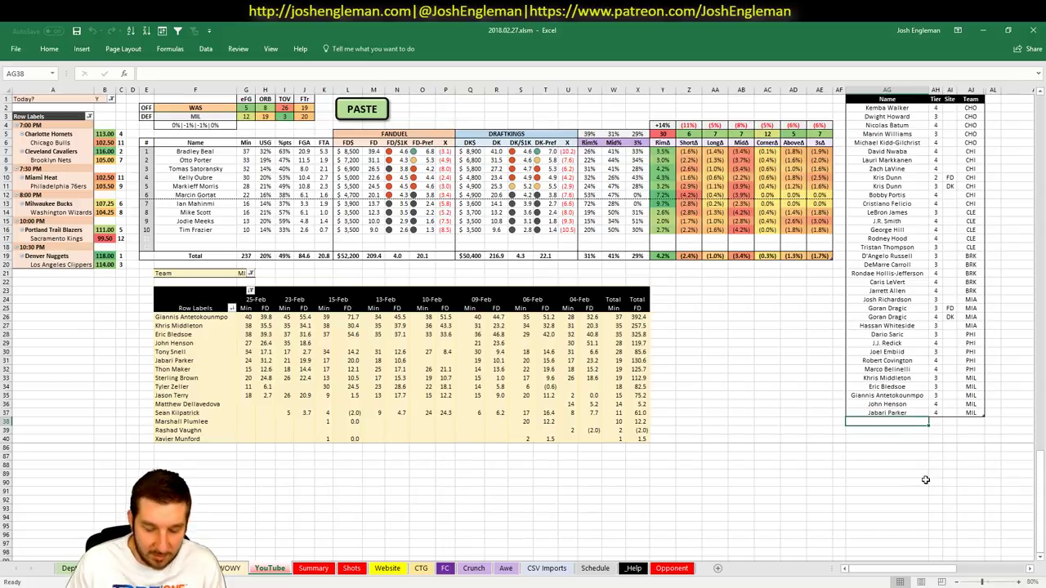
{"action": "type", "text": "Bradley Beal"}
{"action": "key", "text": "Tab"}
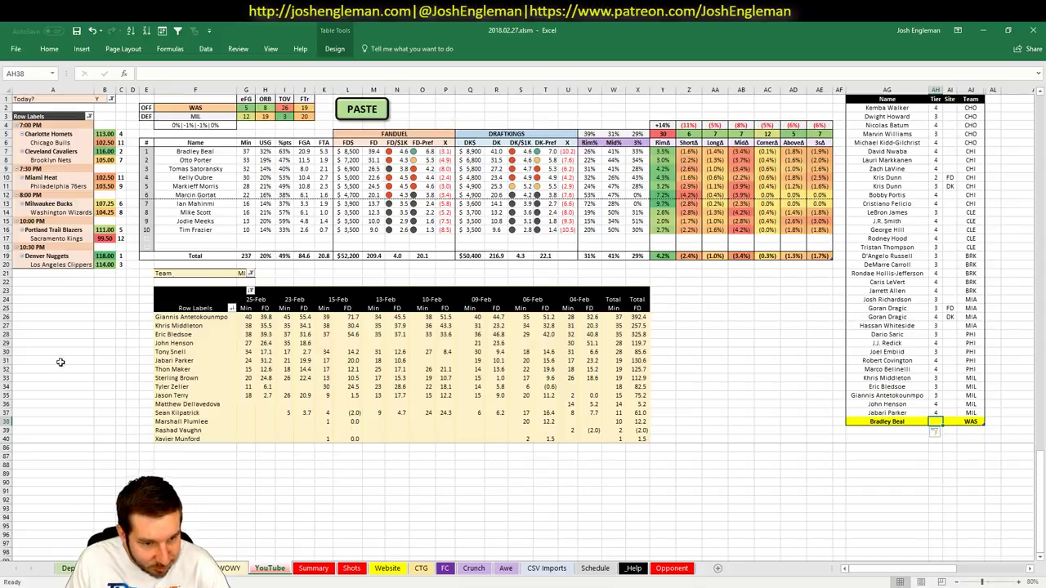
Step: Search Google for 'jason kidd fired' and skim the SI.com article
{"action": "key", "text": "alt+Tab"}
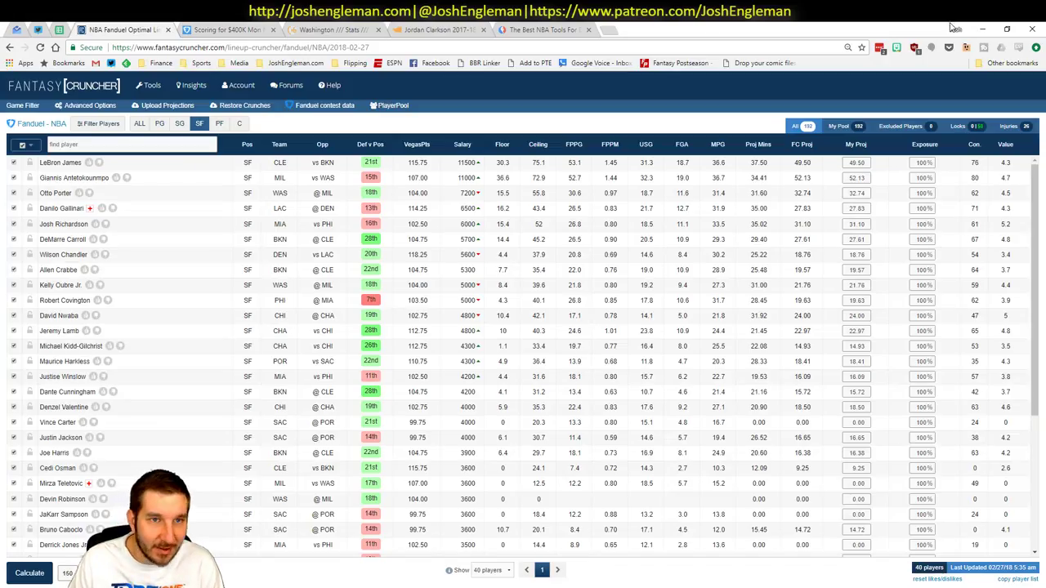
{"action": "left_click", "coordinate": [622, 34]}
{"action": "type", "text": "jason kidd"}
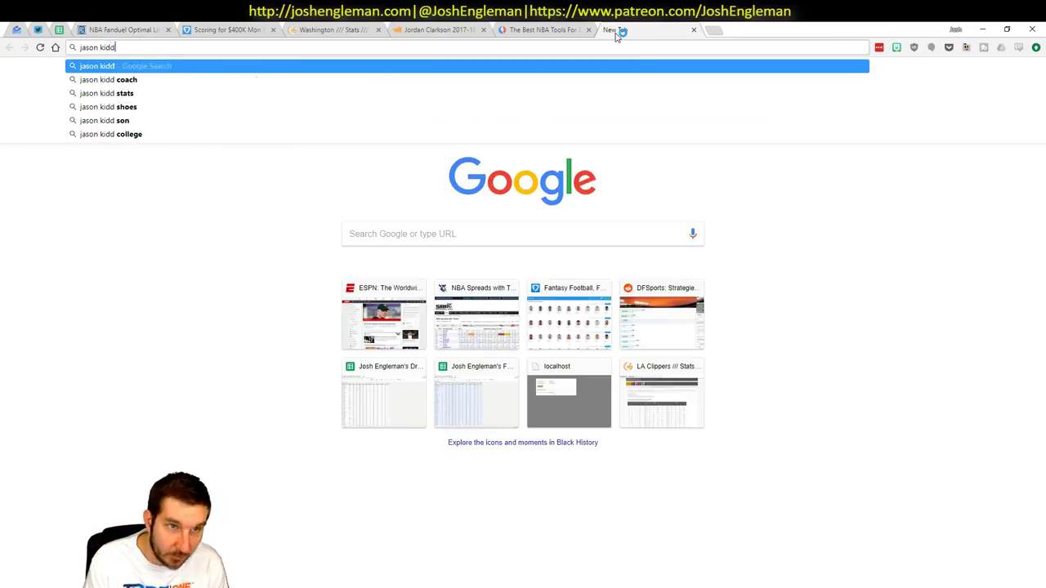
{"action": "type", "text": " fired"}
{"action": "key", "text": "Return"}
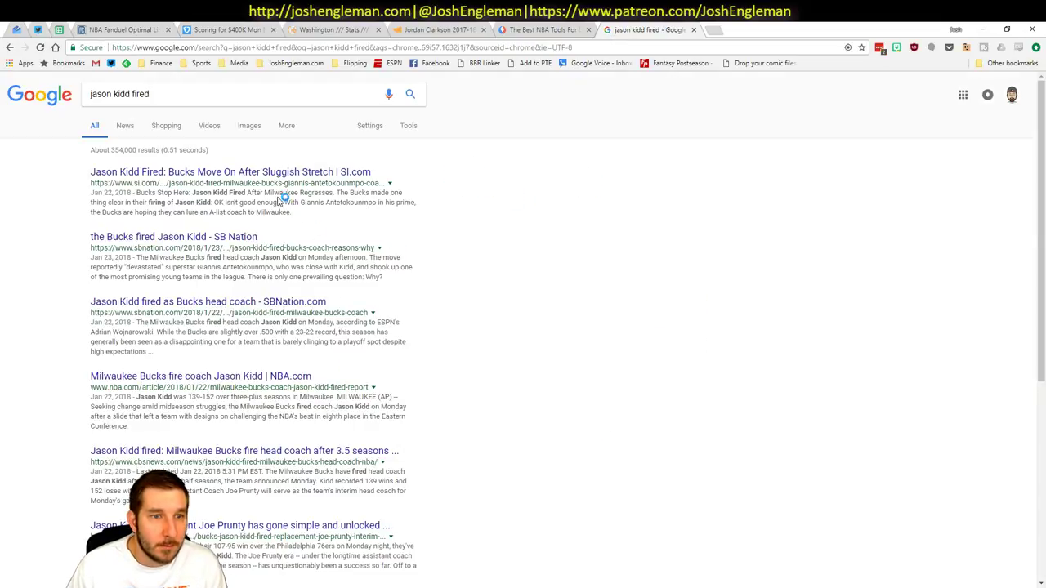
{"action": "left_click", "coordinate": [255, 171]}
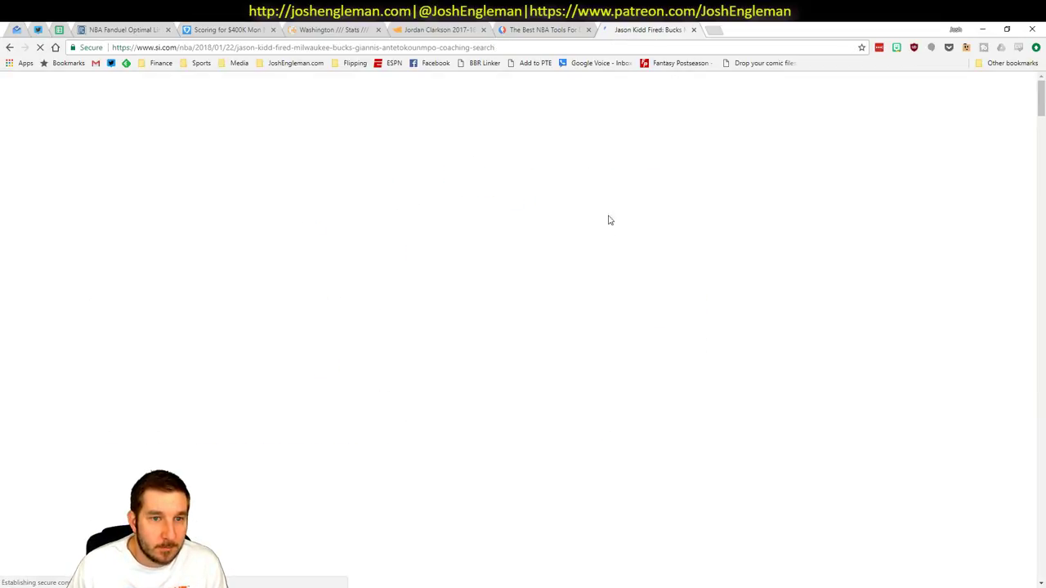
{"action": "scroll", "coordinate": [135, 280], "scroll_direction": "down", "scroll_amount": 5}
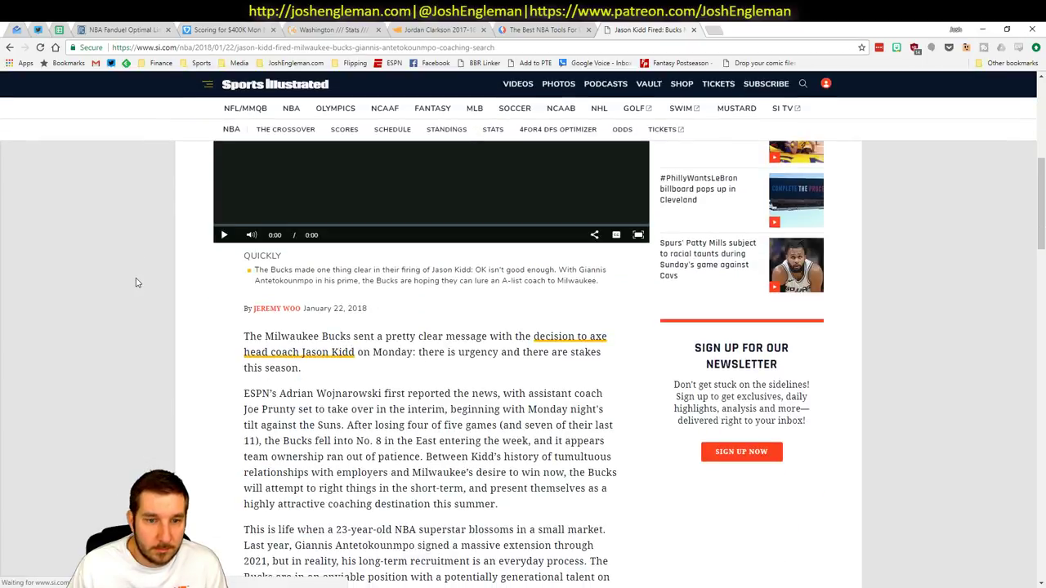
{"action": "scroll", "coordinate": [136, 280], "scroll_direction": "up", "scroll_amount": 5}
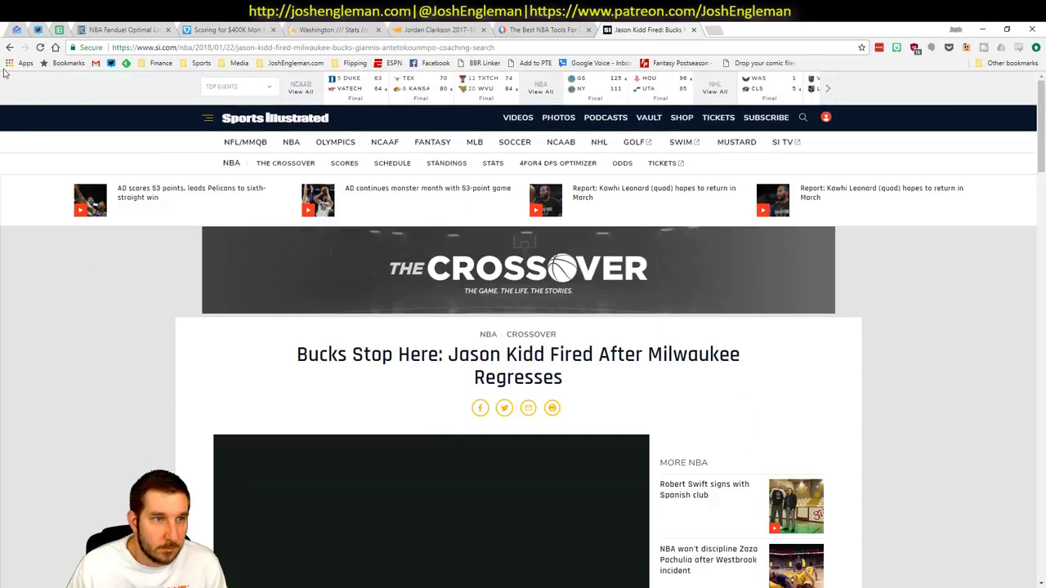
{"action": "left_click", "coordinate": [9, 47]}
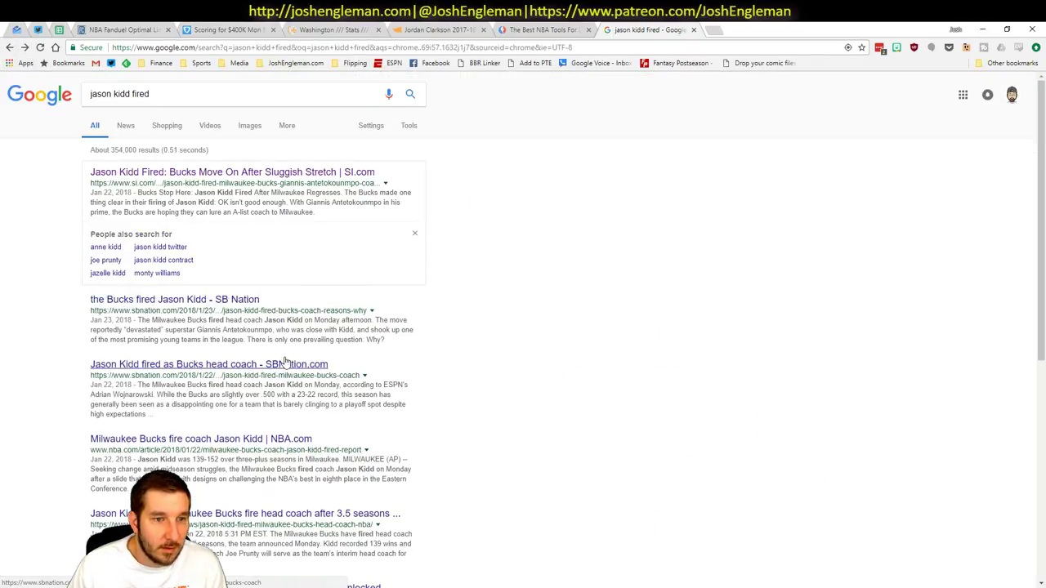
Step: Load the Cleaning the Glass league four factors starting 01/23/18
{"action": "left_click", "coordinate": [452, 30]}
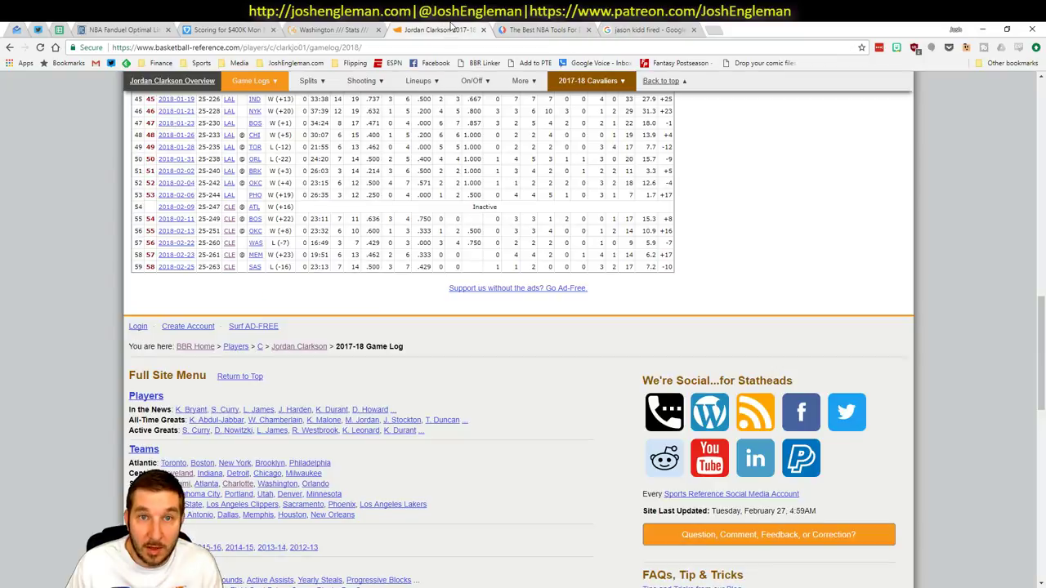
{"action": "left_click", "coordinate": [339, 28]}
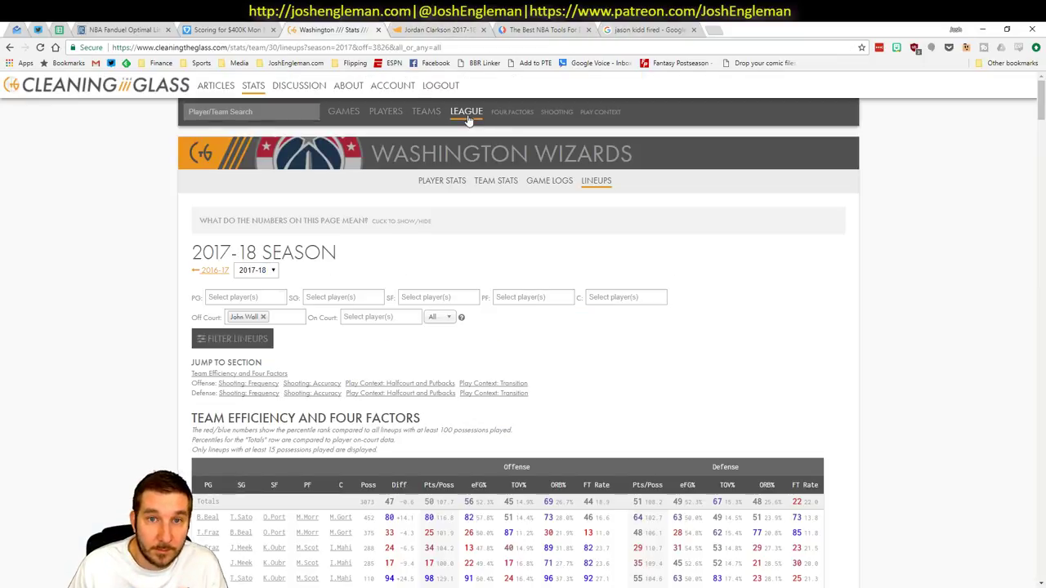
{"action": "left_click", "coordinate": [506, 113]}
{"action": "left_click", "coordinate": [390, 42]}
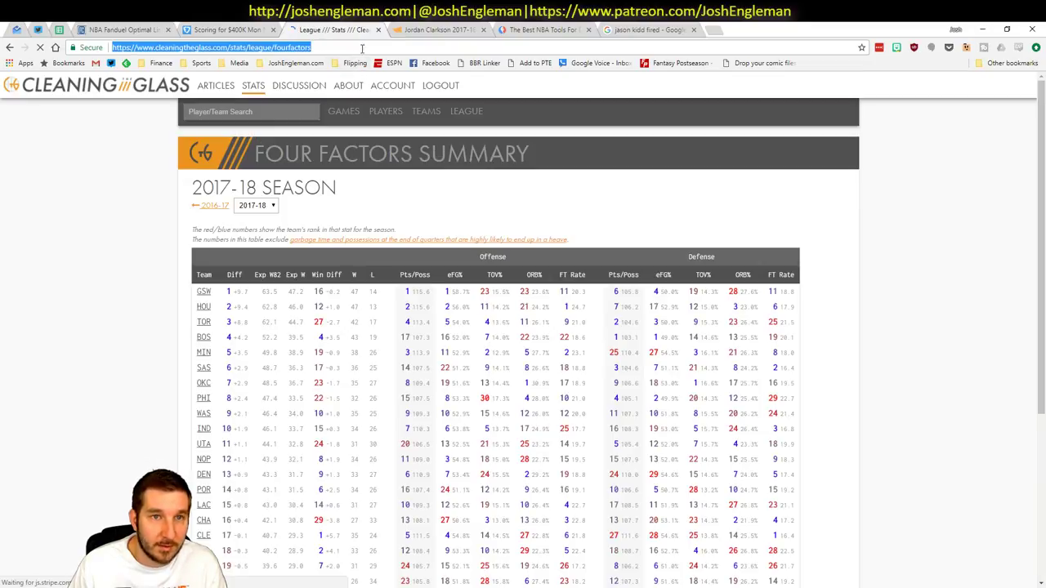
{"action": "left_click", "coordinate": [390, 43]}
{"action": "type", "text": "?sta"}
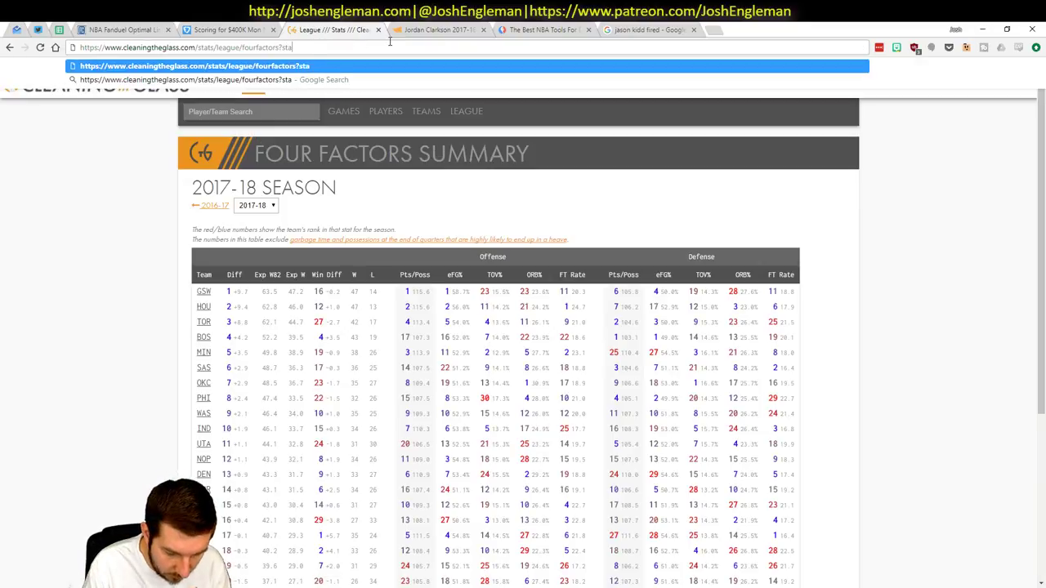
{"action": "type", "text": "rt=01/23/18"}
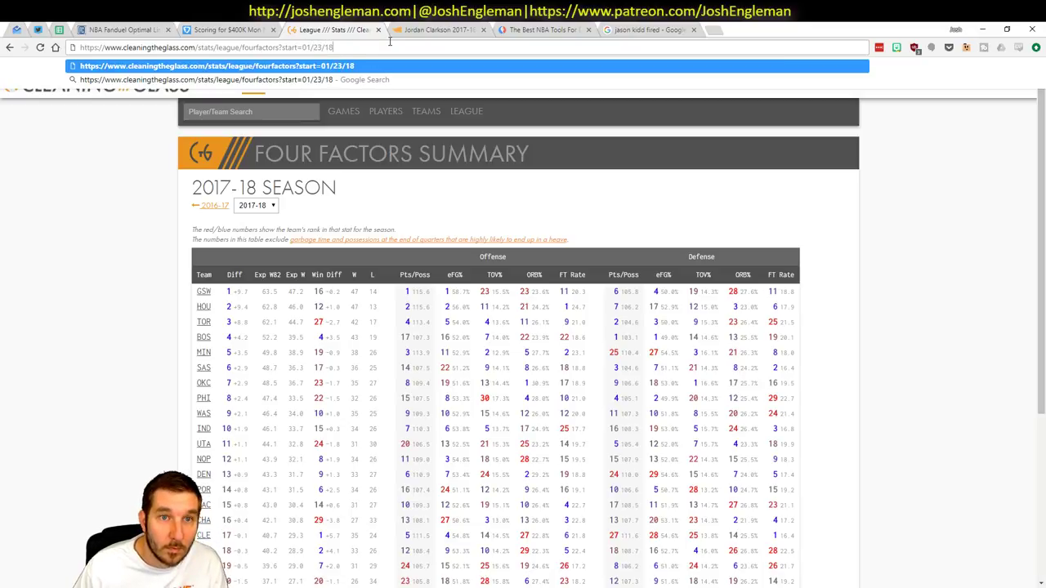
{"action": "key", "text": "Return"}
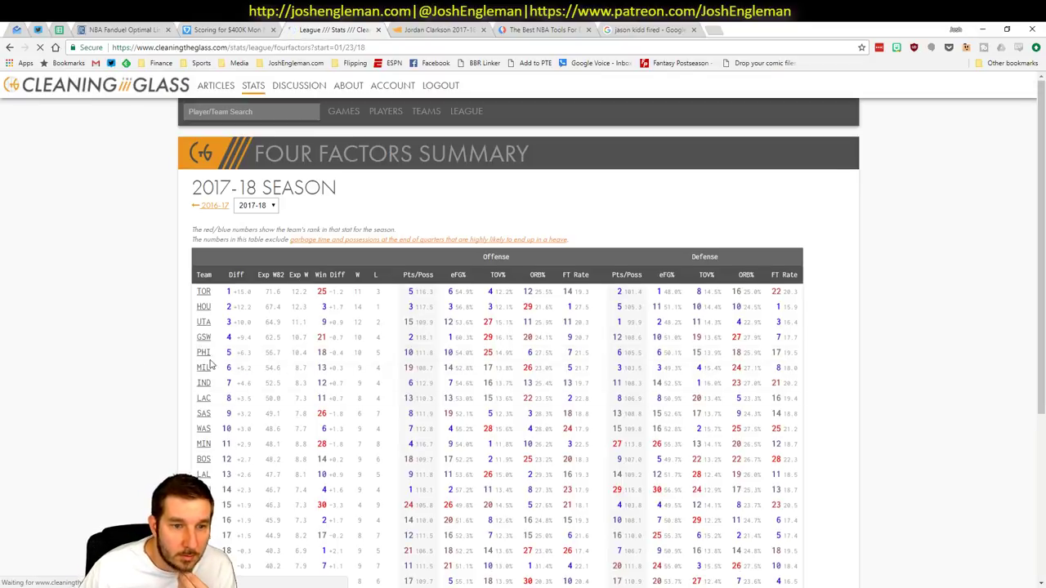
Step: Sort teams by defensive points per possession, return to the summary page, then go back to Excel
{"action": "scroll", "coordinate": [231, 363], "scroll_direction": "down", "scroll_amount": 1}
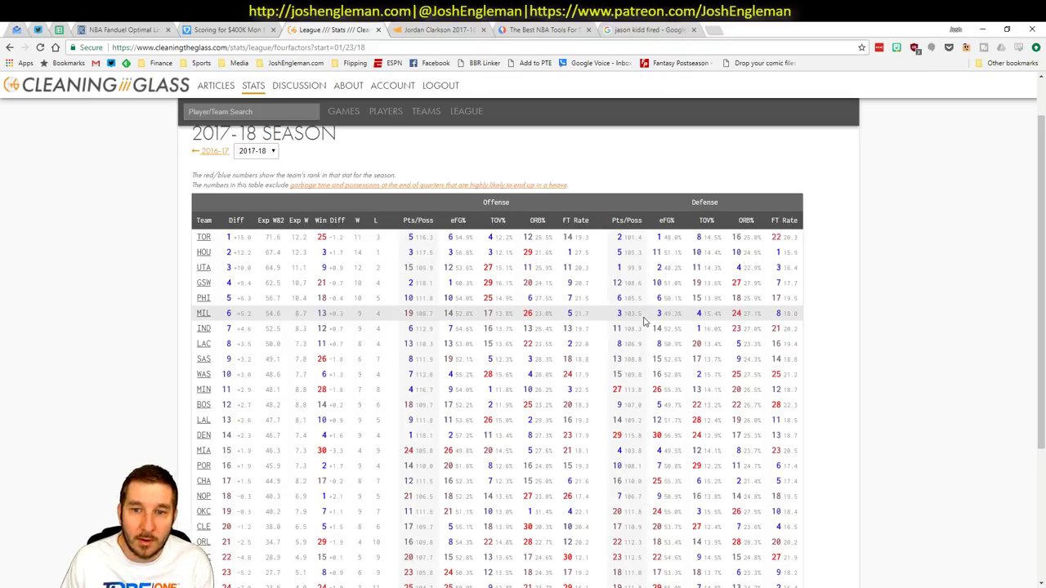
{"action": "left_click", "coordinate": [639, 223]}
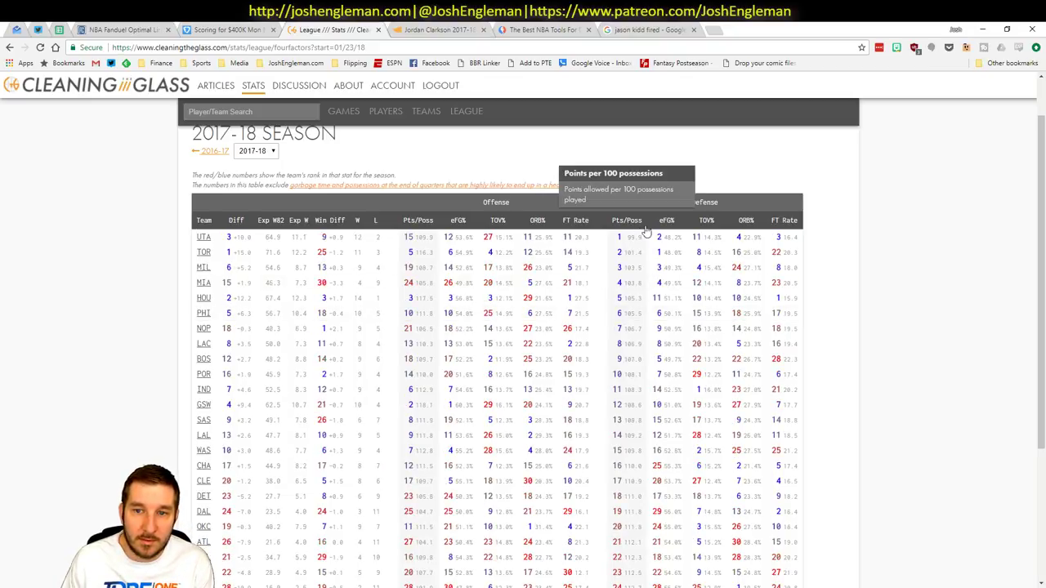
{"action": "left_click", "coordinate": [10, 49]}
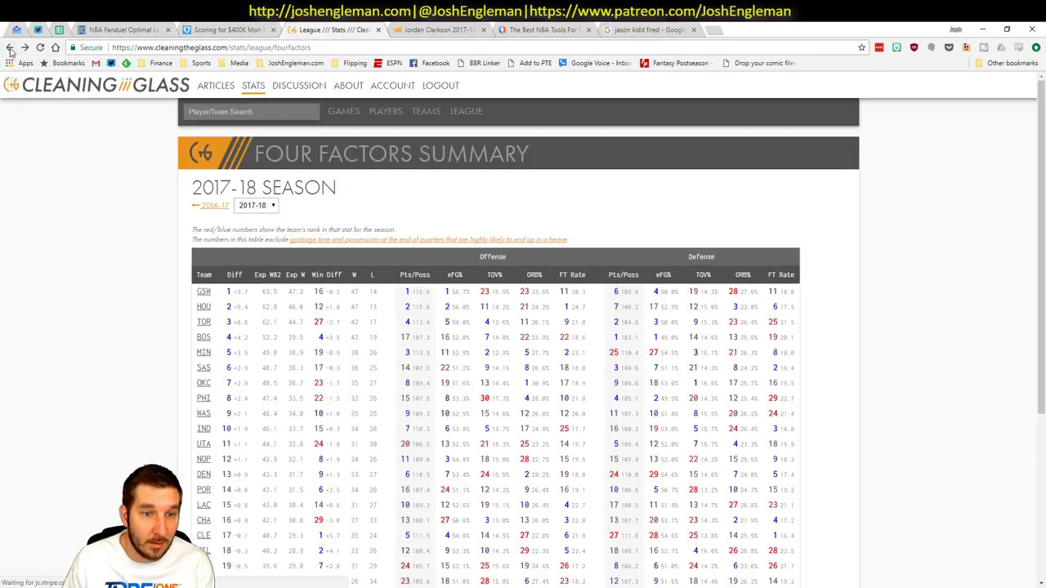
{"action": "scroll", "coordinate": [318, 449], "scroll_direction": "down", "scroll_amount": 2}
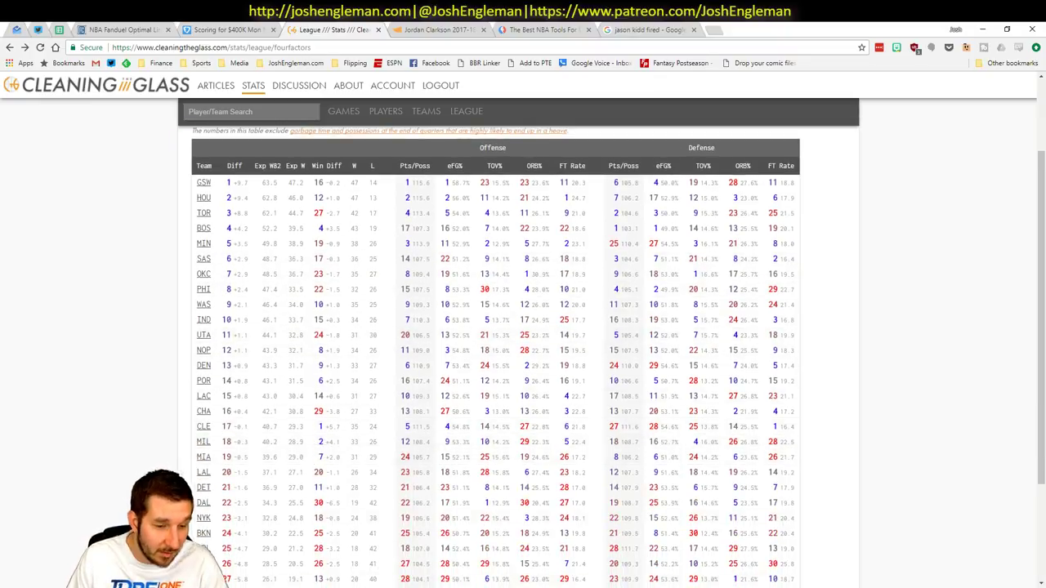
{"action": "key", "text": "alt+Tab"}
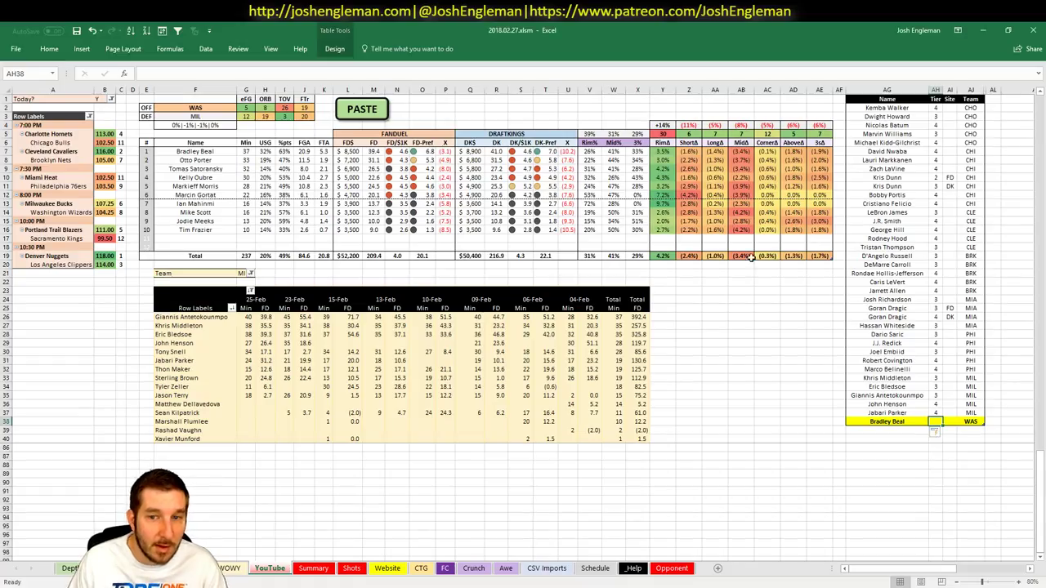
{"action": "left_click", "coordinate": [689, 317]}
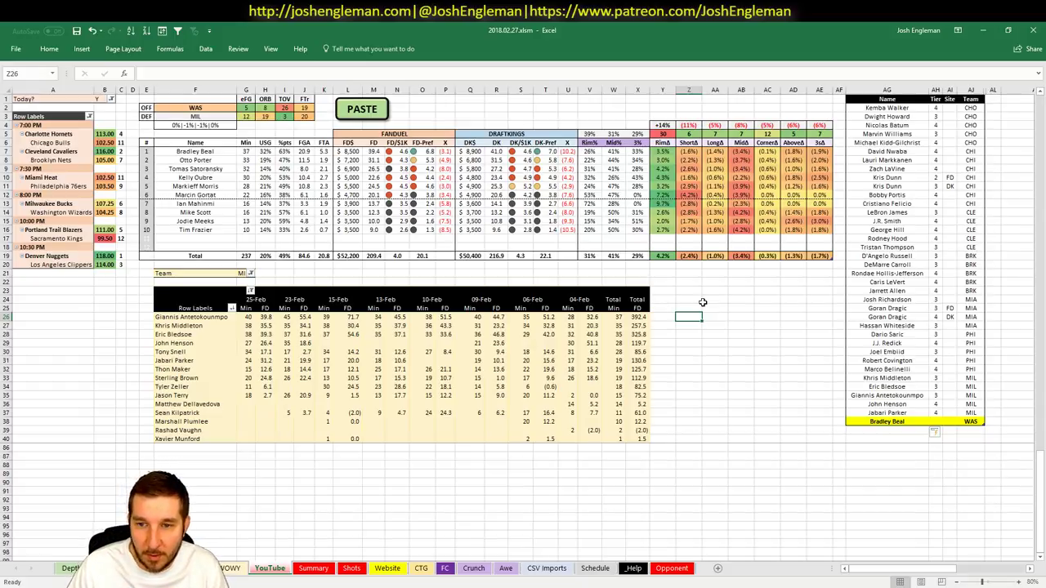
{"action": "left_click", "coordinate": [714, 308]}
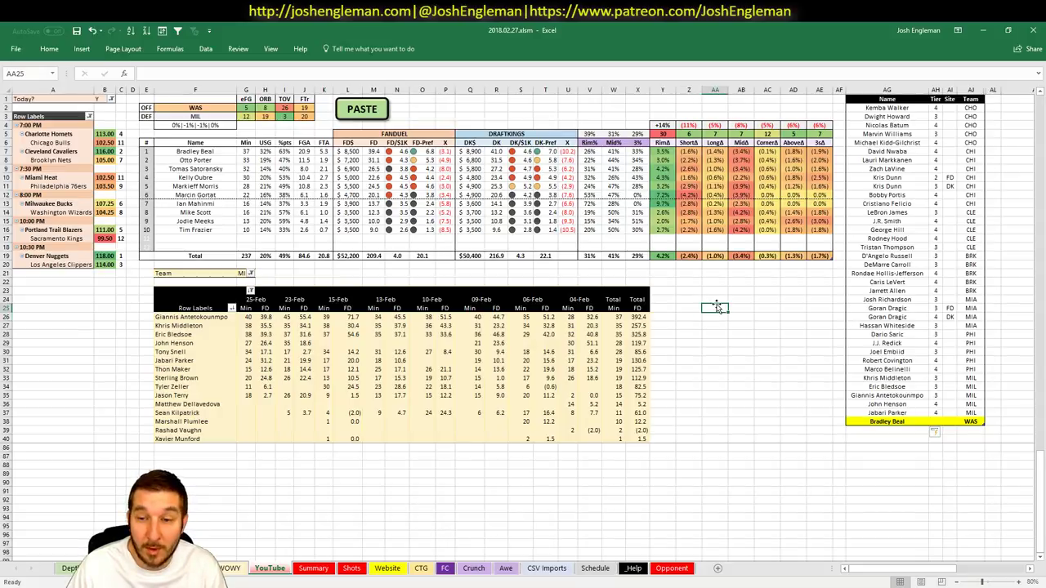
{"action": "left_click", "coordinate": [715, 301]}
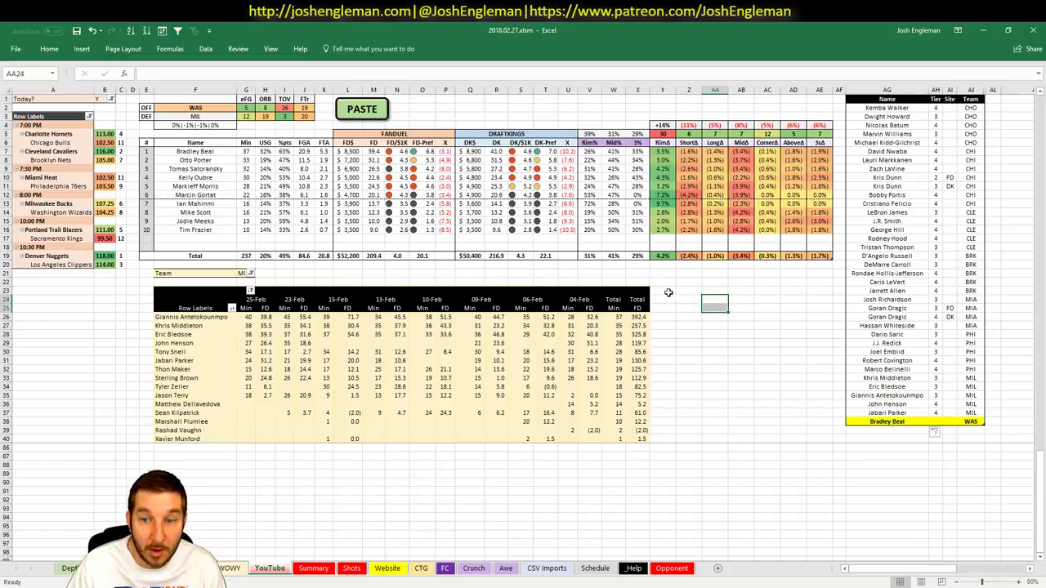
{"action": "left_click_drag", "start_coordinate": [668, 293], "coordinate": [736, 312]}
{"action": "left_click", "coordinate": [736, 314]}
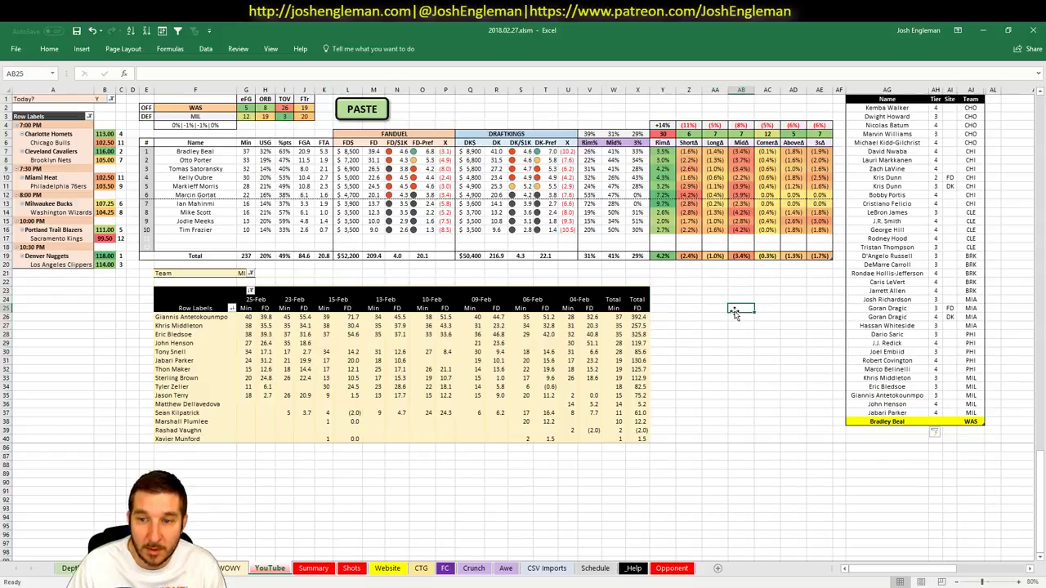
{"action": "left_click", "coordinate": [888, 429]}
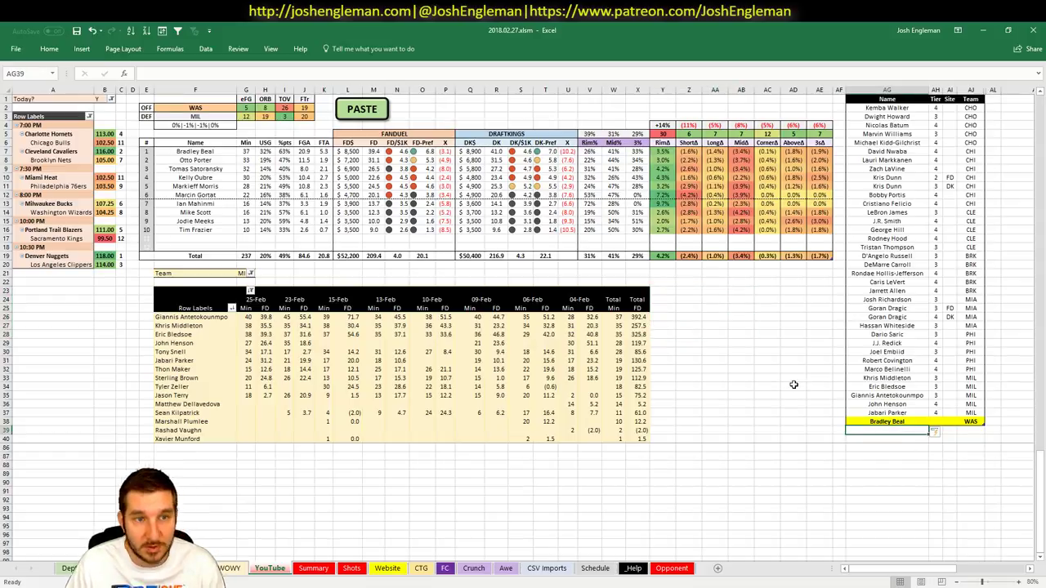
{"action": "left_click", "coordinate": [935, 421]}
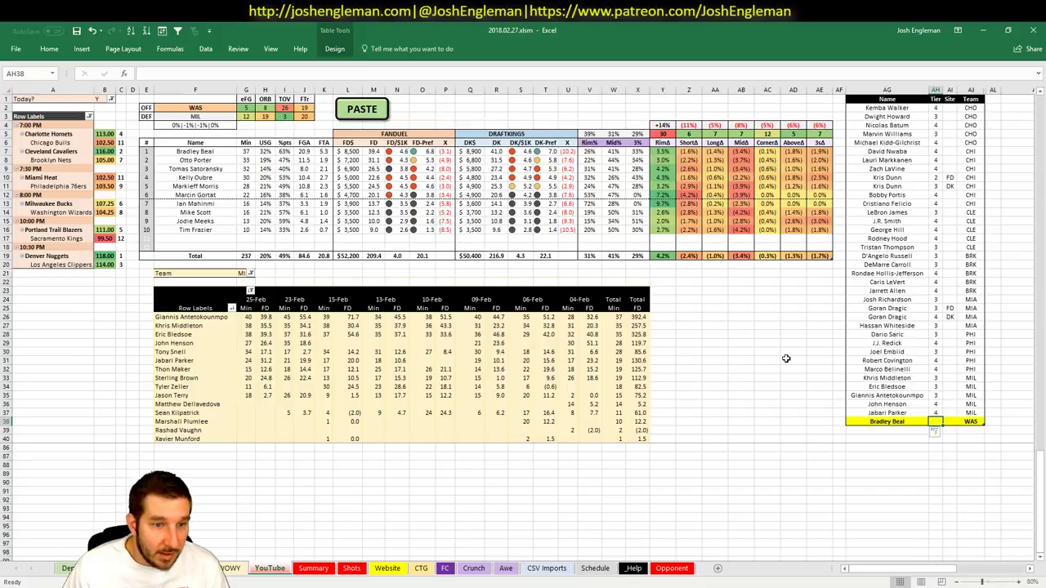
Step: Filter the minutes pivot table to WAS and give Bradley Beal tier 3
{"action": "left_click", "coordinate": [246, 273]}
{"action": "type", "text": "WAS"}
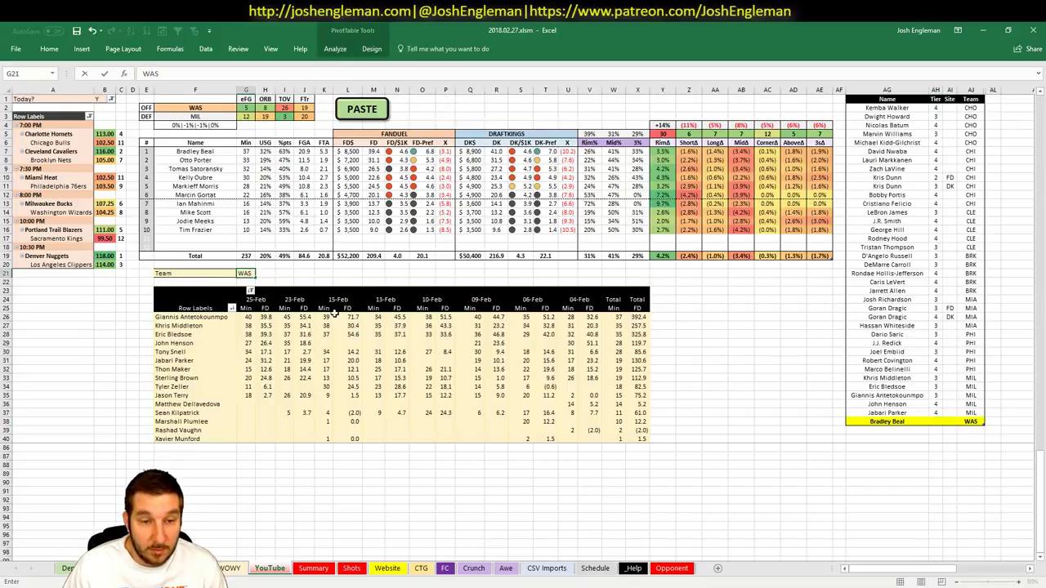
{"action": "key", "text": "Tab"}
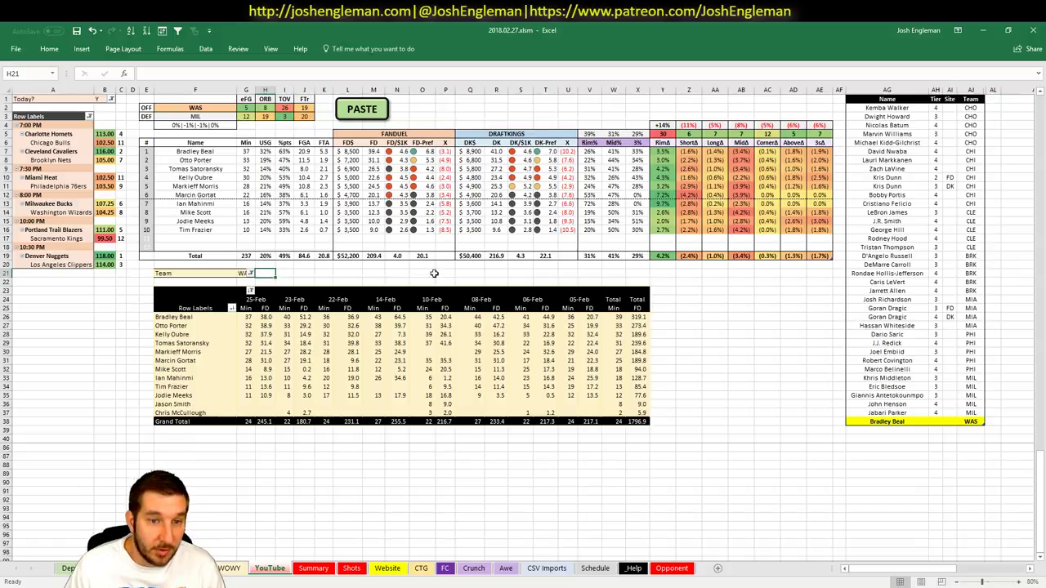
{"action": "left_click", "coordinate": [937, 421]}
{"action": "type", "text": "3"}
Step: Add Otto Porter to the tier list with tier 3
{"action": "left_click", "coordinate": [905, 431]}
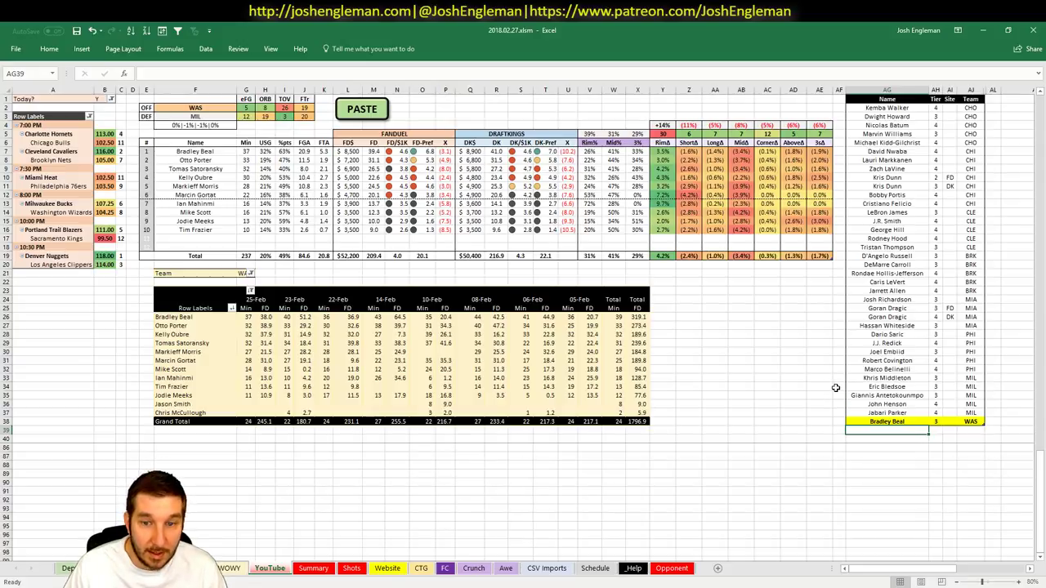
{"action": "type", "text": "Otto Poe"}
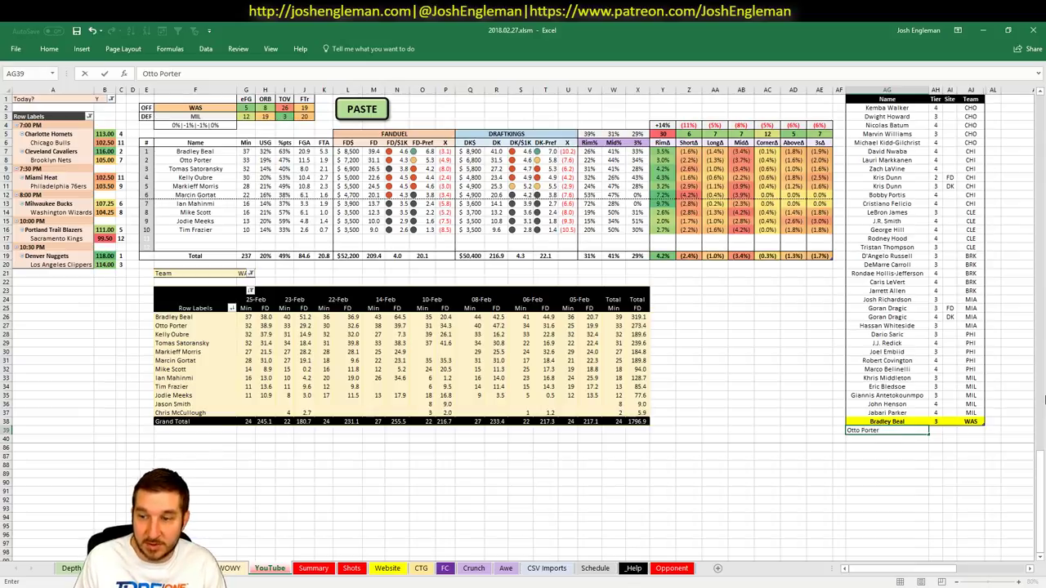
{"action": "type", "text": "ter"}
{"action": "key", "text": "Tab"}
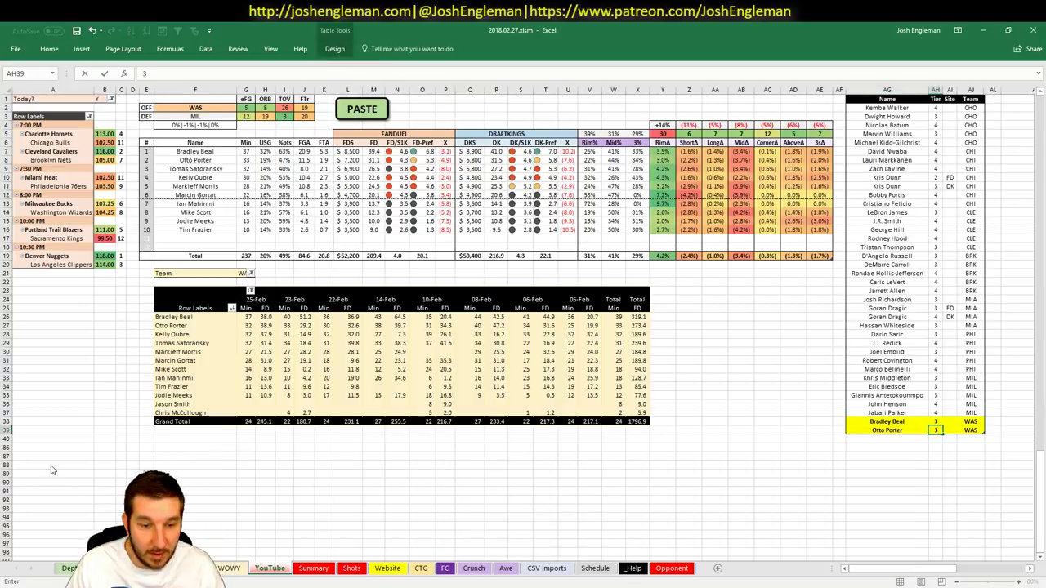
{"action": "type", "text": "3"}
{"action": "key", "text": "Return"}
{"action": "key", "text": "alt+Tab"}
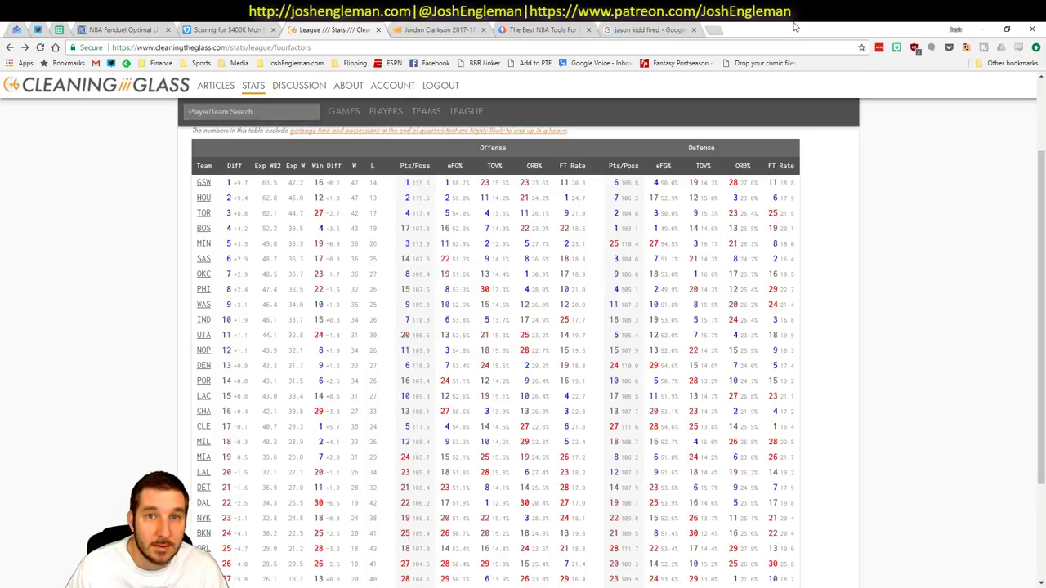
Step: Search 'nba box score new defense' and open the NBA.com article on new defensive data
{"action": "left_click", "coordinate": [455, 29]}
{"action": "left_click", "coordinate": [366, 29]}
{"action": "left_click", "coordinate": [438, 29]}
{"action": "left_click", "coordinate": [331, 29]}
{"action": "left_click", "coordinate": [648, 29]}
{"action": "left_click", "coordinate": [663, 51]}
{"action": "type", "text": "nba"}
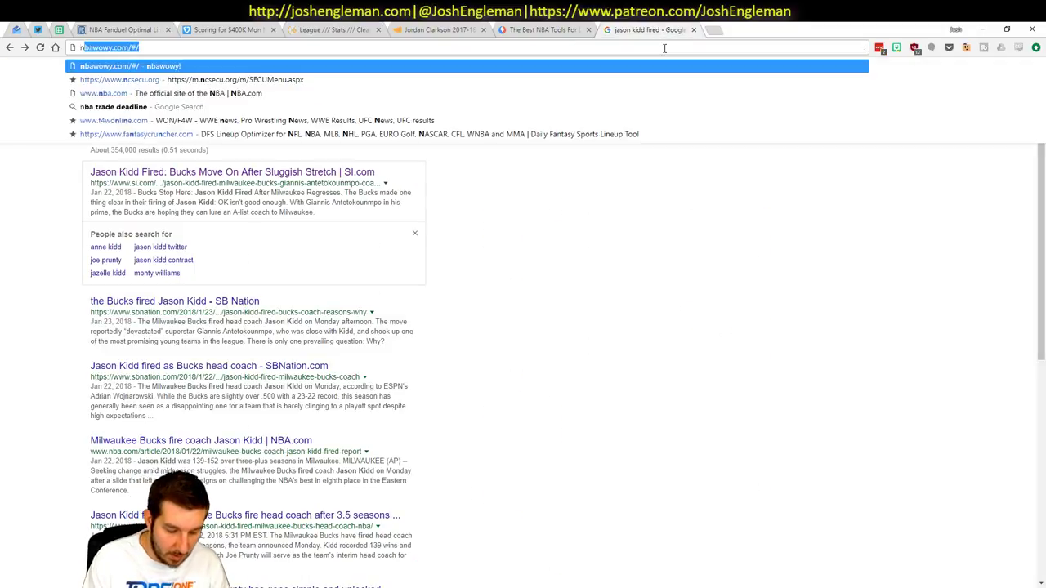
{"action": "type", "text": " box score new"}
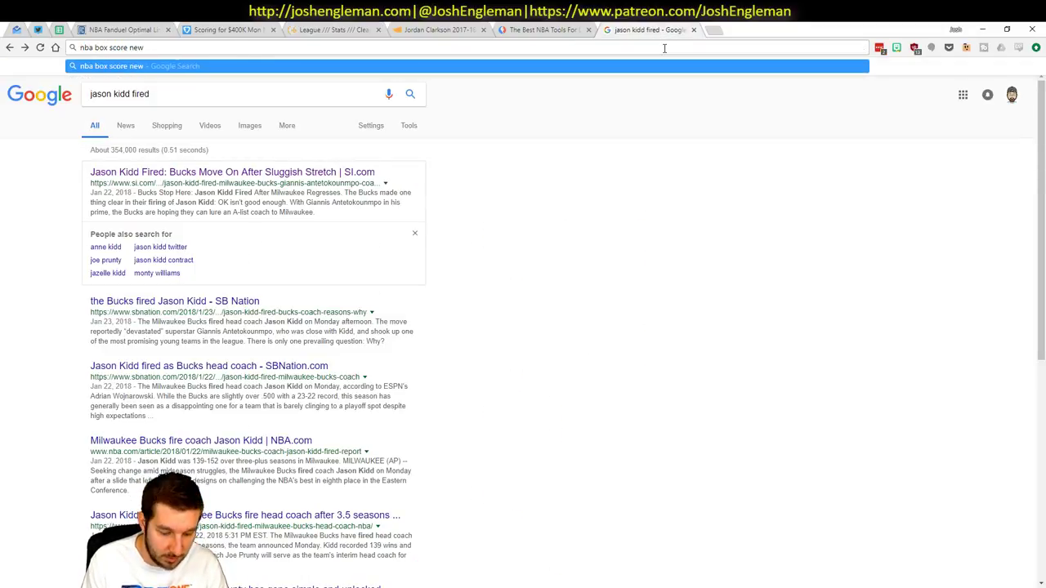
{"action": "type", "text": " defense"}
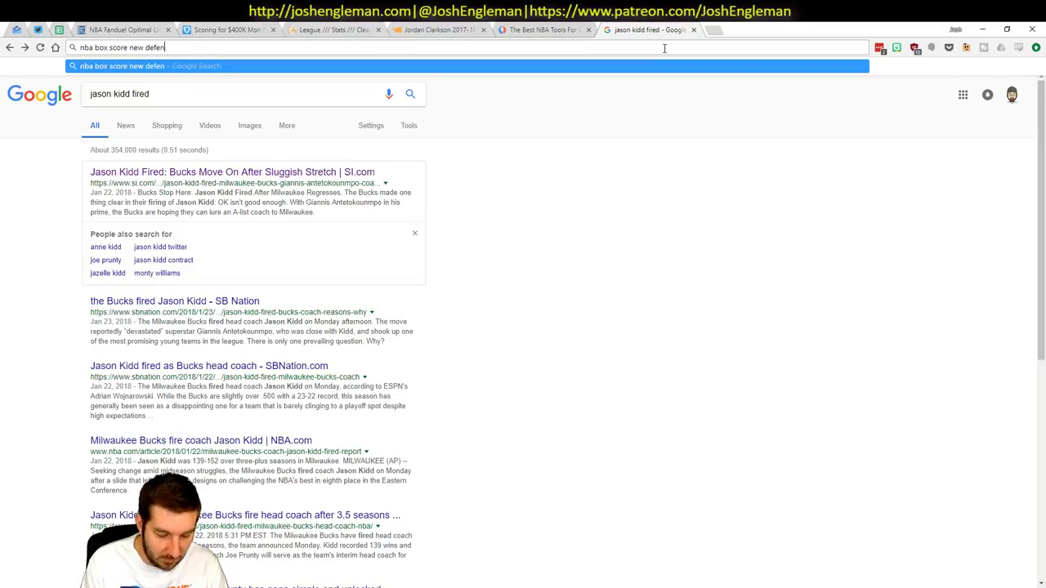
{"action": "key", "text": "Return"}
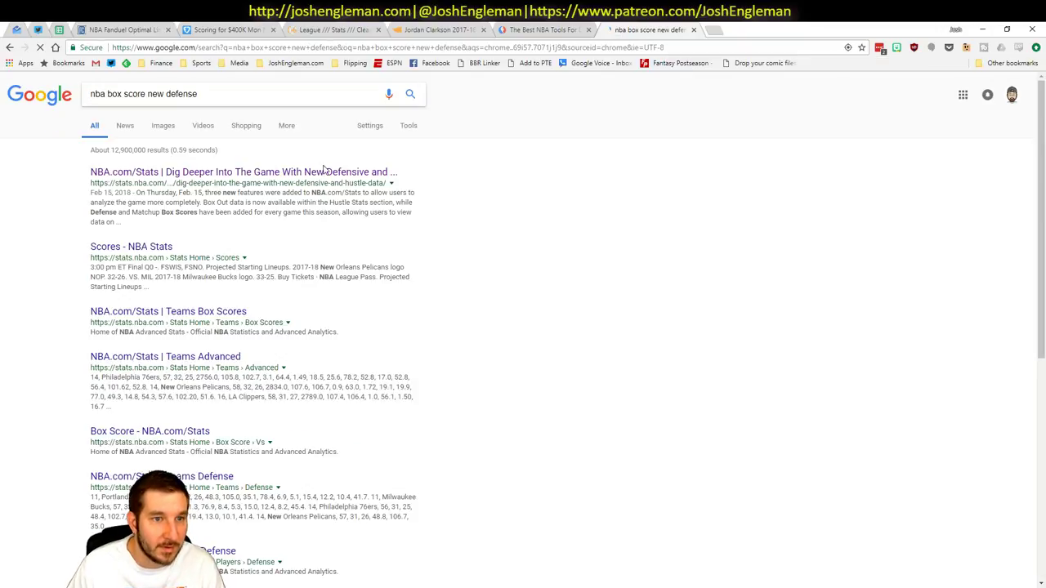
{"action": "left_click", "coordinate": [321, 174]}
{"action": "scroll", "coordinate": [523, 327], "scroll_direction": "down", "scroll_amount": 5}
Step: In Fantasy Cruncher, limit Otto Porter's game log to games against MIL
{"action": "left_click", "coordinate": [217, 29]}
{"action": "left_click", "coordinate": [158, 28]}
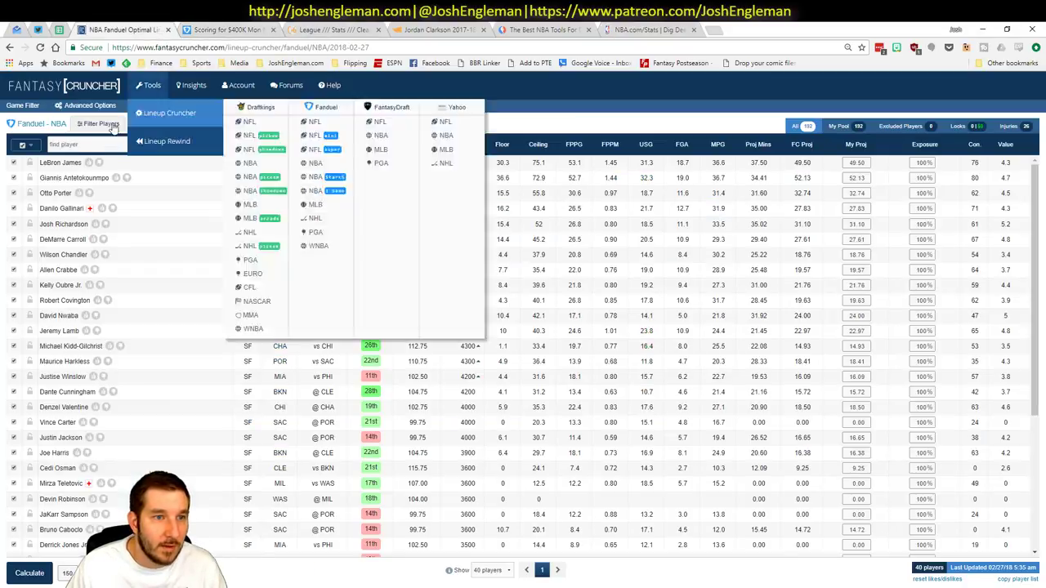
{"action": "left_click", "coordinate": [56, 194]}
{"action": "left_click", "coordinate": [314, 215]}
{"action": "left_click", "coordinate": [310, 278]}
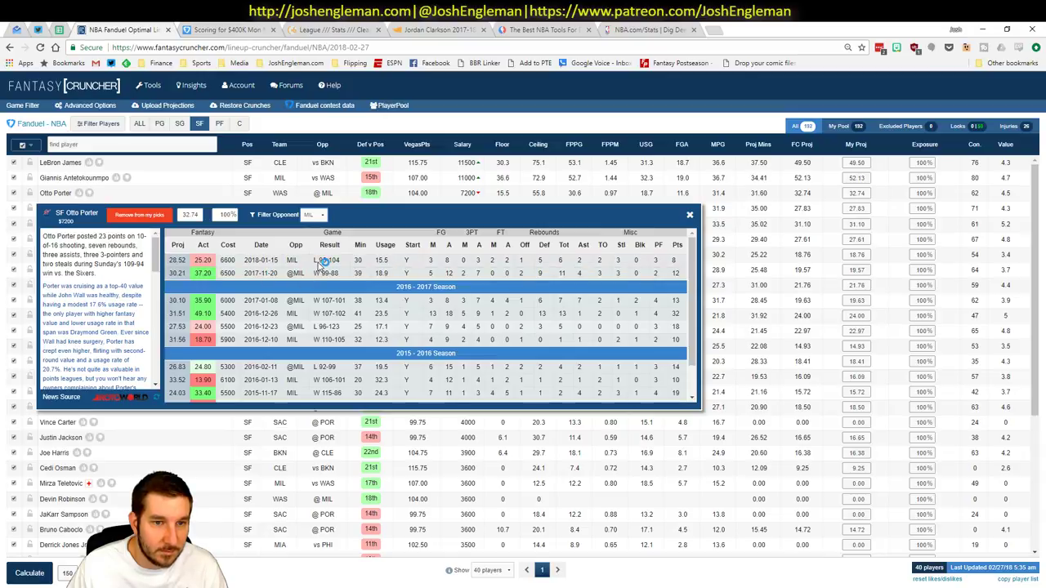
Step: Scroll the NBA.com article to its matchup box score section
{"action": "left_click", "coordinate": [645, 29]}
{"action": "scroll", "coordinate": [458, 245], "scroll_direction": "down", "scroll_amount": 15}
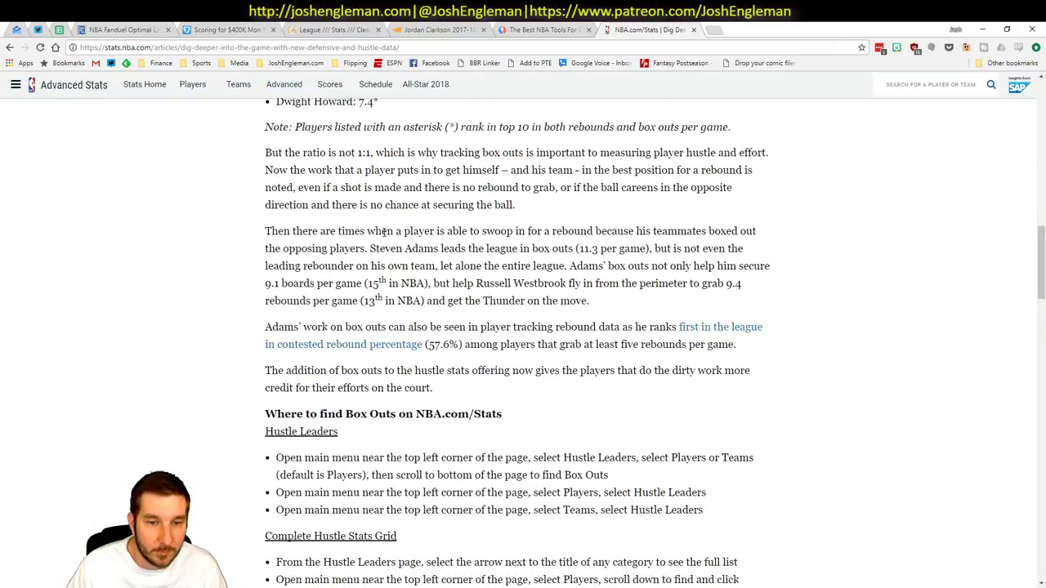
{"action": "scroll", "coordinate": [434, 265], "scroll_direction": "down", "scroll_amount": 8}
{"action": "scroll", "coordinate": [428, 318], "scroll_direction": "up", "scroll_amount": 5}
Step: Open the January 15 MIL vs WAS box score from the NBA.com scores listing
{"action": "left_click", "coordinate": [427, 324]}
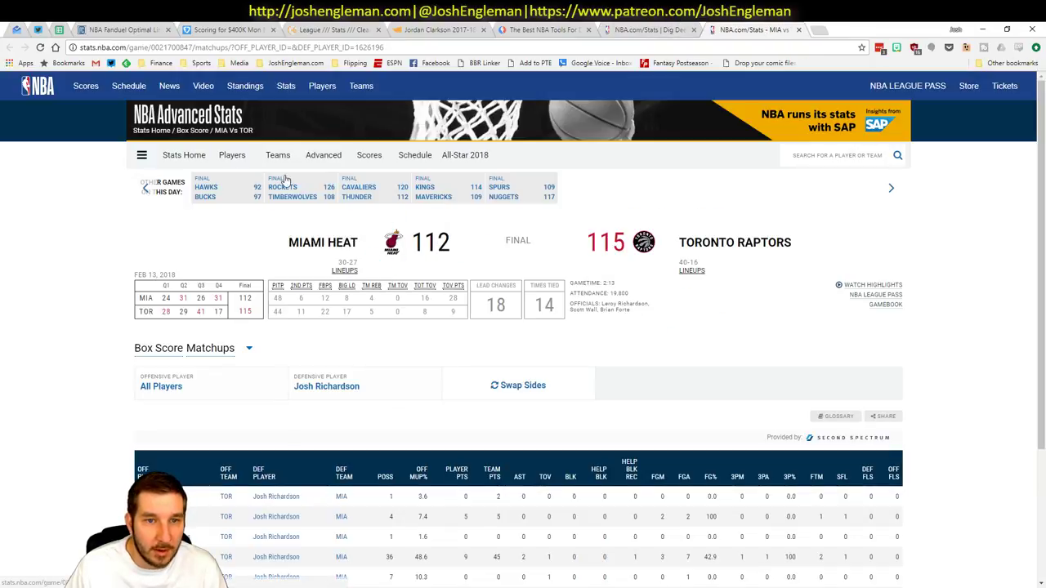
{"action": "left_click", "coordinate": [369, 161]}
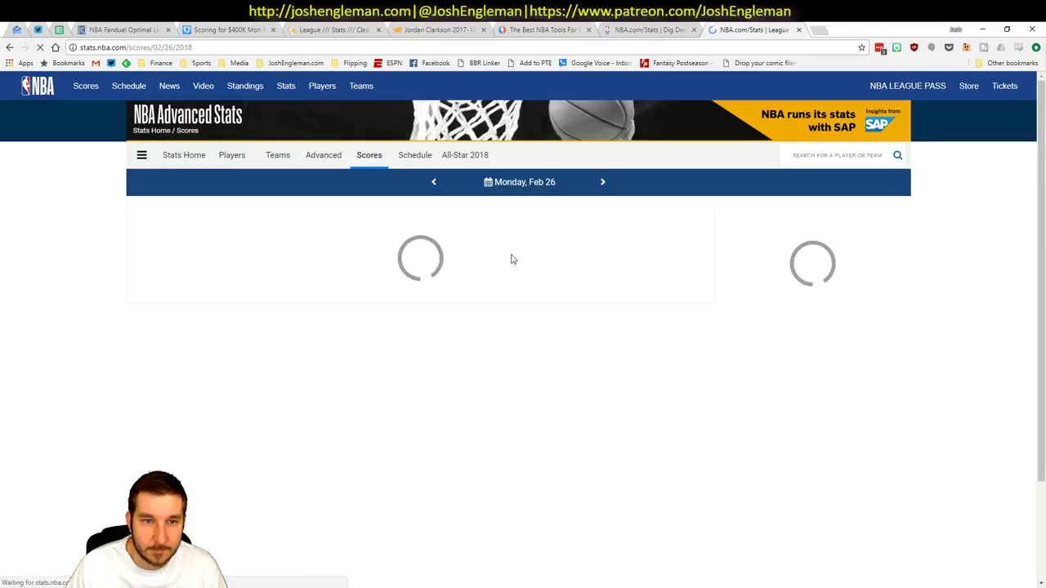
{"action": "left_click", "coordinate": [555, 184]}
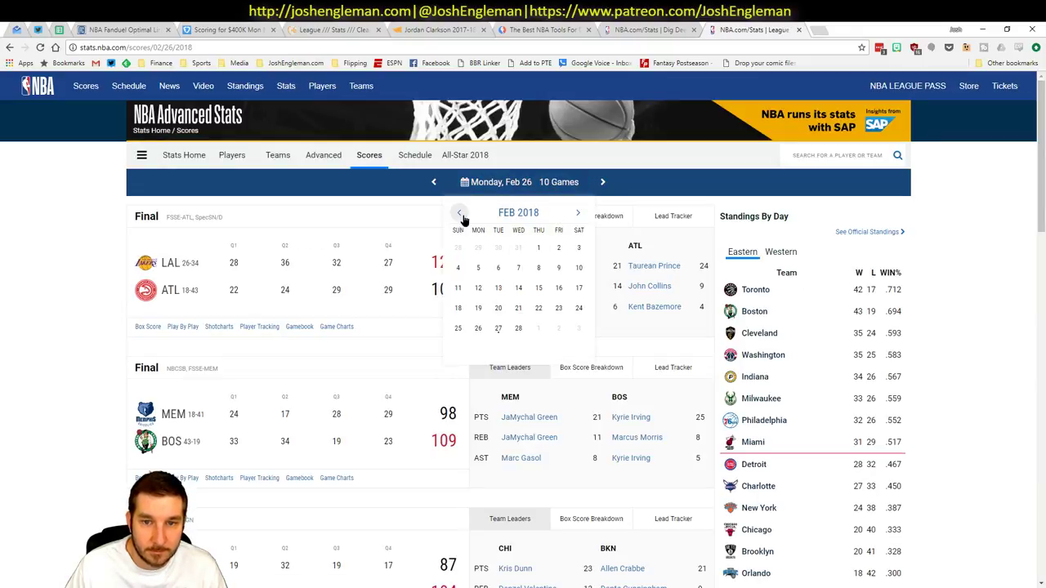
{"action": "left_click", "coordinate": [460, 214]}
{"action": "left_click", "coordinate": [473, 291]}
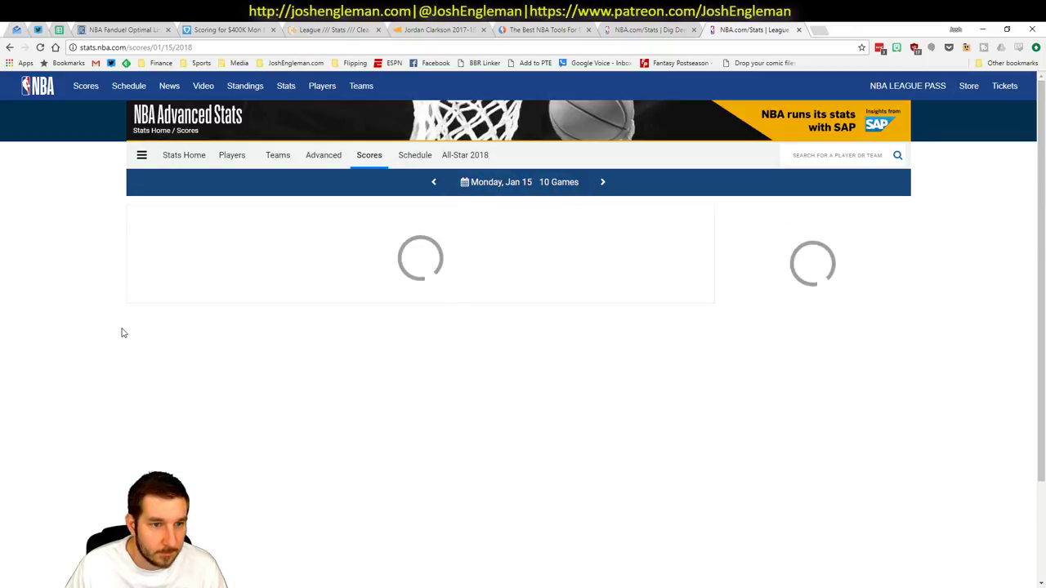
{"action": "scroll", "coordinate": [149, 330], "scroll_direction": "down", "scroll_amount": 3}
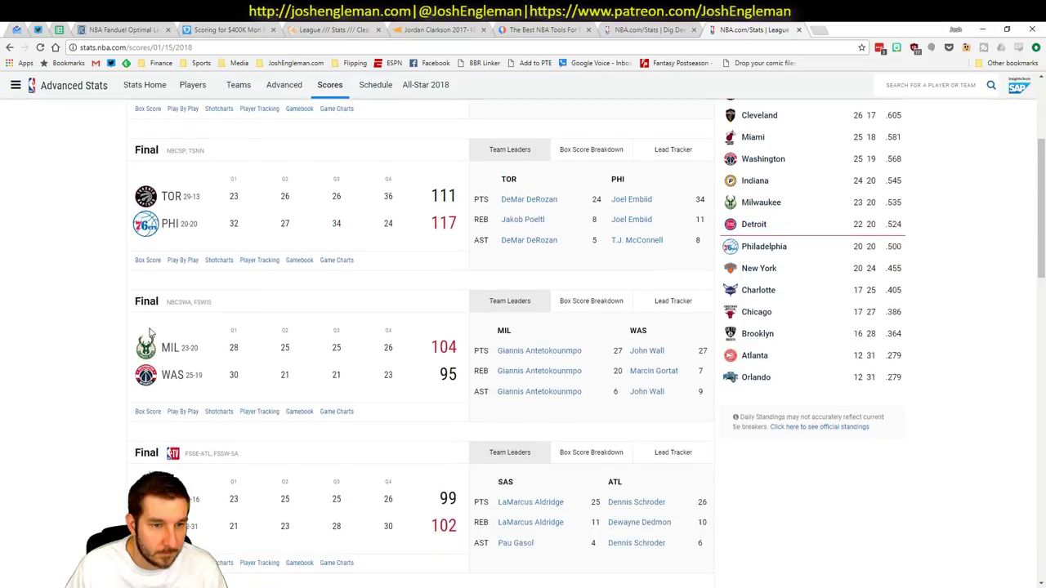
{"action": "left_click", "coordinate": [147, 412]}
Step: Show Giannis Antetokounmpo's Matchups box score sorted by possessions, most first
{"action": "left_click", "coordinate": [211, 348]}
{"action": "scroll", "coordinate": [250, 499], "scroll_direction": "down", "scroll_amount": 2}
{"action": "left_click", "coordinate": [237, 498]}
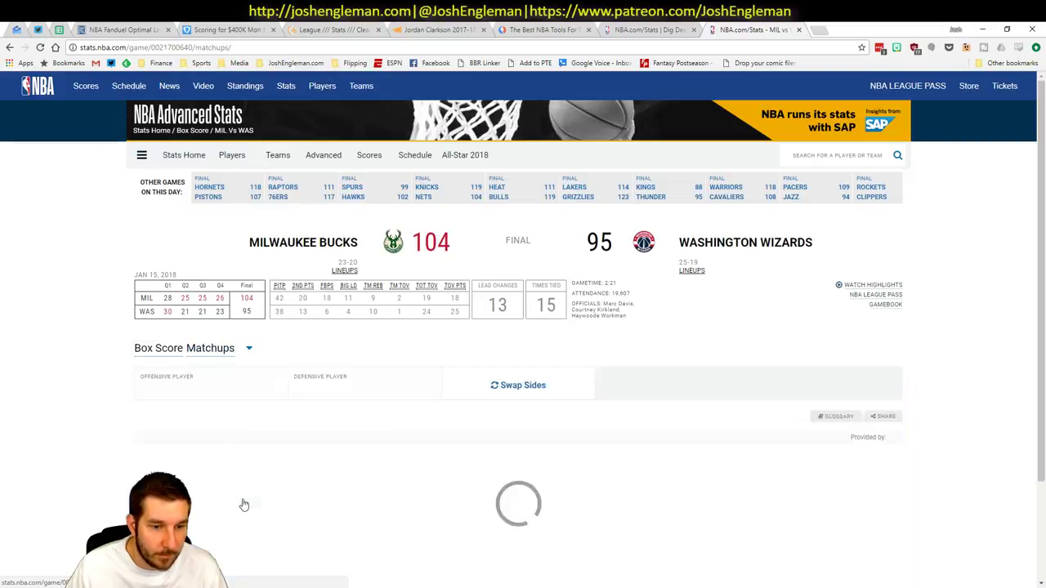
{"action": "left_click", "coordinate": [214, 400]}
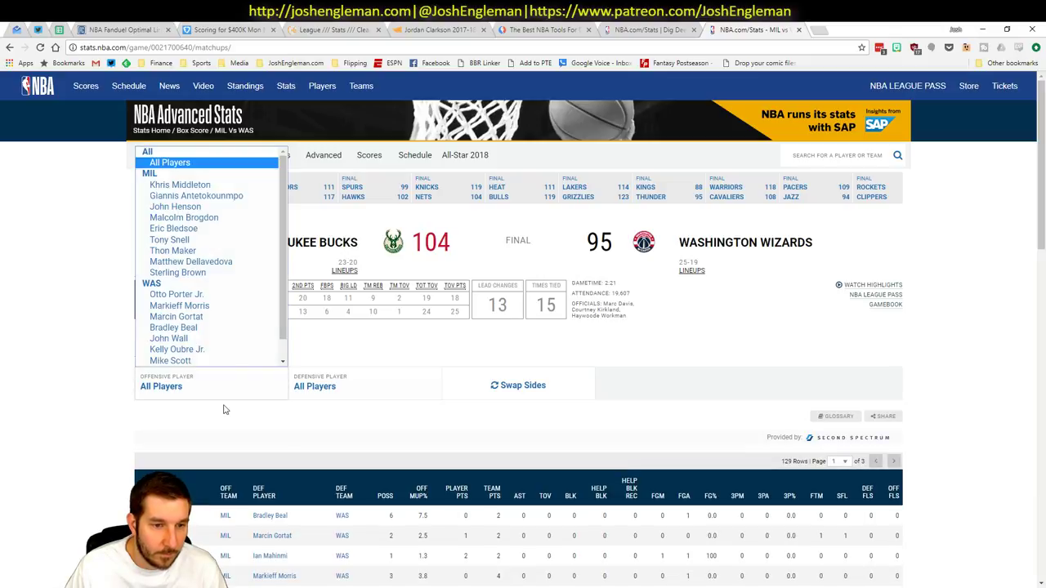
{"action": "left_click", "coordinate": [250, 199]}
{"action": "scroll", "coordinate": [384, 351], "scroll_direction": "down", "scroll_amount": 2}
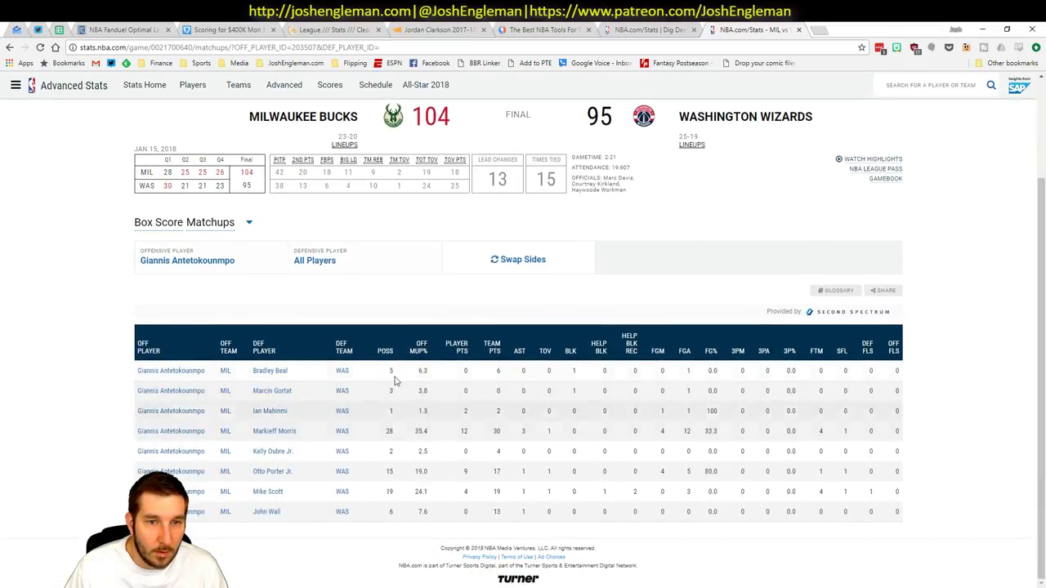
{"action": "left_click", "coordinate": [384, 351]}
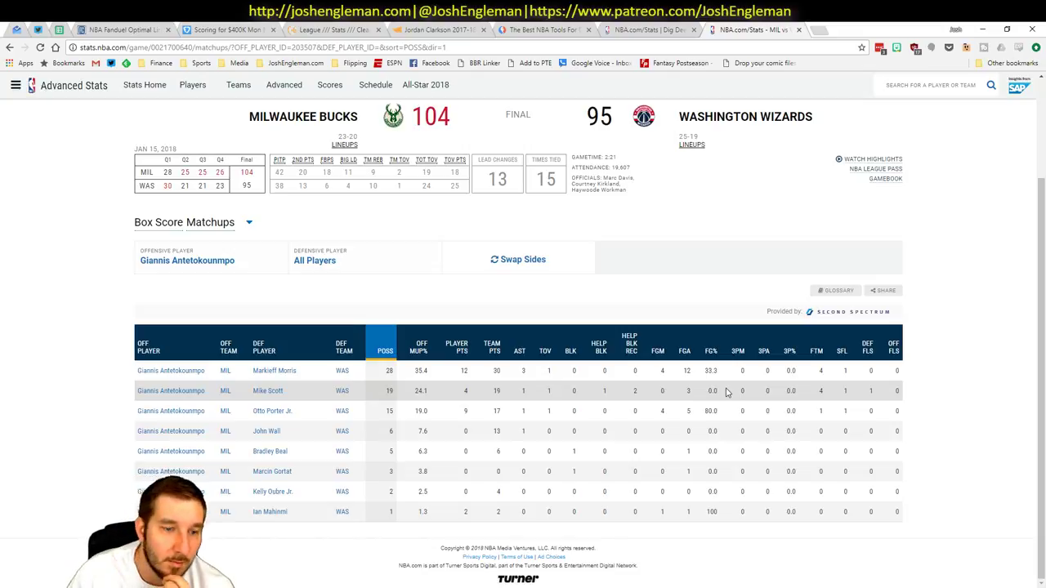
Step: Close Otto Porter's details and filter Giannis Antetokounmpo's game log to games against WAS
{"action": "key", "text": "alt+Tab"}
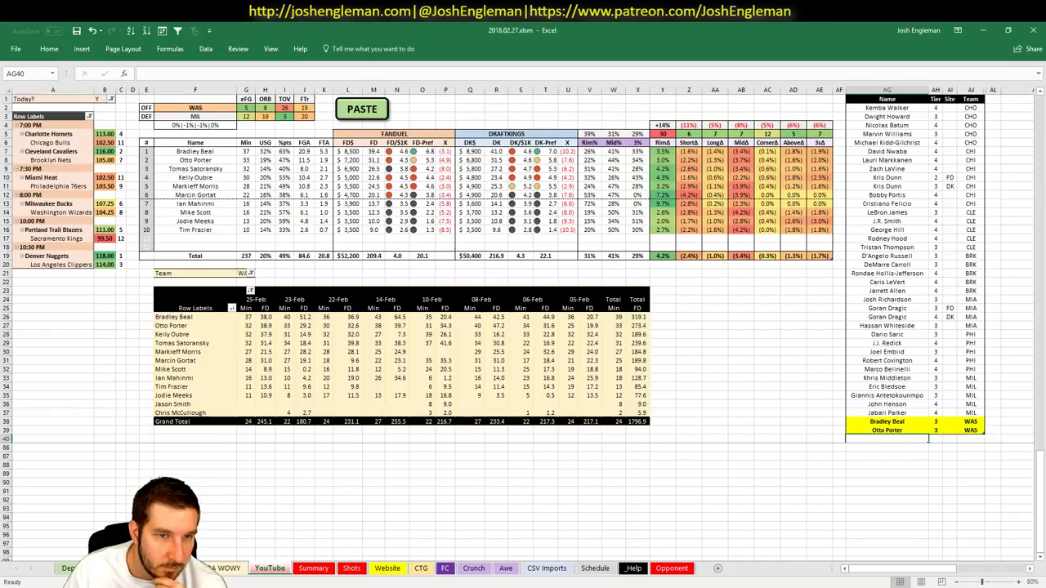
{"action": "key", "text": "alt+Tab"}
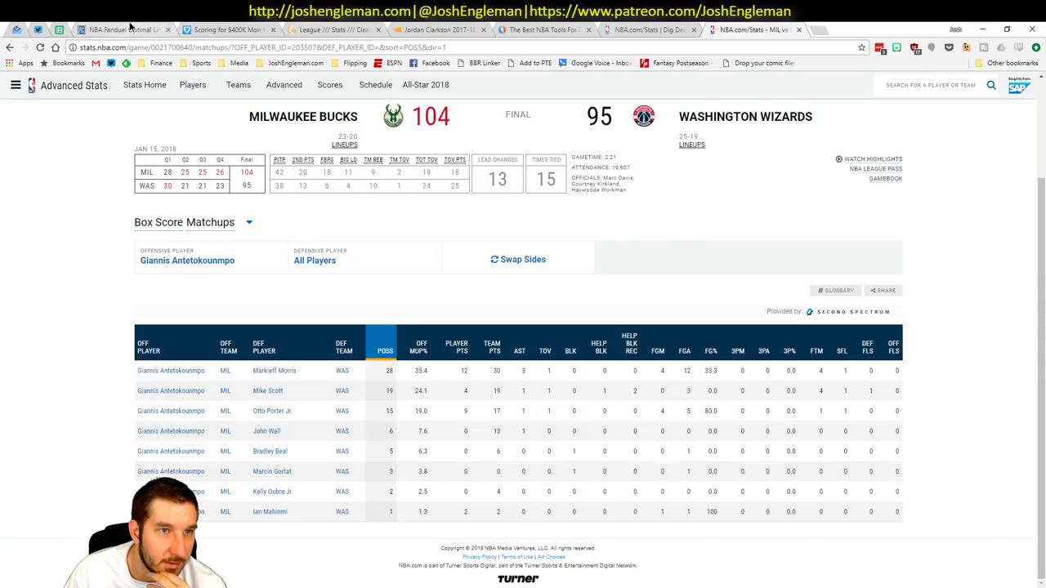
{"action": "key", "text": "ctrl+Tab"}
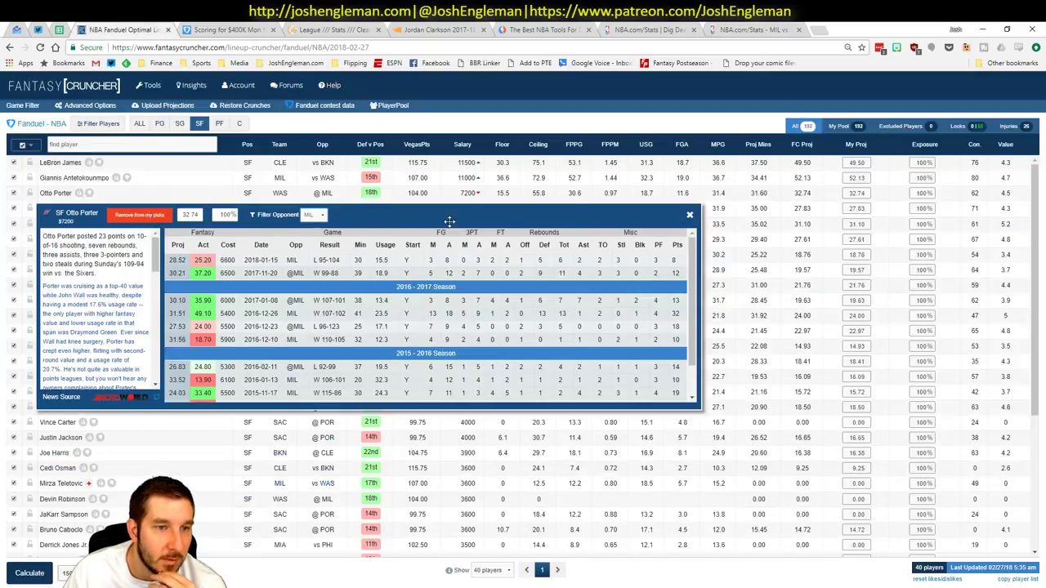
{"action": "left_click", "coordinate": [690, 215]}
{"action": "left_click", "coordinate": [86, 179]}
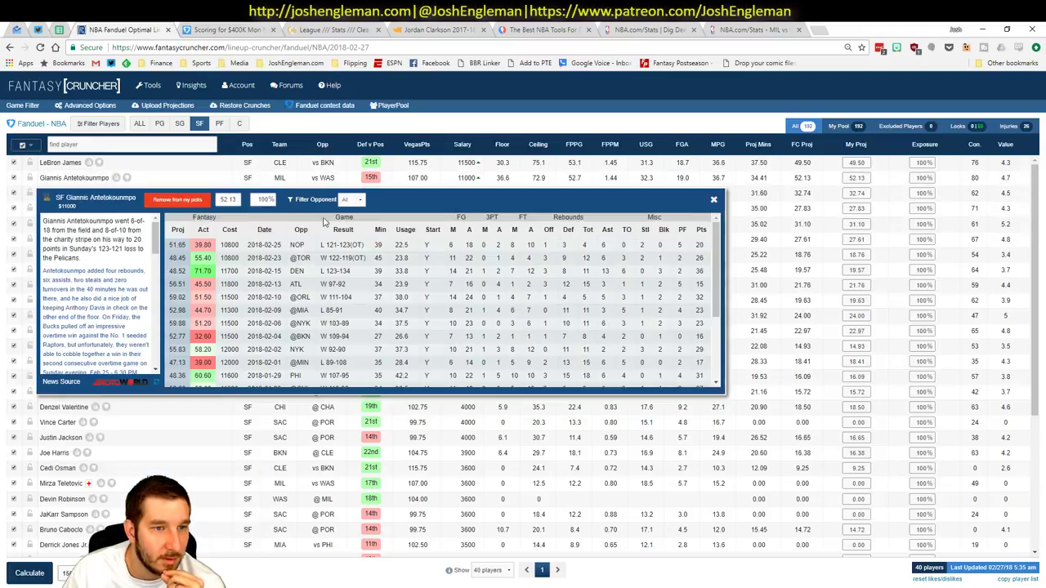
{"action": "left_click", "coordinate": [358, 203]}
{"action": "left_click", "coordinate": [353, 219]}
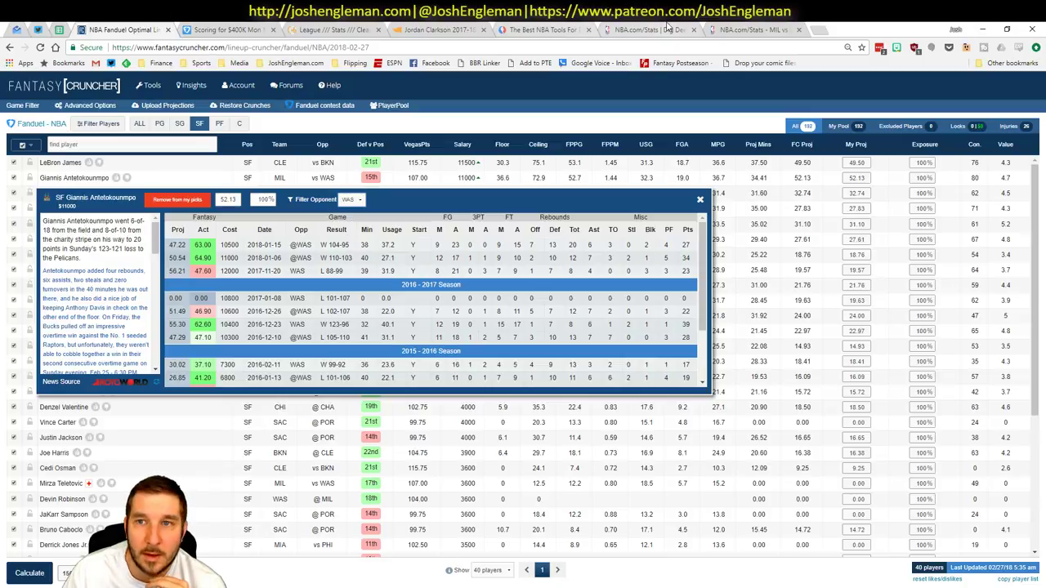
Step: Open the January 6, 2018 MIL vs WAS box score from the NBA.com scores listing
{"action": "left_click", "coordinate": [760, 27]}
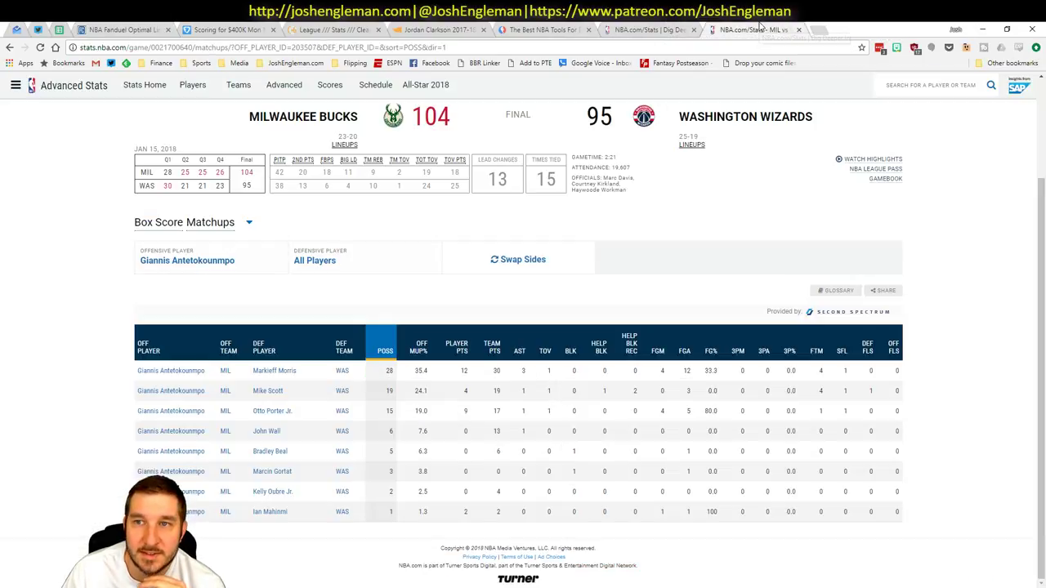
{"action": "scroll", "coordinate": [407, 164], "scroll_direction": "up", "scroll_amount": 3}
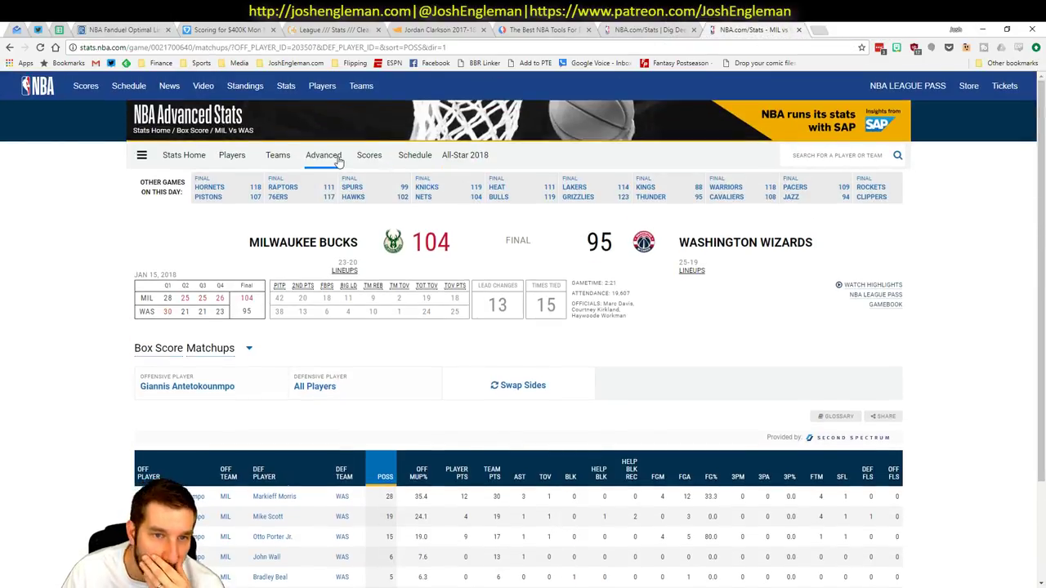
{"action": "left_click", "coordinate": [368, 154]}
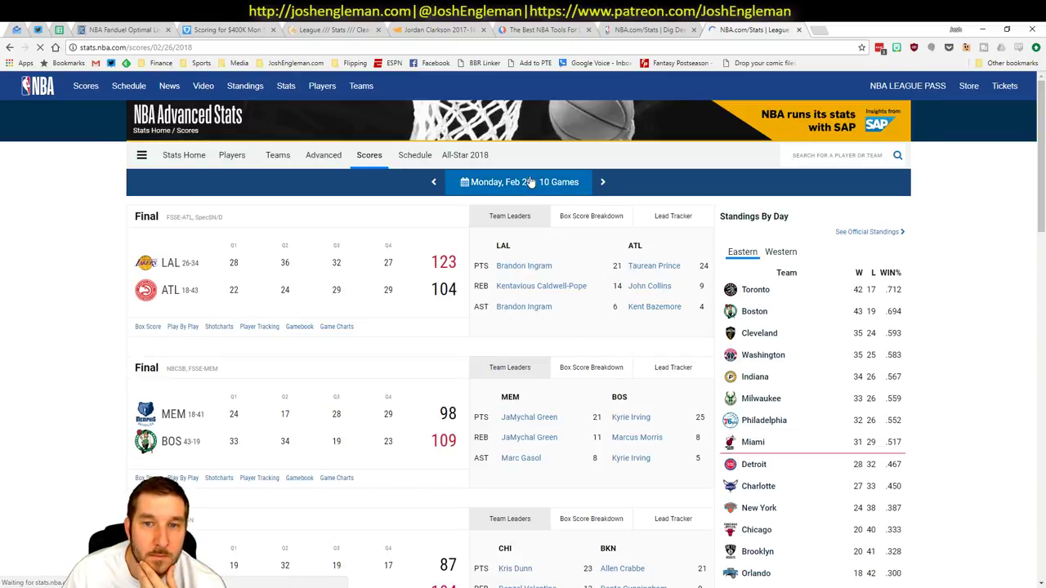
{"action": "left_click", "coordinate": [527, 182]}
{"action": "left_click", "coordinate": [459, 213]}
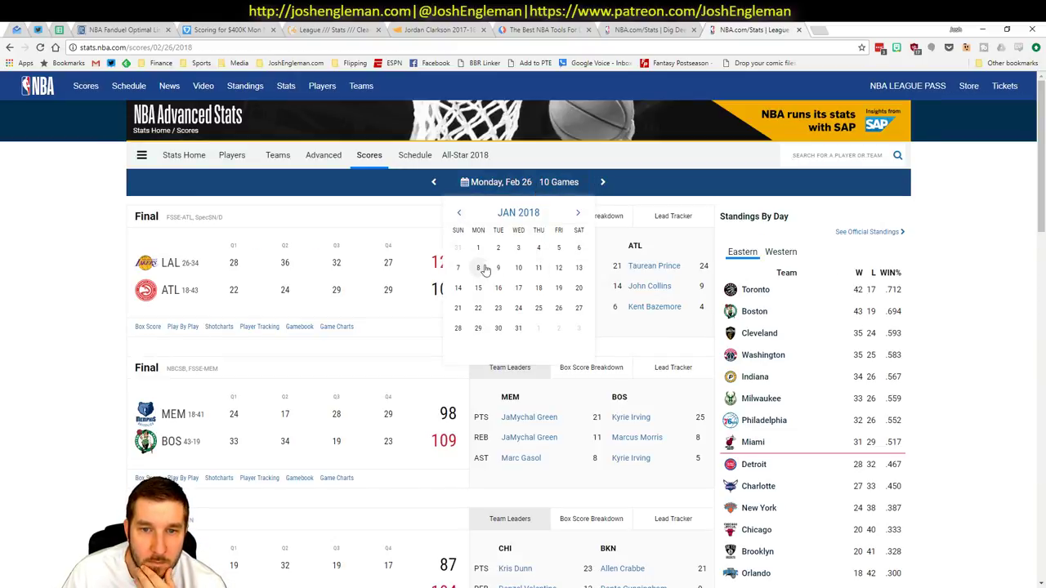
{"action": "left_click", "coordinate": [578, 248]}
{"action": "scroll", "coordinate": [62, 364], "scroll_direction": "down", "scroll_amount": 10}
{"action": "left_click", "coordinate": [148, 322]}
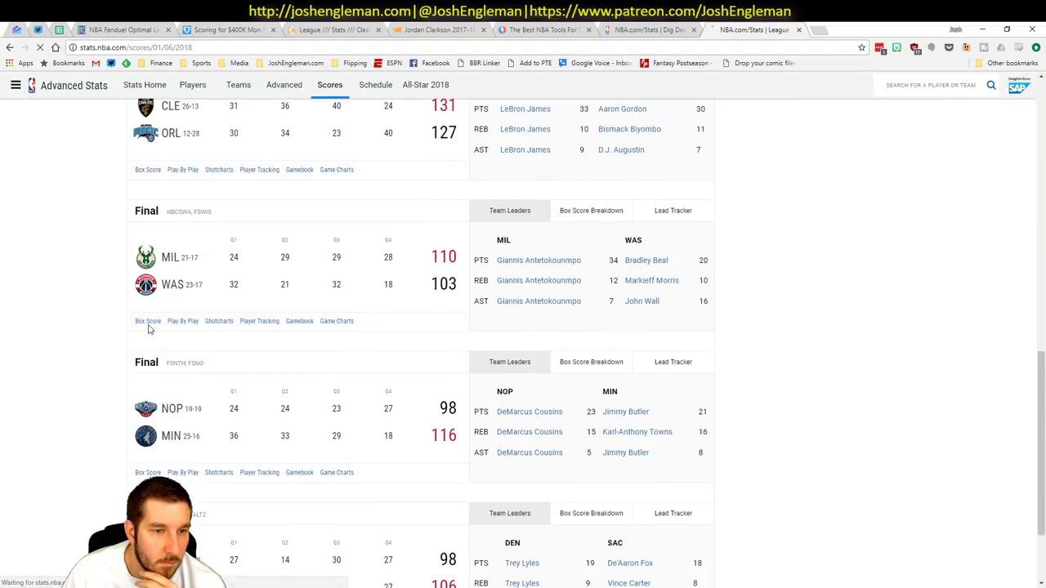
Step: Switch to Matchups for Giannis Antetokounmpo, sorted by possessions
{"action": "left_click", "coordinate": [235, 352]}
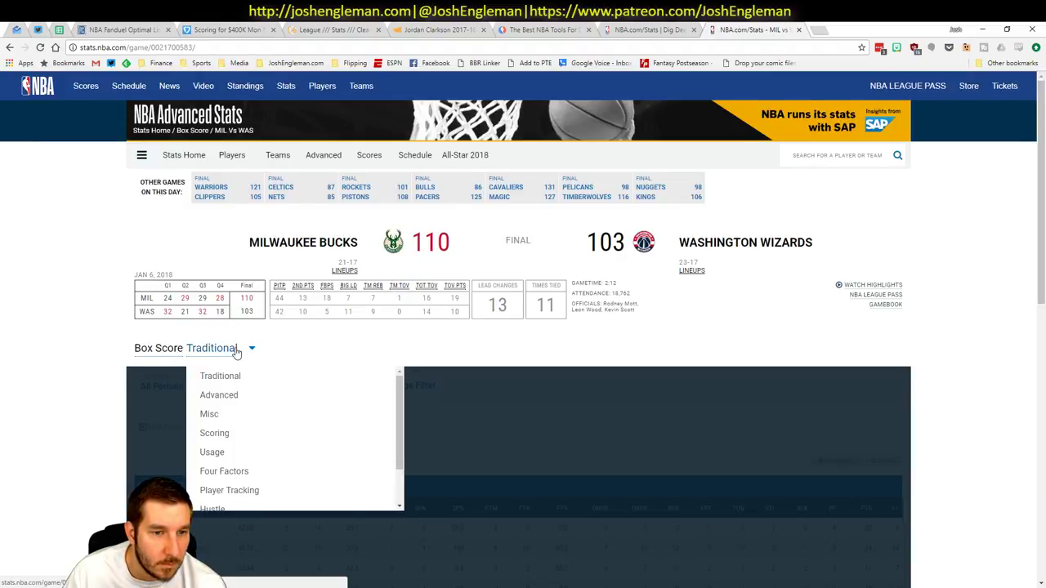
{"action": "scroll", "coordinate": [273, 300], "scroll_direction": "down", "scroll_amount": 6}
{"action": "scroll", "coordinate": [406, 243], "scroll_direction": "up", "scroll_amount": 4}
{"action": "scroll", "coordinate": [392, 321], "scroll_direction": "down", "scroll_amount": 3}
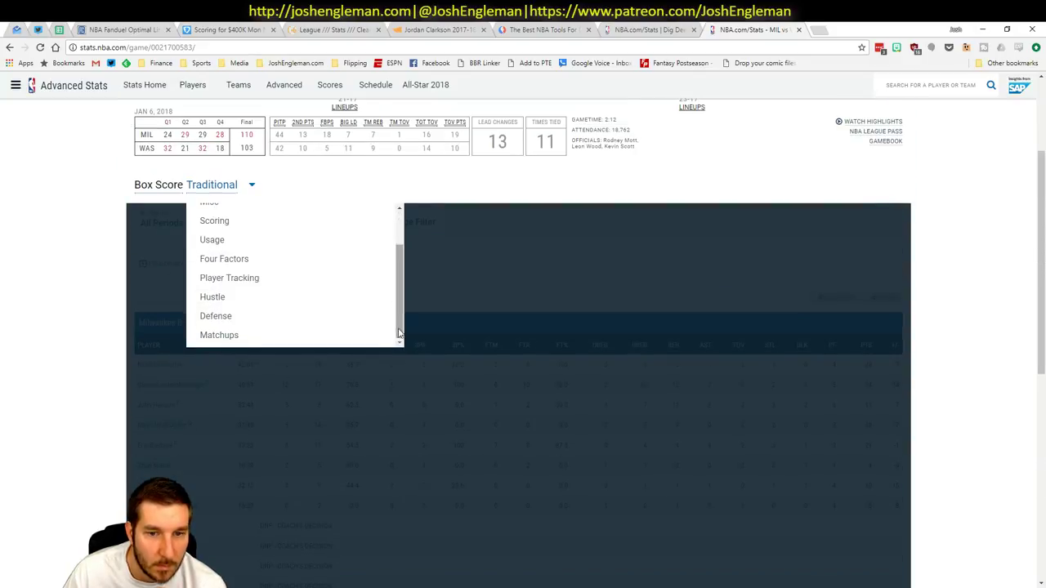
{"action": "left_click", "coordinate": [299, 335]}
{"action": "left_click", "coordinate": [176, 221]}
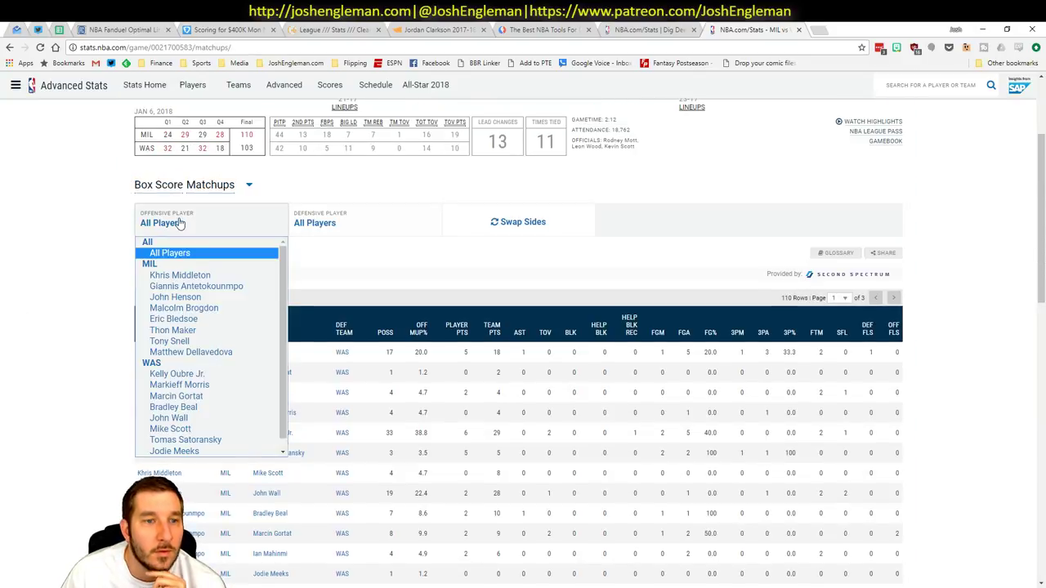
{"action": "left_click", "coordinate": [230, 289]}
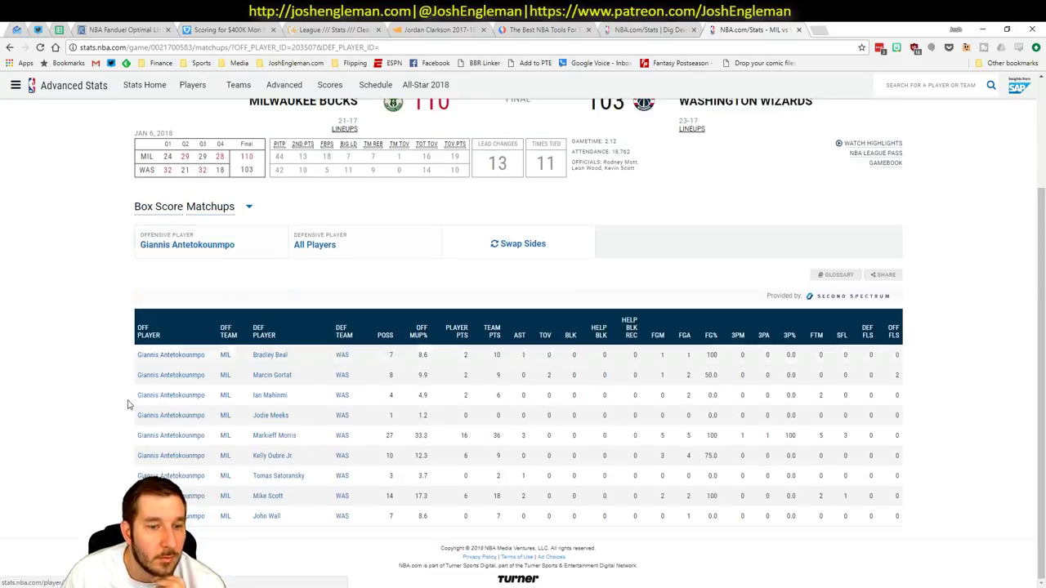
{"action": "left_click", "coordinate": [391, 335]}
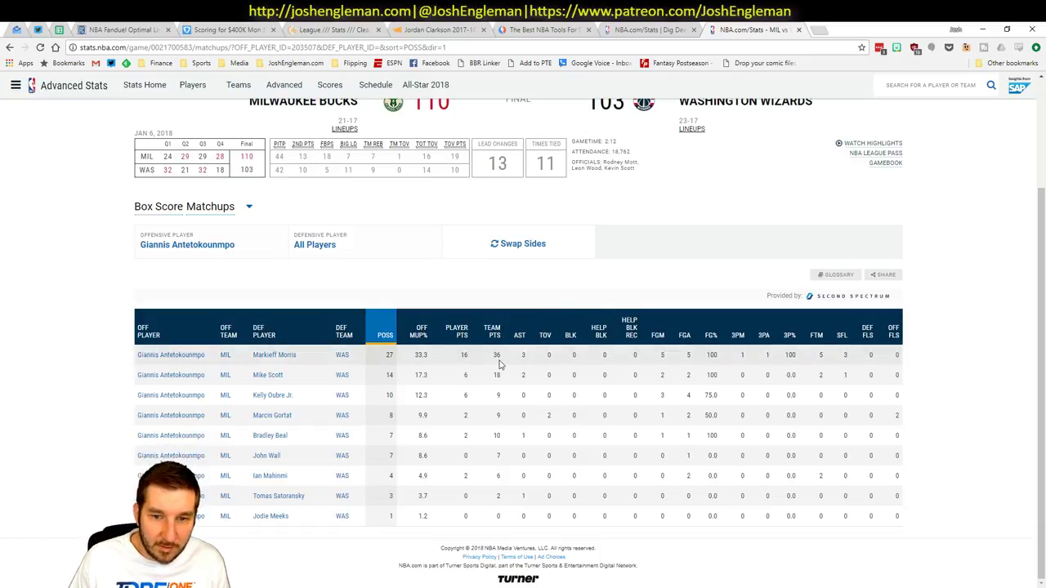
Step: Calculate 36/27 in a quick calculator, then return to Excel
{"action": "key", "text": "ctrl+shift+c"}
{"action": "type", "text": "36/27"}
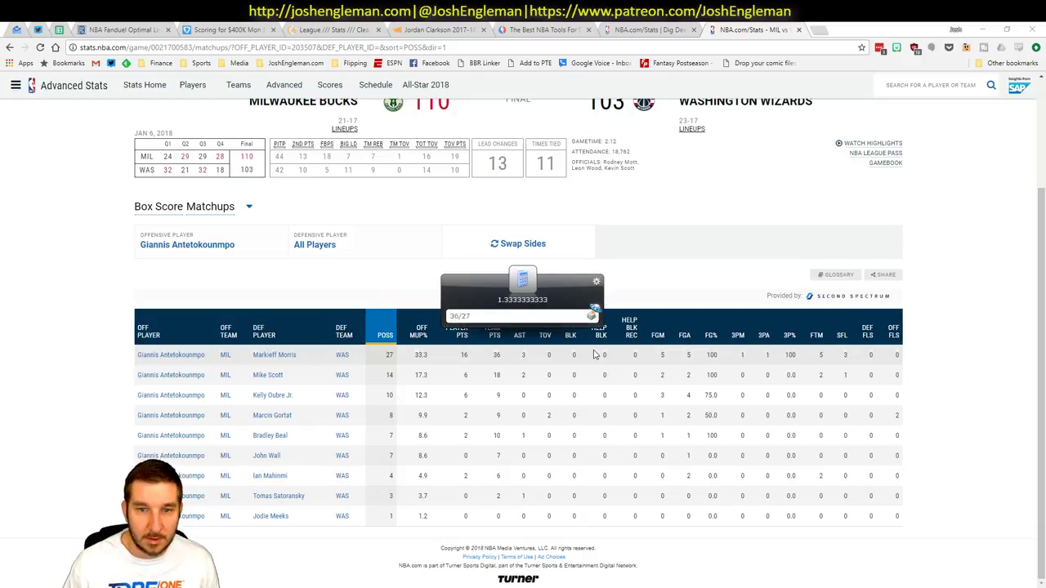
{"action": "left_click", "coordinate": [595, 353]}
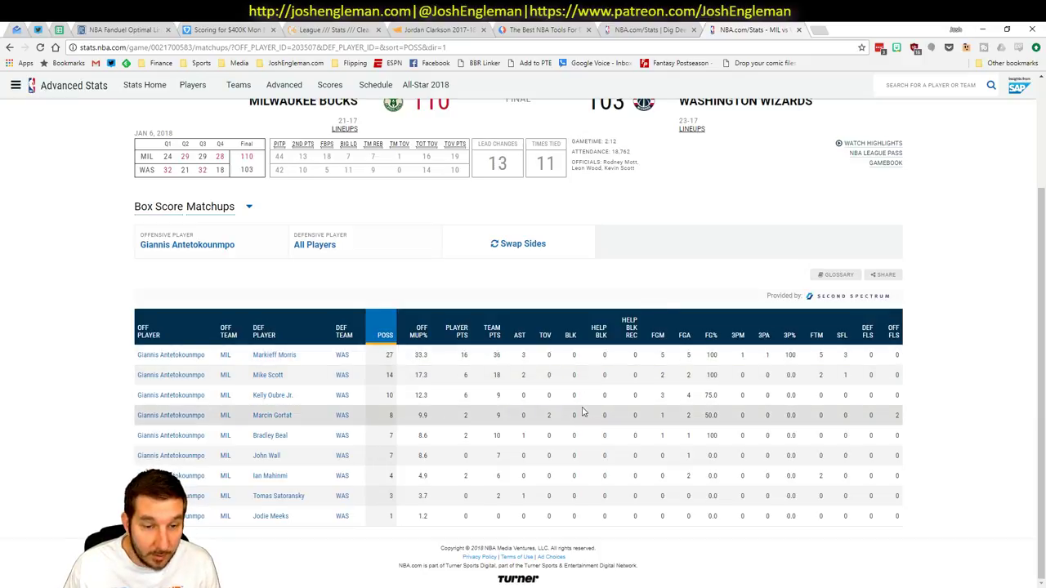
{"action": "key", "text": "alt+Tab"}
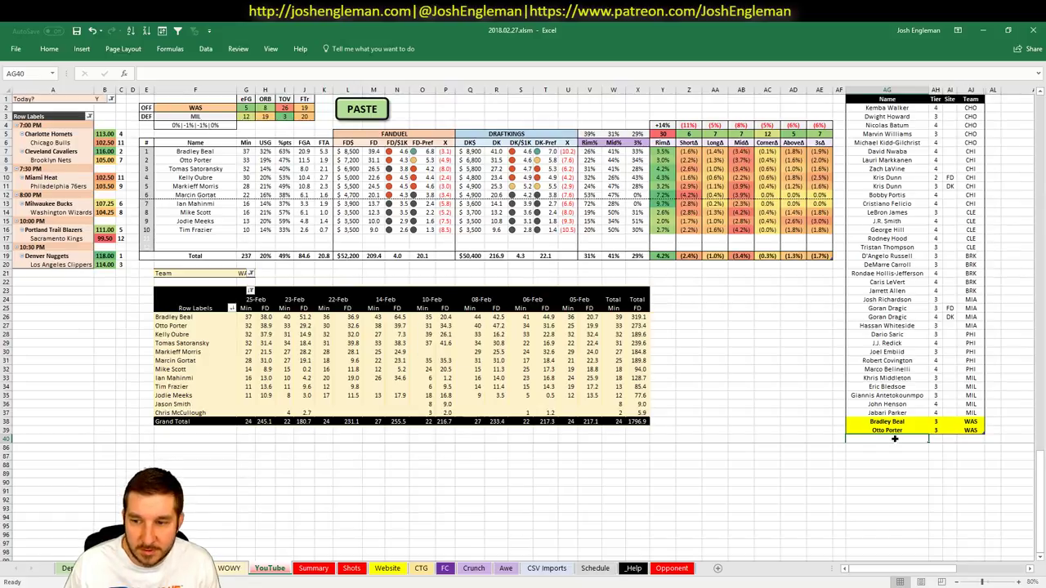
Step: List Tomas Satoransky, Kelly Oubre and Markieff Morris below Otto Porter, each at tier 4
{"action": "left_click", "coordinate": [719, 396]}
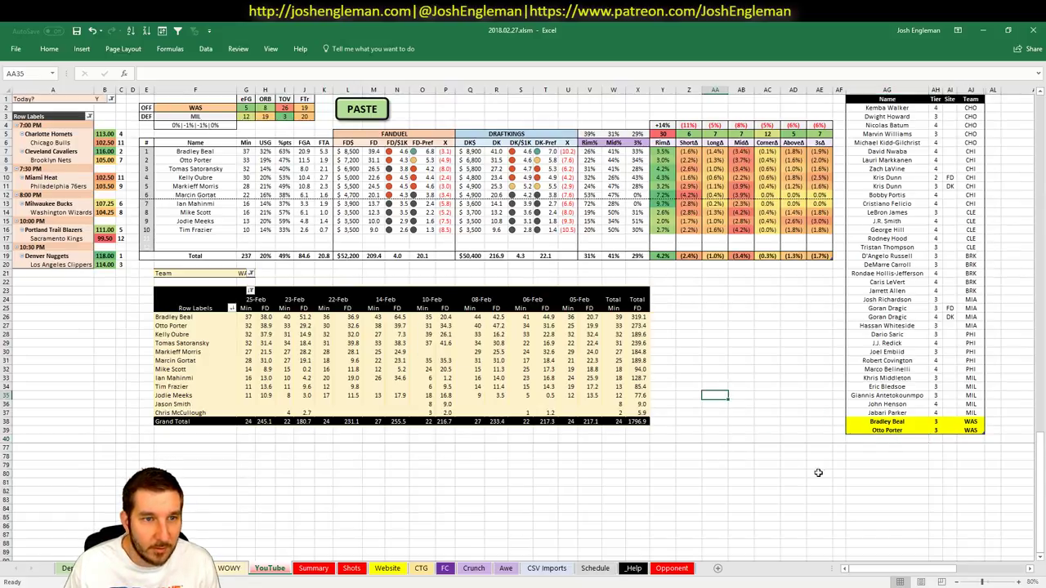
{"action": "left_click", "coordinate": [908, 438]}
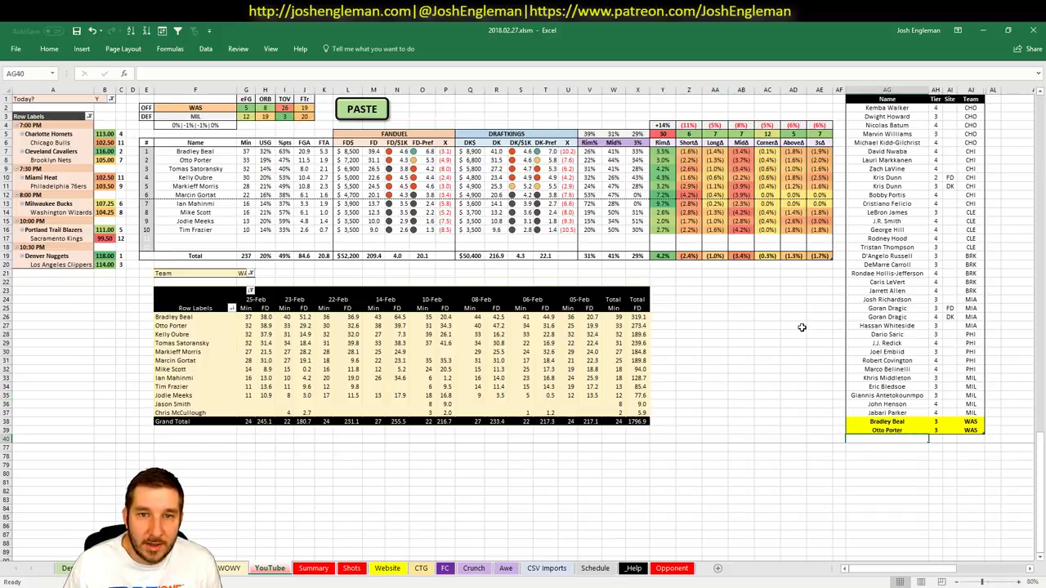
{"action": "type", "text": "Tristan Thompsonomas"}
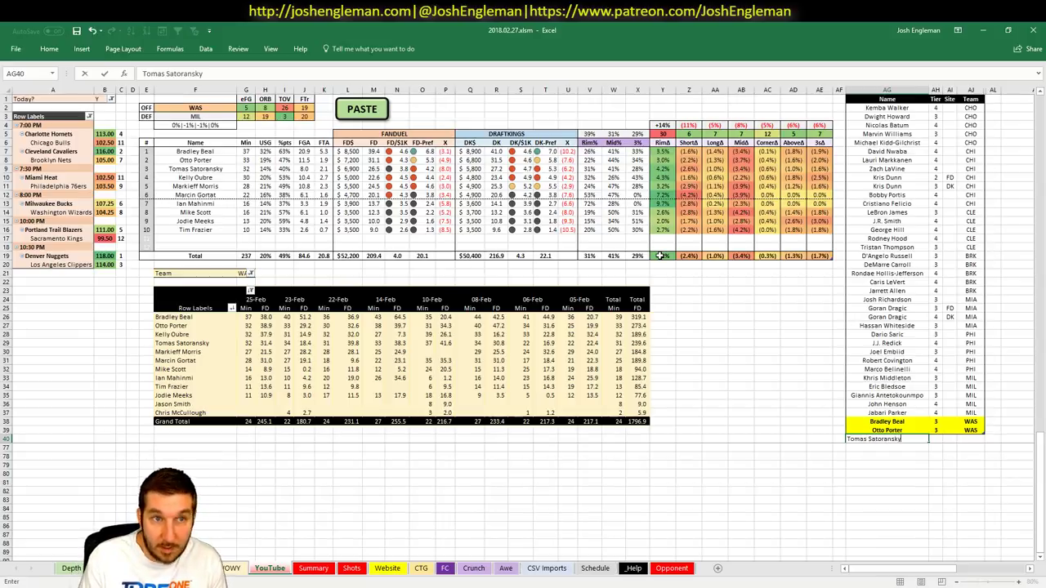
{"action": "key", "text": "Return"}
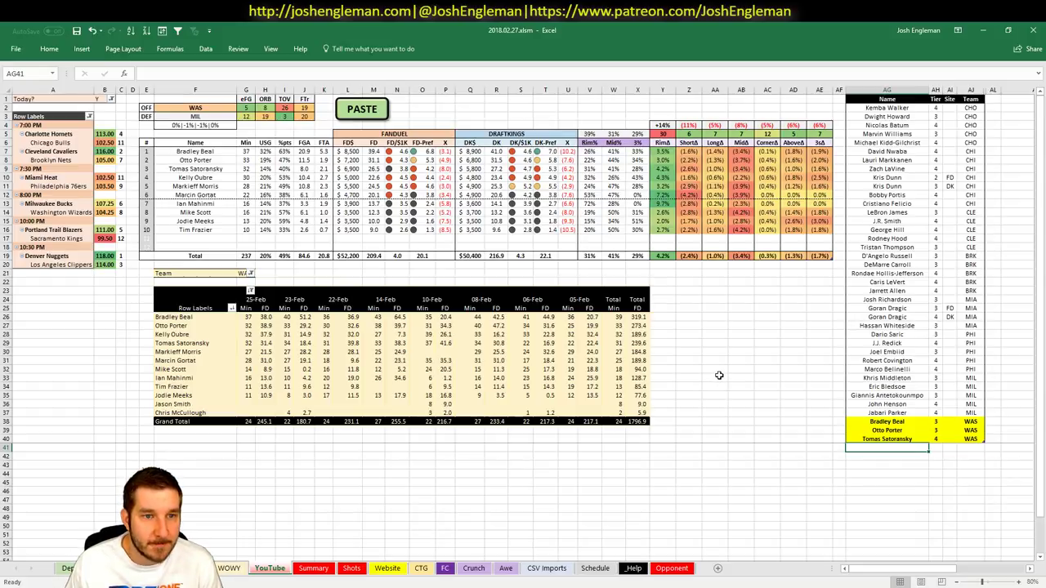
{"action": "type", "text": "Kelly Oubre"}
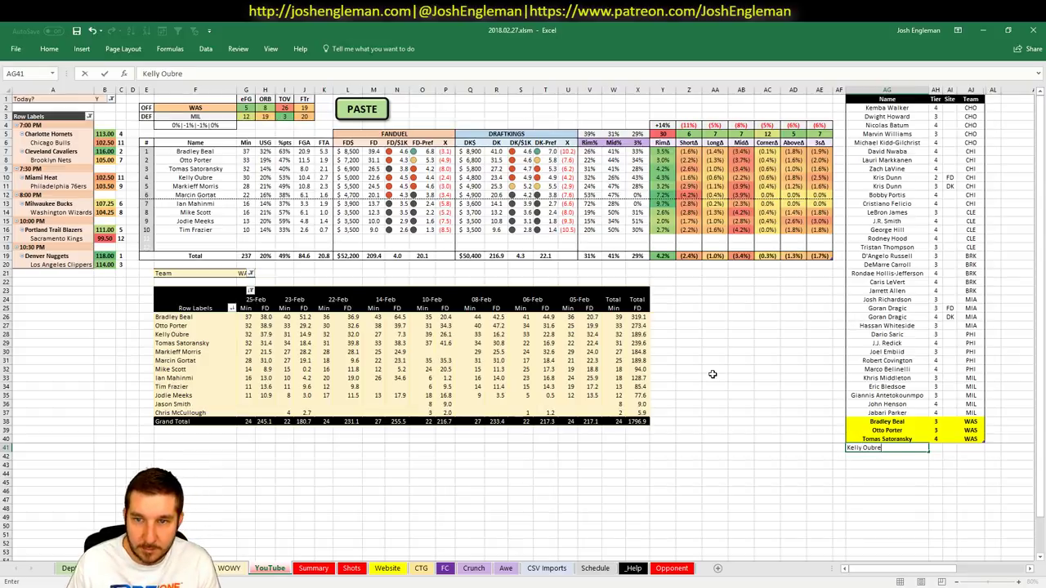
{"action": "key", "text": "Tab"}
{"action": "type", "text": "4"}
{"action": "key", "text": "Return"}
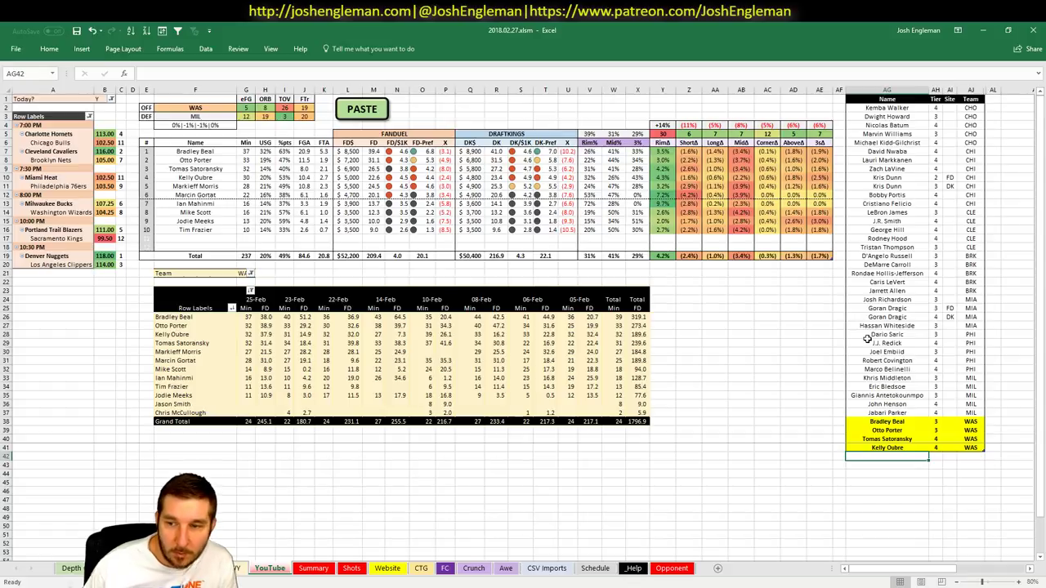
{"action": "type", "text": "Markieff"}
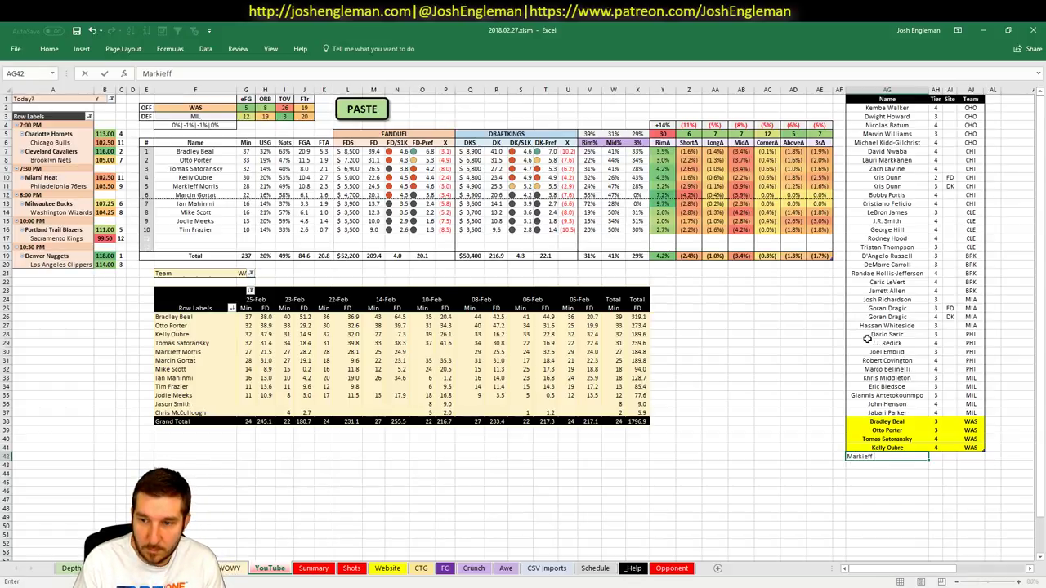
{"action": "type", "text": " Morris"}
{"action": "key", "text": "Return"}
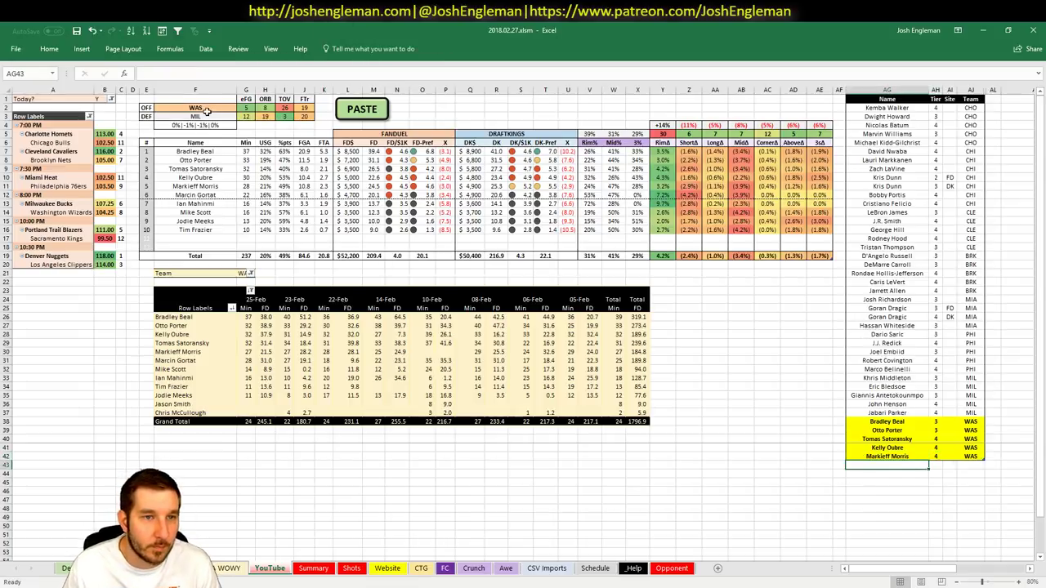
Step: Set the offensive team cell F2 to POR
{"action": "left_click", "coordinate": [206, 108]}
{"action": "type", "text": "POR"}
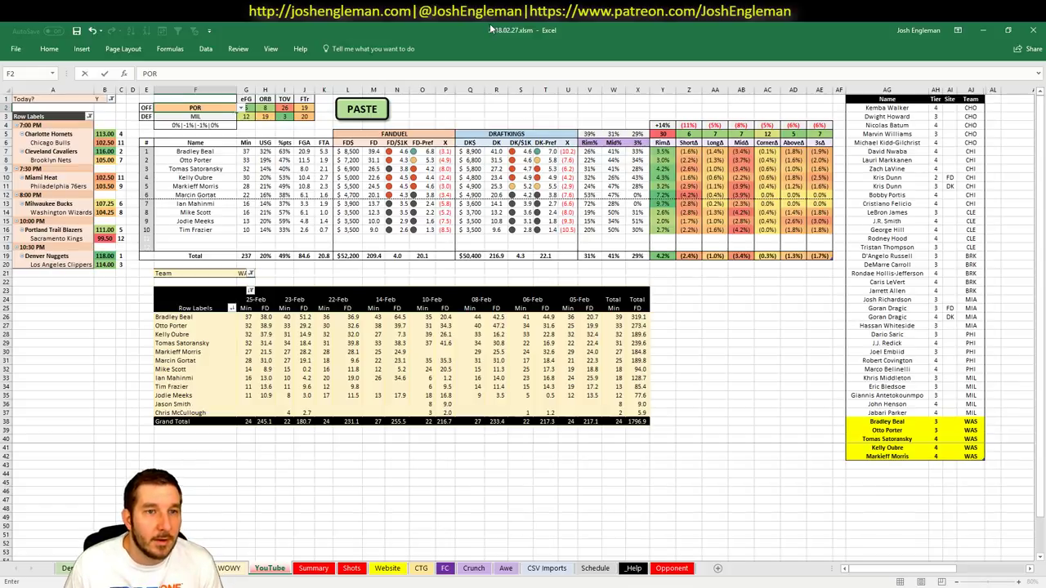
{"action": "key", "text": "Return"}
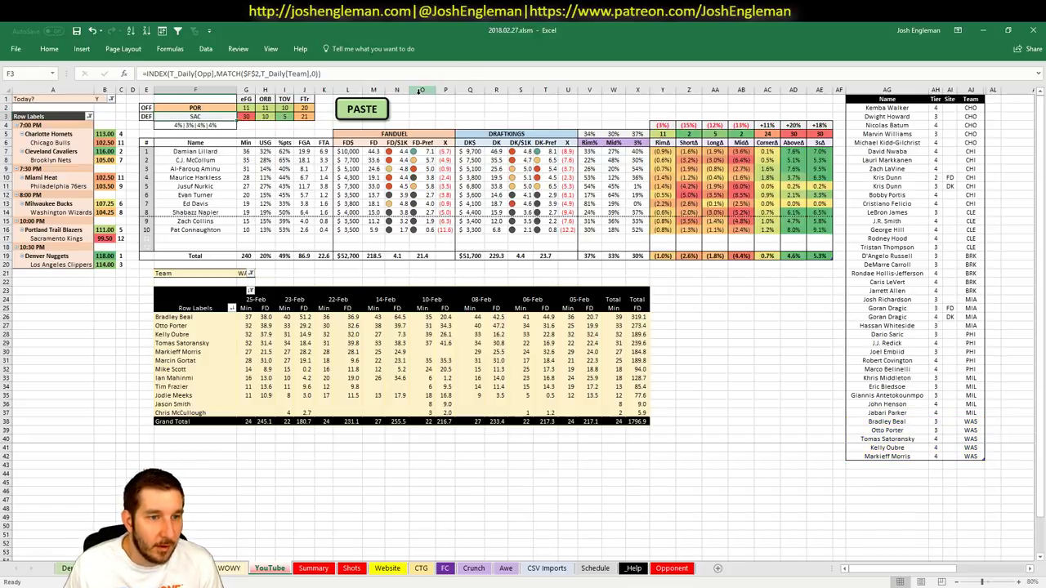
{"action": "left_click", "coordinate": [492, 115]}
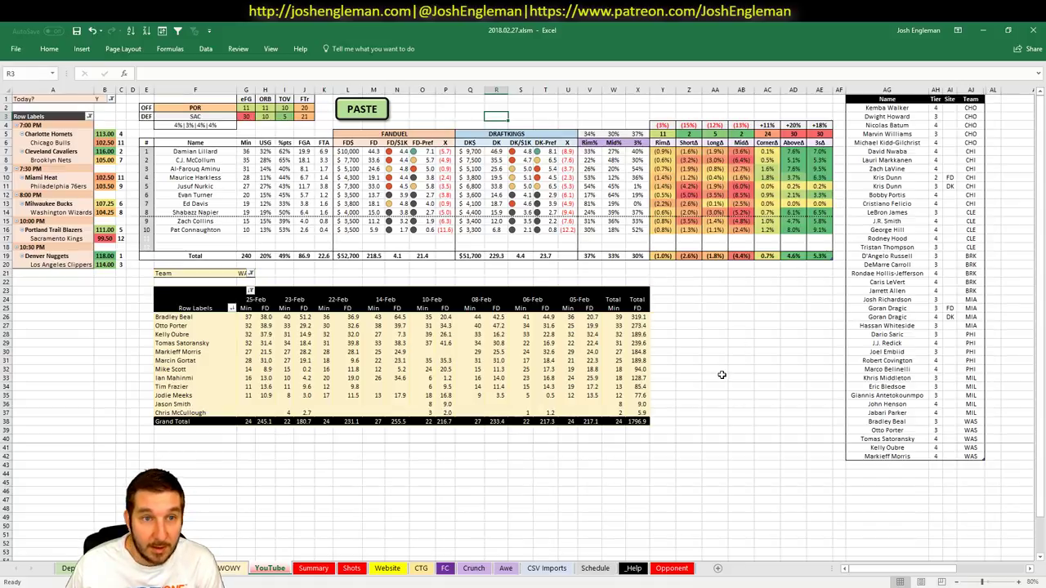
Step: Add Damian Lillard to the tier list and filter the minutes pivot table to POR
{"action": "left_click", "coordinate": [884, 466]}
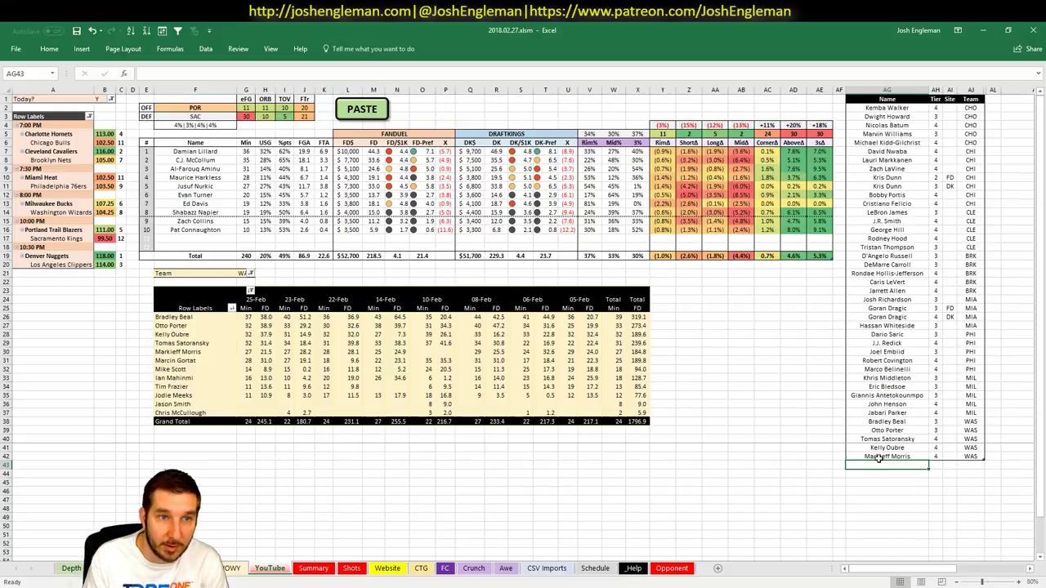
{"action": "type", "text": "Damian Lillard"}
{"action": "key", "text": "Tab"}
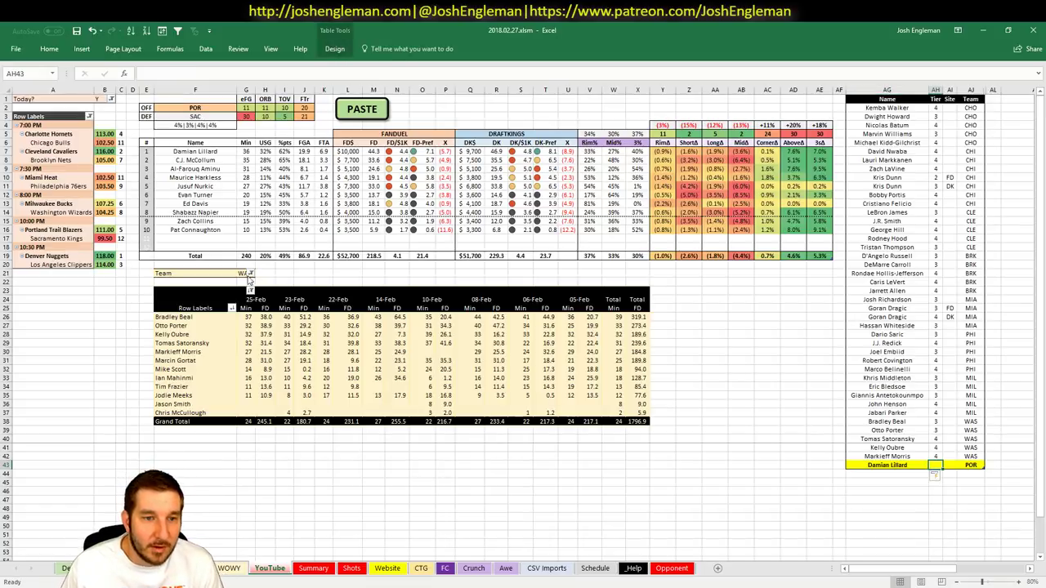
{"action": "left_click", "coordinate": [241, 274]}
{"action": "type", "text": "POR"}
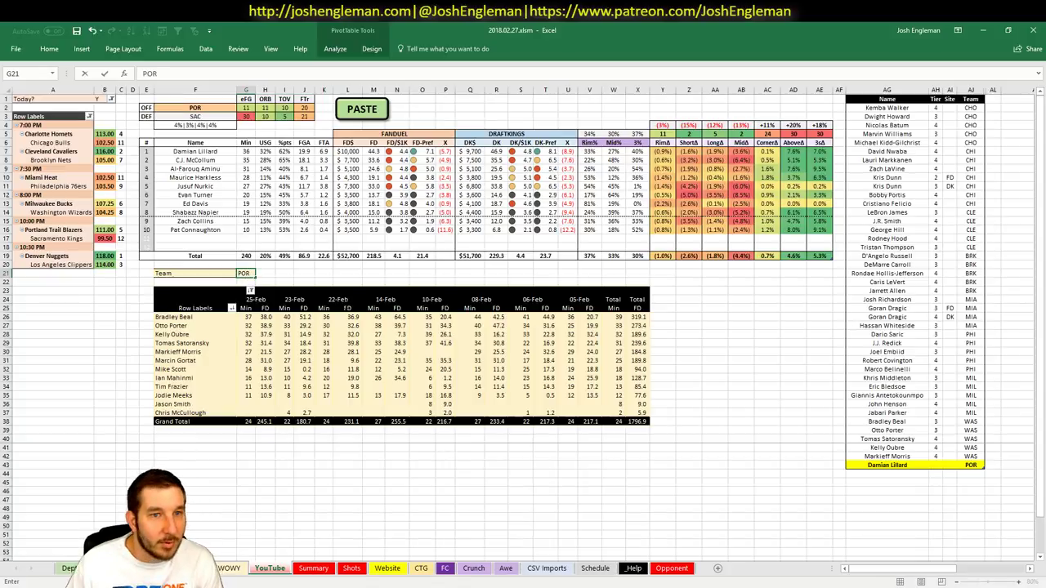
{"action": "key", "text": "Tab"}
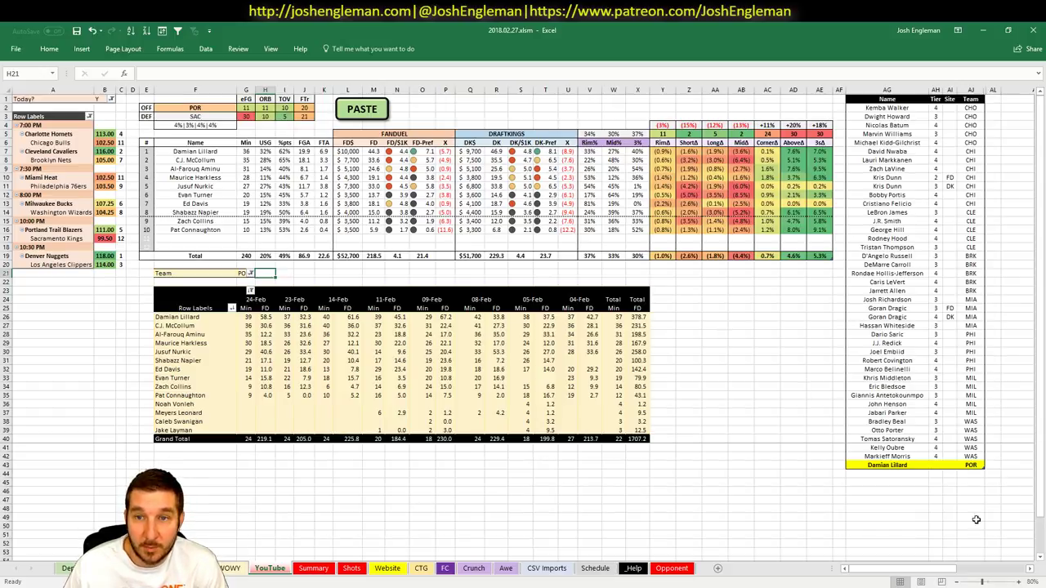
{"action": "left_click", "coordinate": [933, 465]}
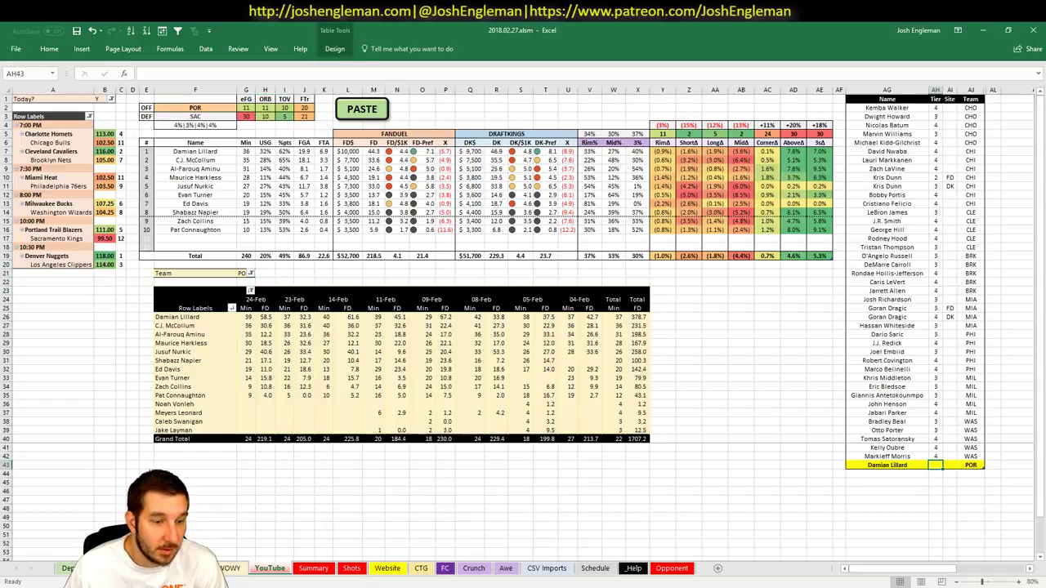
Step: Bring up the Bucks vs Wizards box score, then return to the defense-vs-position last 15 games results
{"action": "mouse_move", "coordinate": [61, 584]}
{"action": "left_click", "coordinate": [61, 544]}
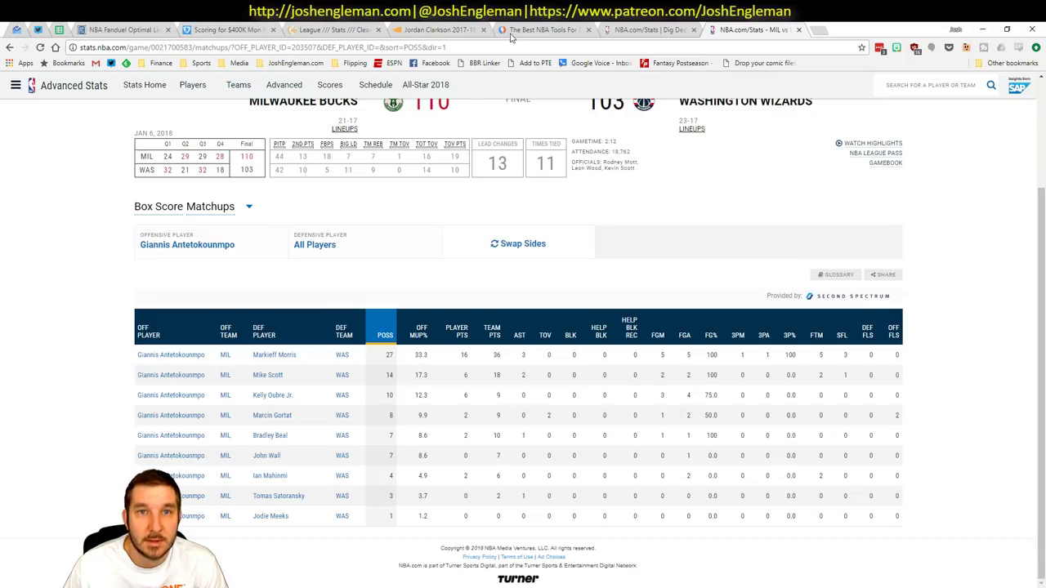
{"action": "left_click", "coordinate": [554, 30]}
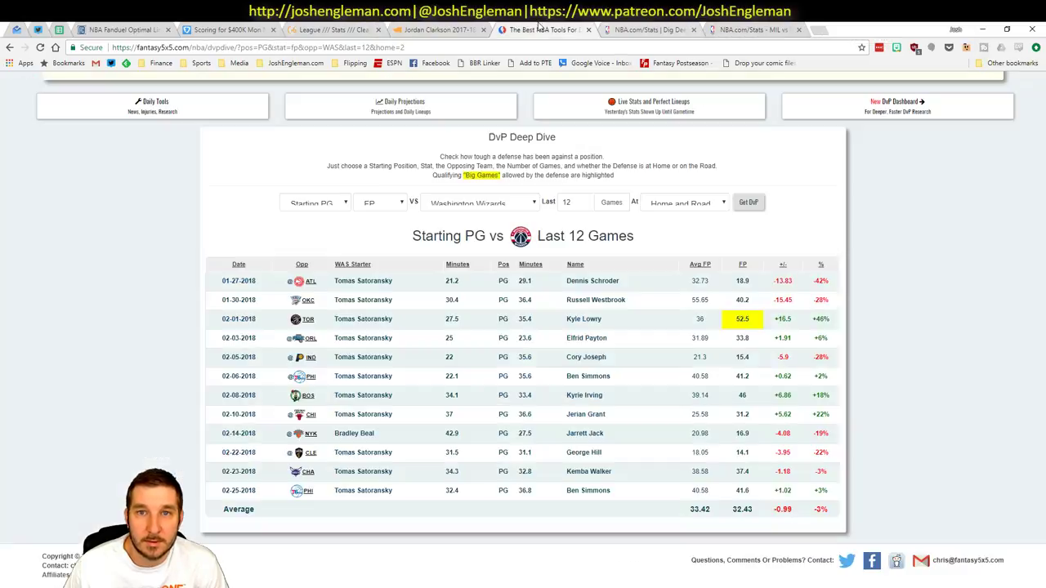
{"action": "key", "text": "ctrl+Tab"}
{"action": "key", "text": "ctrl+Tab"}
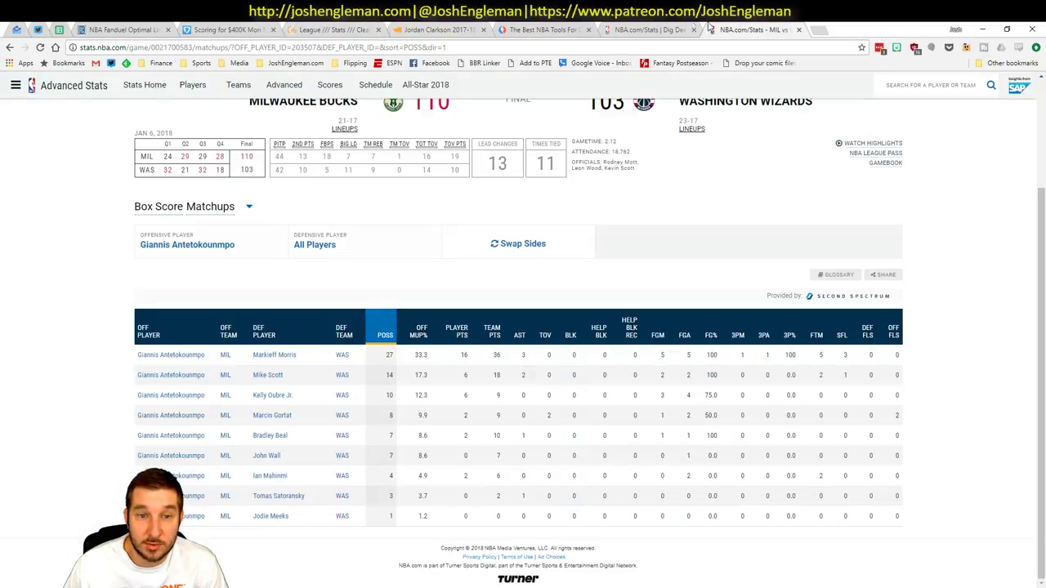
{"action": "key", "text": "ctrl+shift+Tab"}
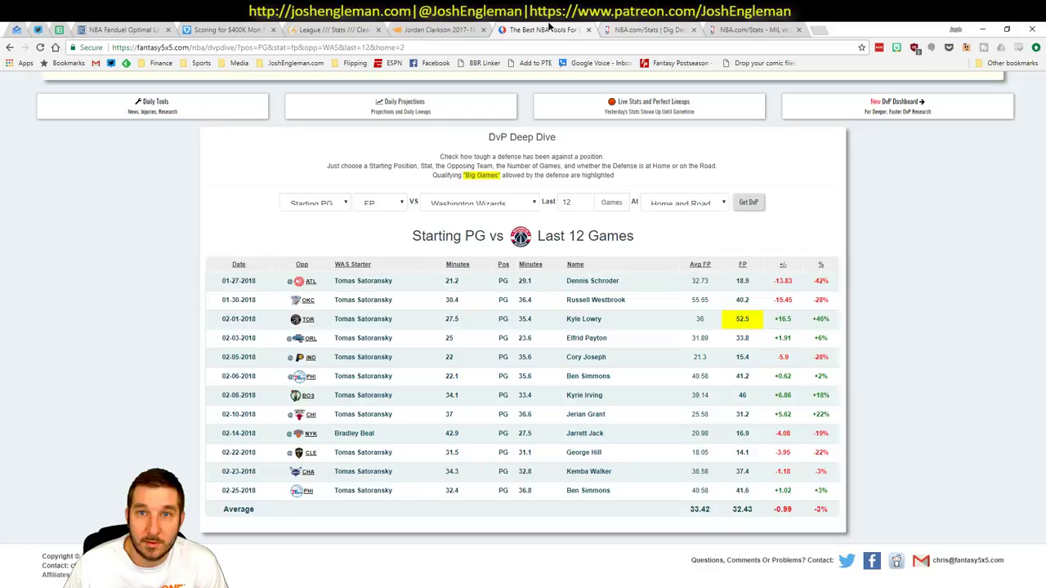
{"action": "key", "text": "ctrl+shift+Tab"}
{"action": "left_click", "coordinate": [9, 47]}
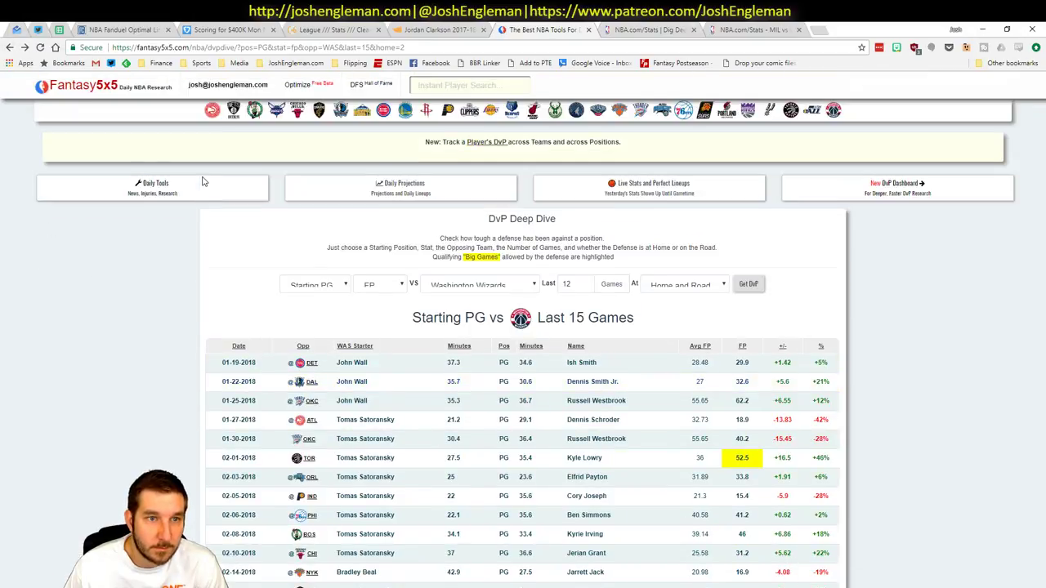
Step: Open Fantasy5x5's full Today's Best Spots table sorted by position, then return to Excel
{"action": "scroll", "coordinate": [205, 181], "scroll_direction": "up", "scroll_amount": 2}
{"action": "left_click", "coordinate": [96, 80]}
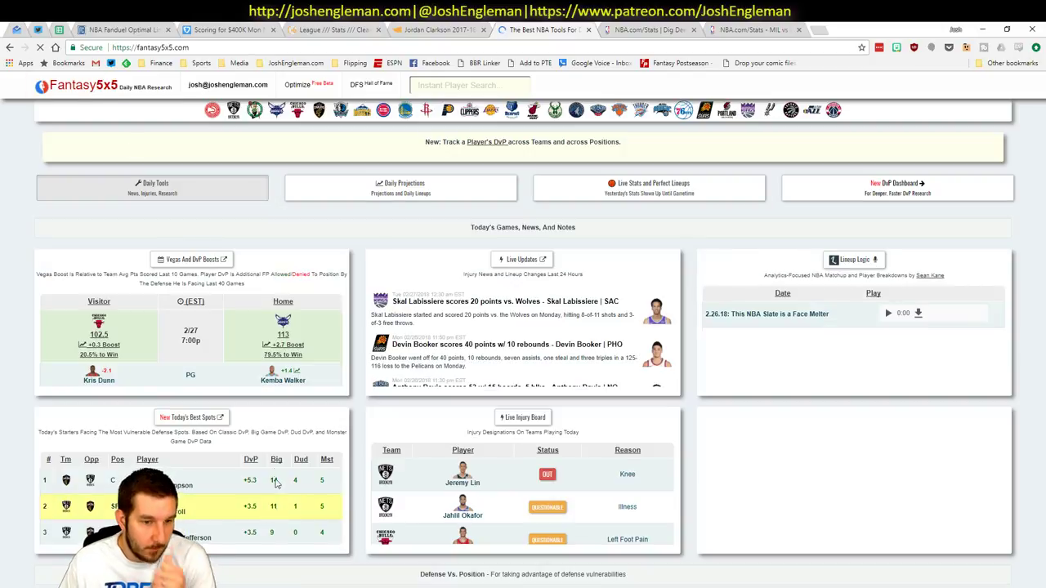
{"action": "left_click", "coordinate": [210, 417]}
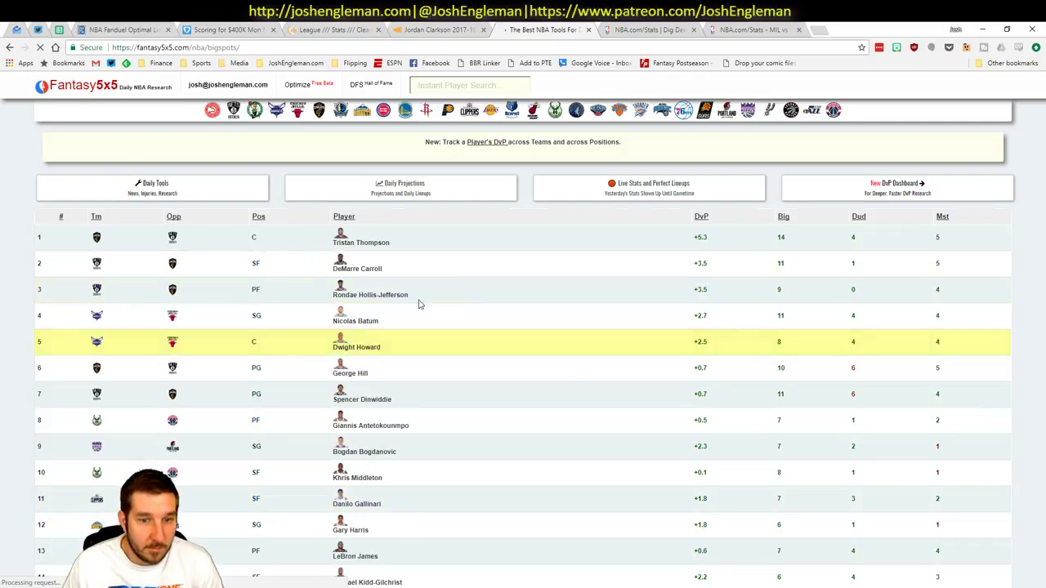
{"action": "scroll", "coordinate": [469, 294], "scroll_direction": "down", "scroll_amount": 2}
{"action": "scroll", "coordinate": [469, 296], "scroll_direction": "down", "scroll_amount": 1}
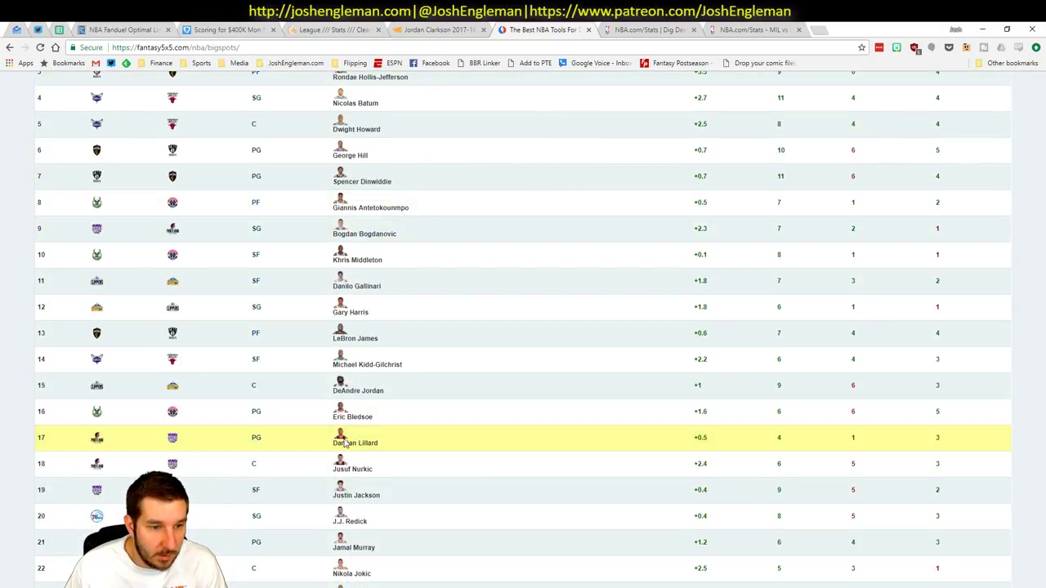
{"action": "scroll", "coordinate": [262, 140], "scroll_direction": "up", "scroll_amount": 3}
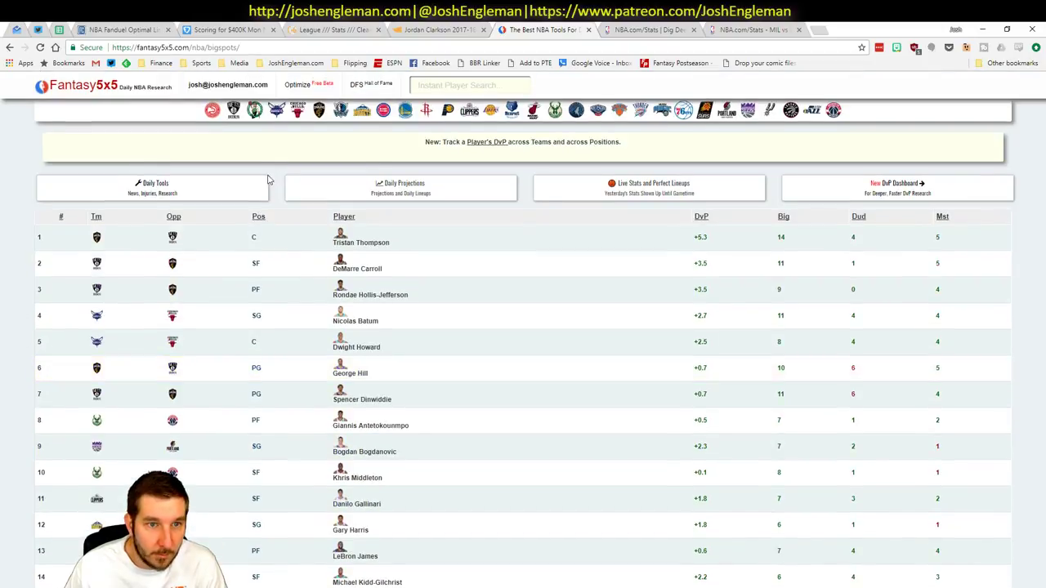
{"action": "left_click", "coordinate": [258, 216]}
{"action": "scroll", "coordinate": [360, 255], "scroll_direction": "down", "scroll_amount": 15}
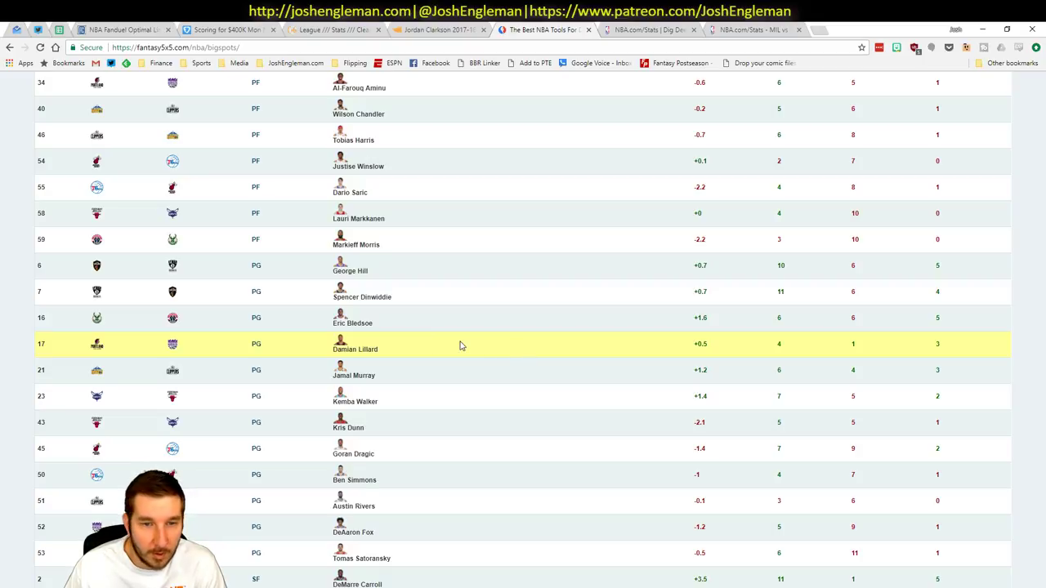
{"action": "key", "text": "alt+Tab"}
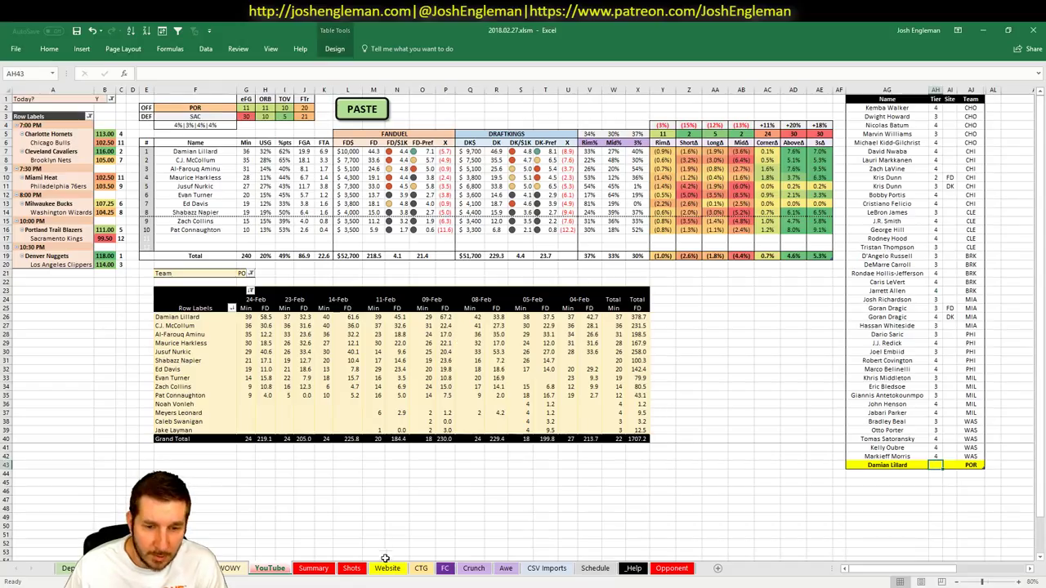
Step: Enter tier 3 for Damian Lillard in AH43 and add C.J. McCollum in AG44
{"action": "left_click", "coordinate": [313, 568]}
{"action": "left_click", "coordinate": [272, 568]}
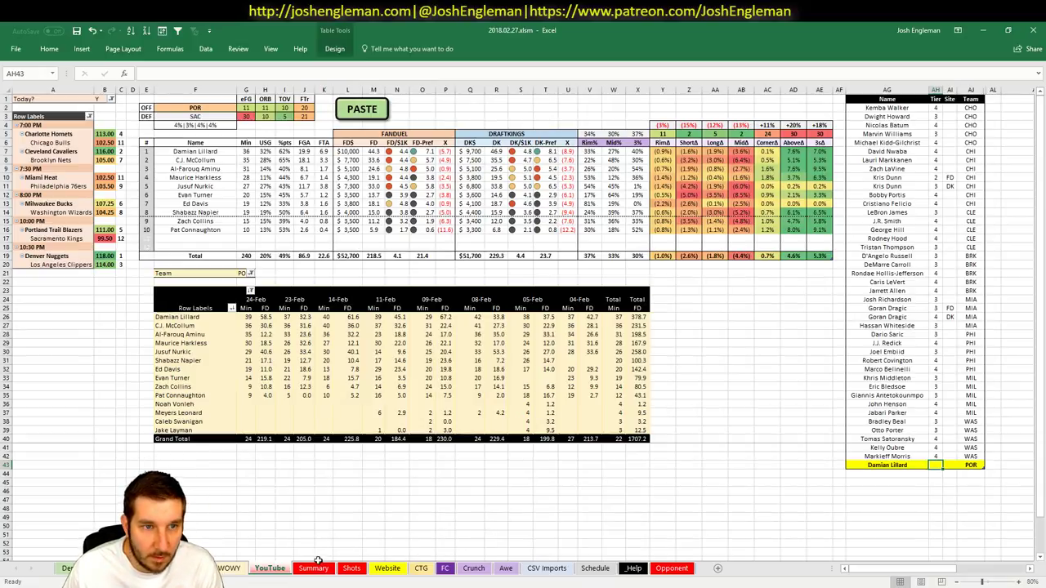
{"action": "type", "text": "3"}
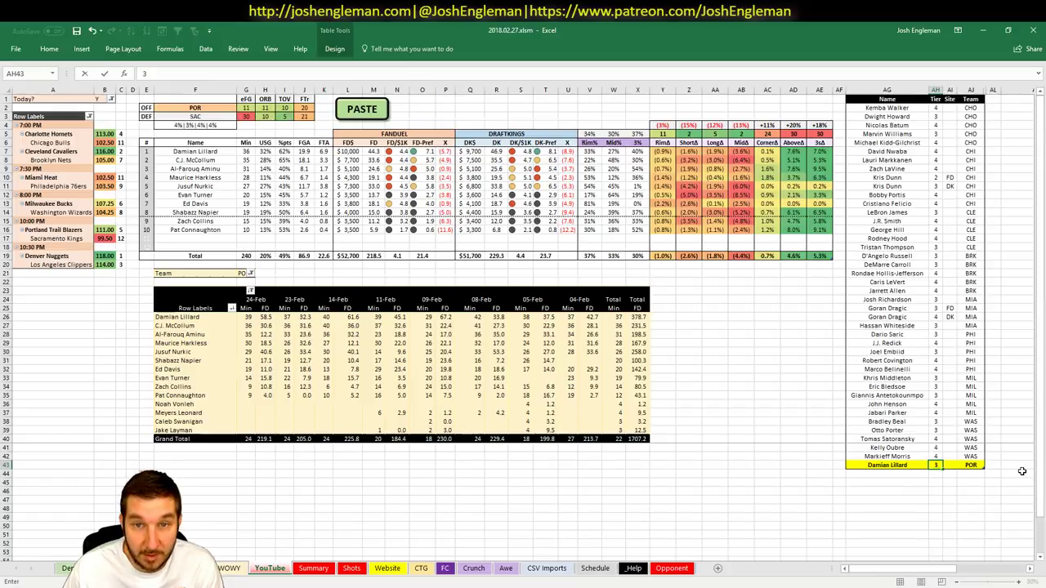
{"action": "key", "text": "Return"}
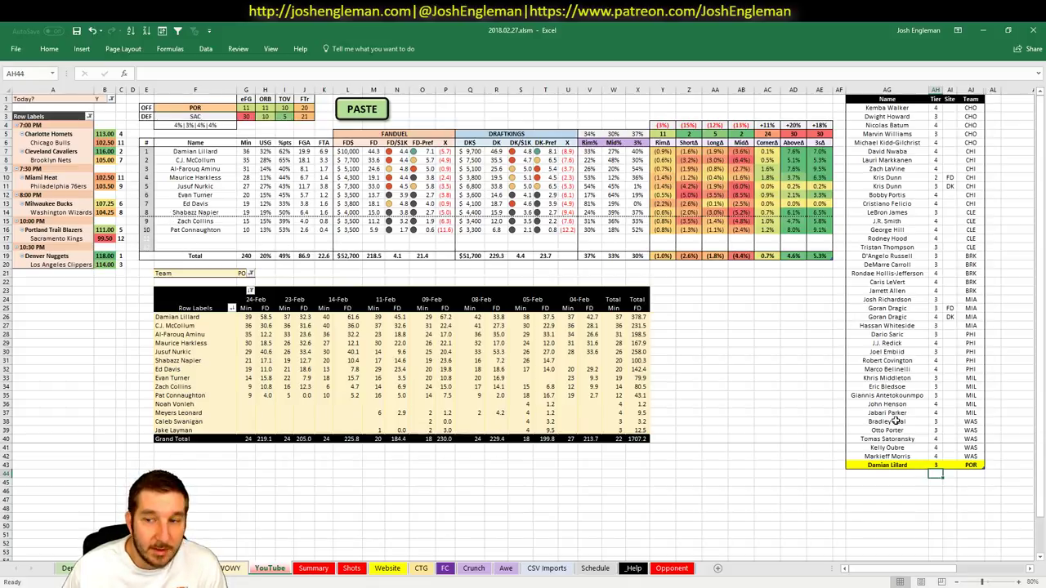
{"action": "left_click", "coordinate": [882, 474]}
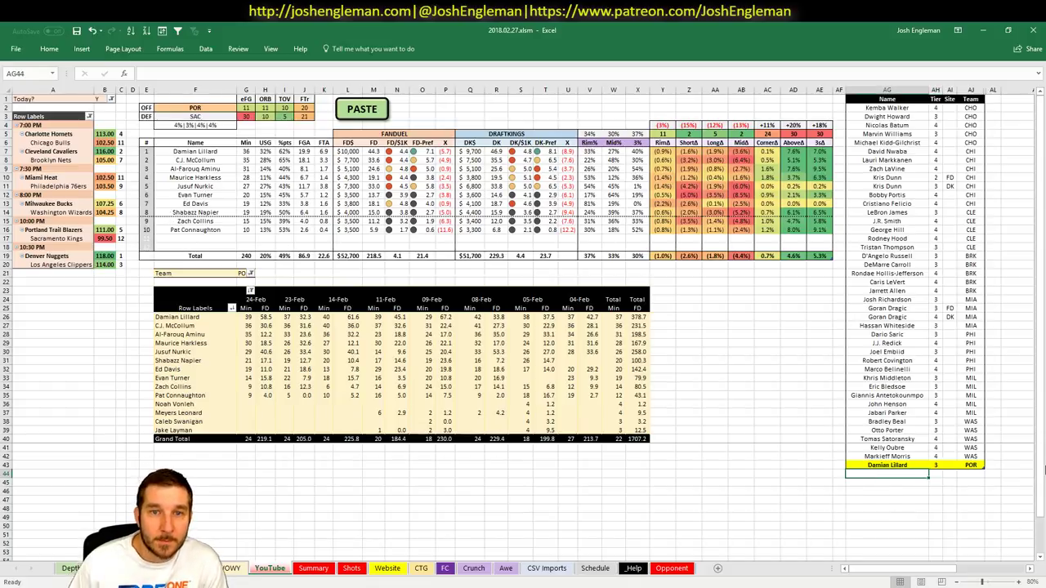
{"action": "type", "text": "C.J. McCollum"}
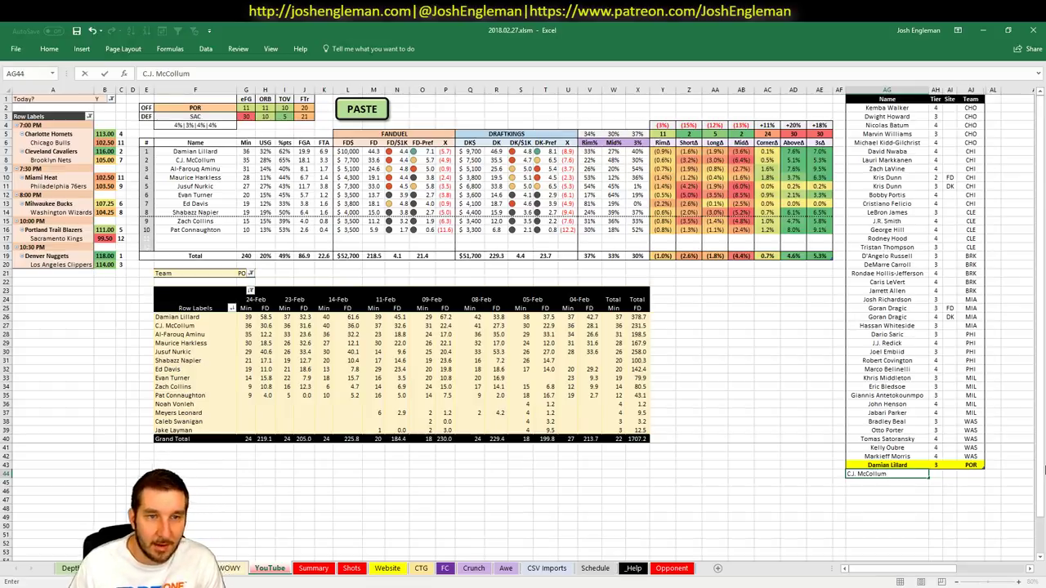
{"action": "key", "text": "Tab"}
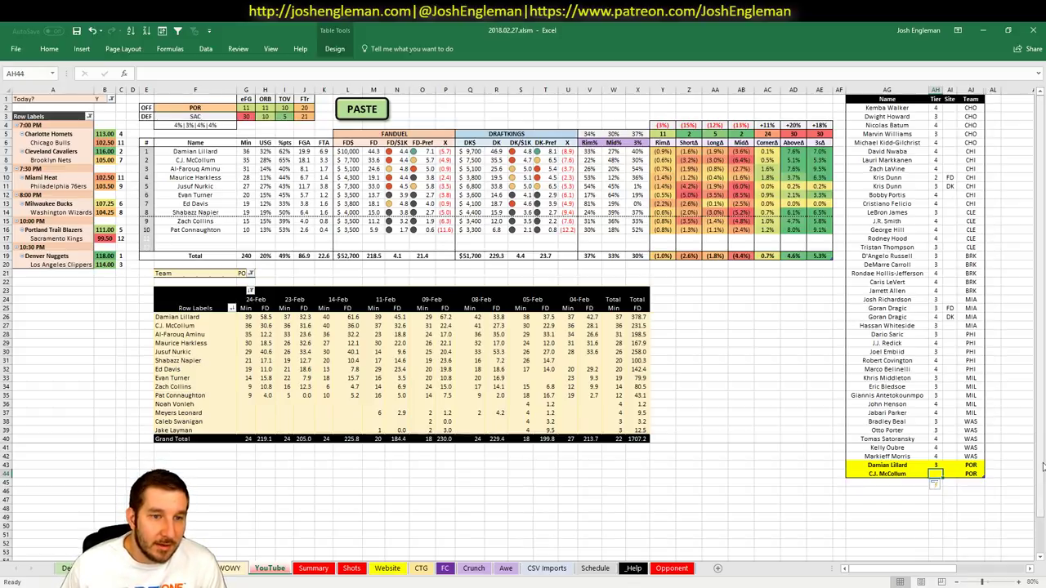
Step: Move from the workbook to Fantasy Cruncher and filter the FanDuel pool to shooting guards
{"action": "key", "text": "ctrl+Page_Down"}
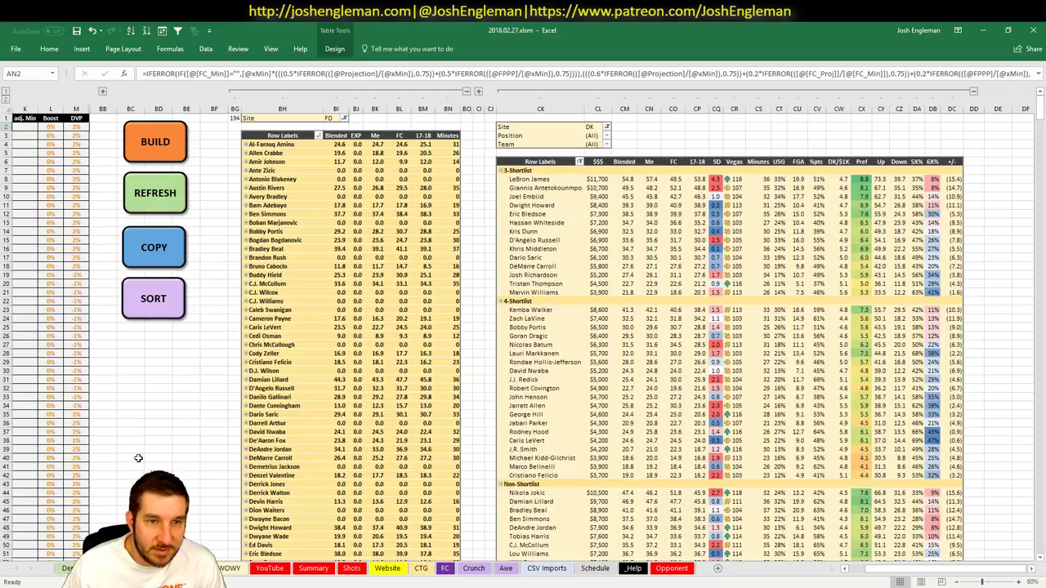
{"action": "key", "text": "ctrl+Page_Down"}
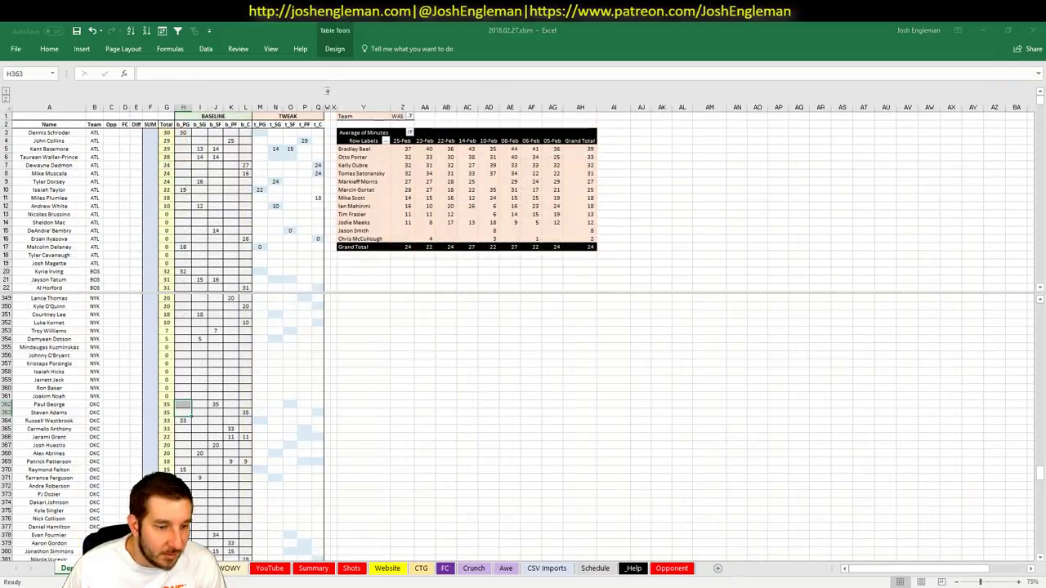
{"action": "key", "text": "alt+Tab"}
{"action": "left_click", "coordinate": [122, 29]}
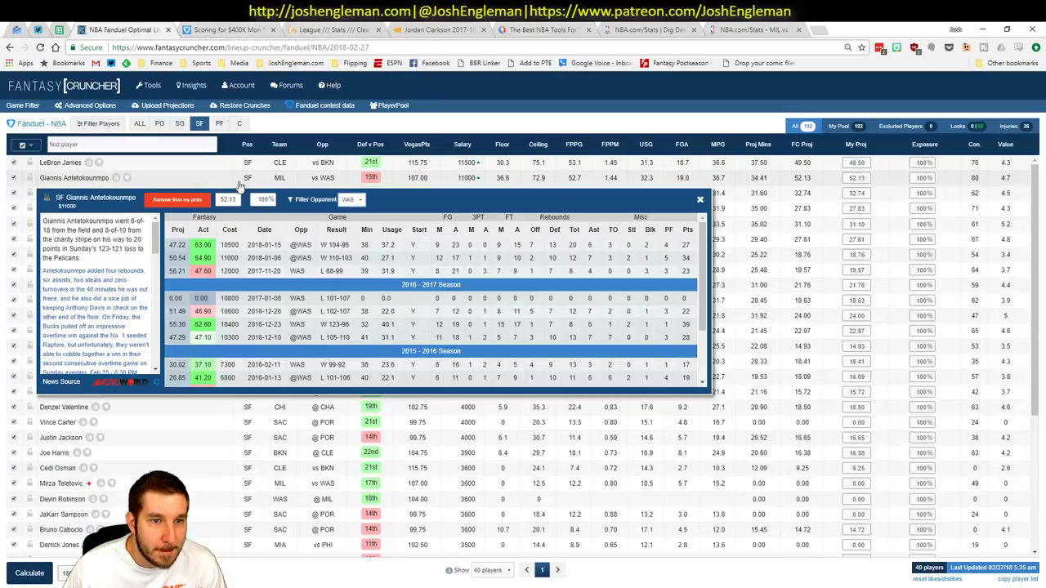
{"action": "left_click", "coordinate": [233, 168]}
{"action": "left_click", "coordinate": [179, 123]}
Step: Review C.J. McCollum's game log, then bring up the Bucks vs Wizards box score
{"action": "left_click", "coordinate": [234, 178]}
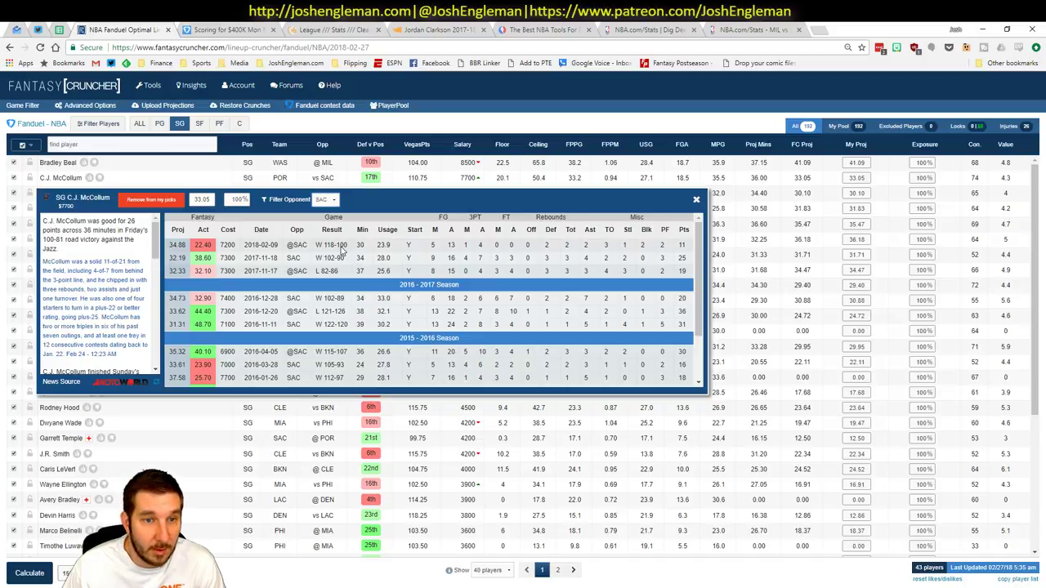
{"action": "left_click", "coordinate": [696, 201]}
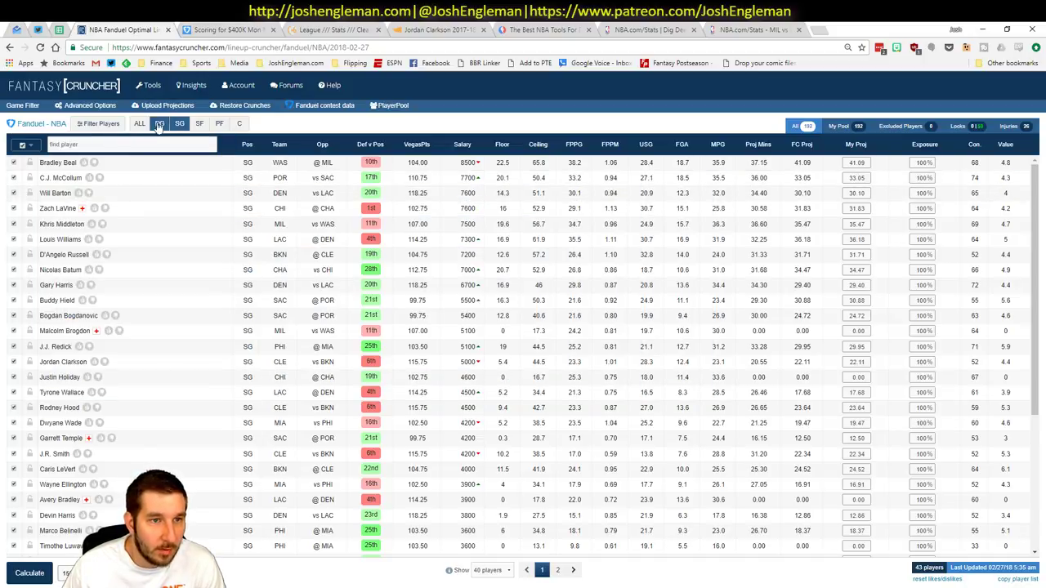
{"action": "key", "text": "alt+Tab"}
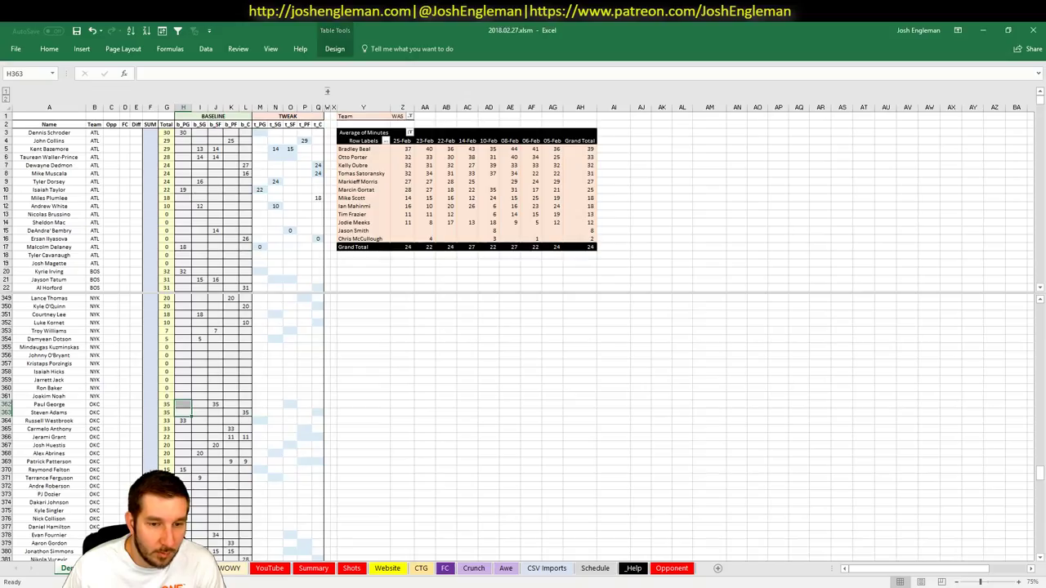
{"action": "left_click", "coordinate": [276, 570]}
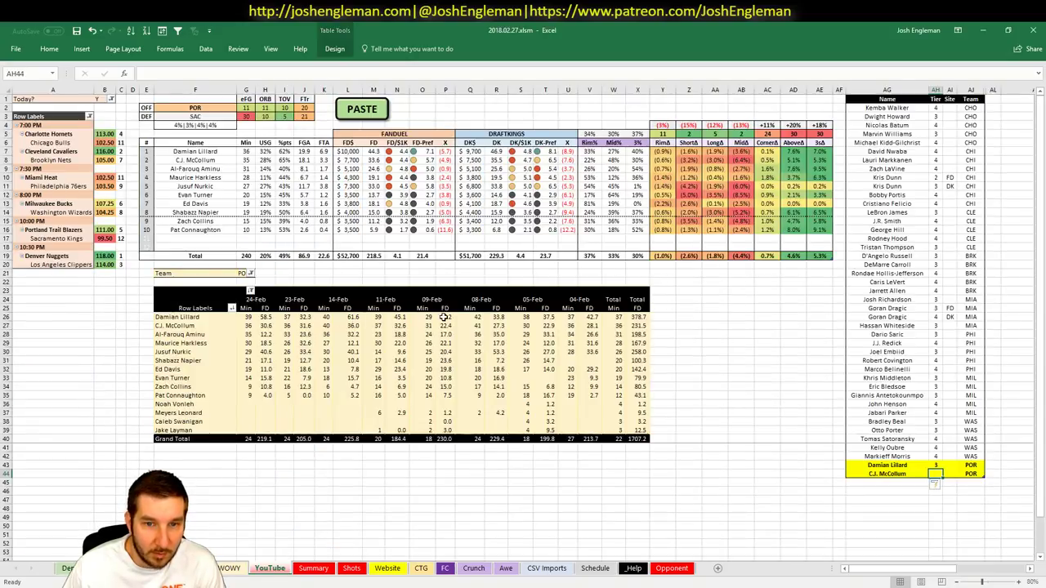
{"action": "key", "text": "alt+Tab"}
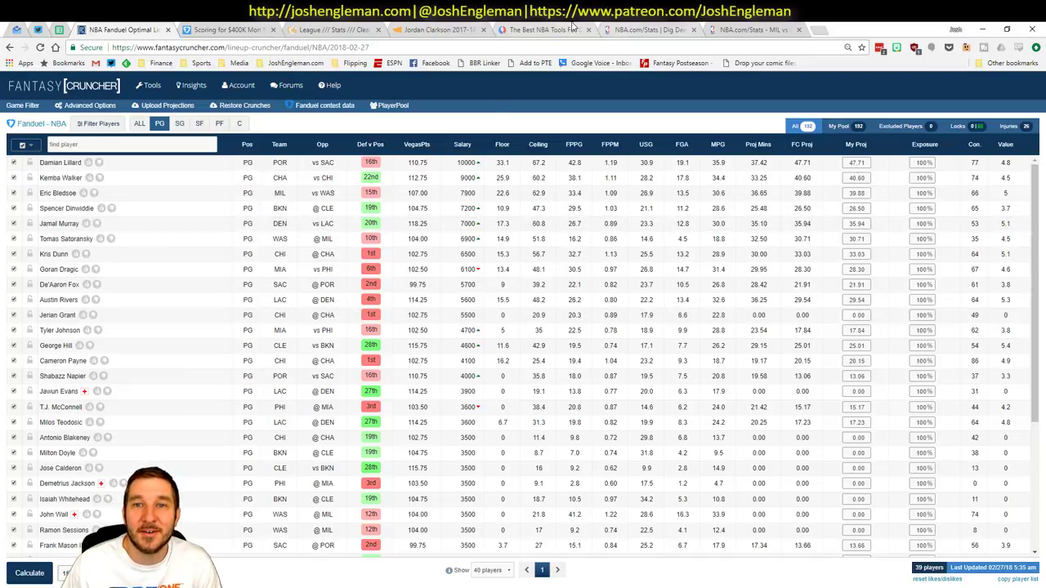
{"action": "left_click", "coordinate": [750, 29]}
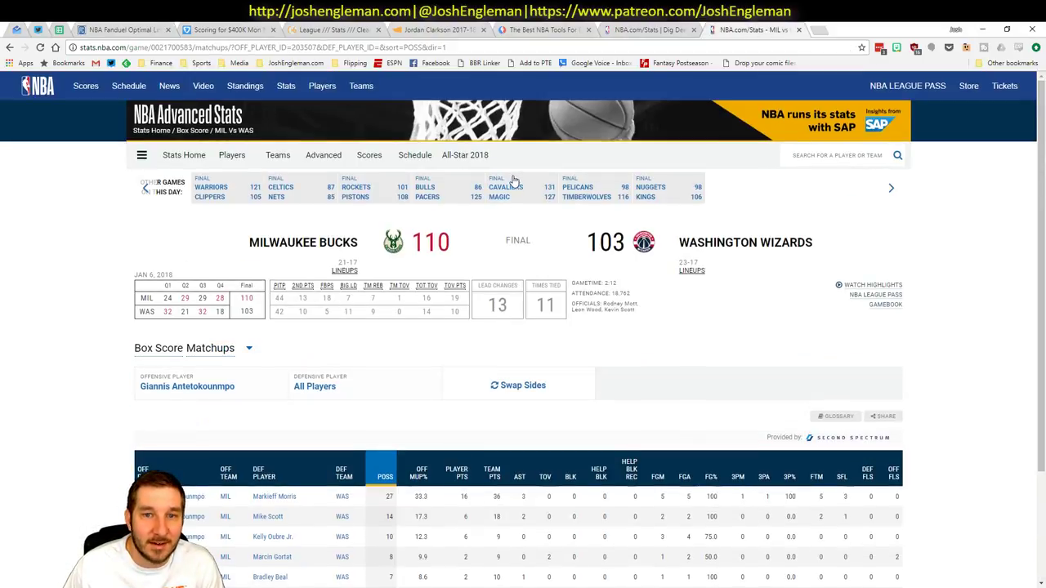
Step: Show the NBA.com scores for February 9
{"action": "left_click", "coordinate": [370, 156]}
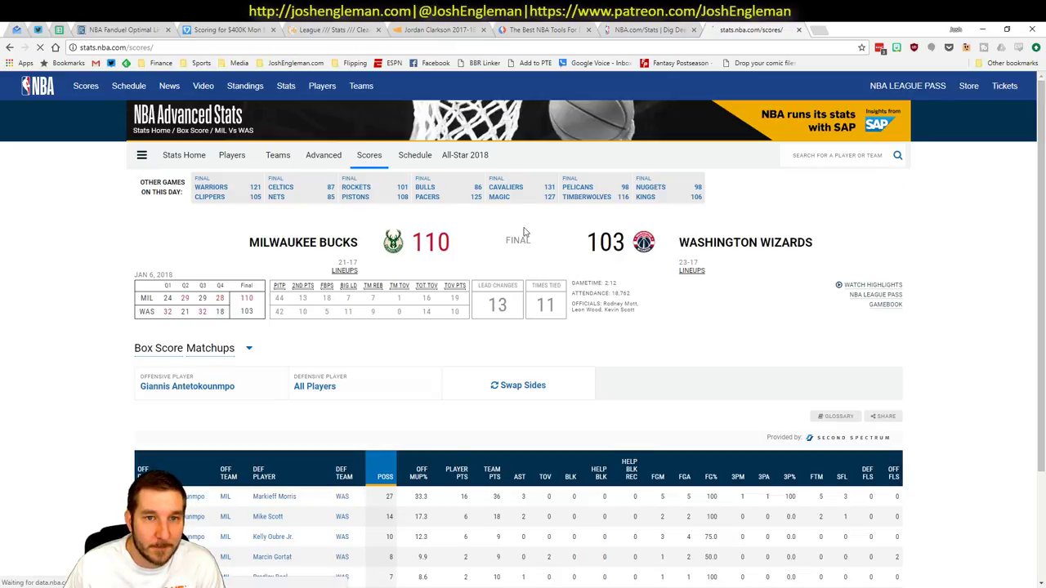
{"action": "left_click", "coordinate": [490, 182]}
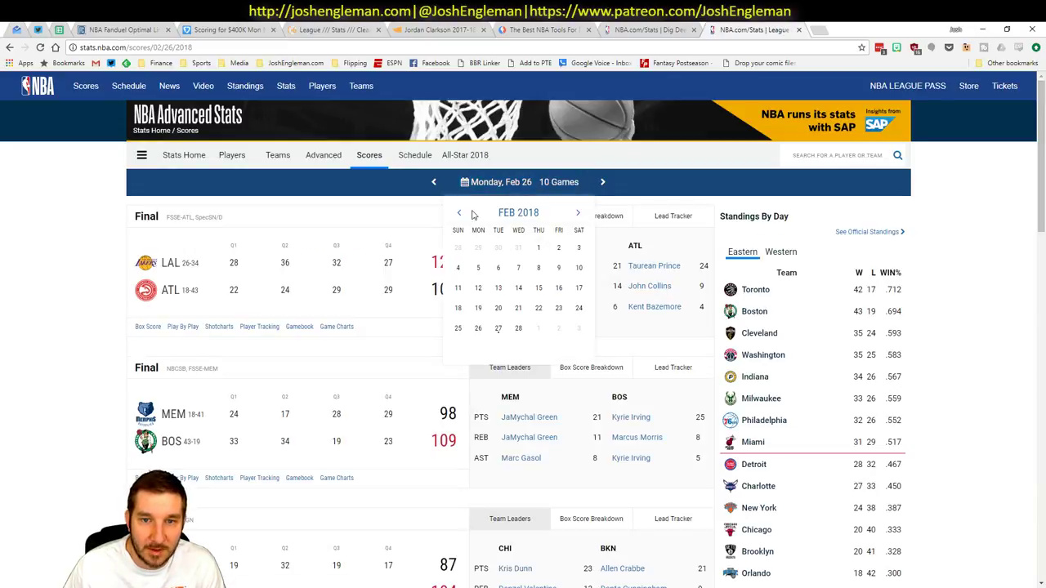
{"action": "left_click", "coordinate": [558, 268]}
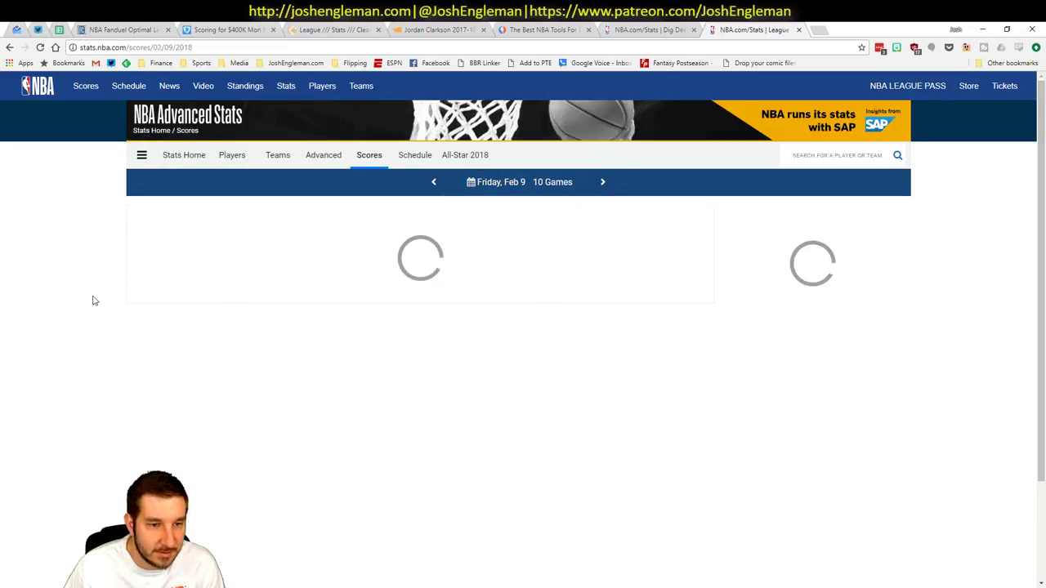
{"action": "scroll", "coordinate": [102, 299], "scroll_direction": "down", "scroll_amount": 8}
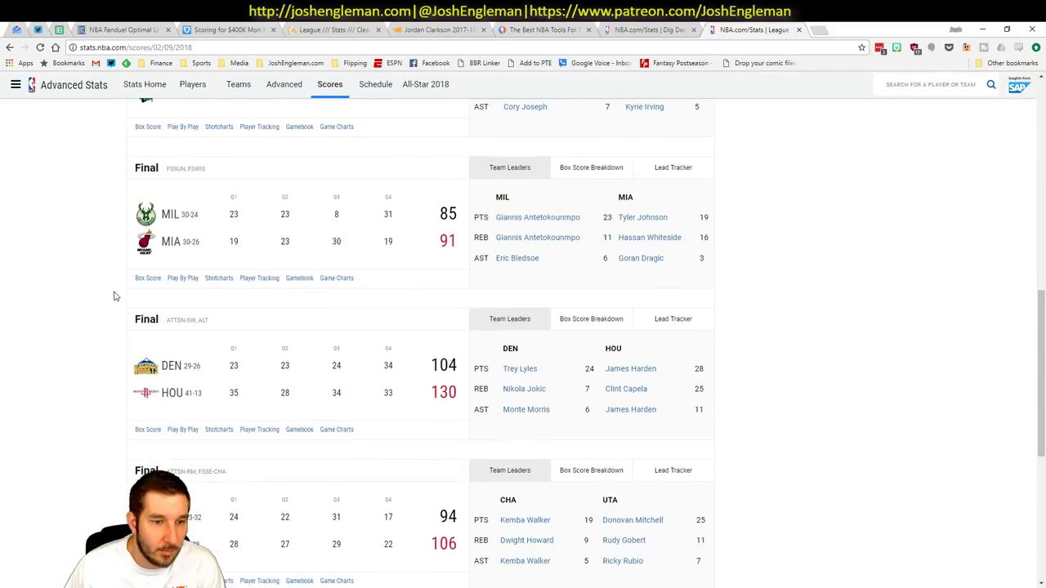
{"action": "scroll", "coordinate": [115, 297], "scroll_direction": "down", "scroll_amount": 5}
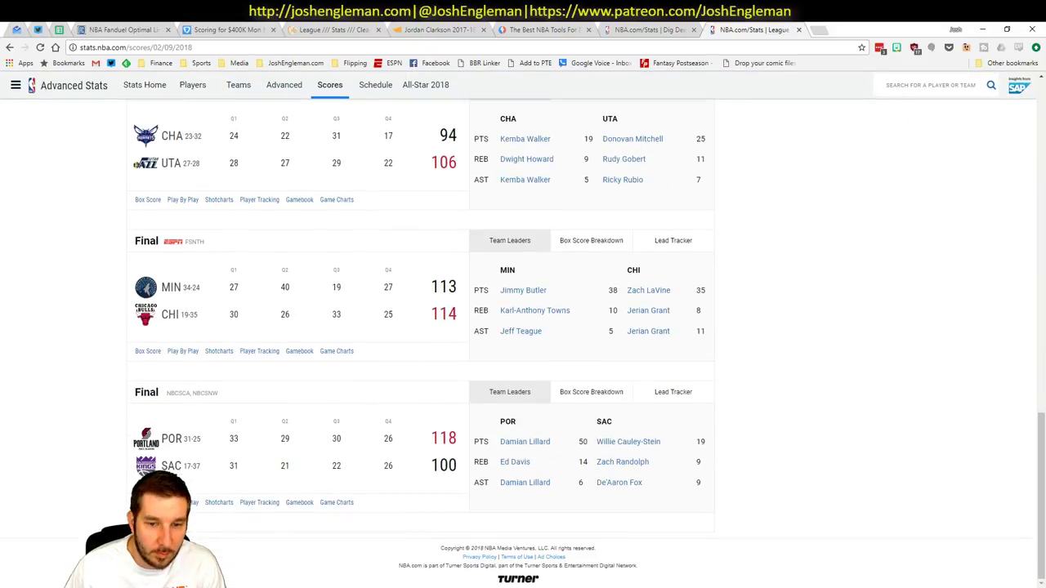
Step: Open the Portland vs Sacramento box score and its list of box score types
{"action": "left_click", "coordinate": [148, 502]}
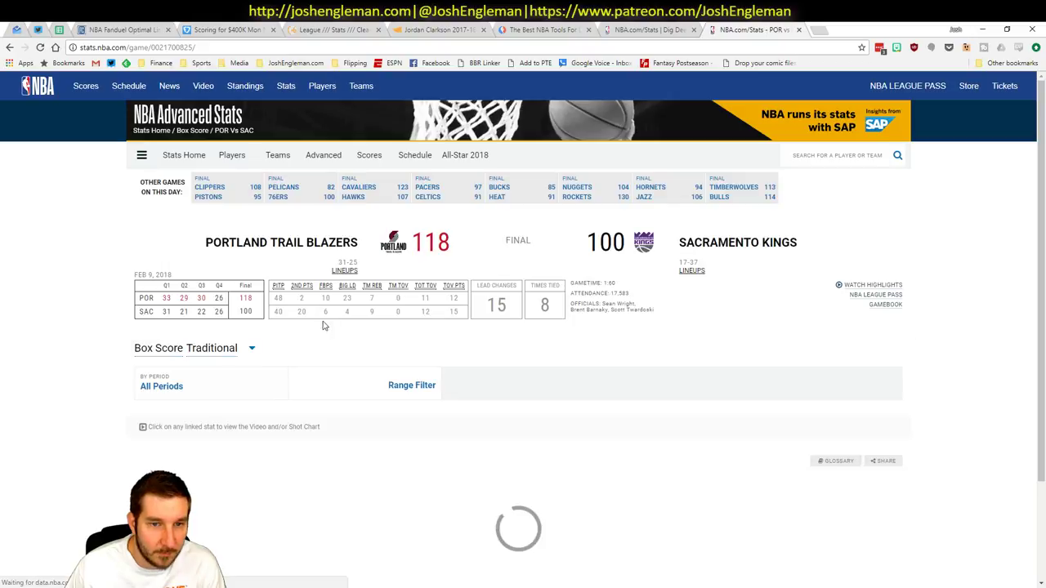
{"action": "scroll", "coordinate": [74, 291], "scroll_direction": "down", "scroll_amount": 2}
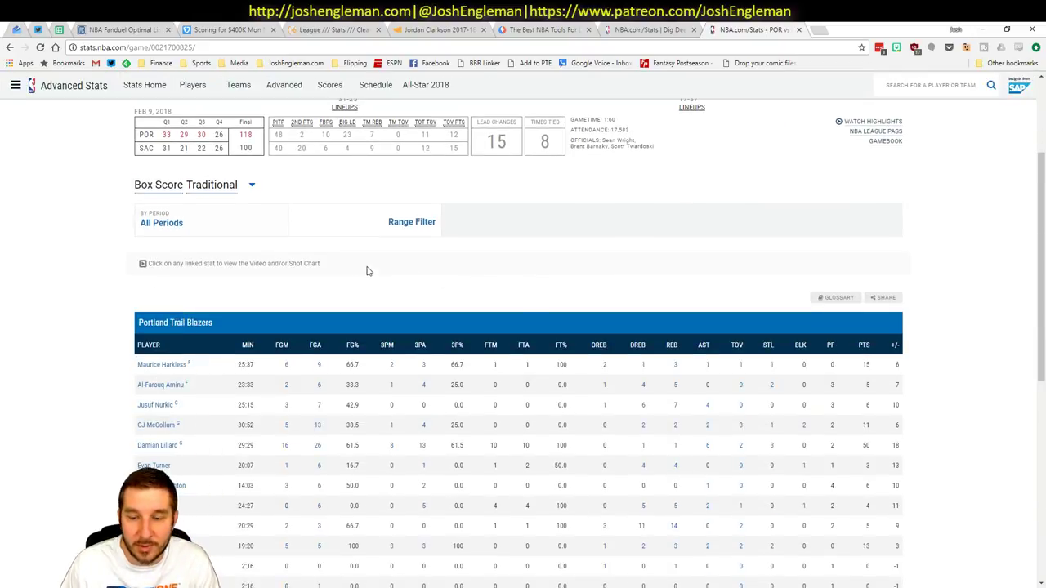
{"action": "left_click", "coordinate": [223, 191]}
{"action": "scroll", "coordinate": [258, 286], "scroll_direction": "down", "scroll_amount": 1}
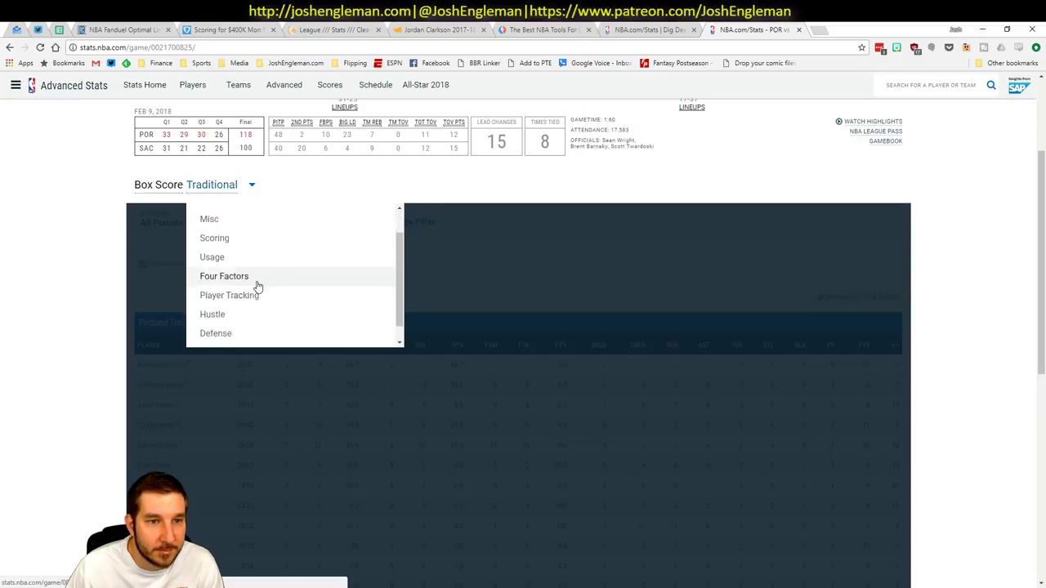
Step: Show Damian Lillard's matchups in the Matchups view, sorted by possessions, most first
{"action": "left_click", "coordinate": [245, 342]}
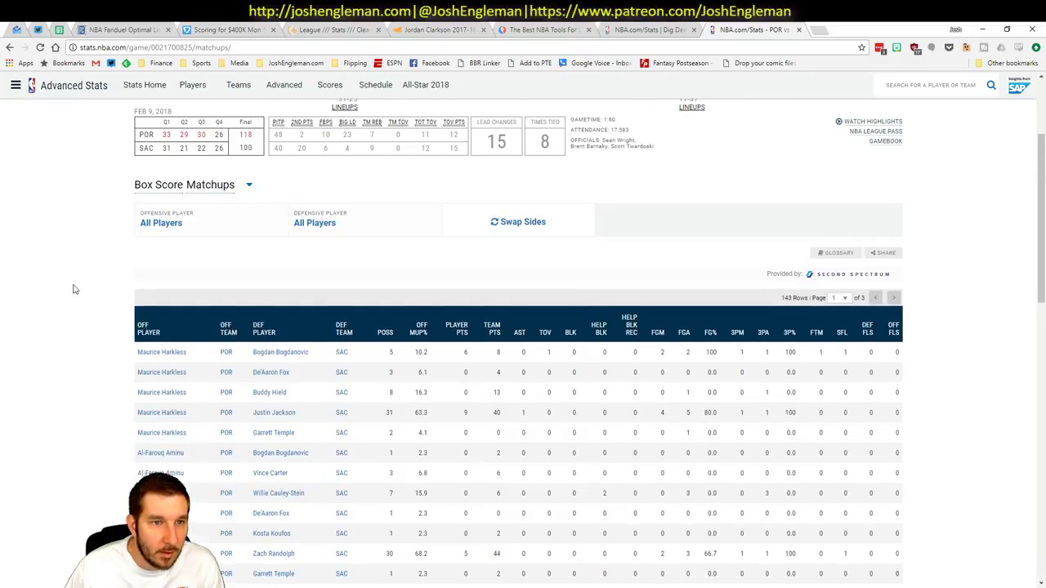
{"action": "scroll", "coordinate": [73, 289], "scroll_direction": "down", "scroll_amount": 5}
{"action": "scroll", "coordinate": [72, 289], "scroll_direction": "up", "scroll_amount": 4}
{"action": "left_click", "coordinate": [168, 168]}
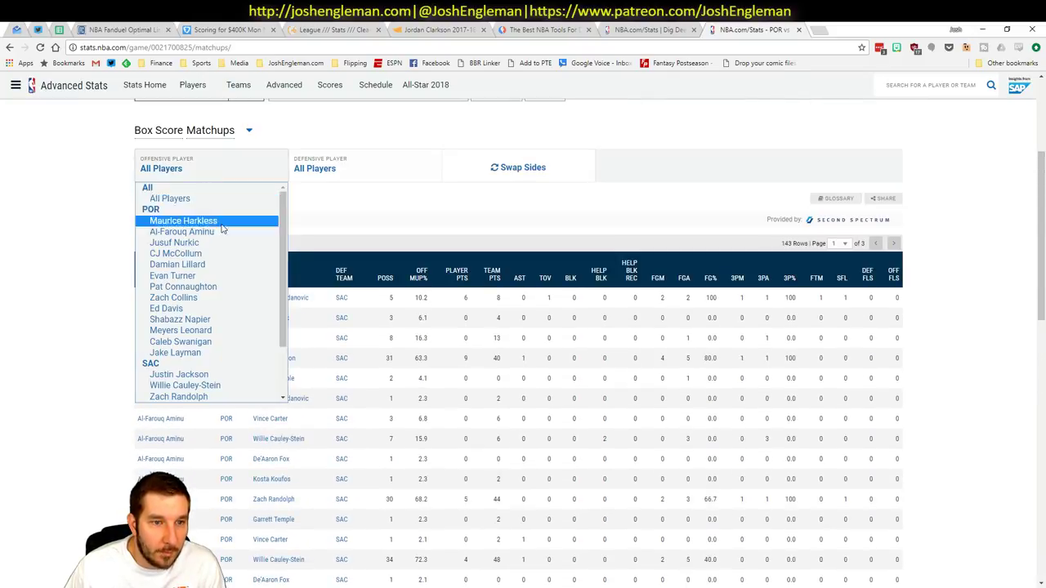
{"action": "left_click", "coordinate": [225, 265]}
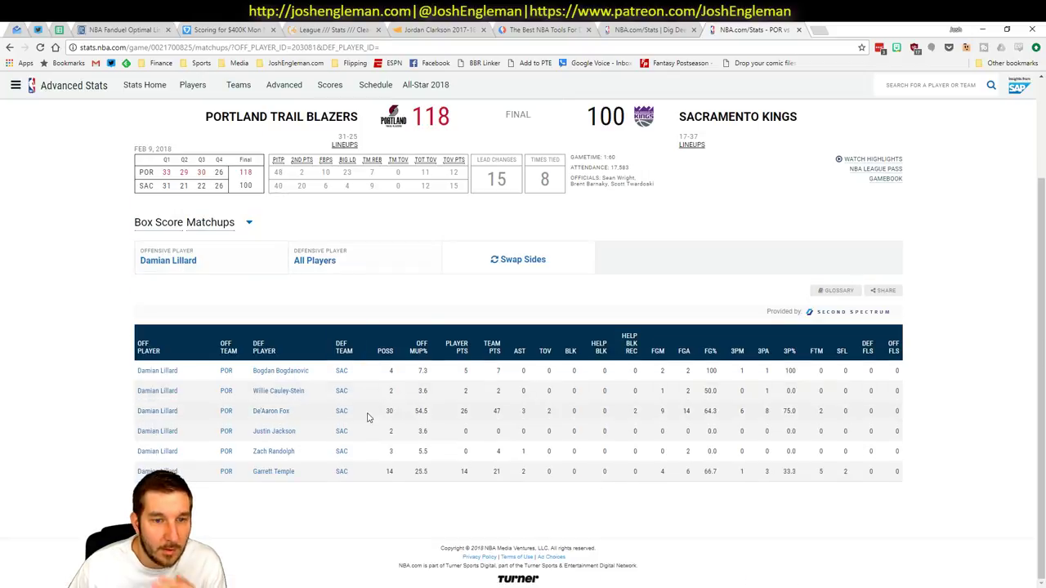
{"action": "left_click", "coordinate": [384, 350]}
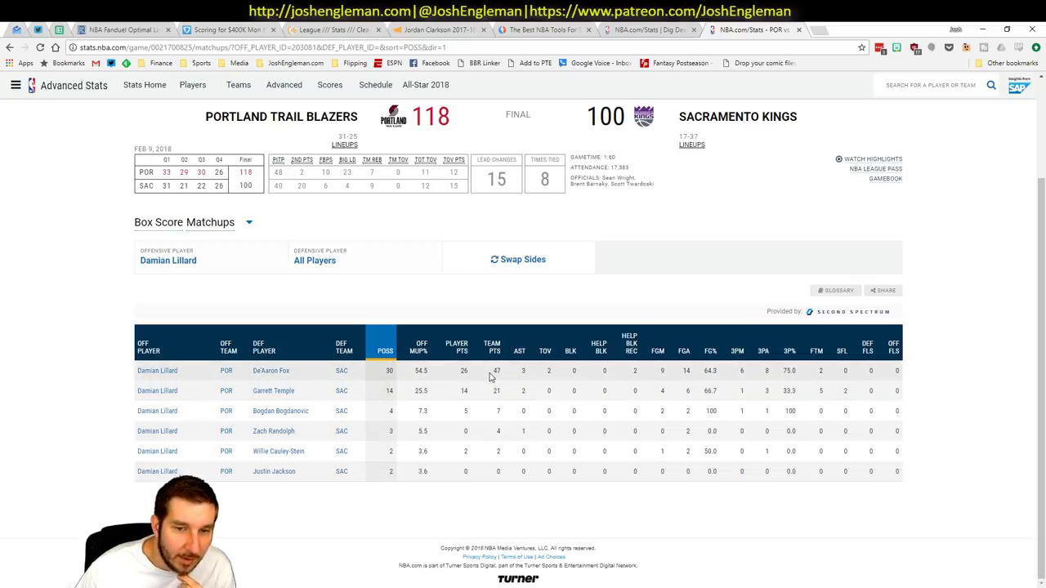
Step: Work out 47/30 and 21/14 on the calculator, then show CJ McCollum's matchups
{"action": "key", "text": "XF86Calculator"}
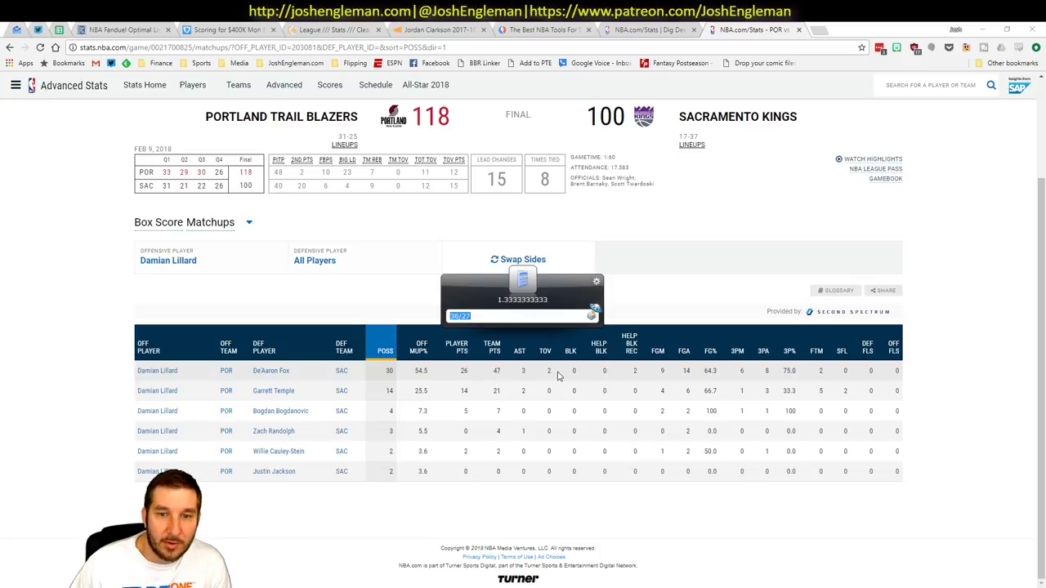
{"action": "type", "text": "47/30"}
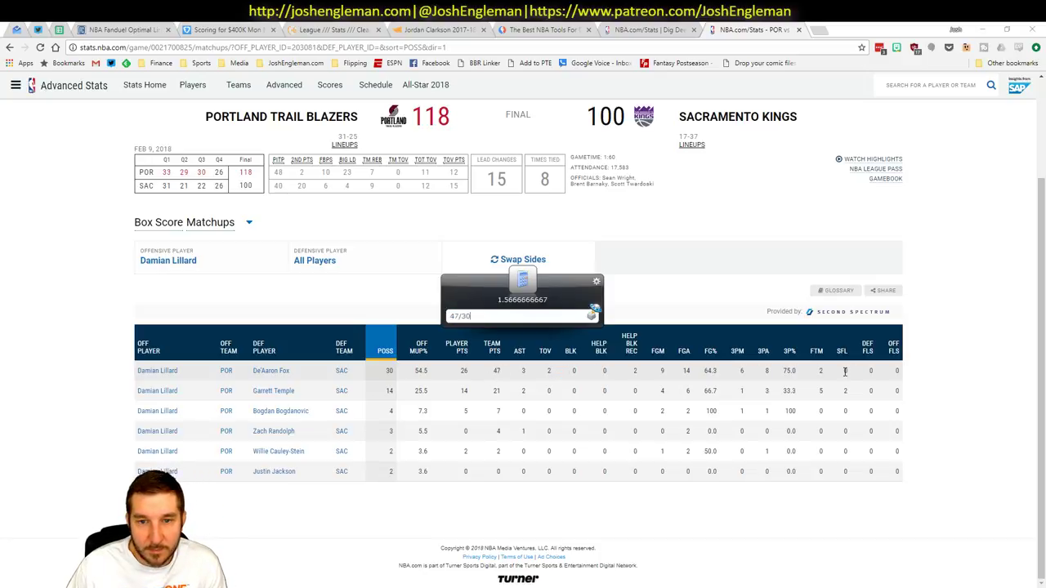
{"action": "key", "text": "Down"}
{"action": "key", "text": "Escape"}
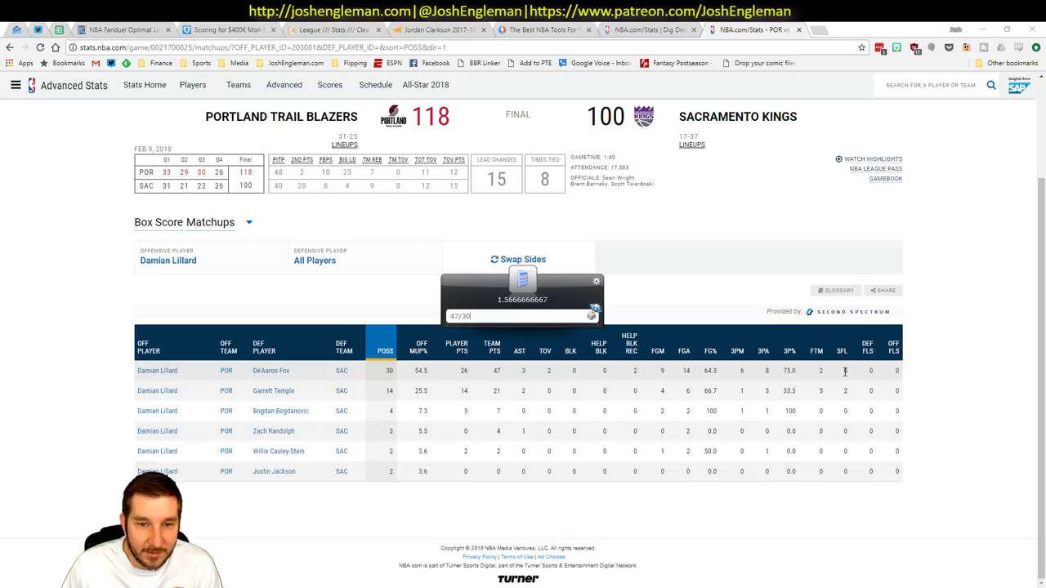
{"action": "key", "text": "Escape"}
{"action": "key", "text": "alt+c"}
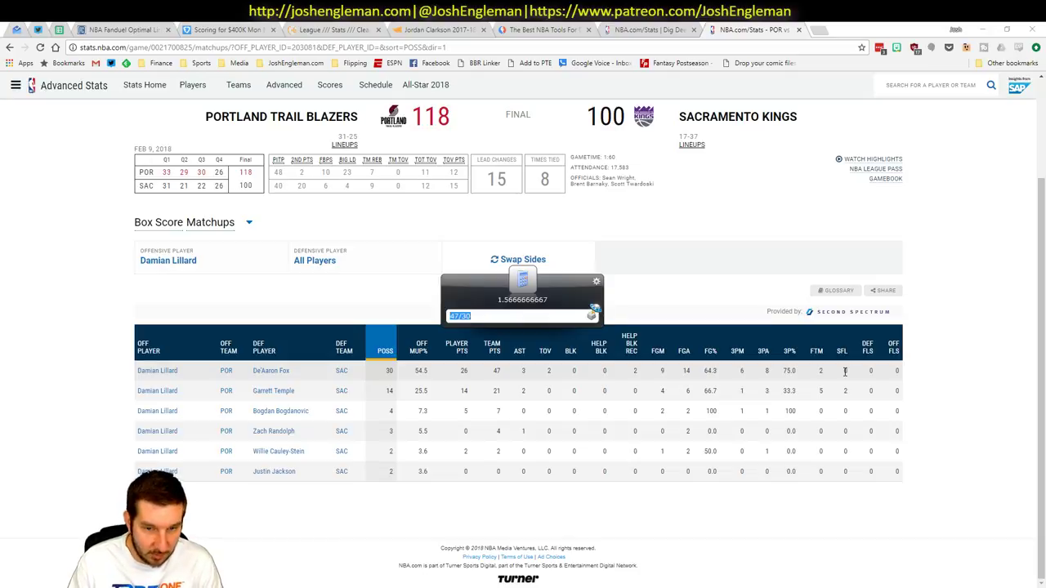
{"action": "type", "text": "21/14"}
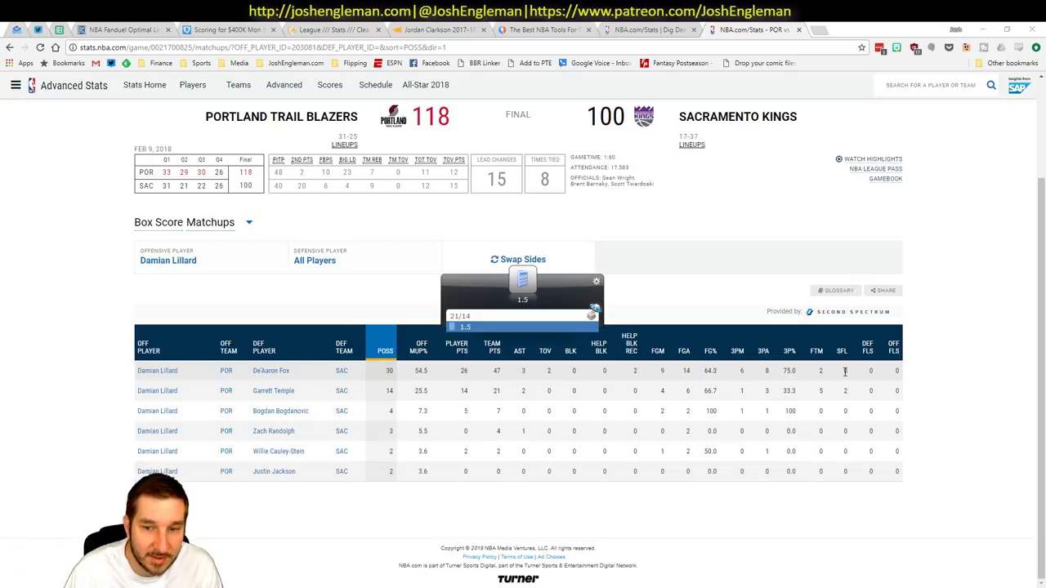
{"action": "left_click", "coordinate": [867, 400]}
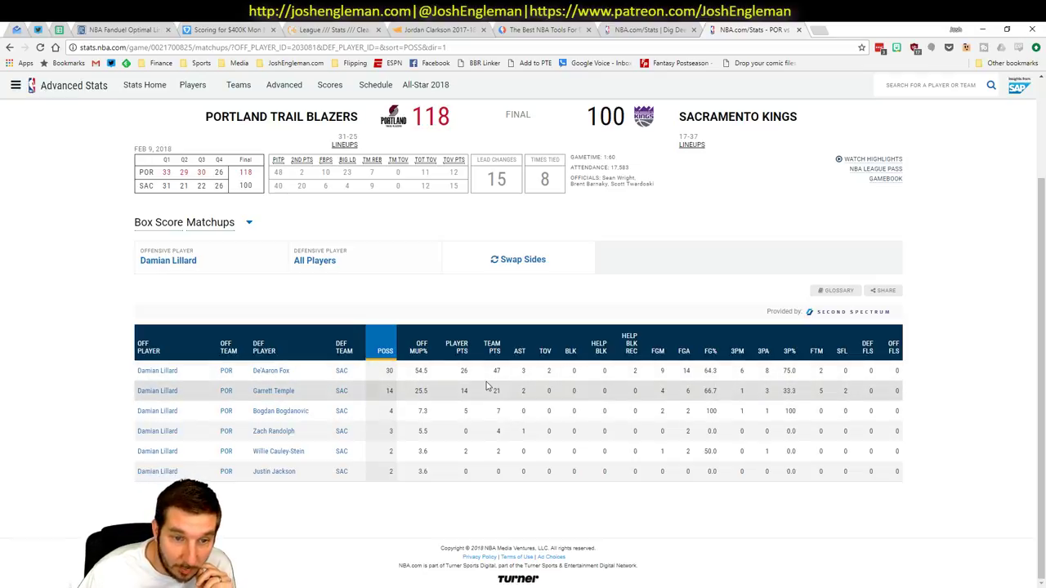
{"action": "left_click", "coordinate": [203, 266]}
{"action": "left_click", "coordinate": [175, 346]}
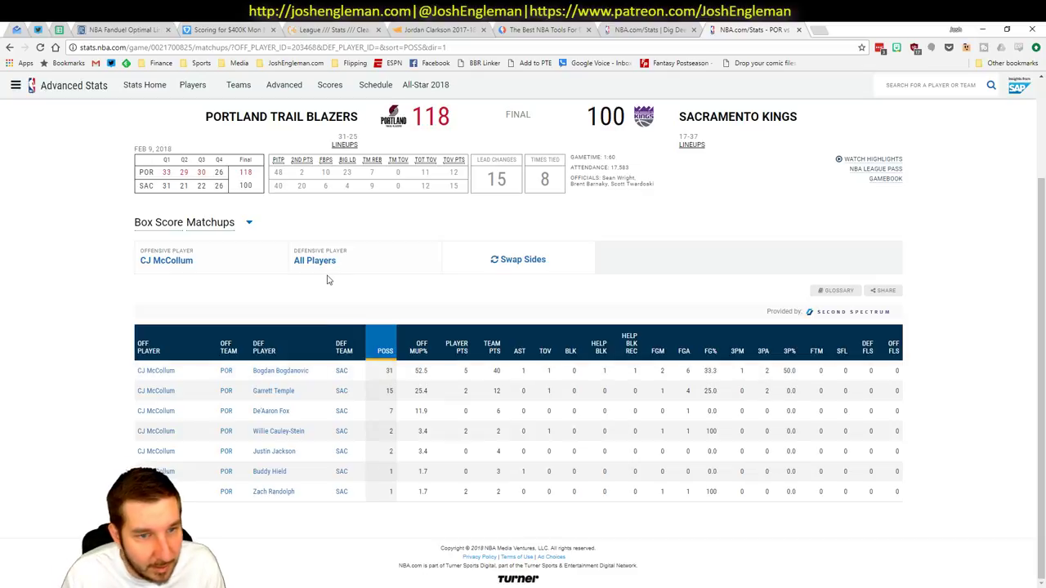
Step: Give C.J. McCollum tier 3 and add Al-Farouq Aminu at tier 3
{"action": "key", "text": "alt+Tab"}
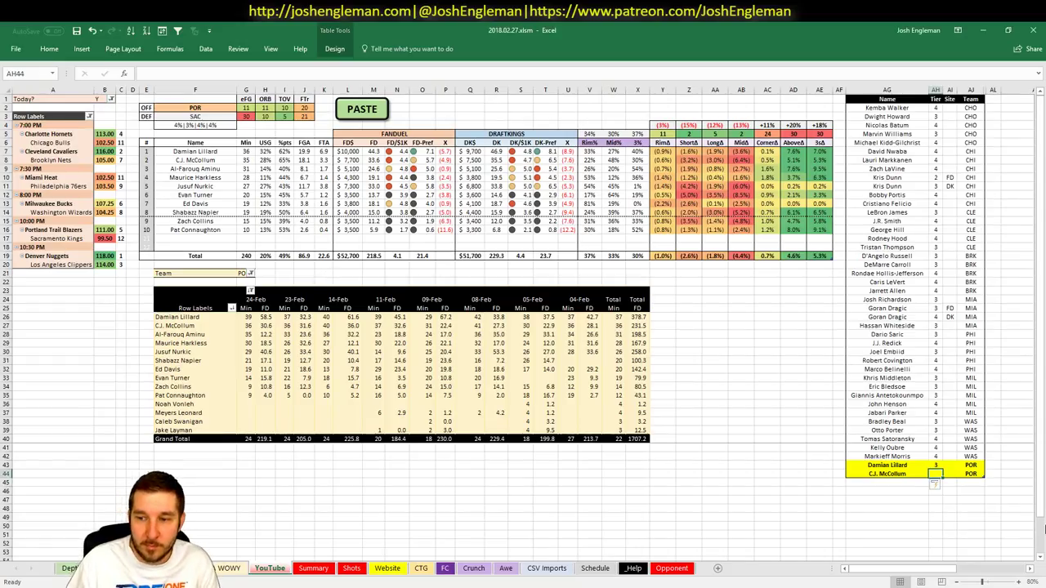
{"action": "type", "text": "3"}
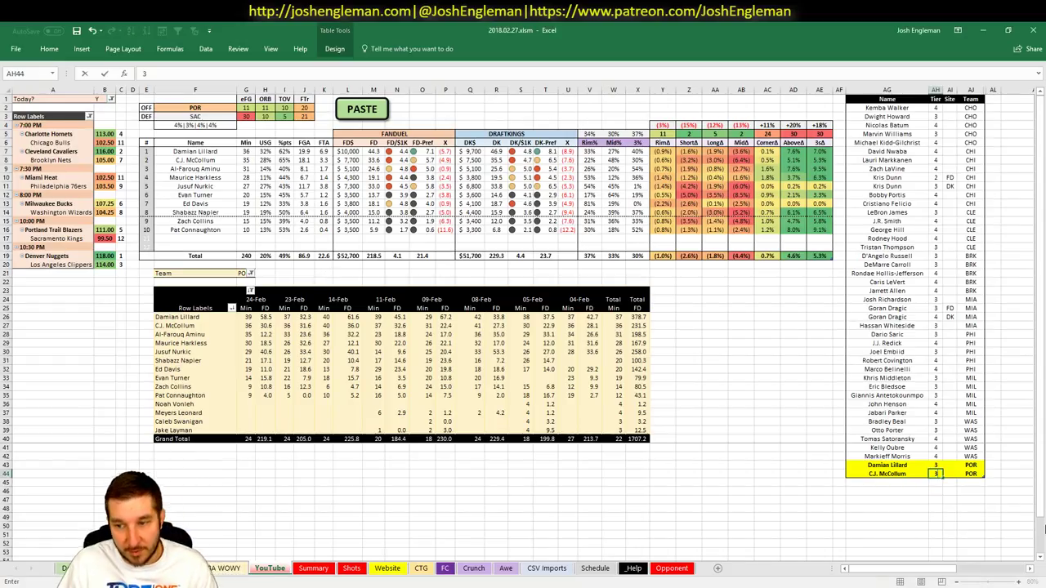
{"action": "key", "text": "Return"}
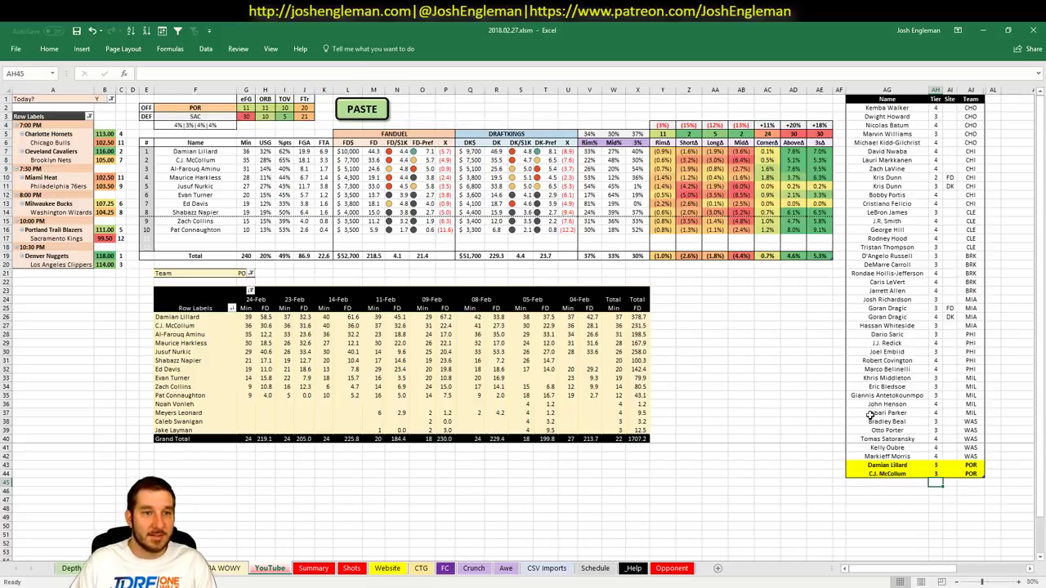
{"action": "left_click", "coordinate": [923, 481]}
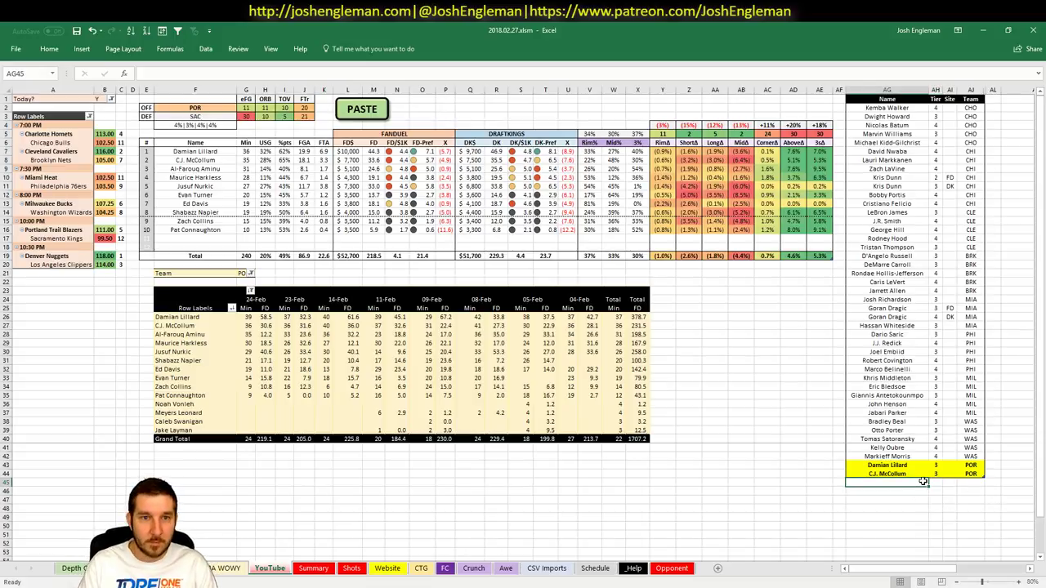
{"action": "type", "text": "Al-Faro"}
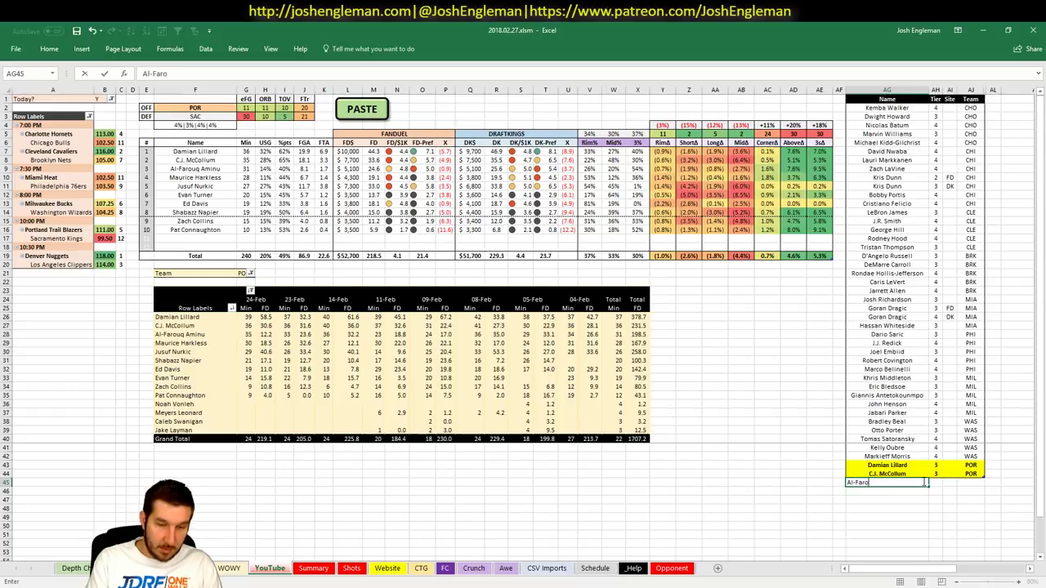
{"action": "type", "text": "uq Aminu"}
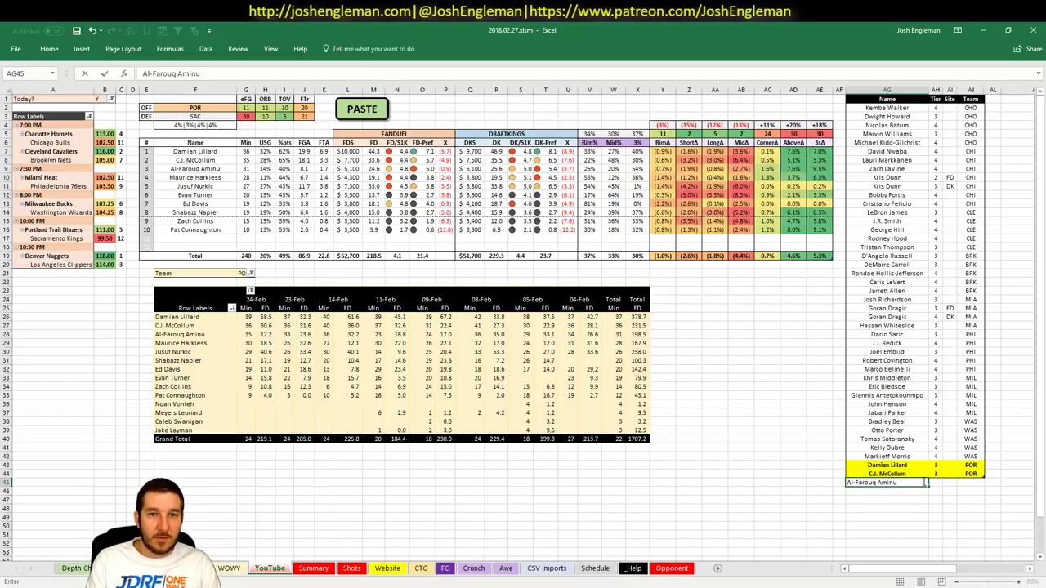
{"action": "key", "text": "Tab"}
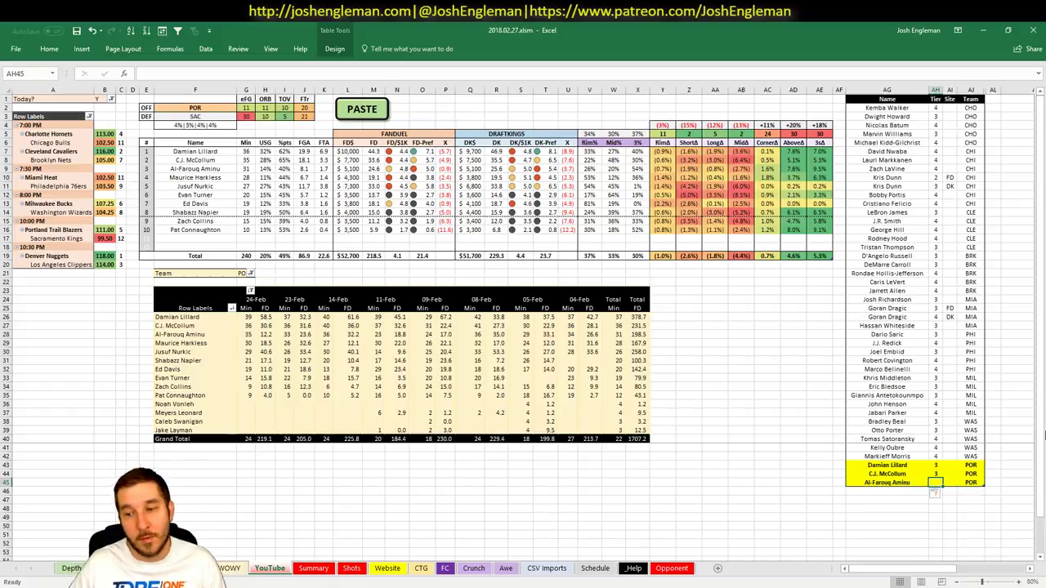
{"action": "type", "text": "3"}
{"action": "key", "text": "Return"}
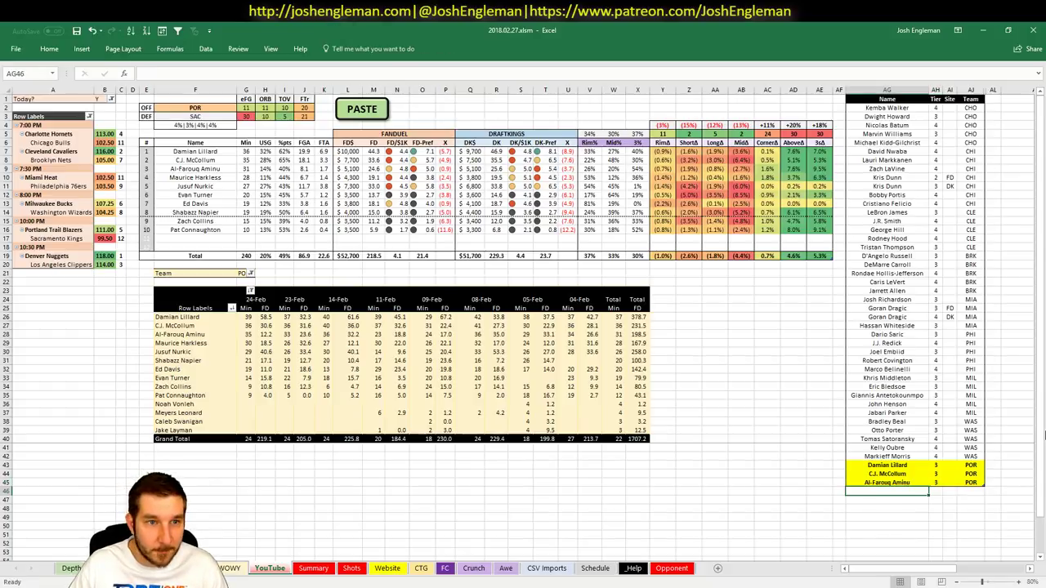
Step: Add Maurice Harkless and Jusuf Nurkic, Nurkic at tier 3, to the POR tier list
{"action": "key", "text": "Left"}
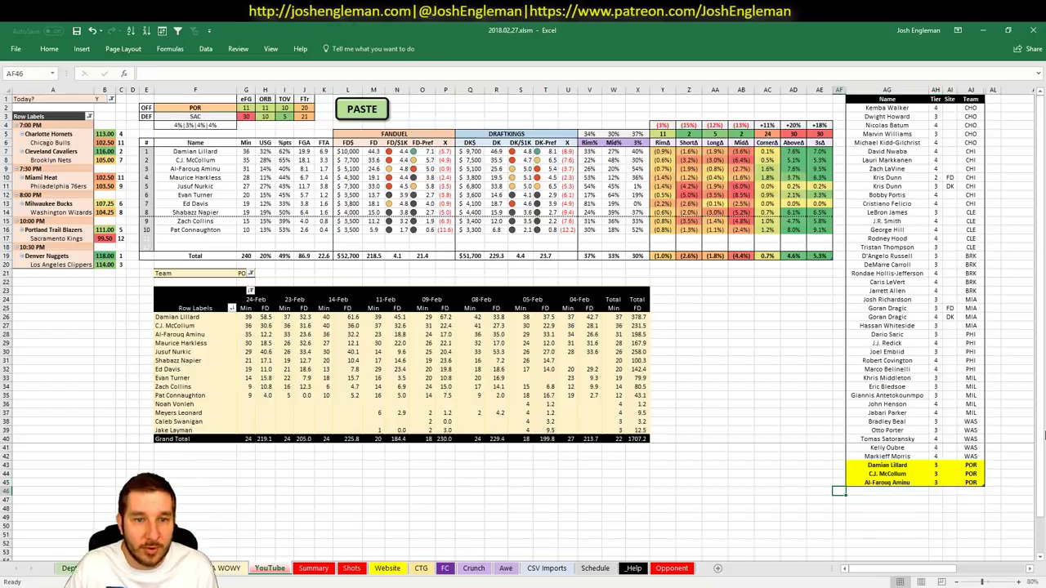
{"action": "key", "text": "Right"}
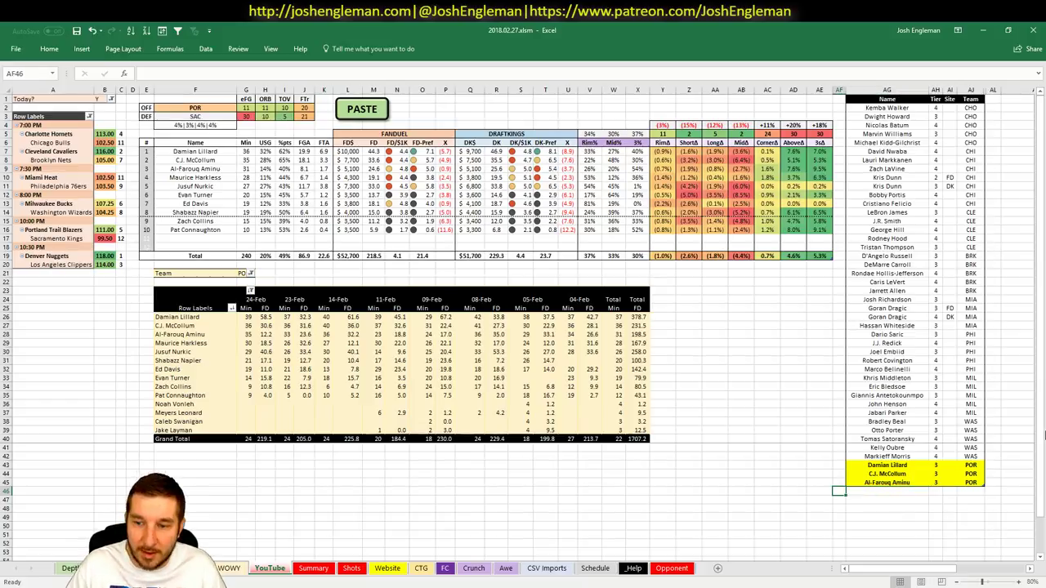
{"action": "type", "text": "Mauri"}
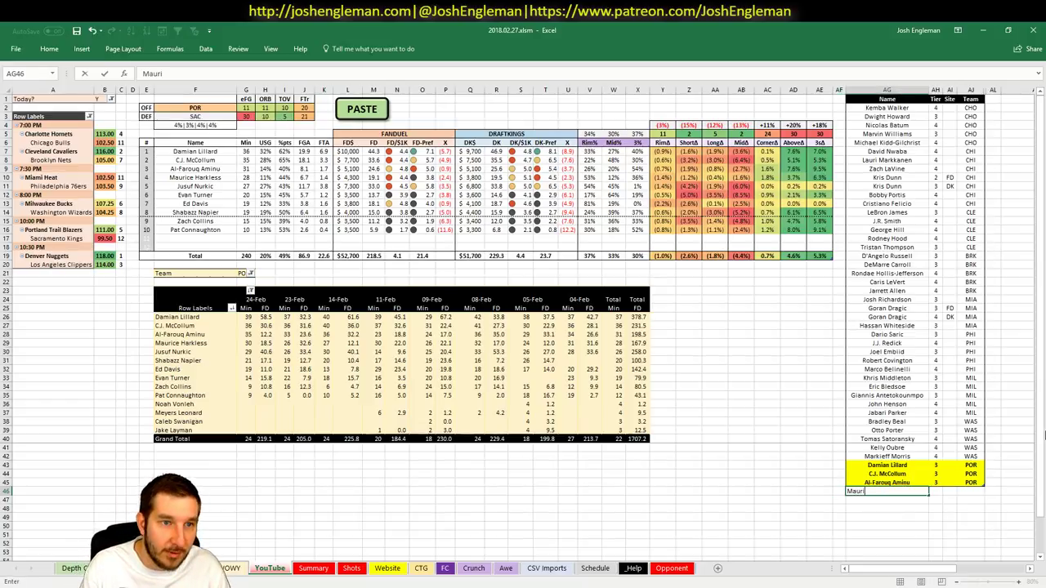
{"action": "type", "text": "ce Harkless"}
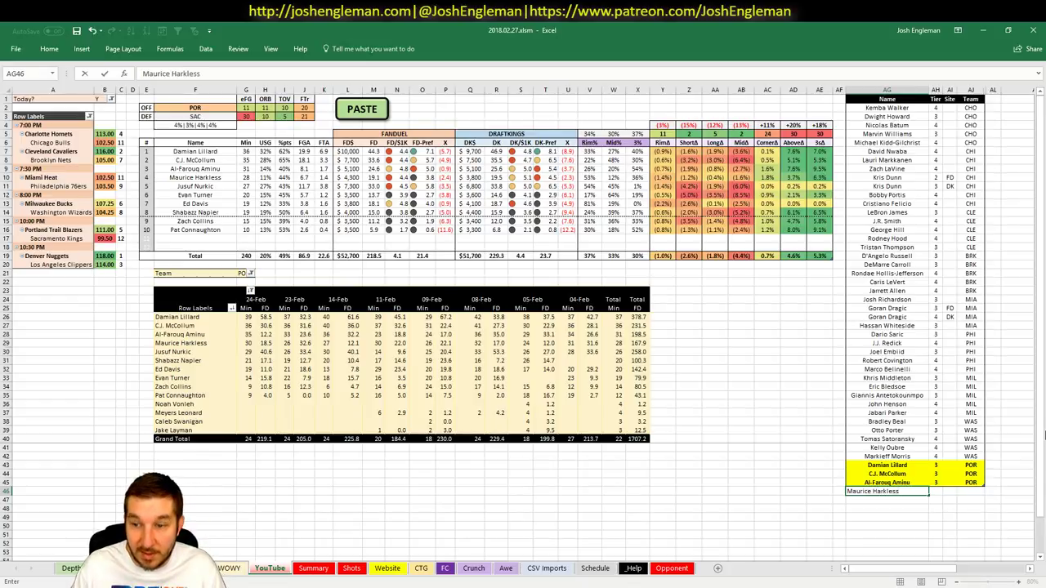
{"action": "key", "text": "Return"}
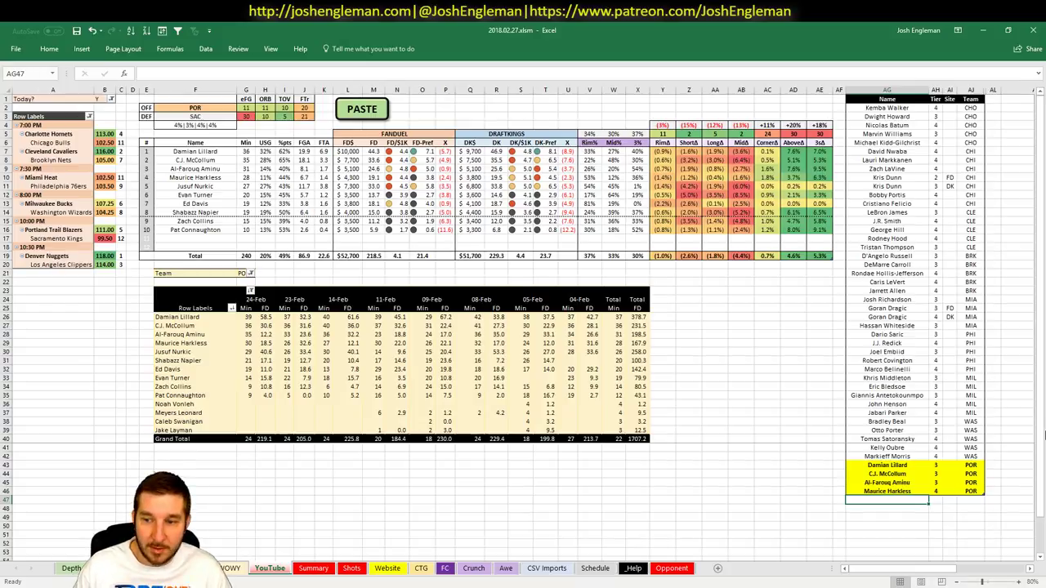
{"action": "type", "text": "Jusuf Nurkic"}
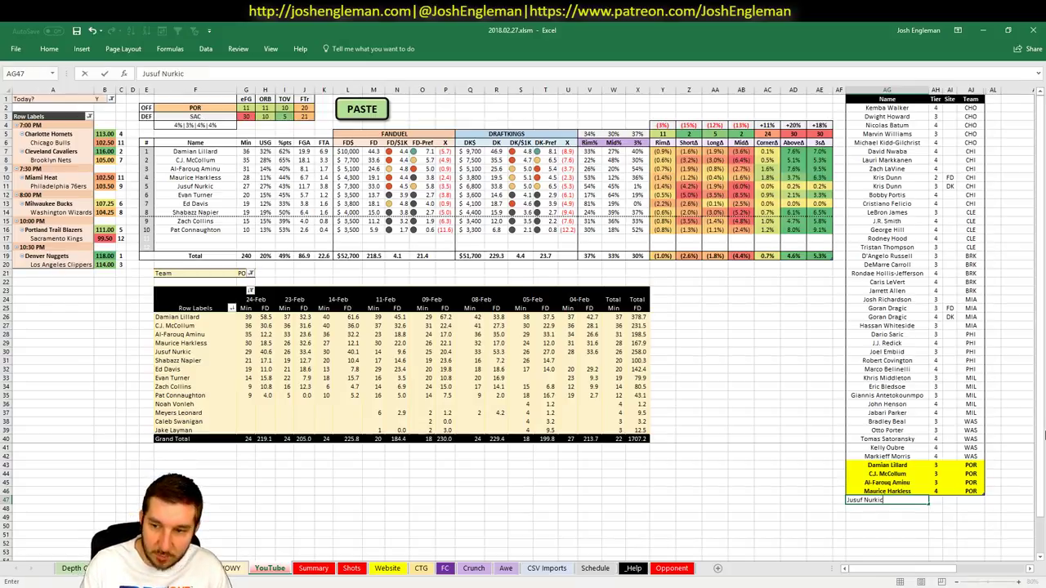
{"action": "key", "text": "Tab"}
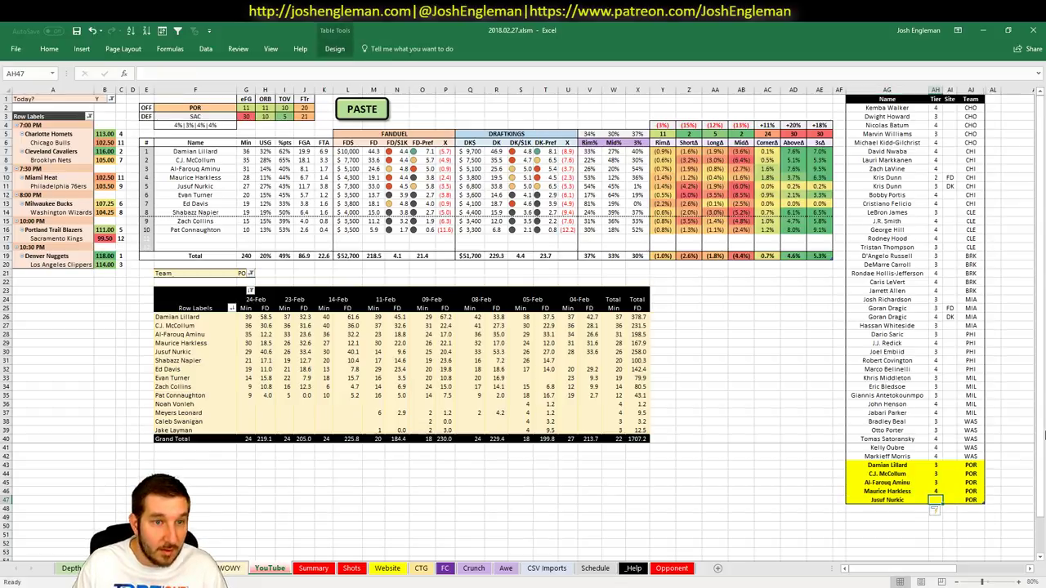
{"action": "type", "text": "3"}
{"action": "key", "text": "Return"}
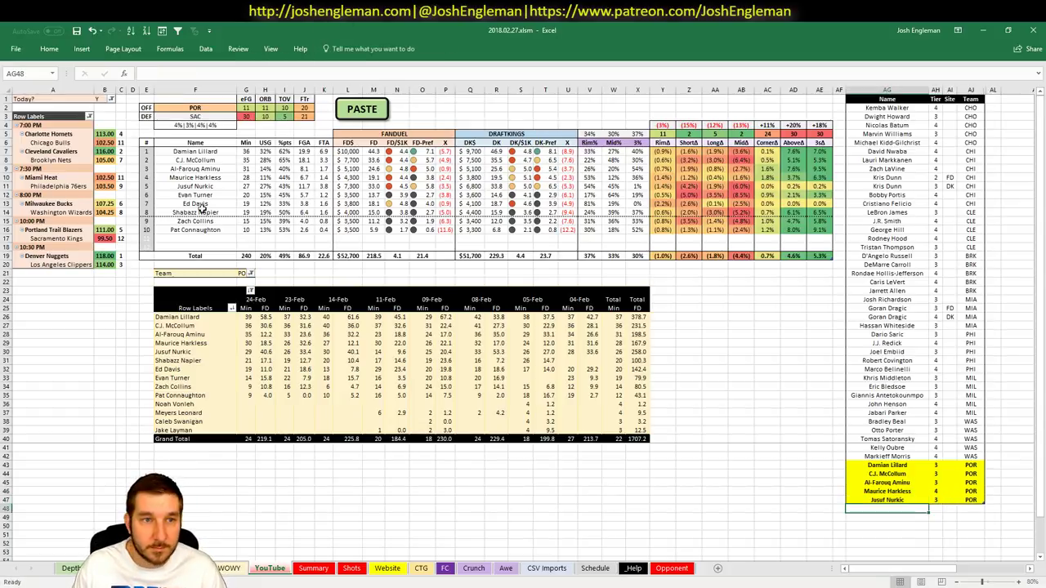
{"action": "left_click", "coordinate": [196, 109]}
Step: Set the offensive team to SAC and filter the minutes pivot to SAC
{"action": "type", "text": "SAC"}
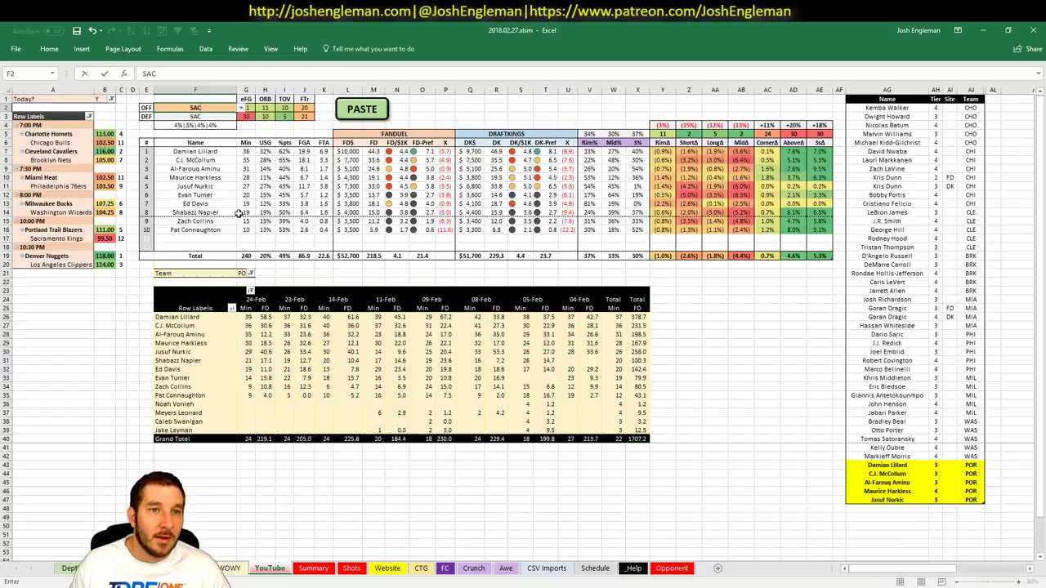
{"action": "key", "text": "Tab"}
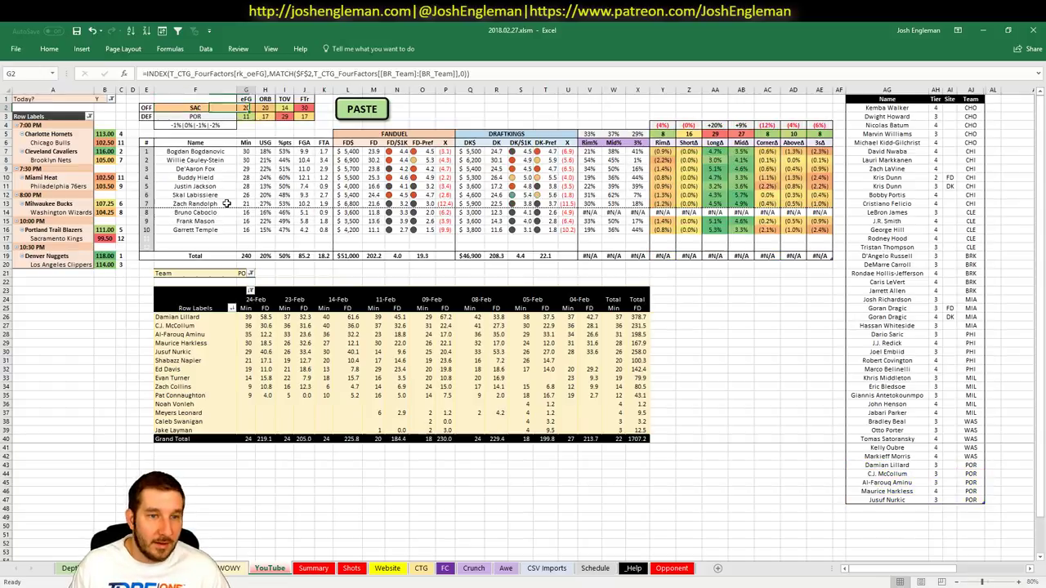
{"action": "left_click", "coordinate": [242, 273]}
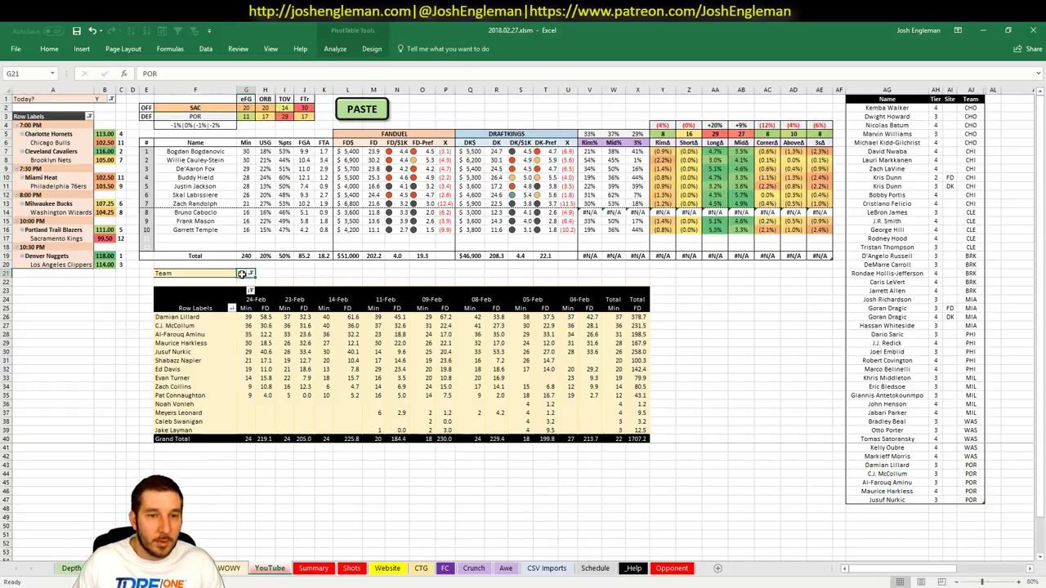
{"action": "type", "text": "SAC"}
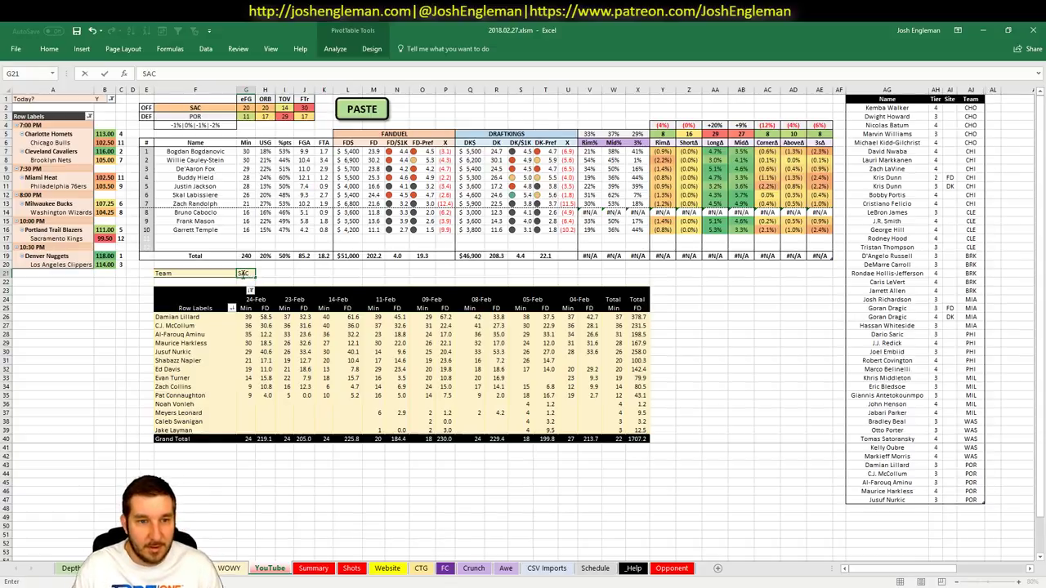
{"action": "key", "text": "Return"}
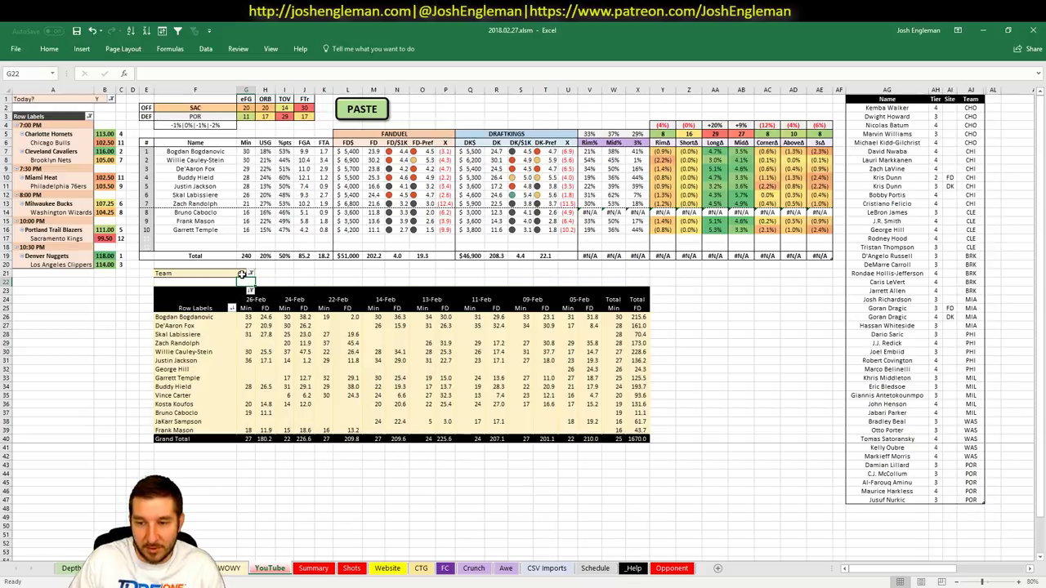
{"action": "left_click", "coordinate": [887, 508]}
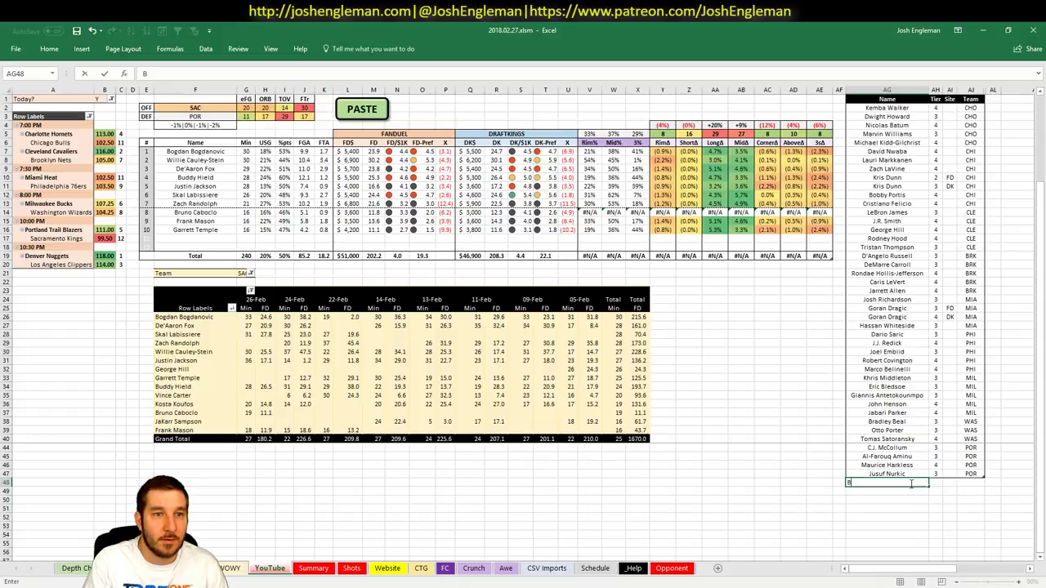
Step: Add Bogdan Bogdanovic to the tier list at tier 4
{"action": "type", "text": "Bogdan"}
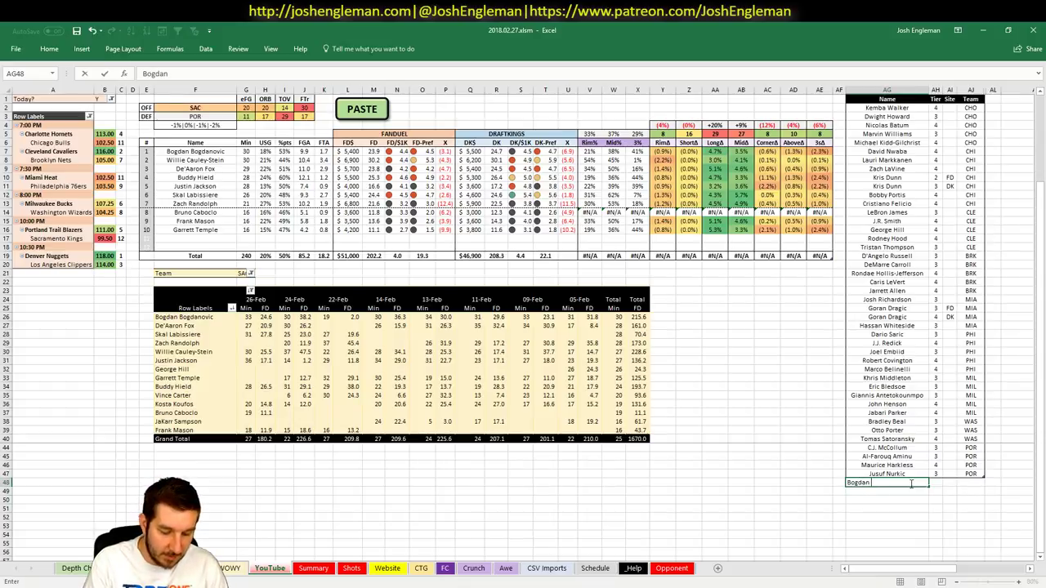
{"action": "type", "text": "Bog"}
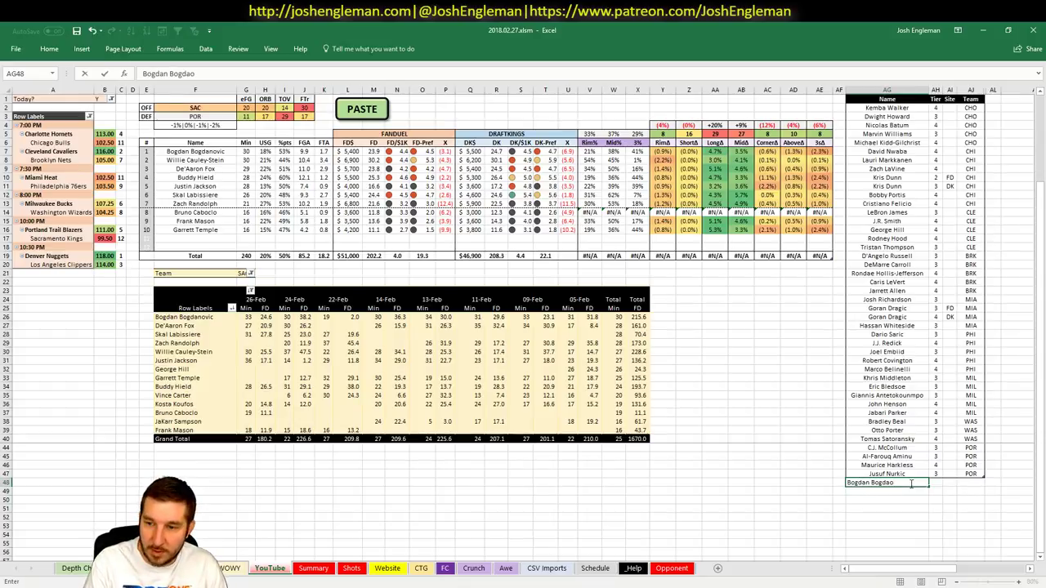
{"action": "type", "text": "danovic"}
{"action": "key", "text": "Tab"}
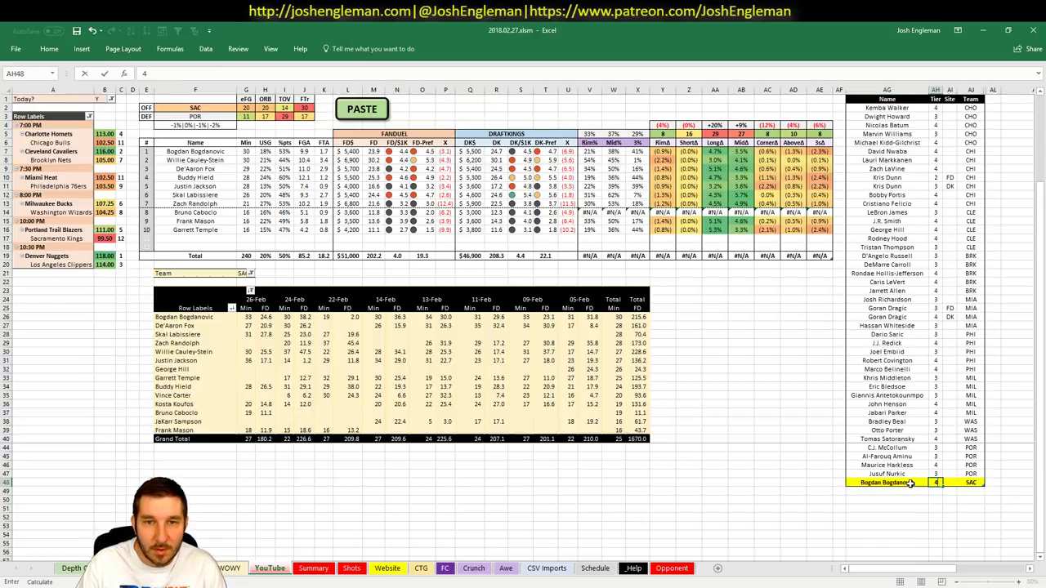
{"action": "type", "text": "4"}
{"action": "key", "text": "Return"}
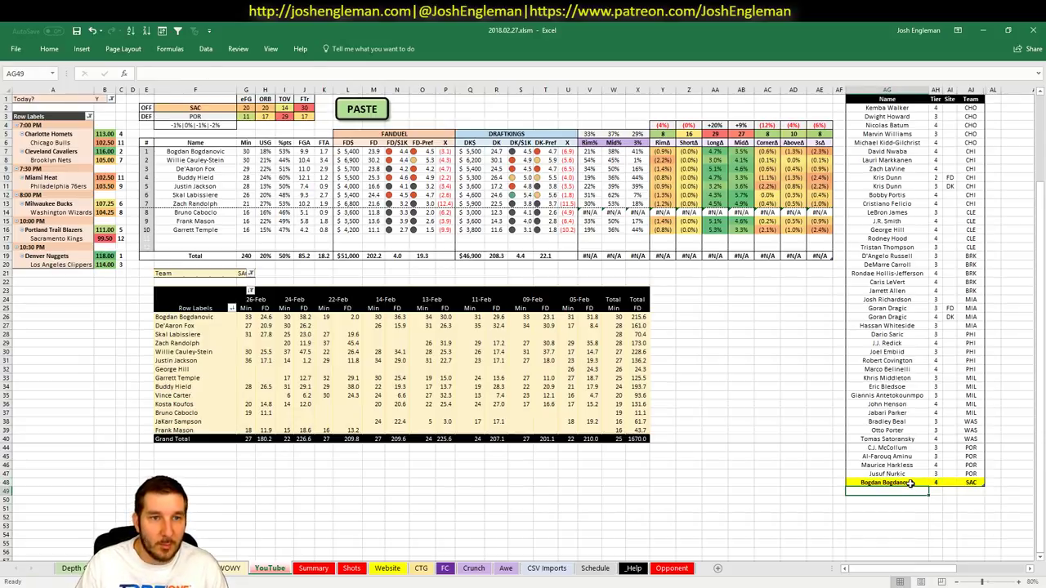
Step: Paste the next five Sacramento names below him and fill tier 4 down to them
{"action": "left_click_drag", "start_coordinate": [212, 160], "coordinate": [222, 195]}
{"action": "key", "text": "ctrl+c"}
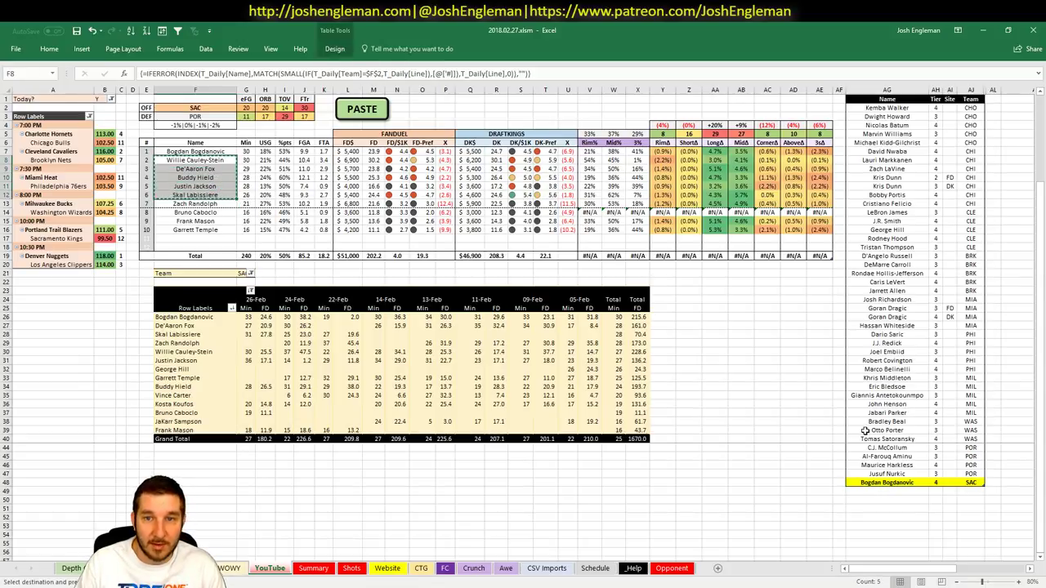
{"action": "right_click", "coordinate": [912, 492]}
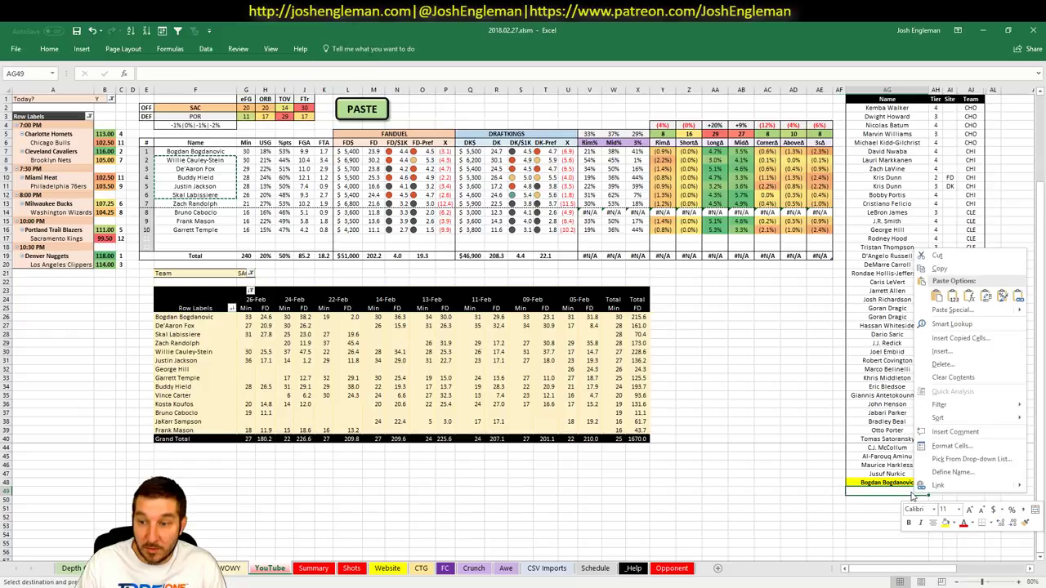
{"action": "left_click", "coordinate": [966, 312]}
{"action": "left_click", "coordinate": [935, 491]}
{"action": "type", "text": "4"}
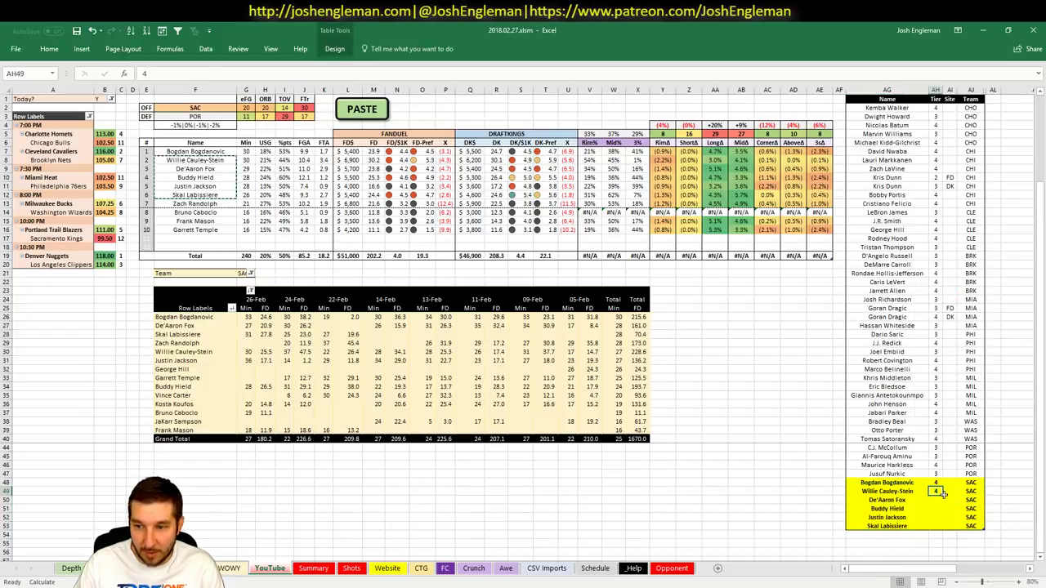
{"action": "left_click_drag", "start_coordinate": [935, 493], "coordinate": [935, 526]}
{"action": "key", "text": "ctrl+d"}
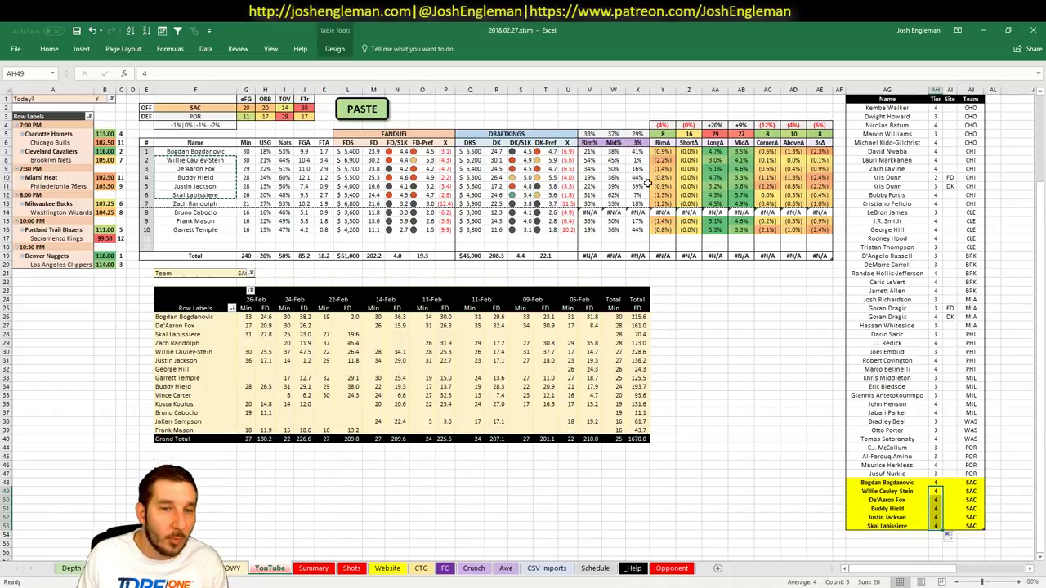
{"action": "left_click", "coordinate": [476, 176]}
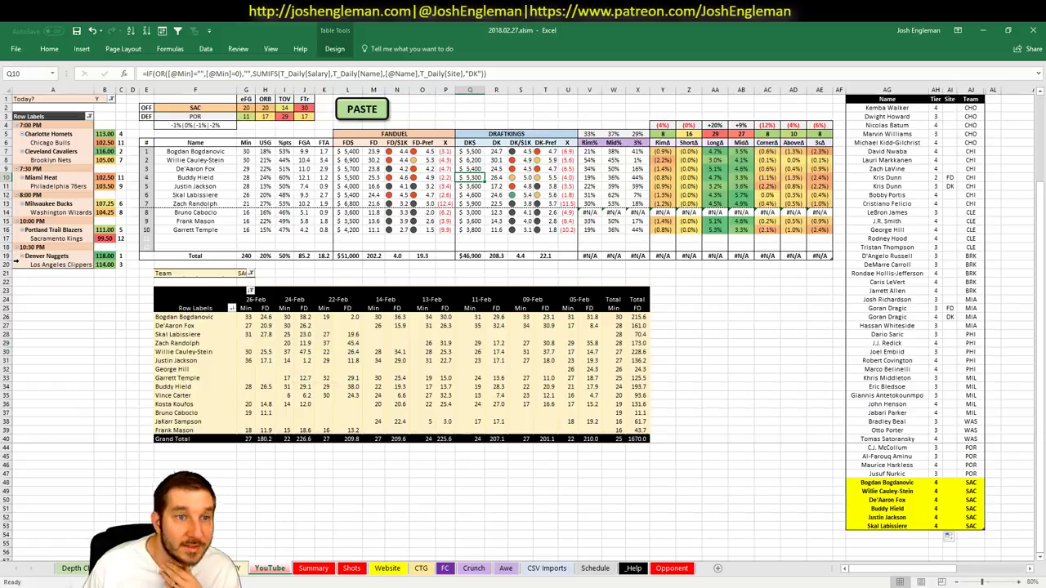
{"action": "left_click", "coordinate": [45, 586]}
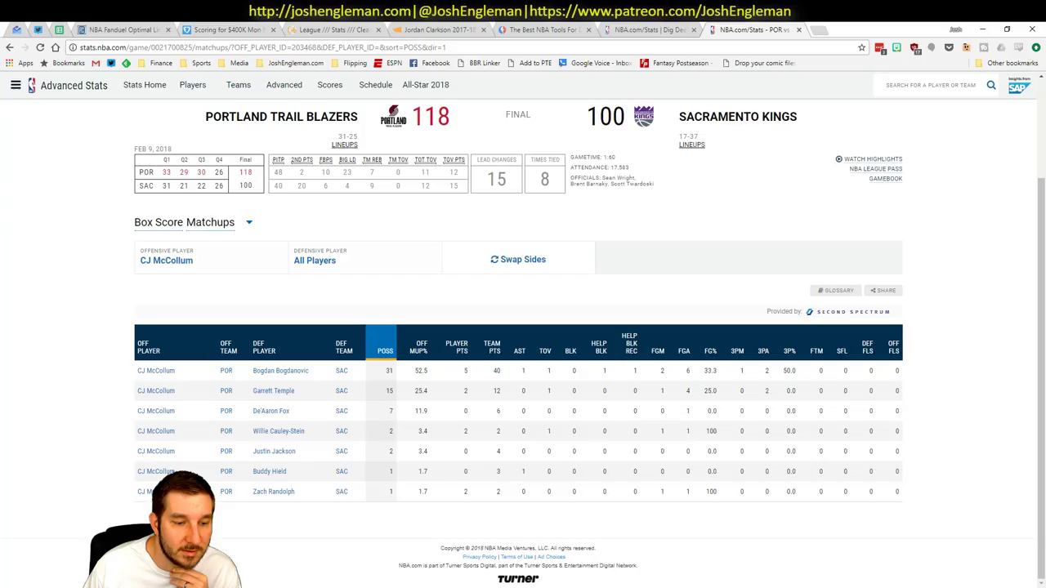
{"action": "left_click", "coordinate": [543, 30]}
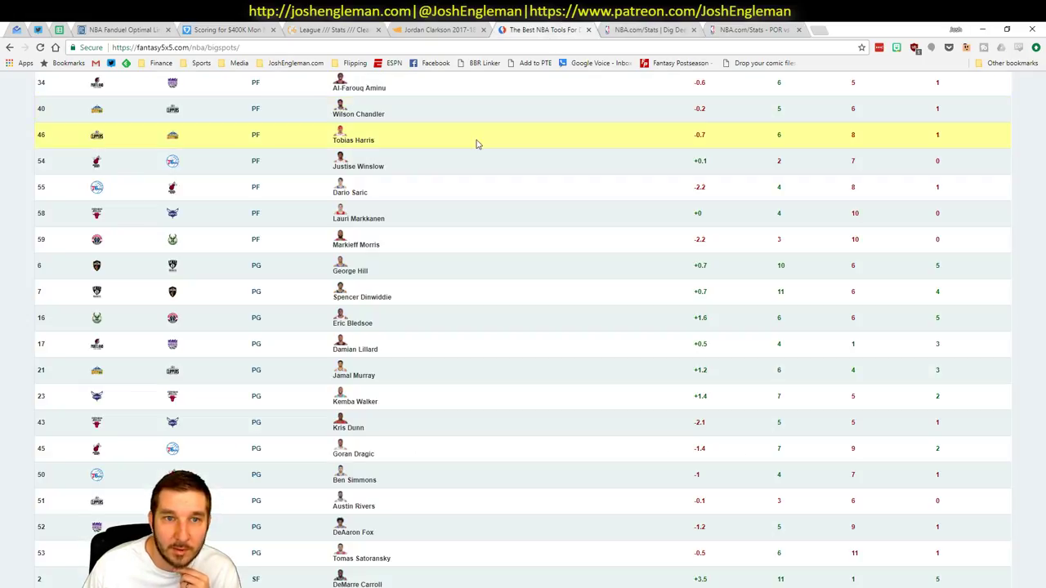
{"action": "scroll", "coordinate": [478, 145], "scroll_direction": "up", "scroll_amount": 5}
{"action": "left_click", "coordinate": [62, 218]}
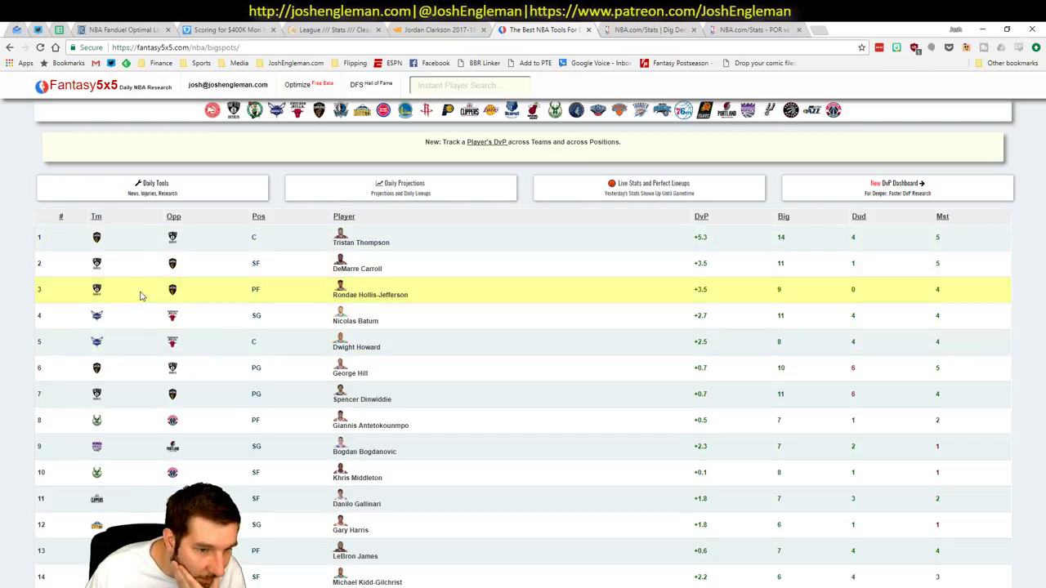
{"action": "scroll", "coordinate": [140, 296], "scroll_direction": "down", "scroll_amount": 5}
{"action": "scroll", "coordinate": [140, 296], "scroll_direction": "down", "scroll_amount": 3}
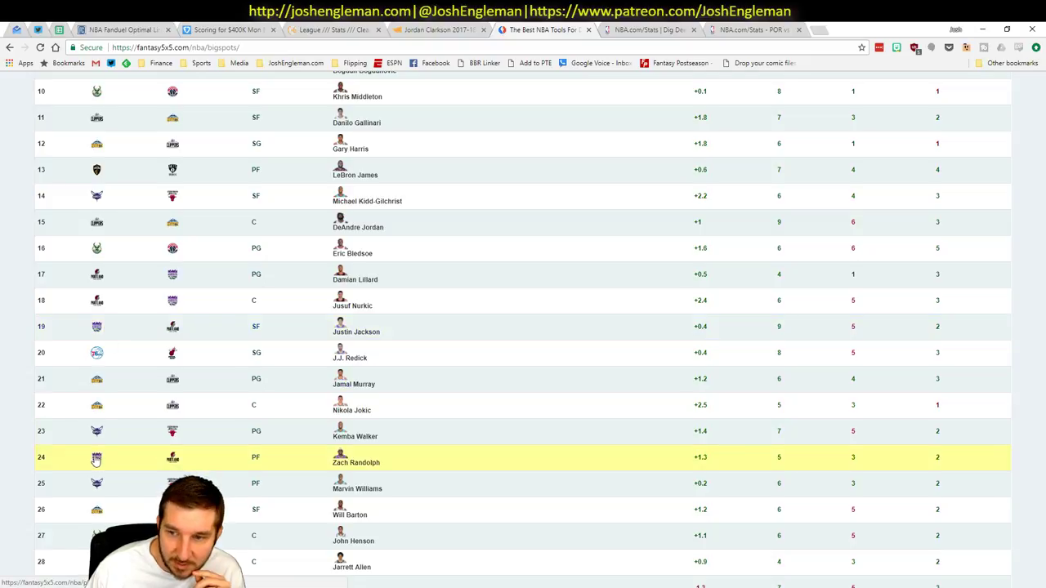
{"action": "scroll", "coordinate": [96, 459], "scroll_direction": "down", "scroll_amount": 3}
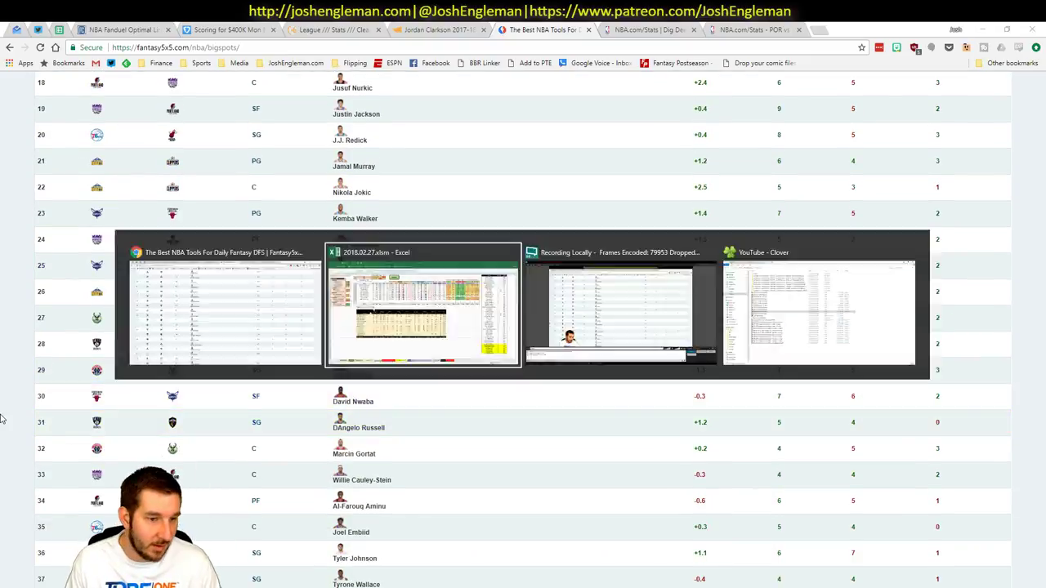
{"action": "key", "text": "alt+Tab"}
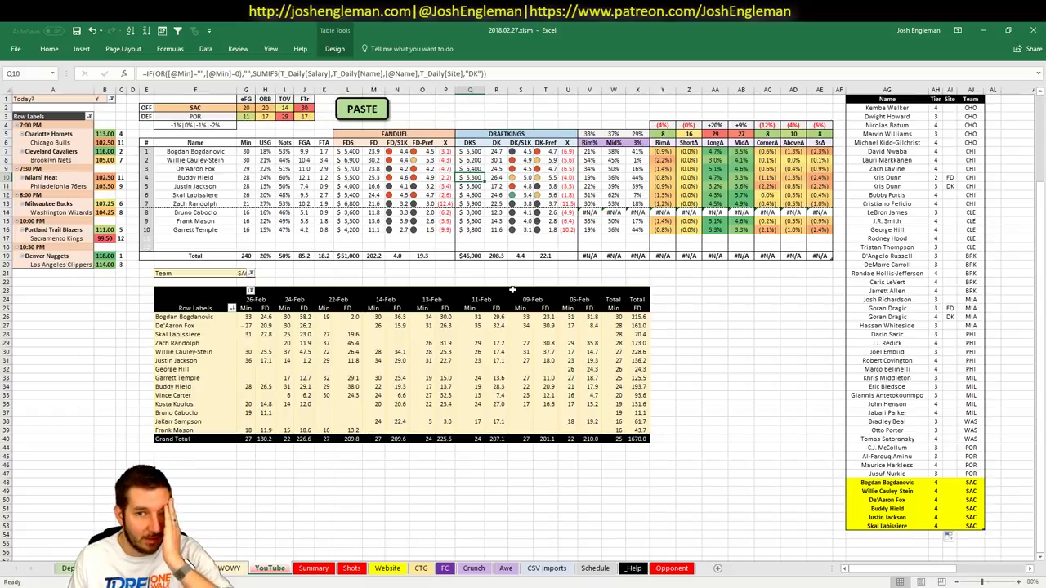
Step: Change the offensive team in cell F2 to DEN
{"action": "left_click", "coordinate": [919, 500]}
{"action": "scroll", "coordinate": [898, 482], "scroll_direction": "down", "scroll_amount": 1}
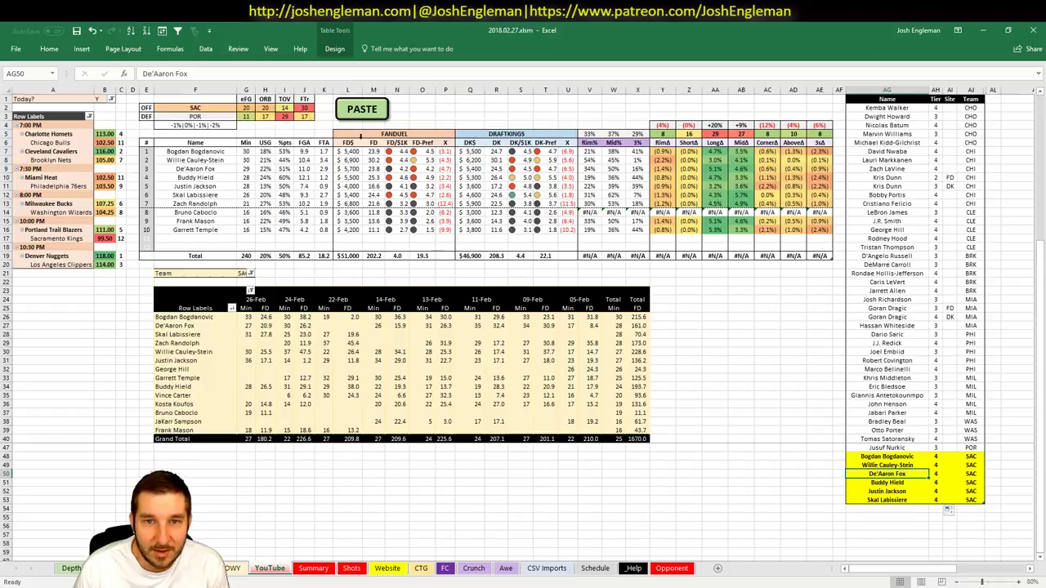
{"action": "left_click", "coordinate": [211, 109]}
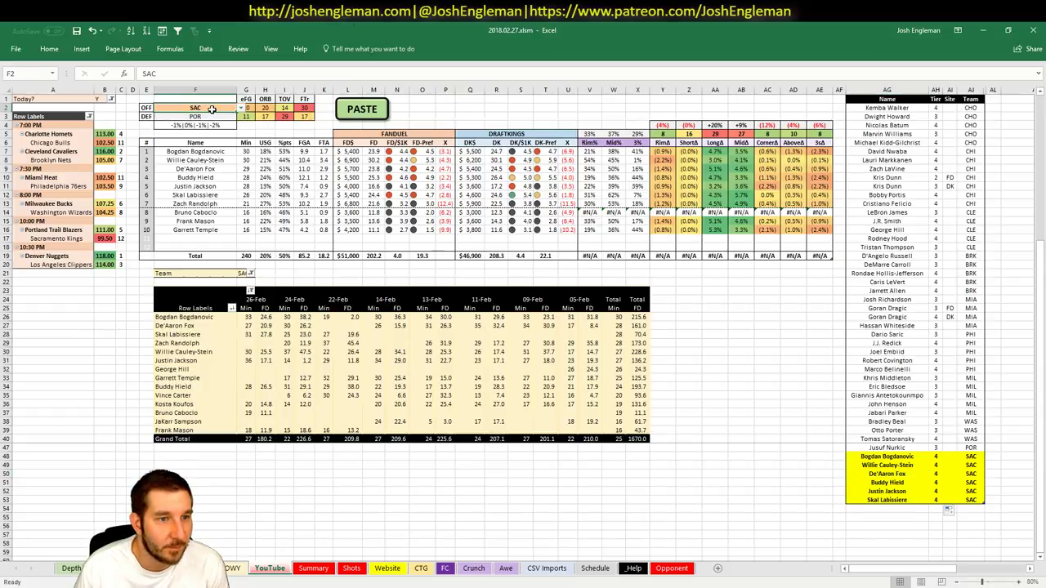
{"action": "type", "text": "DEN"}
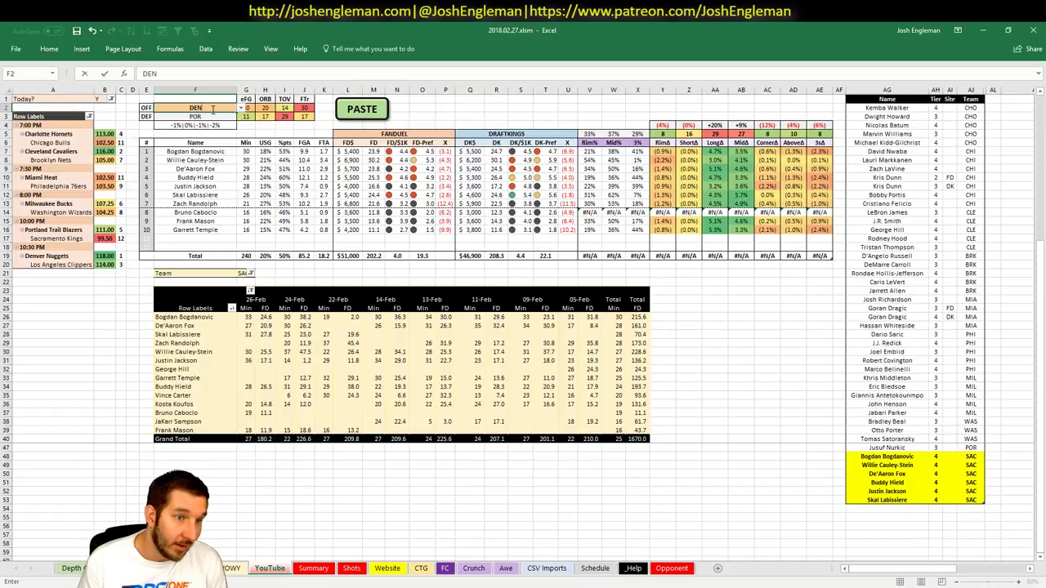
{"action": "key", "text": "Return"}
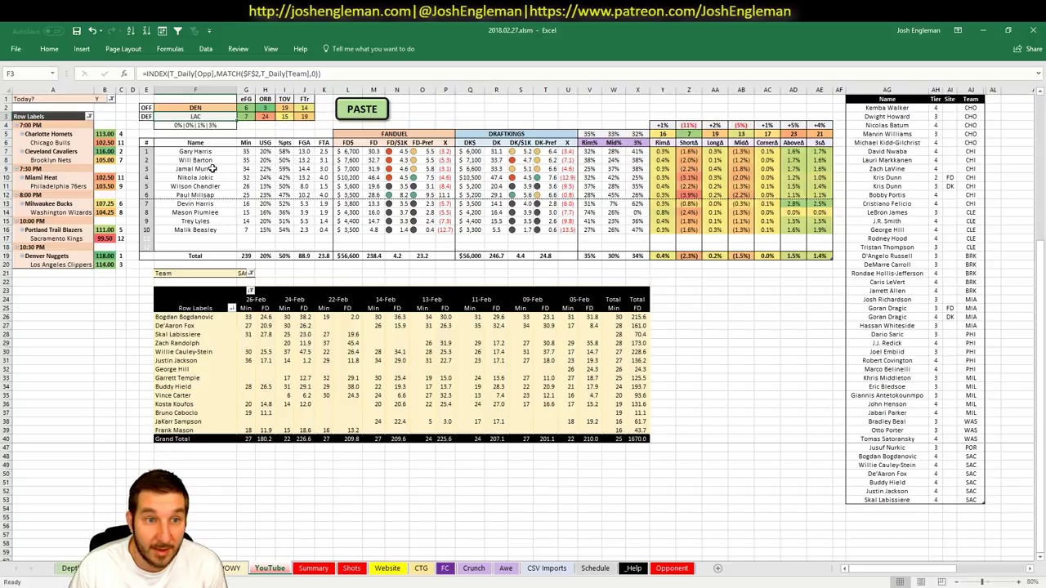
Step: Check the FanDuel salary, minutes, value and projection formulas for Paul Millsap and Devin Harris
{"action": "left_click", "coordinate": [347, 238]}
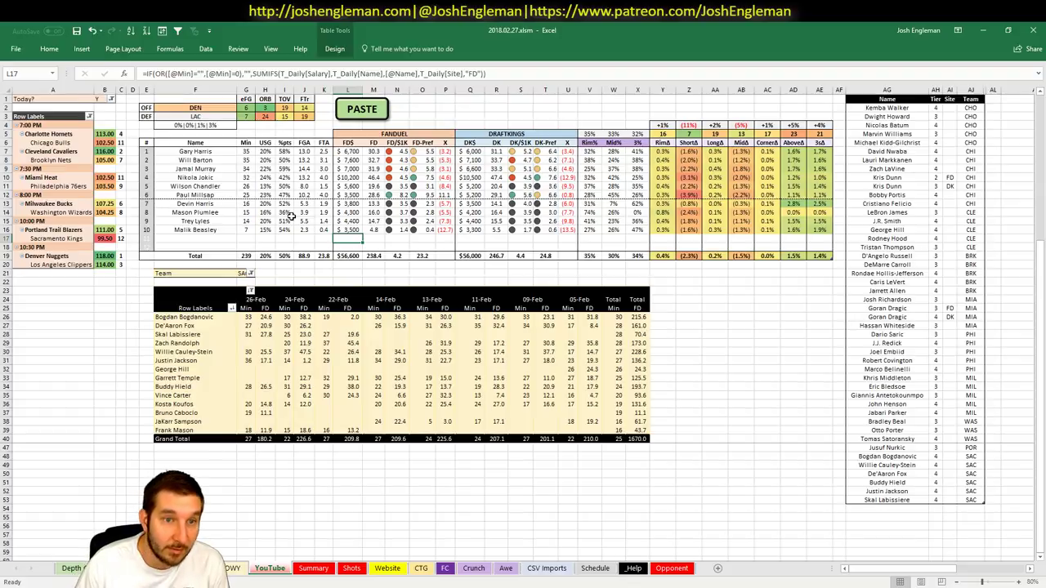
{"action": "left_click", "coordinate": [246, 194]}
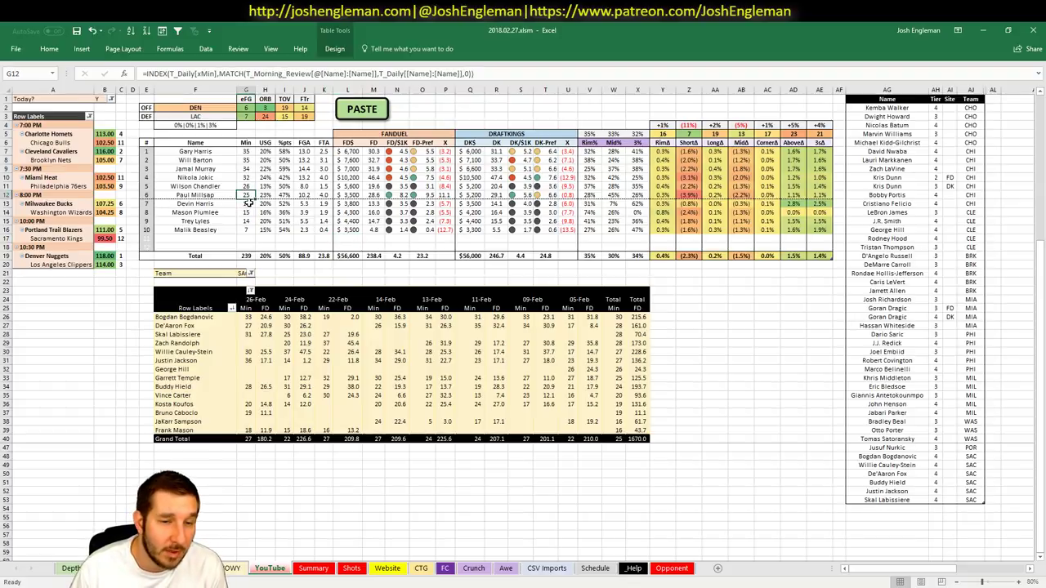
{"action": "left_click", "coordinate": [447, 205]}
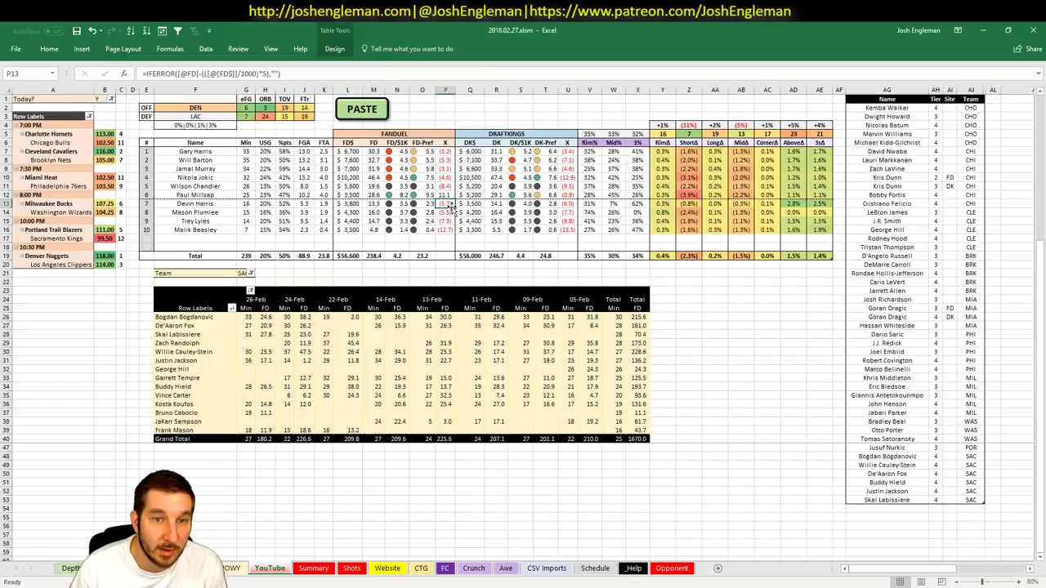
{"action": "left_click", "coordinate": [360, 195]}
{"action": "left_click", "coordinate": [437, 196]}
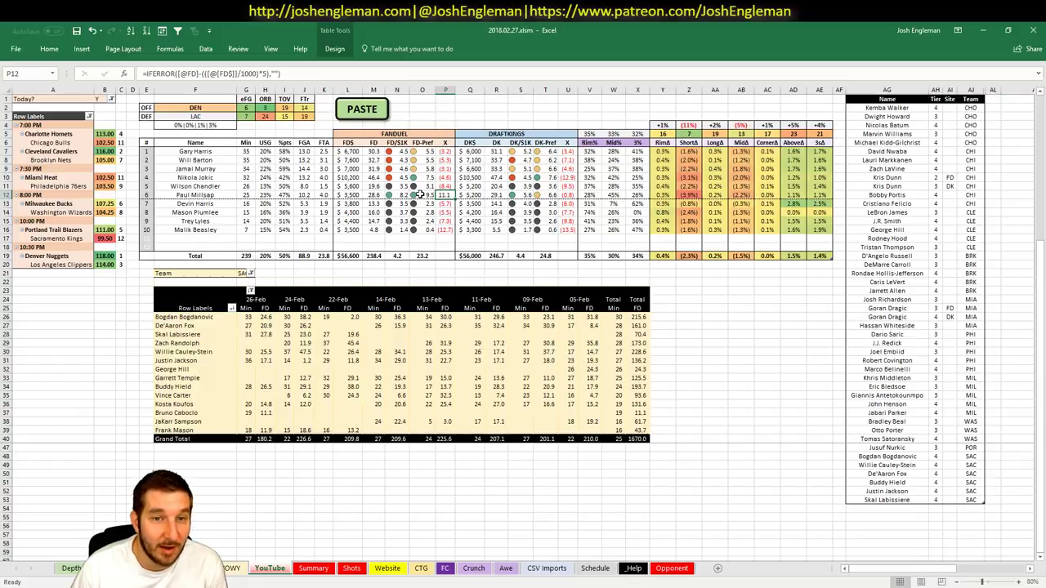
{"action": "left_click", "coordinate": [375, 194]}
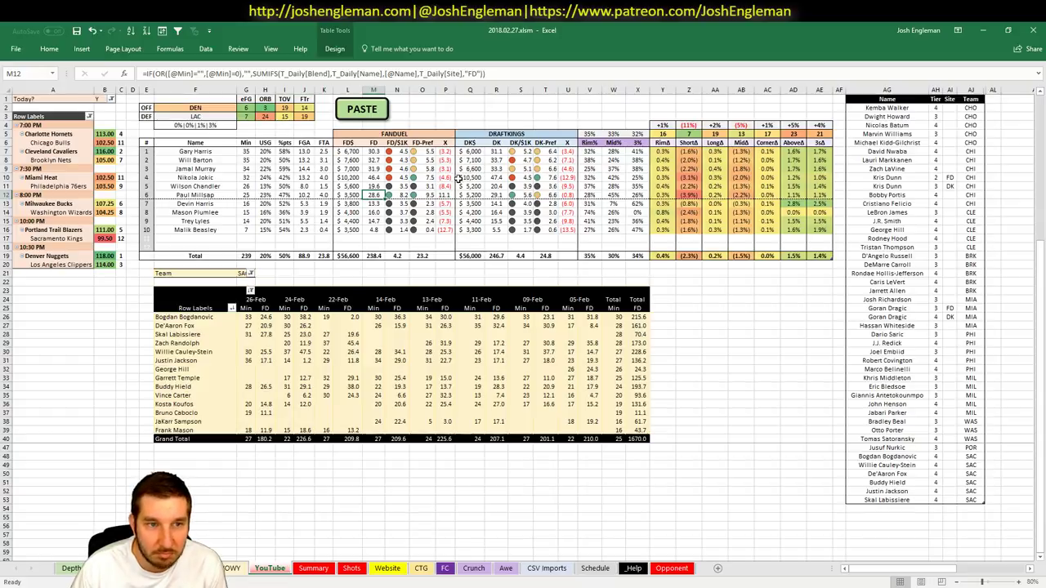
{"action": "left_click", "coordinate": [719, 376]}
Step: Filter the minutes pivot to DEN, then bring up the Fantasy5x5 DvP rankings
{"action": "left_click", "coordinate": [919, 507]}
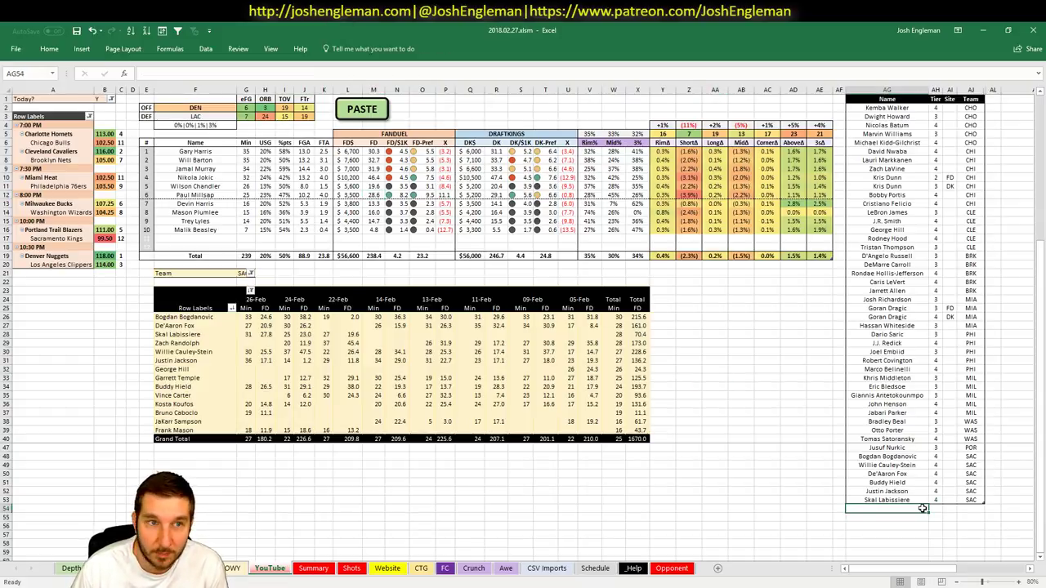
{"action": "scroll", "coordinate": [925, 509], "scroll_direction": "down", "scroll_amount": 2}
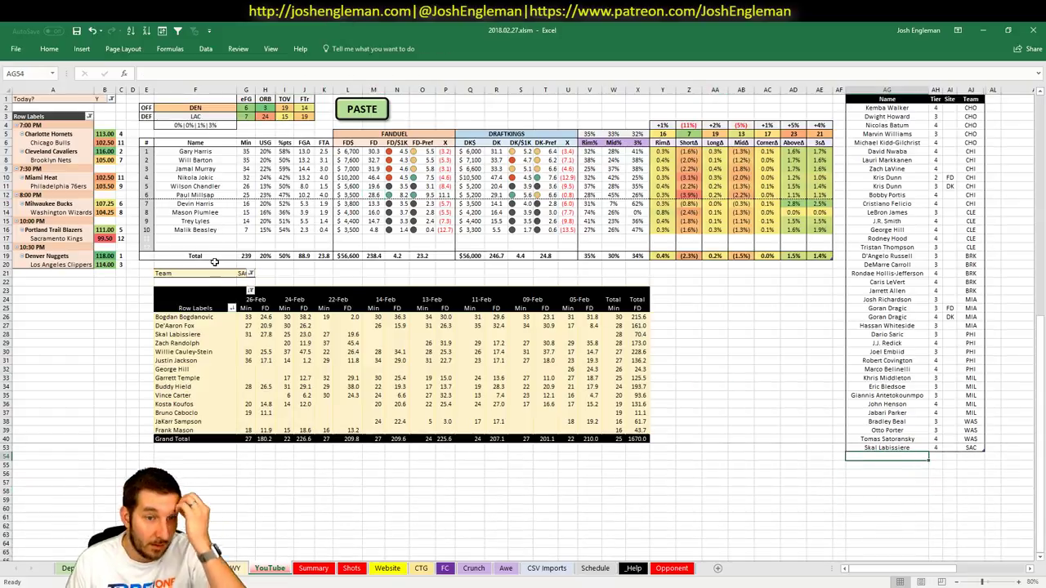
{"action": "left_click", "coordinate": [242, 272]}
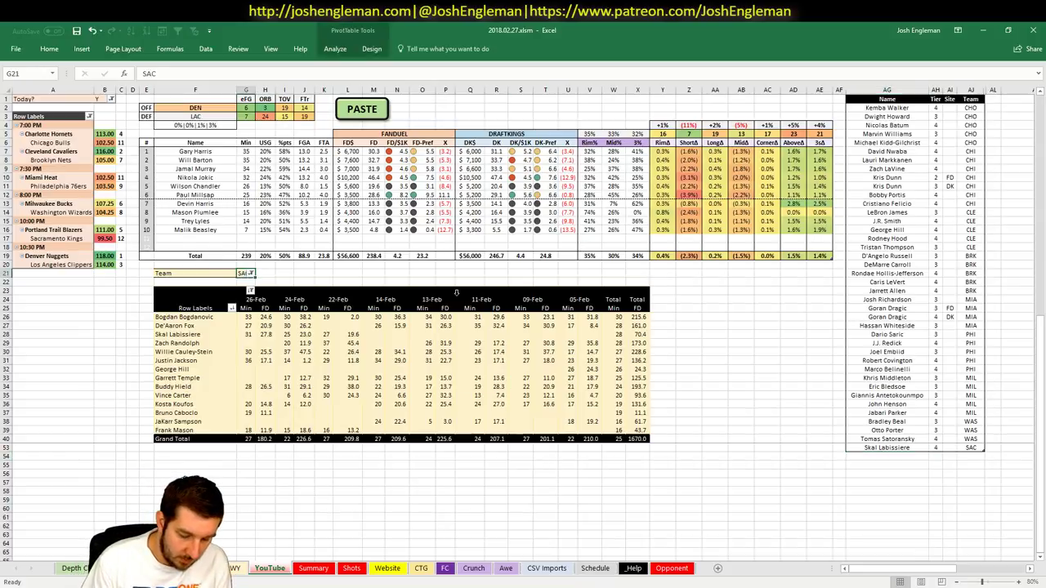
{"action": "type", "text": "DEN"}
{"action": "key", "text": "Return"}
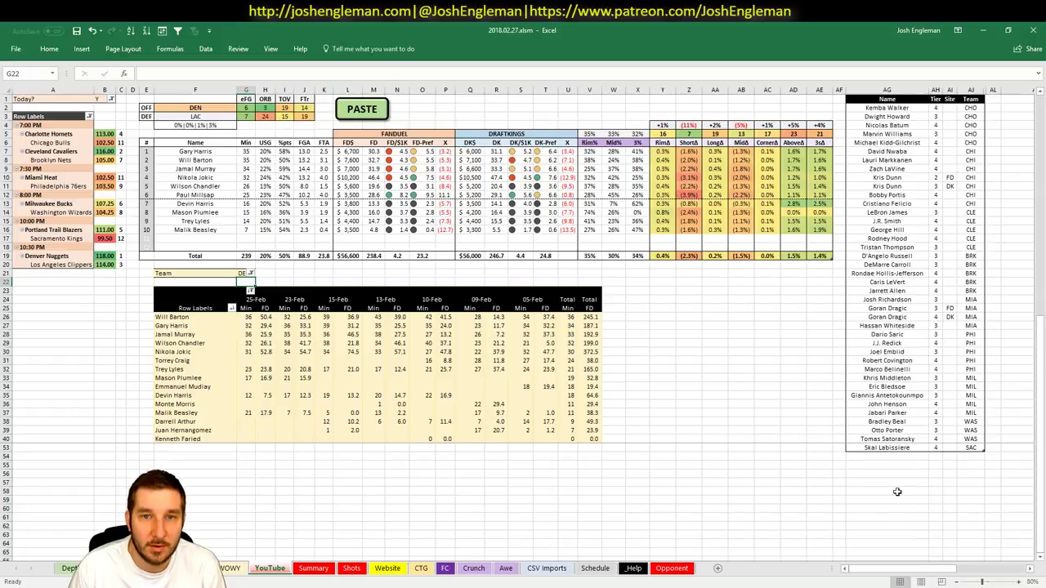
{"action": "left_click", "coordinate": [899, 455]}
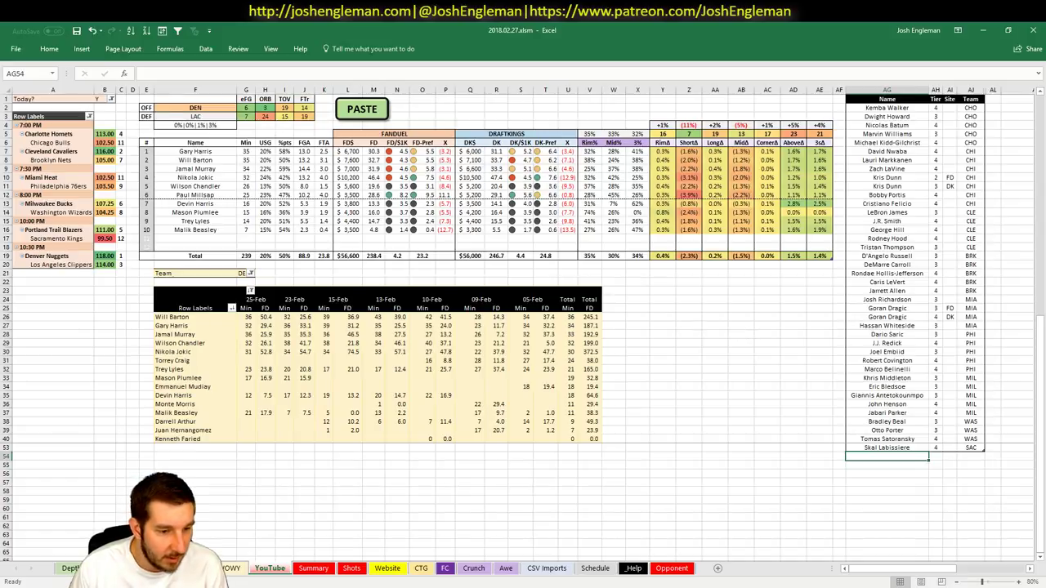
{"action": "key", "text": "alt+Tab"}
Step: Search 'gary harris' on Cleaning the Glass and review the Nuggets' defense and rebounding stats
{"action": "scroll", "coordinate": [474, 164], "scroll_direction": "up", "scroll_amount": 7}
{"action": "scroll", "coordinate": [474, 164], "scroll_direction": "up", "scroll_amount": 2}
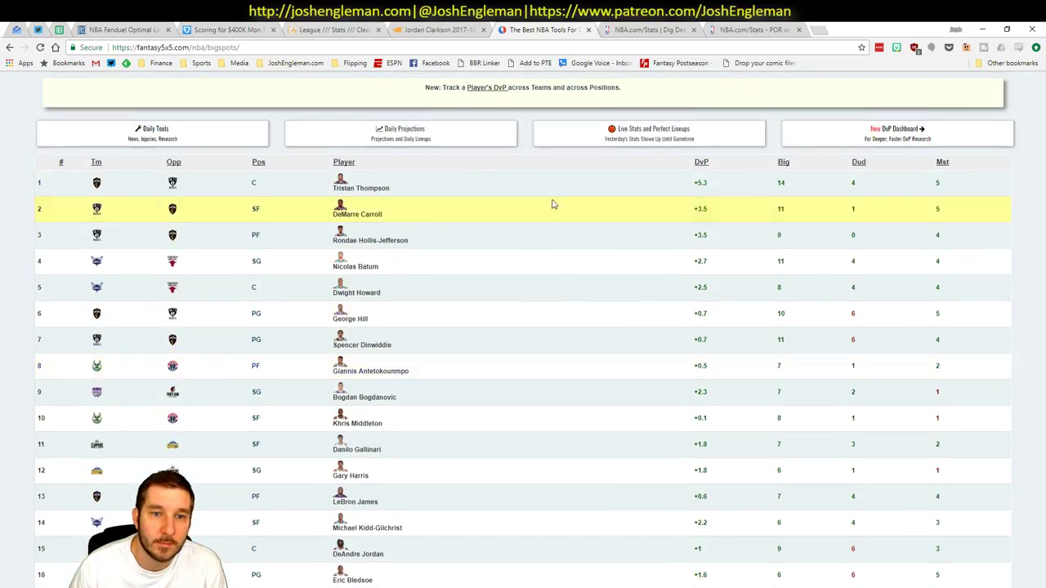
{"action": "left_click", "coordinate": [314, 30]}
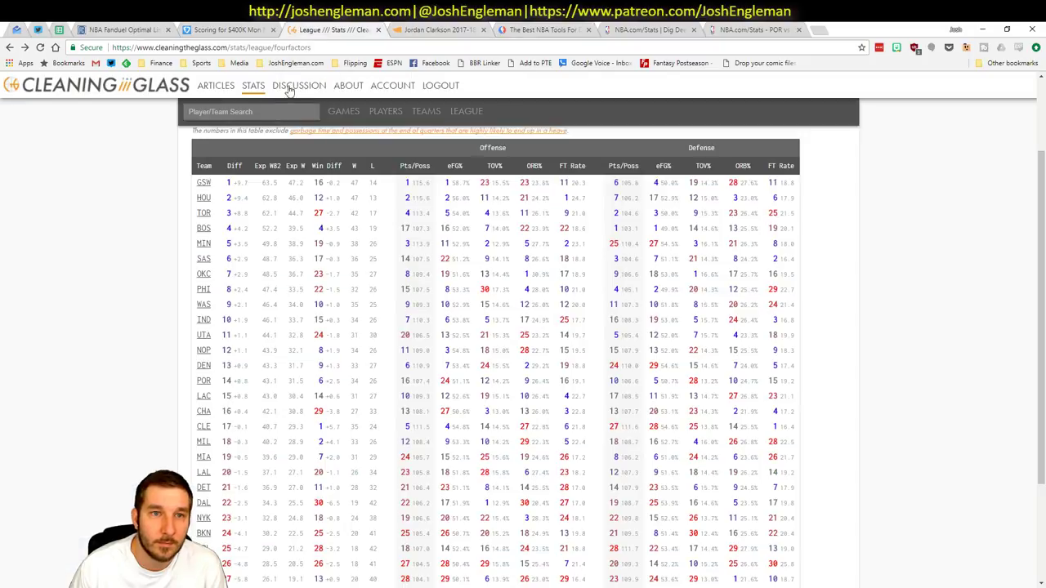
{"action": "left_click", "coordinate": [252, 115]}
{"action": "type", "text": "gary harris"}
{"action": "key", "text": "alt+Tab"}
{"action": "key", "text": "alt+Tab"}
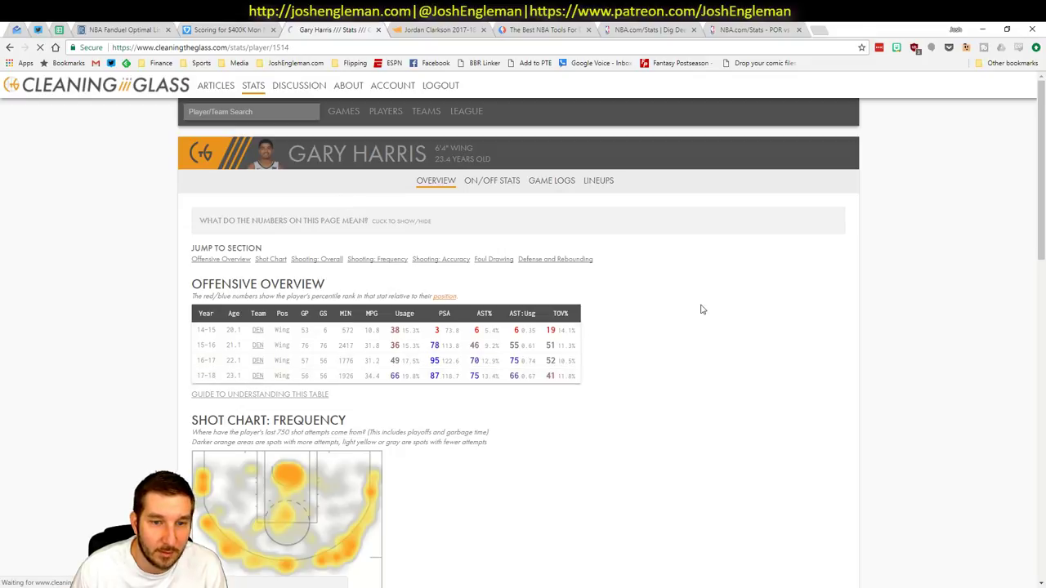
{"action": "key", "text": "alt+Tab"}
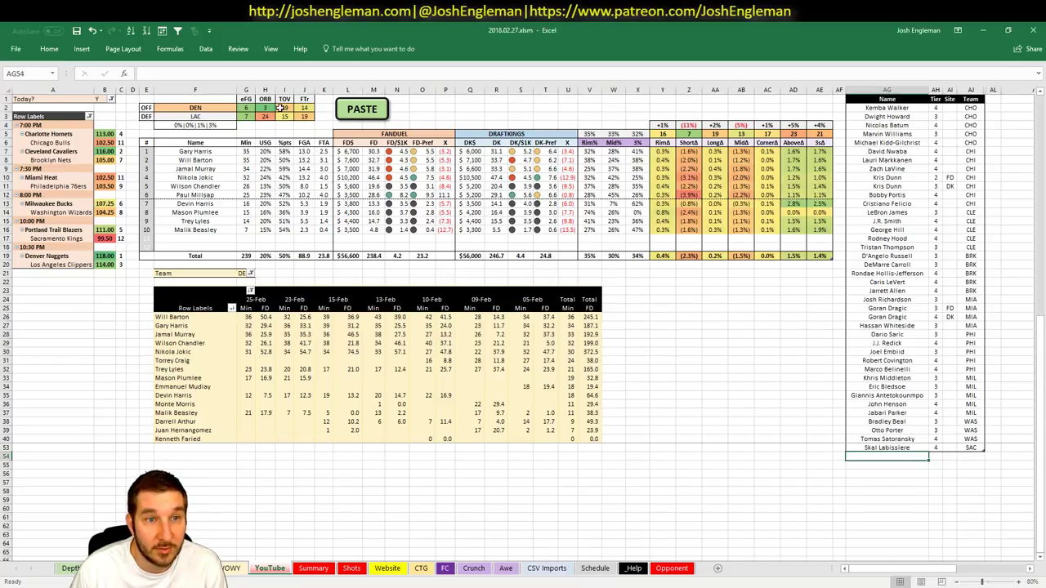
{"action": "key", "text": "alt+Tab"}
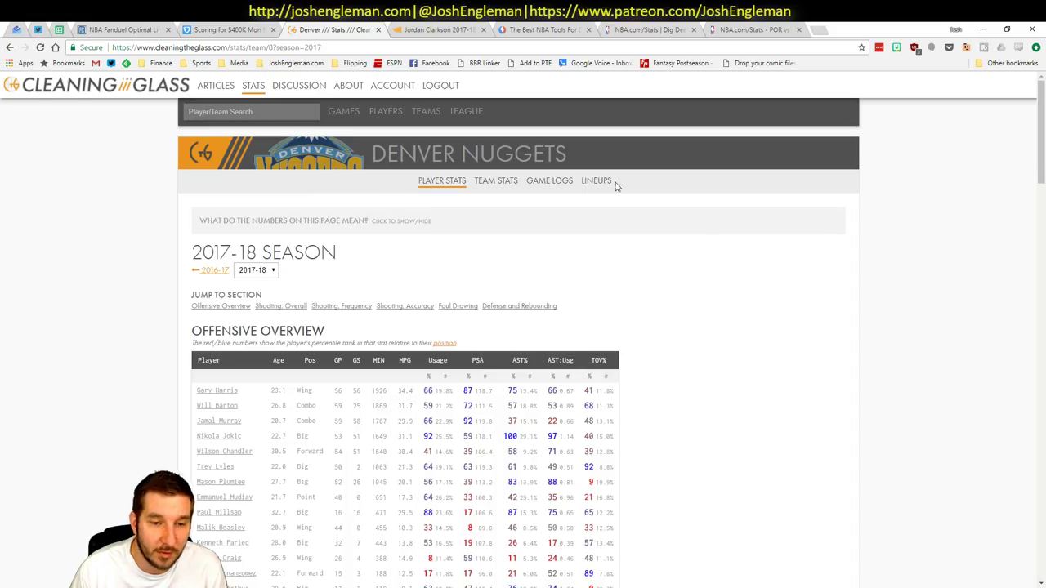
{"action": "scroll", "coordinate": [633, 226], "scroll_direction": "down", "scroll_amount": 20}
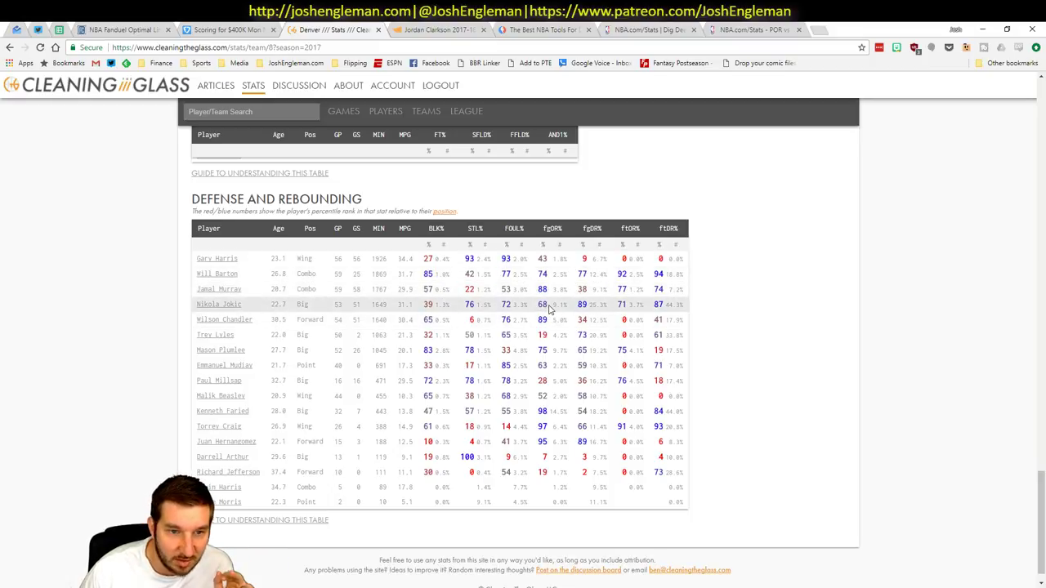
{"action": "key", "text": "alt+Tab"}
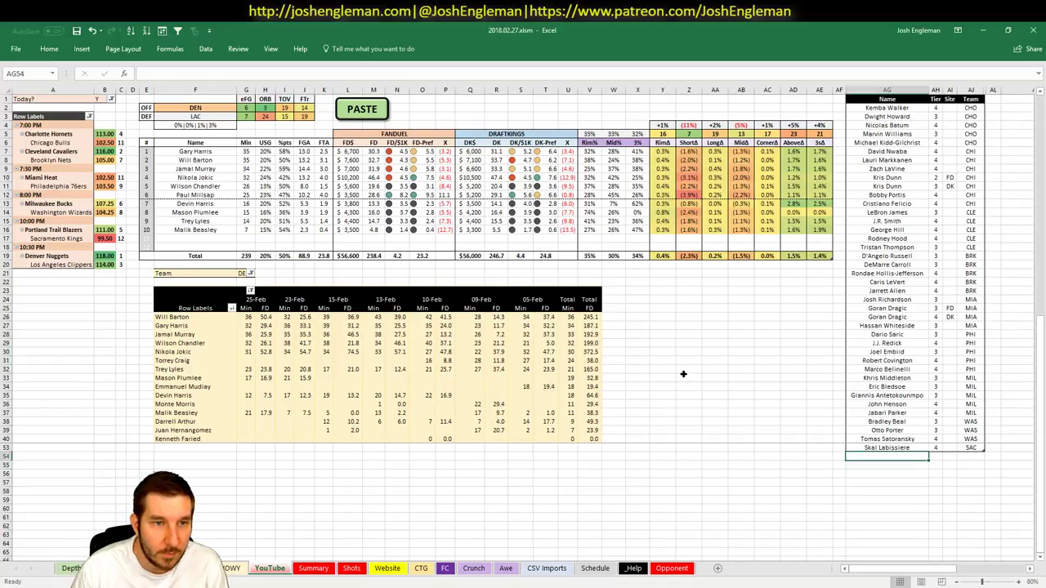
Step: Enter Gary Harris at tier 3 after checking the Fantasy5x5 DvP rankings
{"action": "left_click", "coordinate": [883, 457]}
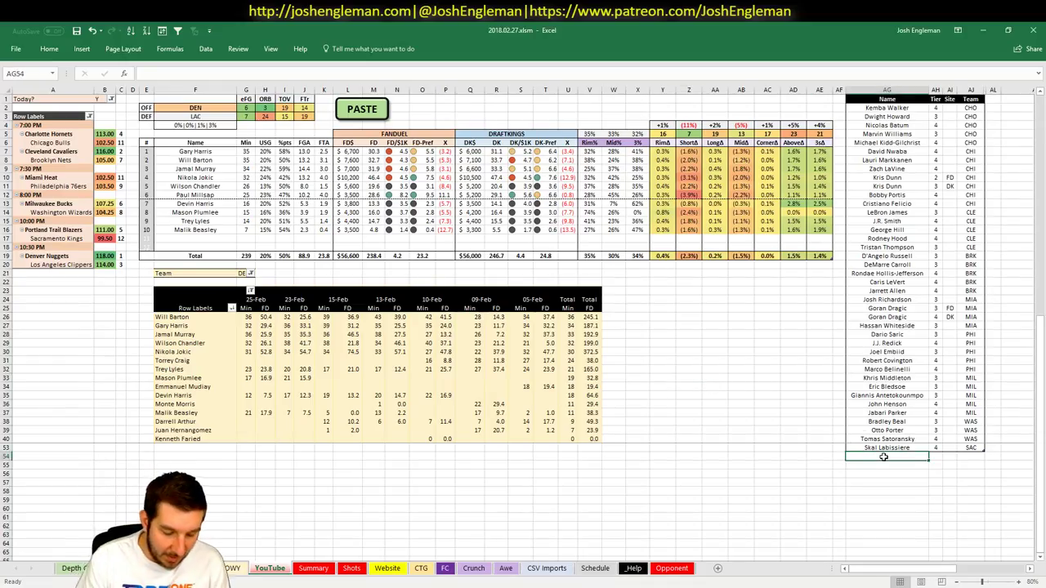
{"action": "type", "text": "Gary Harris"}
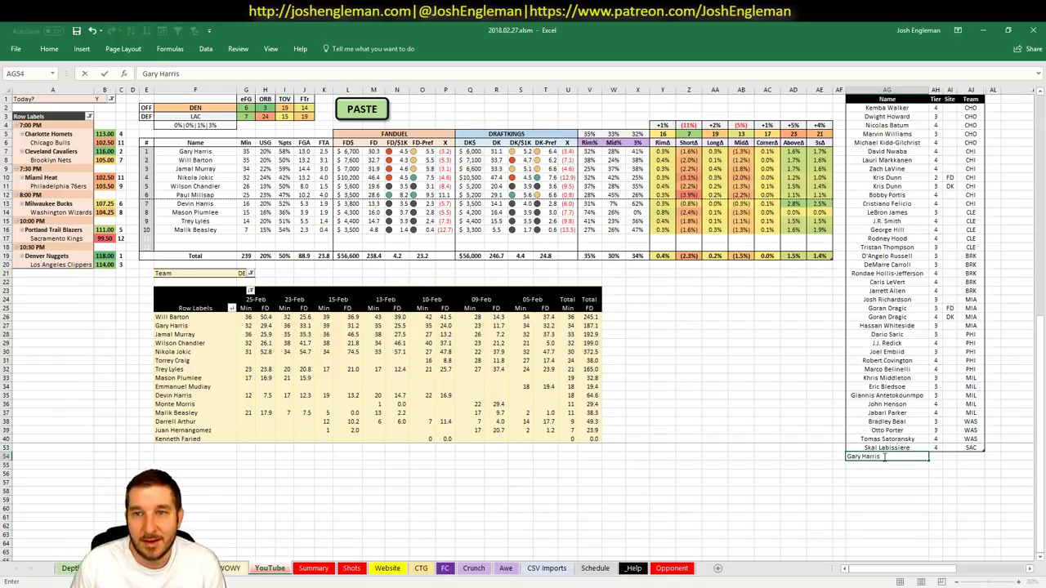
{"action": "key", "text": "Tab"}
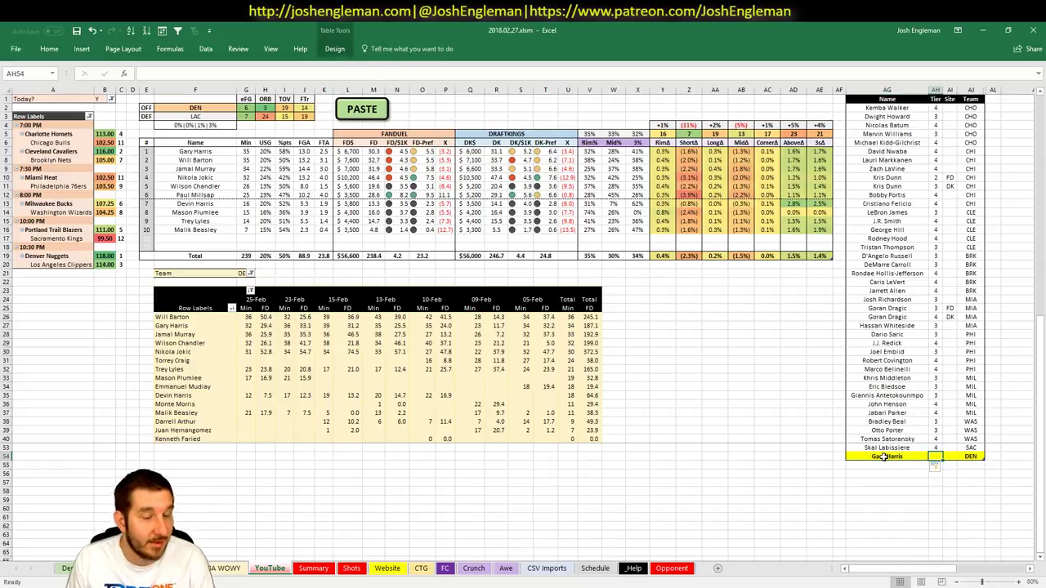
{"action": "type", "text": "3"}
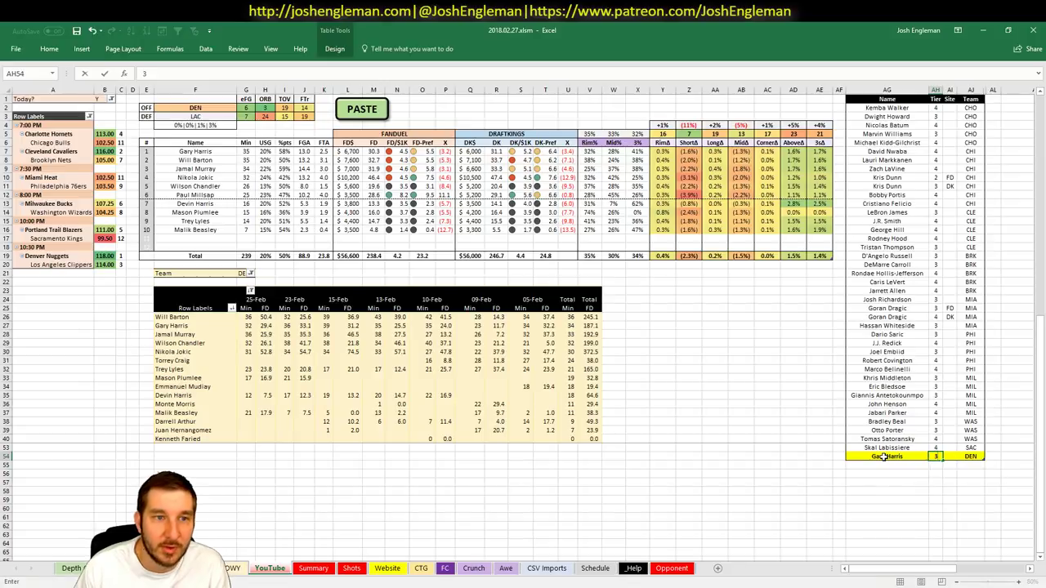
{"action": "key", "text": "alt+Tab"}
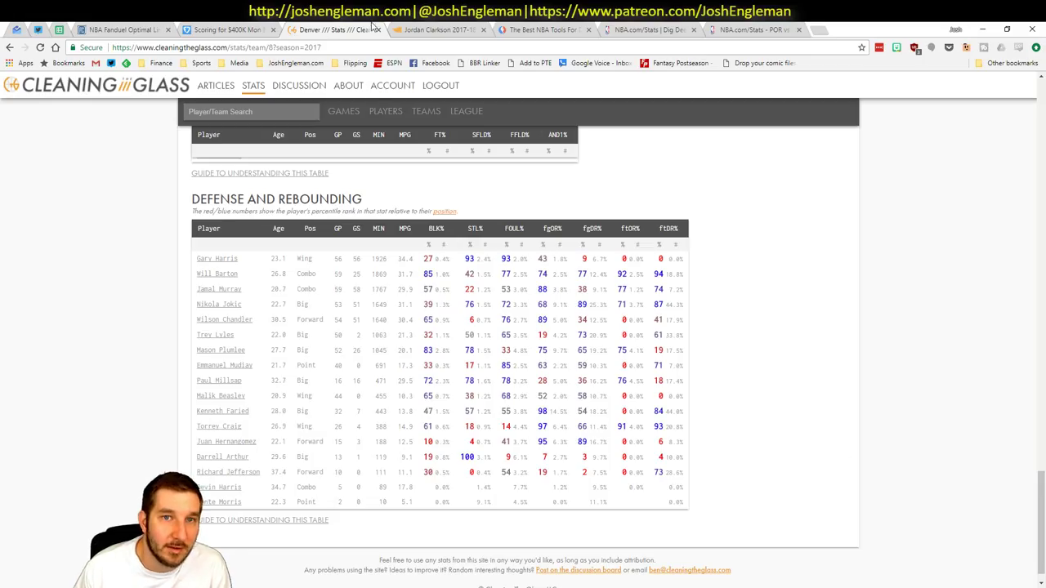
{"action": "left_click", "coordinate": [527, 30]}
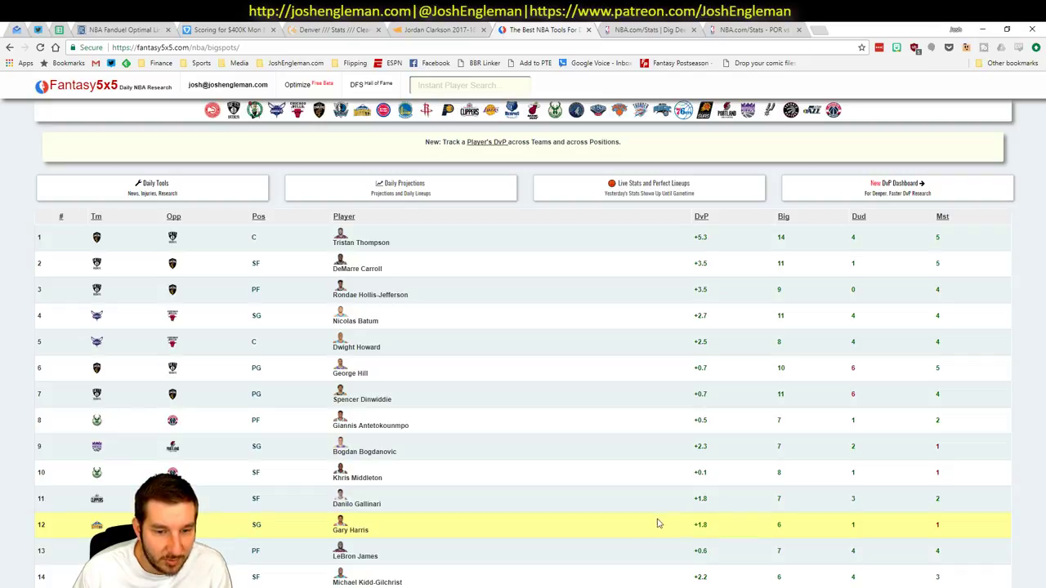
{"action": "key", "text": "alt+Tab"}
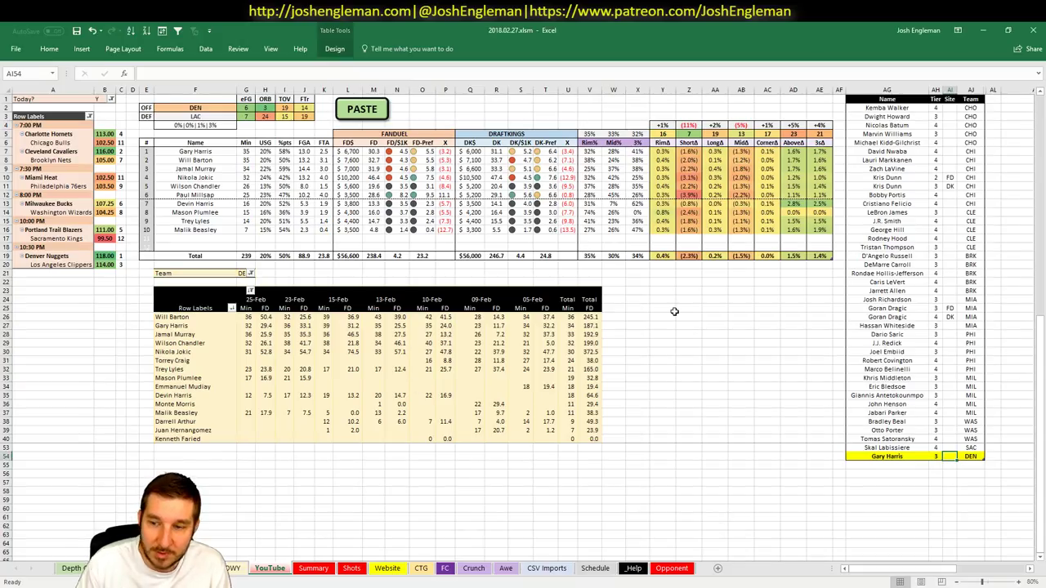
{"action": "key", "text": "Left"}
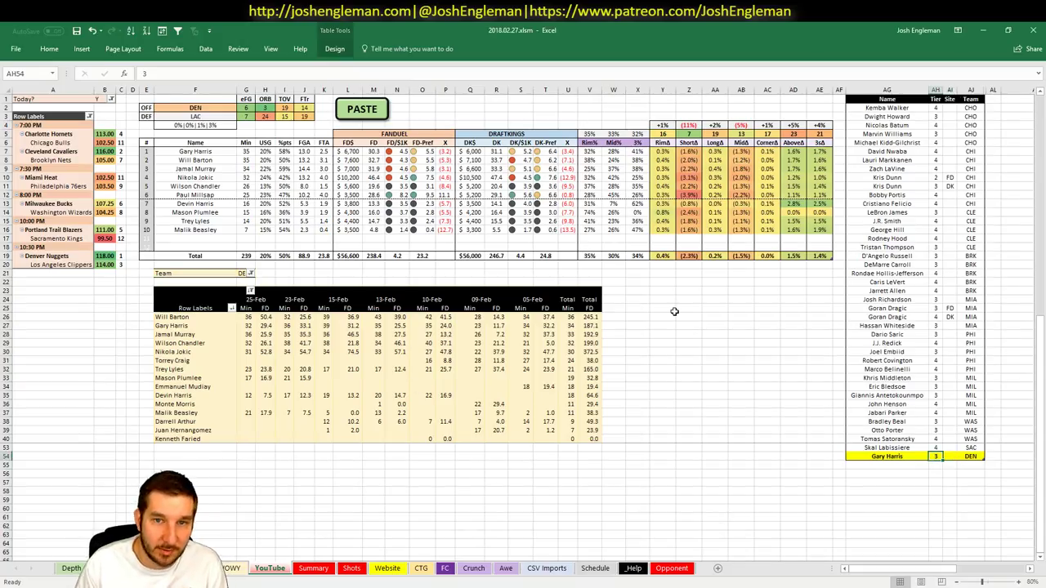
Step: Add Will Barton at tier 3 on the next row of the tier list
{"action": "type", "text": "Willie Barton"}
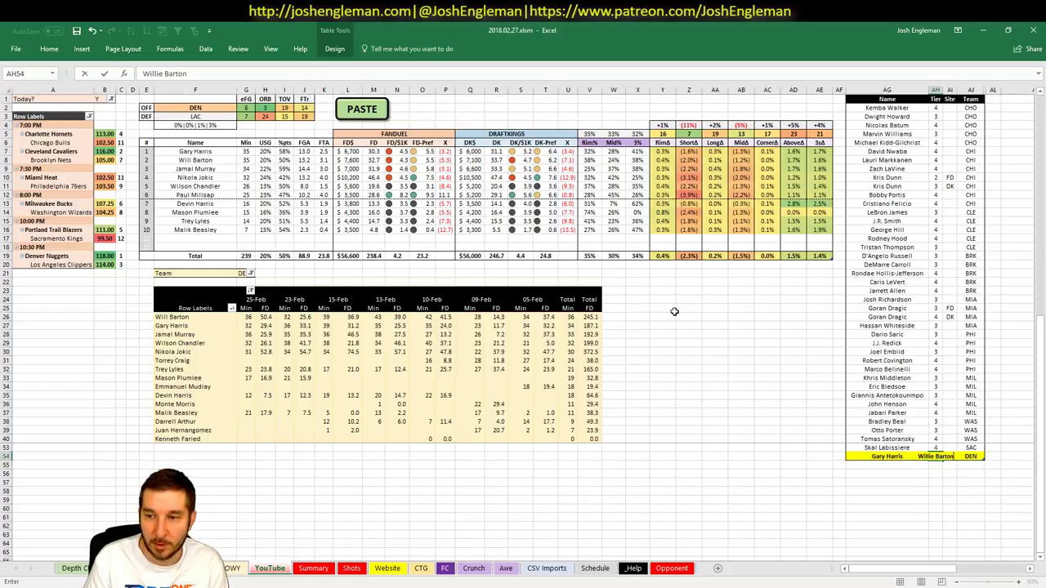
{"action": "key", "text": "Return"}
{"action": "key", "text": "Left"}
{"action": "type", "text": "Will ba"}
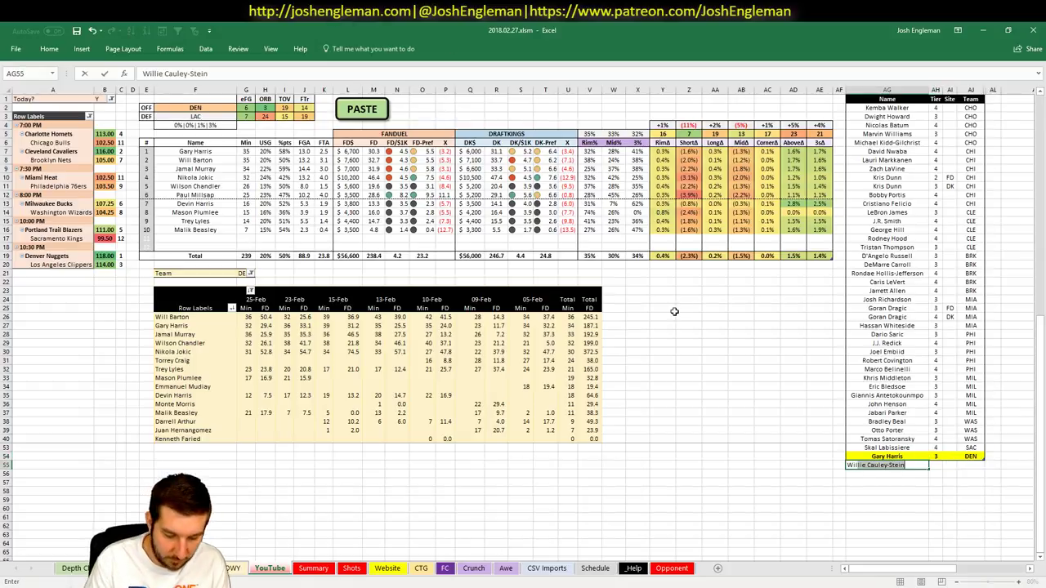
{"action": "type", "text": "rton"}
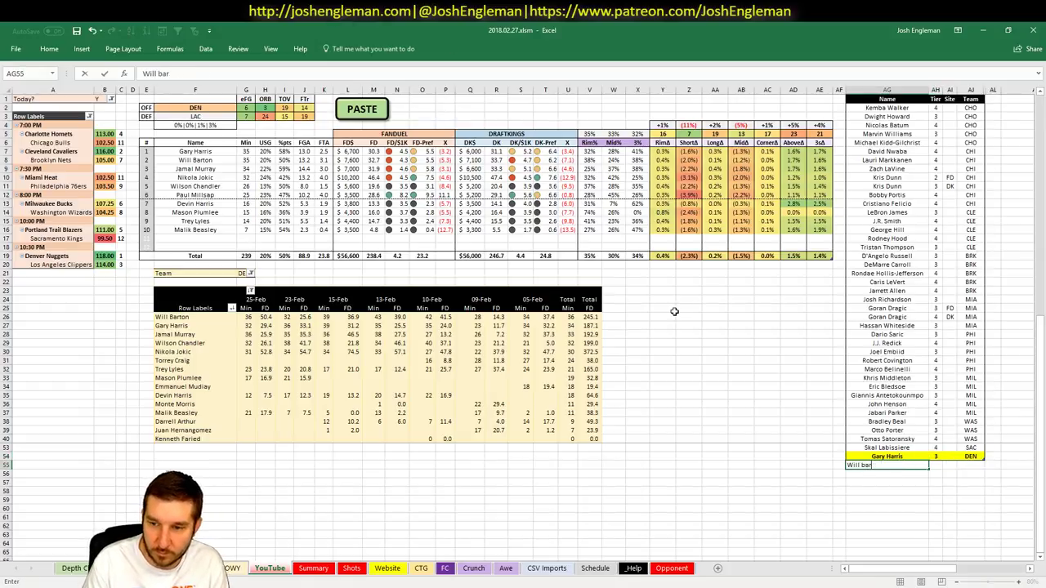
{"action": "key", "text": "BackSpace"}
{"action": "key", "text": "BackSpace"}
{"action": "type", "text": "Barton"}
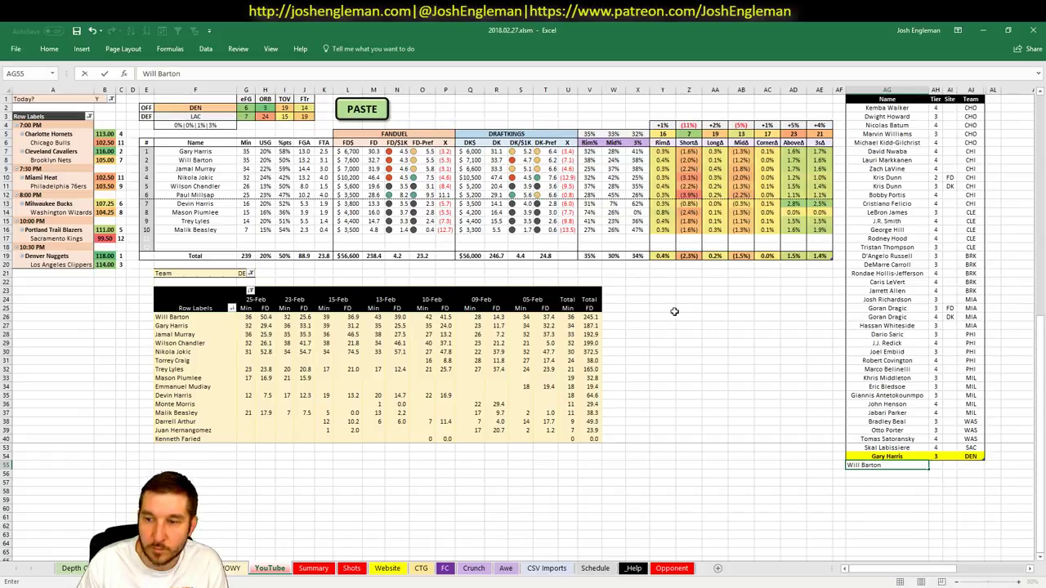
{"action": "key", "text": "Tab"}
{"action": "key", "text": "Return"}
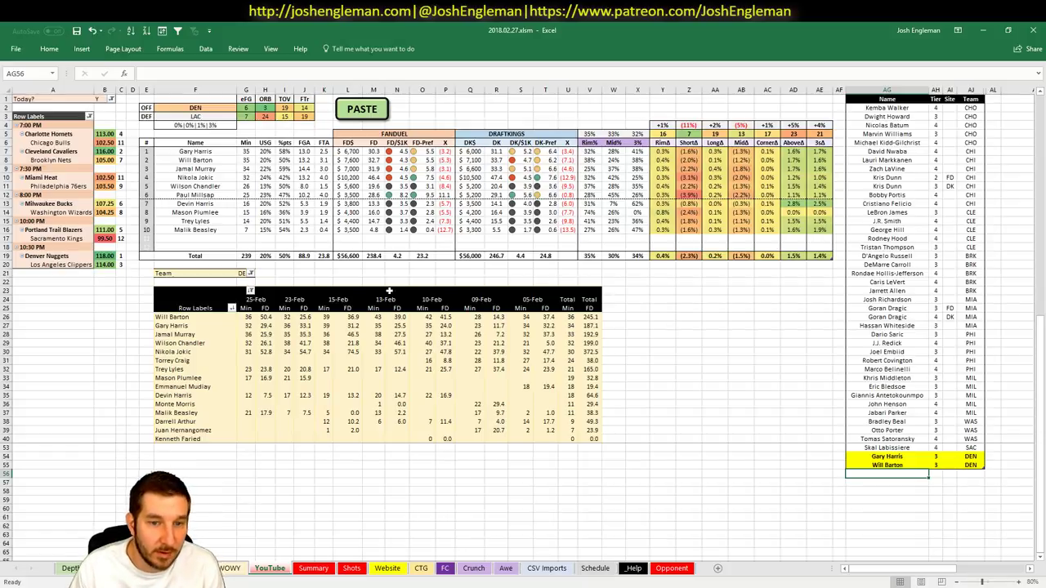
Step: Check Jamal Murray's Fantasy Cruncher game log against LAC
{"action": "key", "text": "alt+Tab"}
{"action": "left_click", "coordinate": [142, 32]}
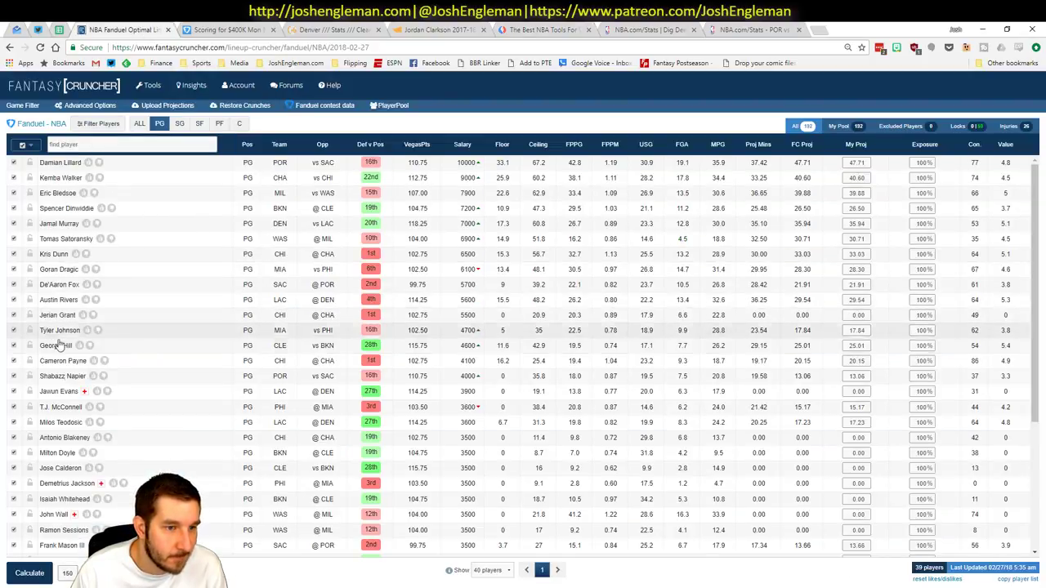
{"action": "left_click", "coordinate": [66, 226]}
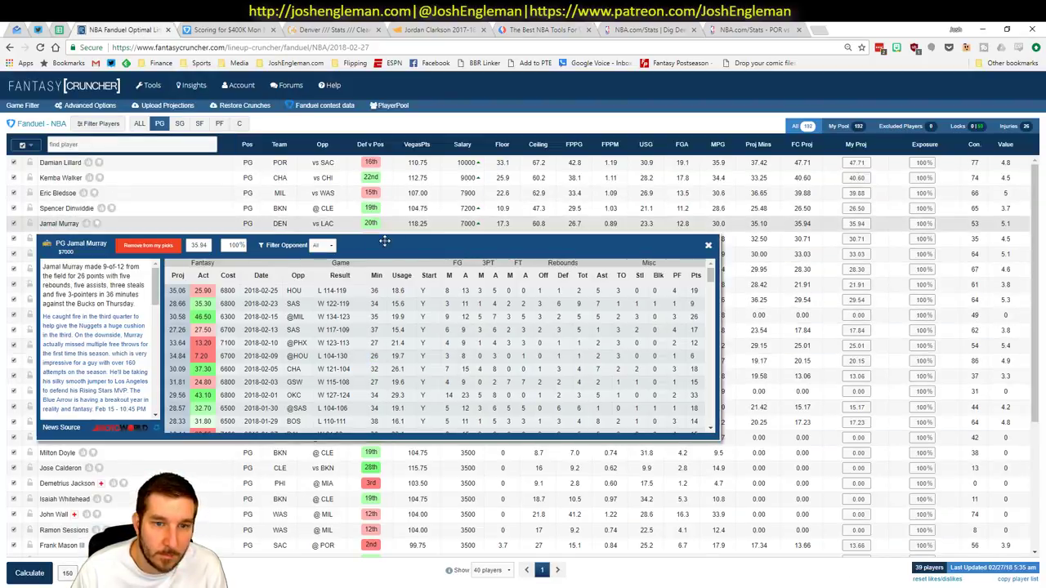
{"action": "left_click", "coordinate": [322, 245]}
{"action": "left_click", "coordinate": [324, 267]}
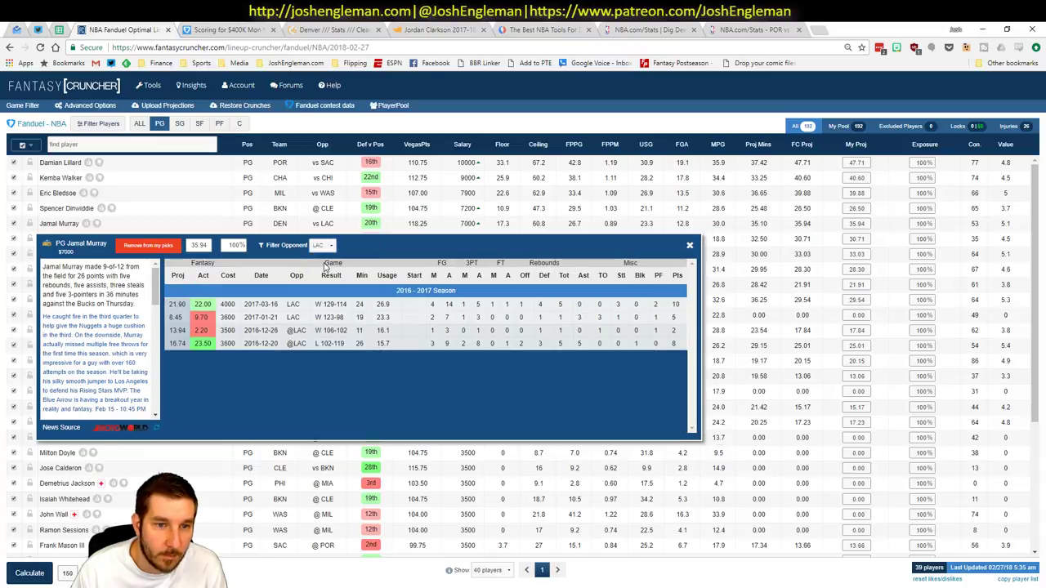
{"action": "left_click", "coordinate": [690, 247]}
{"action": "key", "text": "alt+Tab"}
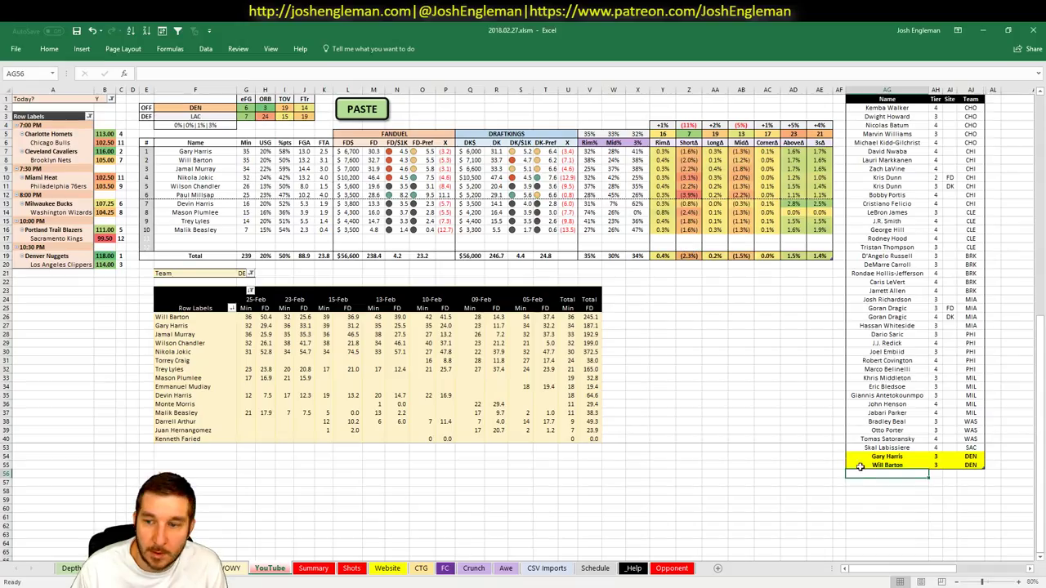
Step: Enter Jamal Murray in the next row of the tier list
{"action": "type", "text": "Jamal Murray"}
{"action": "key", "text": "Return"}
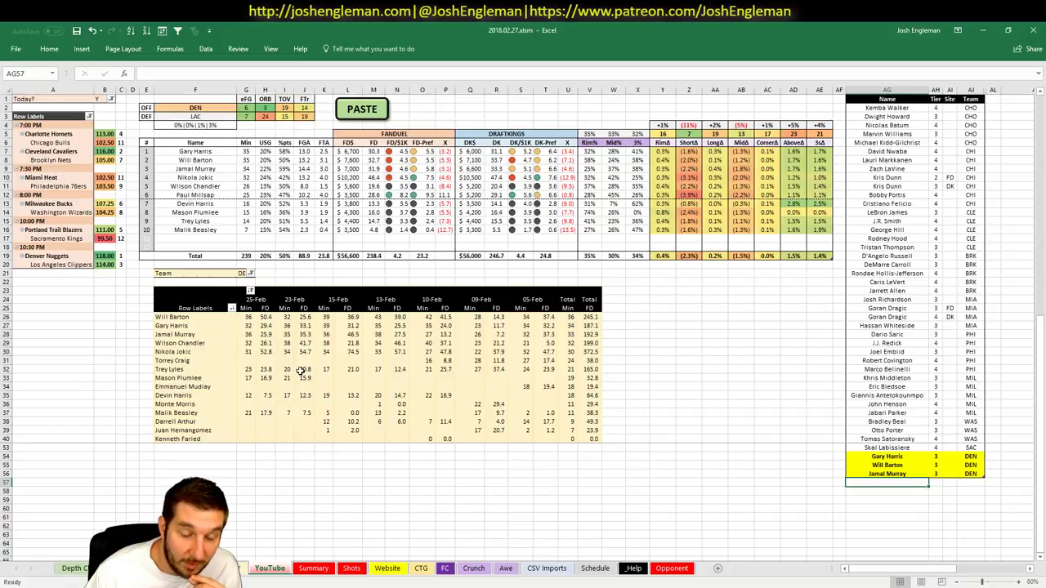
{"action": "left_click", "coordinate": [350, 351]}
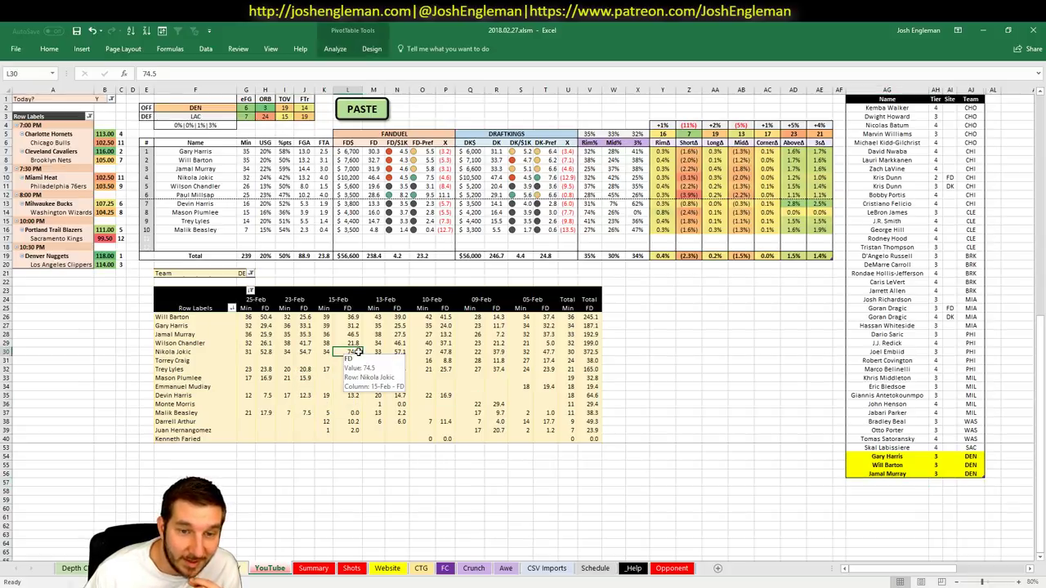
{"action": "key", "text": "alt+Tab"}
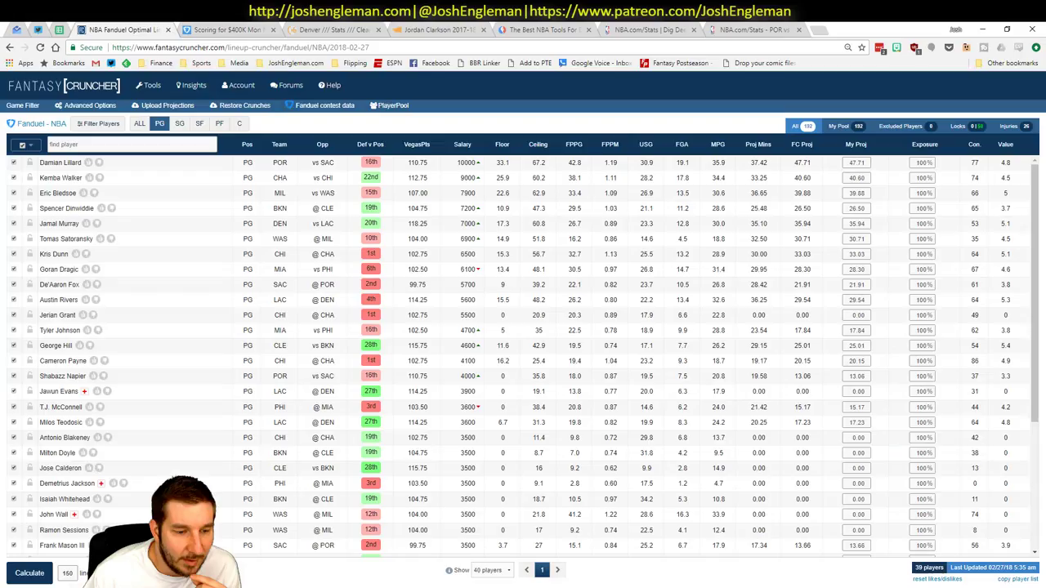
{"action": "left_click", "coordinate": [240, 124]}
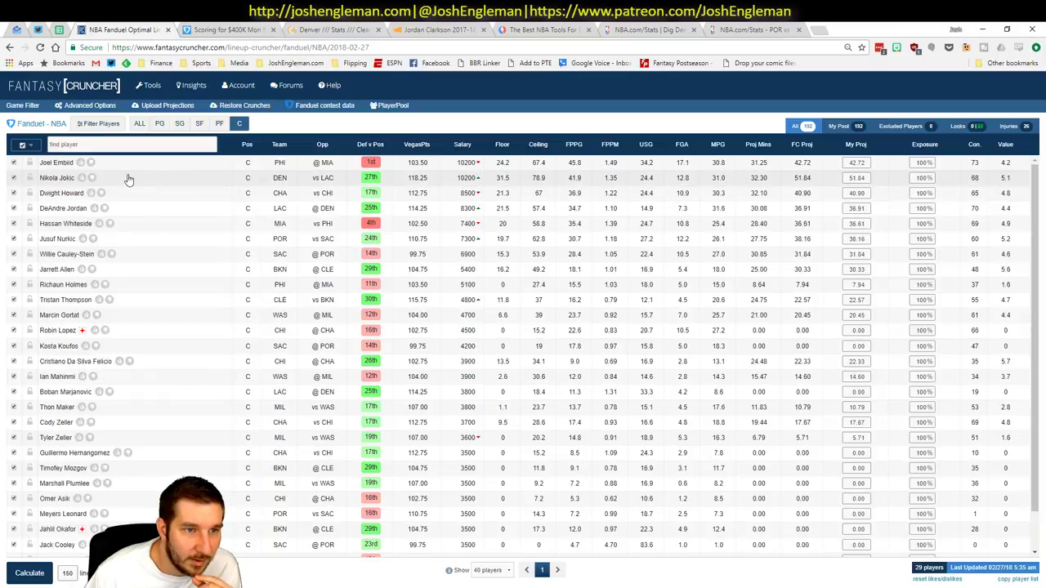
{"action": "left_click", "coordinate": [55, 178]}
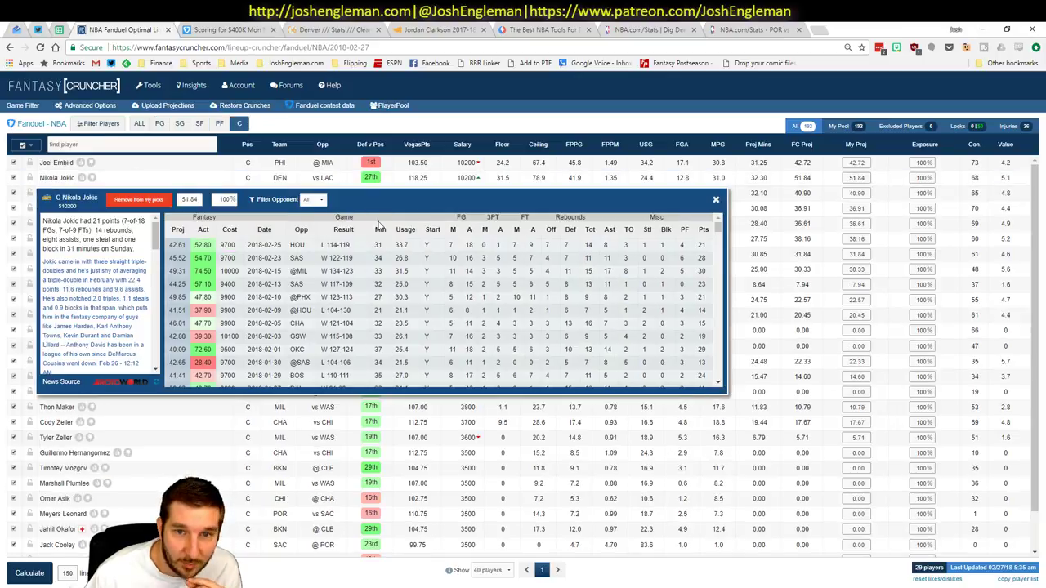
{"action": "left_click", "coordinate": [715, 201]}
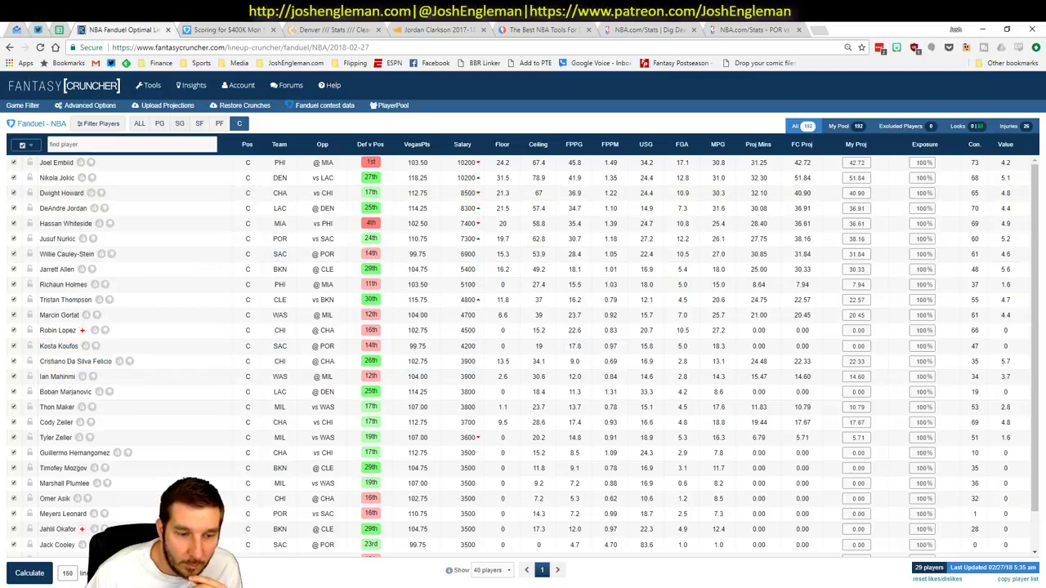
{"action": "key", "text": "alt+Tab"}
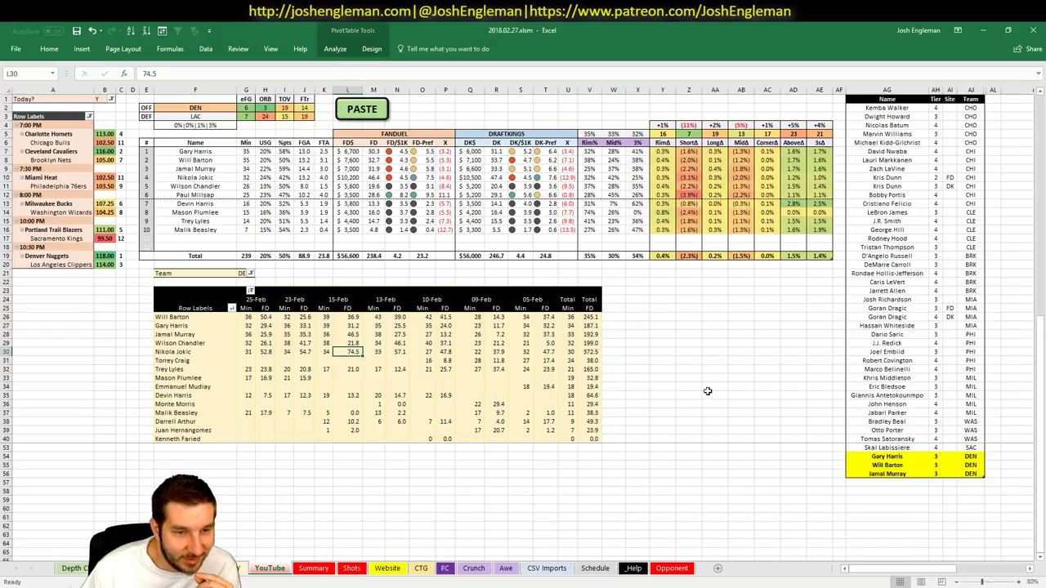
Step: Add Nikola Jokic to the next empty row of the DEN player list
{"action": "left_click", "coordinate": [447, 273]}
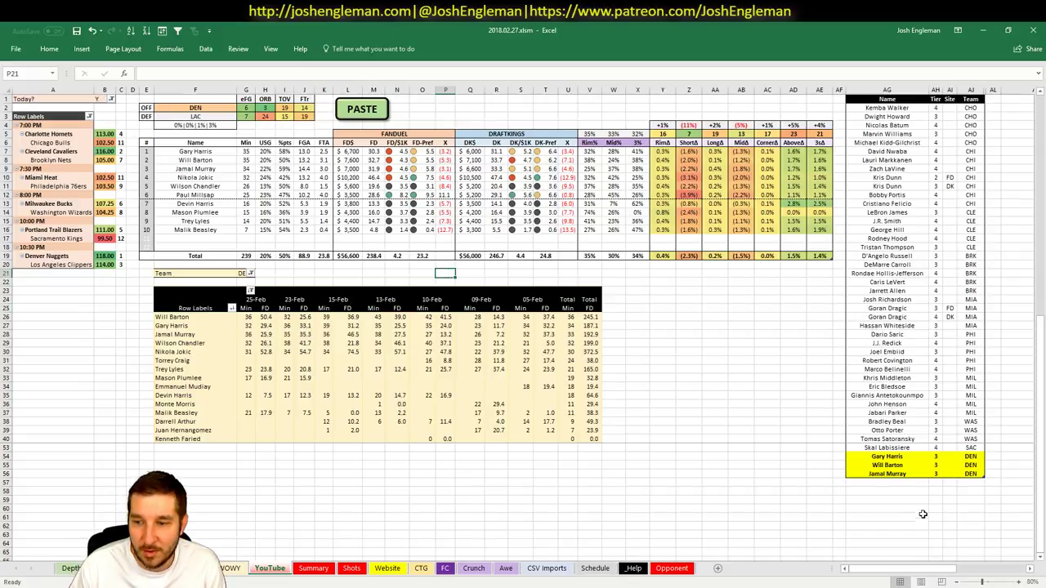
{"action": "left_click", "coordinate": [895, 481]}
{"action": "type", "text": "Nikola Jokic"}
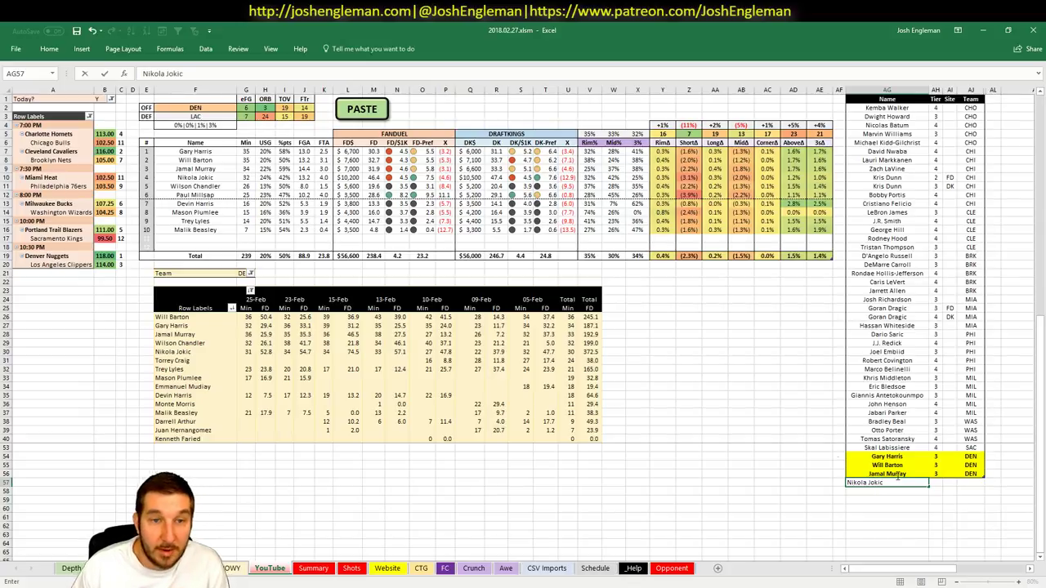
{"action": "key", "text": "Return"}
Step: Find Jokic in the Fantasy5x5 bigspots table (22nd at +2.5), then return to Excel
{"action": "key", "text": "alt+Tab"}
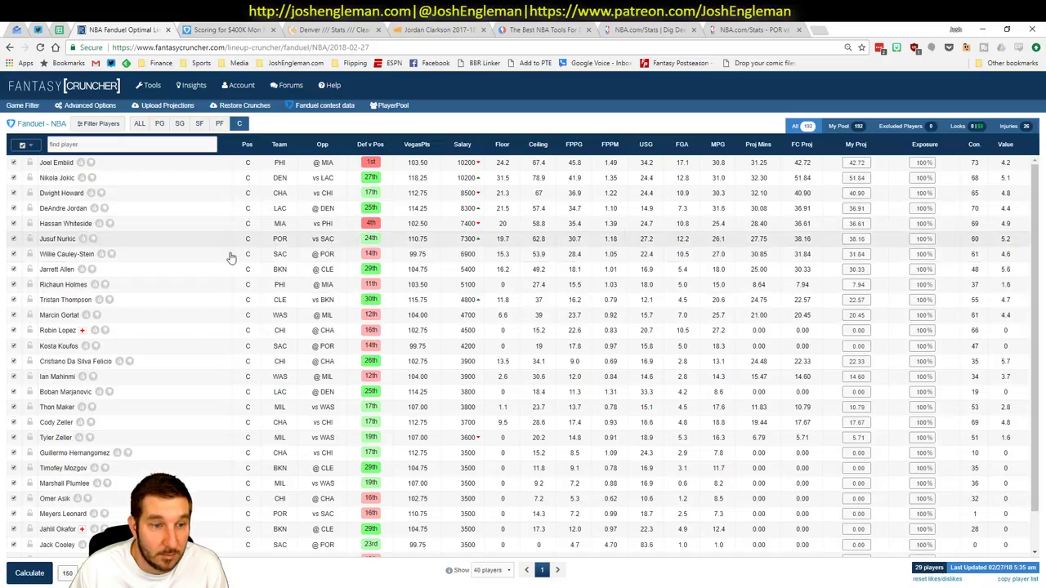
{"action": "left_click", "coordinate": [614, 29]}
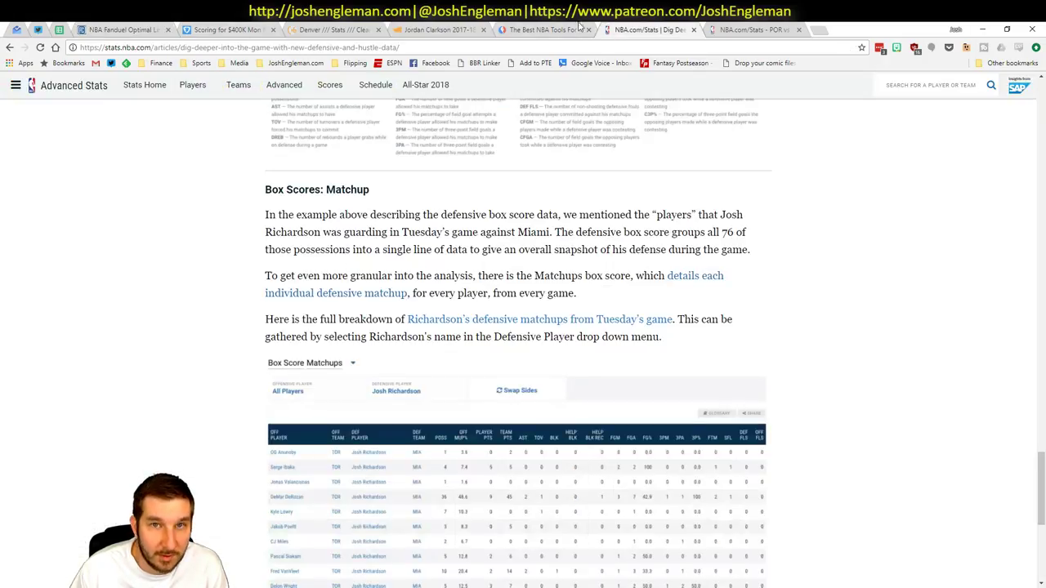
{"action": "left_click", "coordinate": [581, 29]}
{"action": "scroll", "coordinate": [504, 299], "scroll_direction": "down", "scroll_amount": 3}
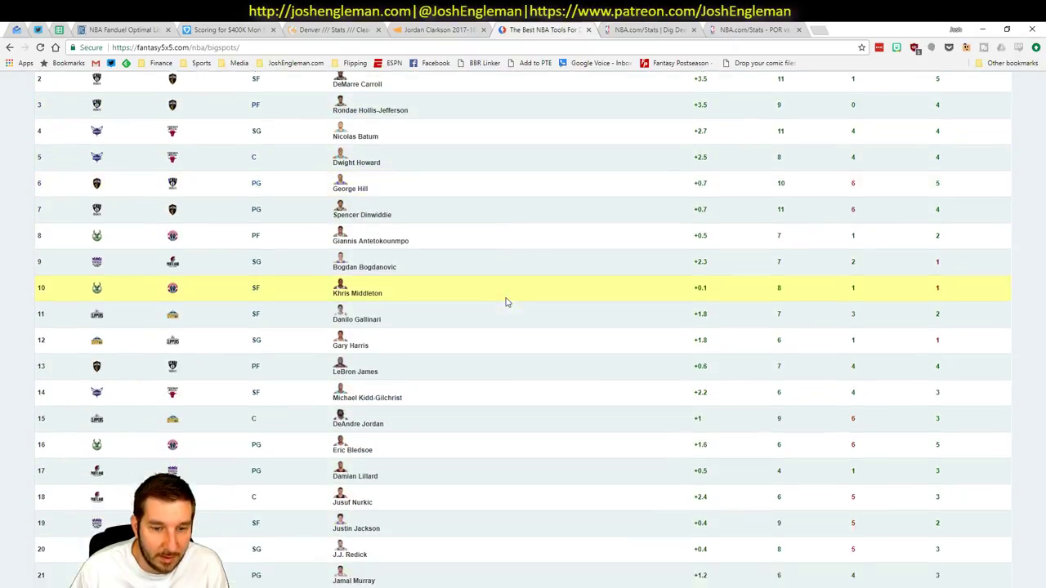
{"action": "scroll", "coordinate": [505, 302], "scroll_direction": "down", "scroll_amount": 2}
{"action": "scroll", "coordinate": [505, 303], "scroll_direction": "down", "scroll_amount": 3}
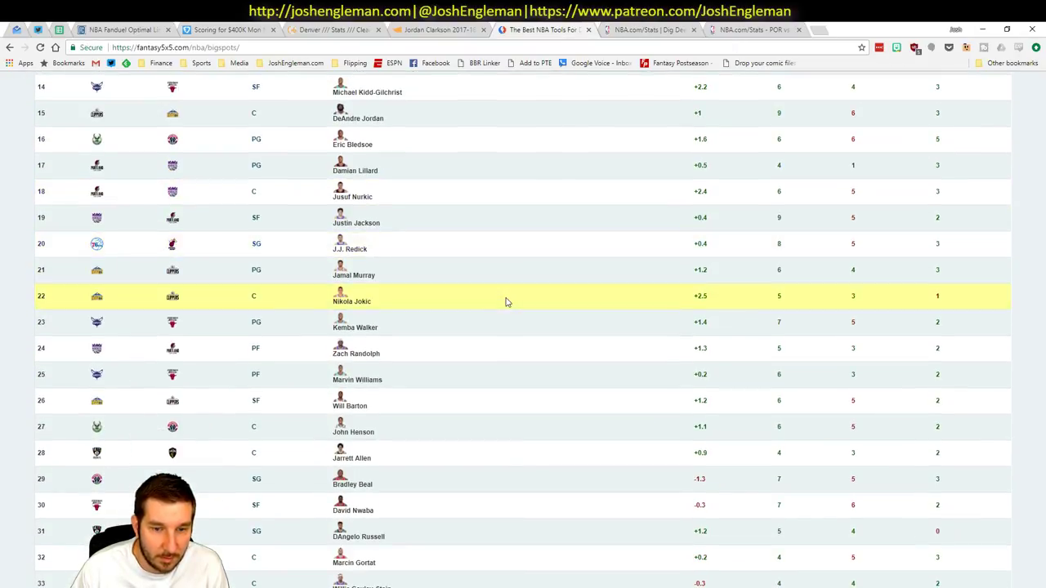
{"action": "key", "text": "ctrl+f"}
{"action": "type", "text": "joki"}
{"action": "key", "text": "Escape"}
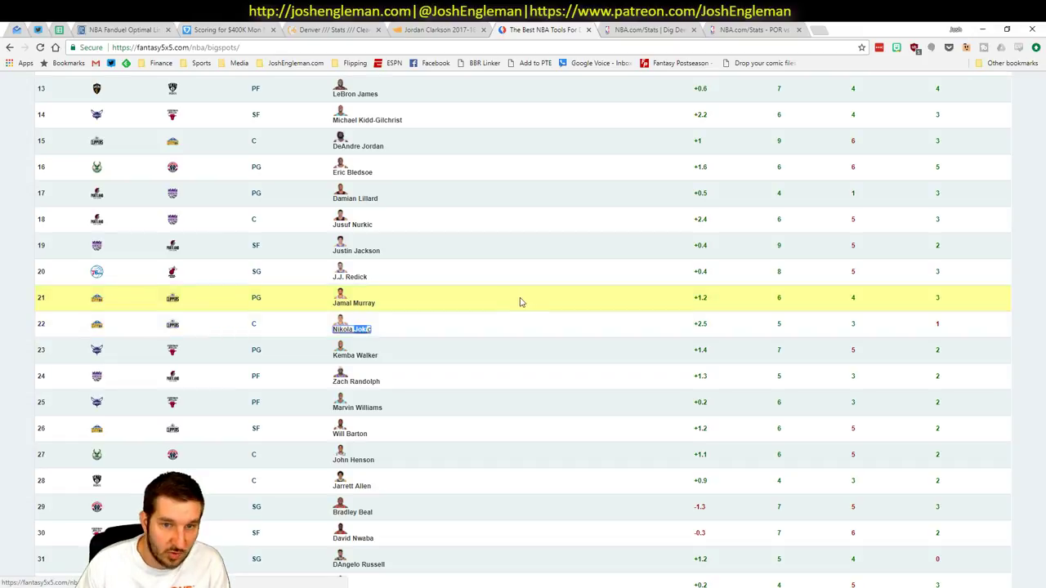
{"action": "key", "text": "alt+Tab"}
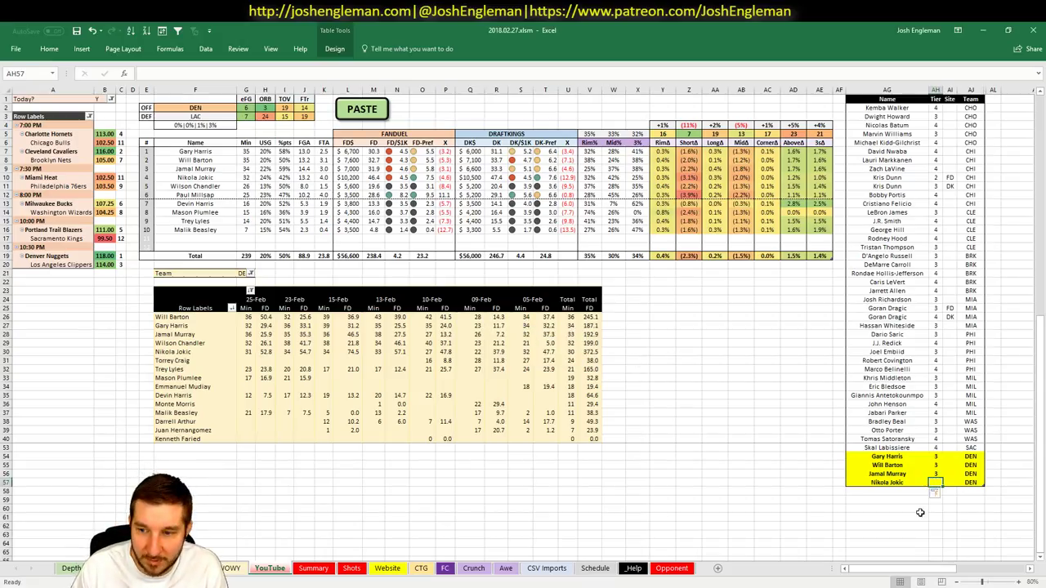
Step: Give Nikola Jokic tier 3 and add Paul Millsap with tier 4 and site FD
{"action": "type", "text": "3"}
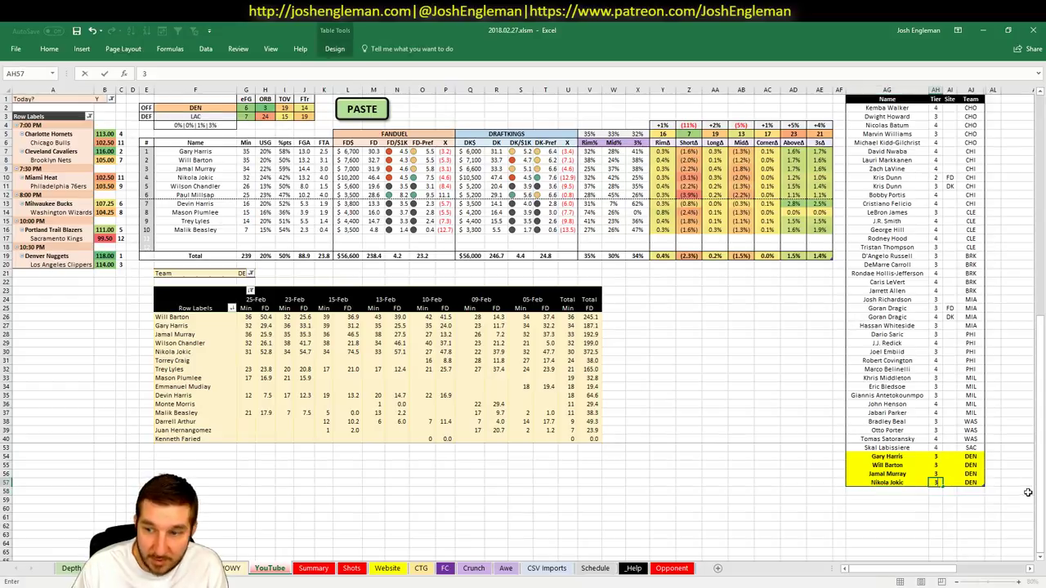
{"action": "left_click", "coordinate": [869, 490]}
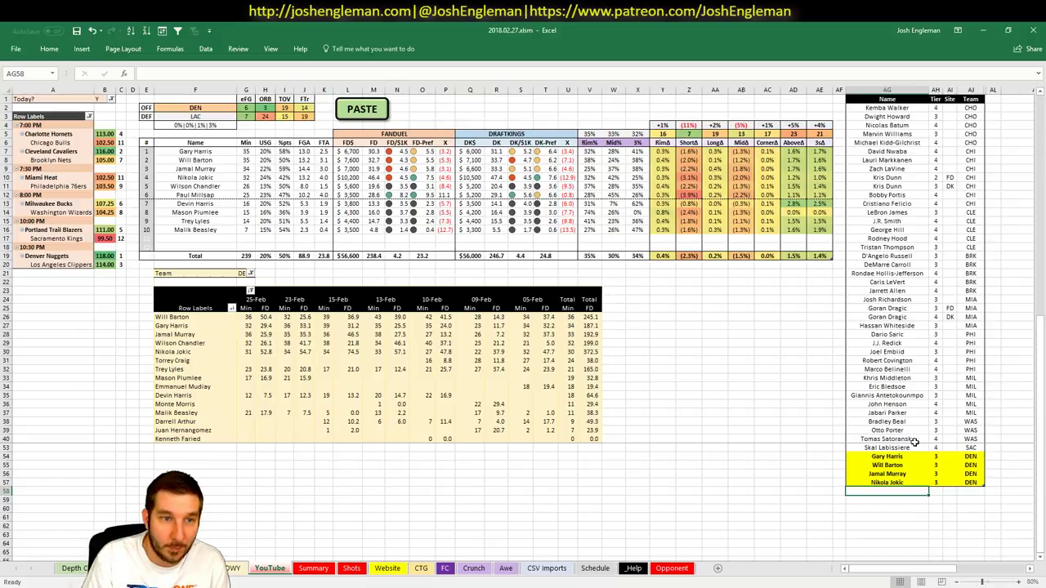
{"action": "type", "text": "Paul Millsap"}
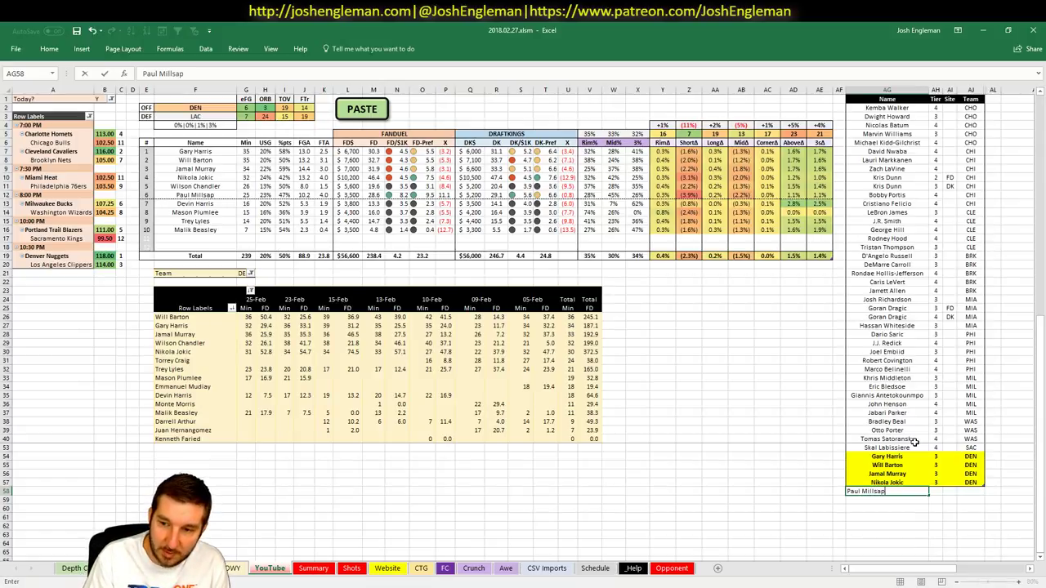
{"action": "key", "text": "Tab"}
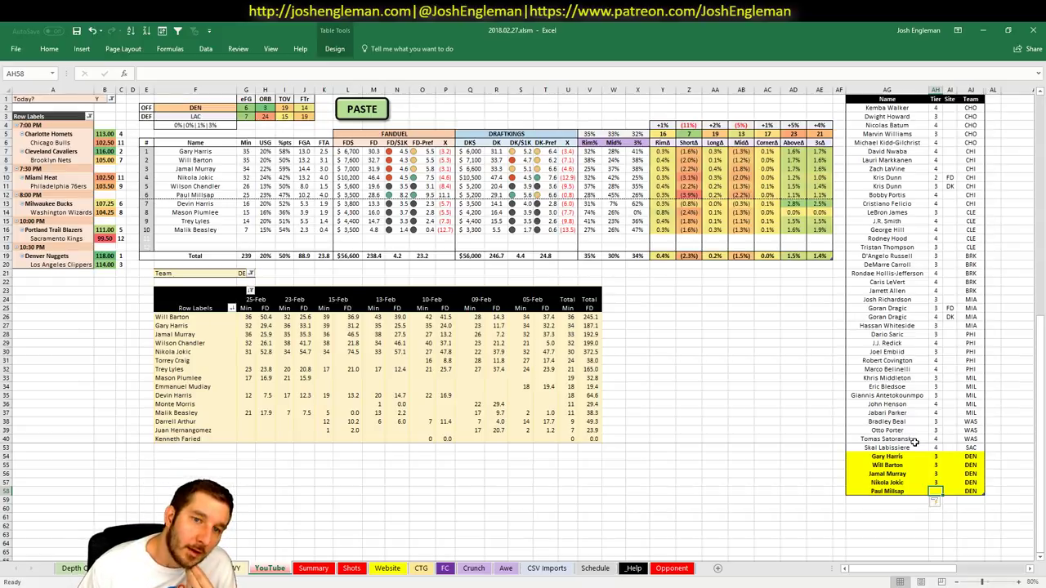
{"action": "type", "text": "4"}
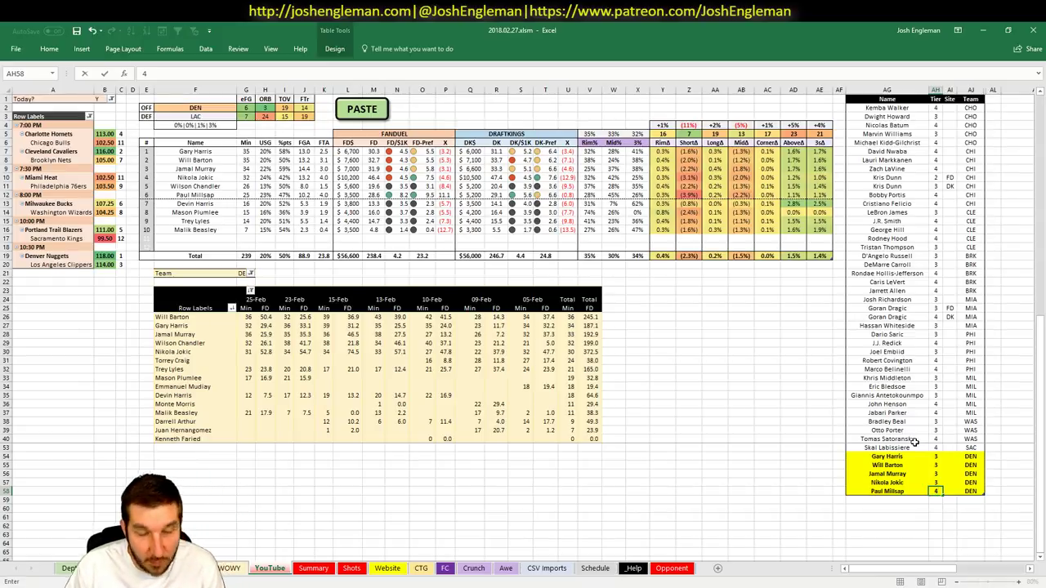
{"action": "key", "text": "Tab"}
{"action": "type", "text": "FD"}
{"action": "key", "text": "Return"}
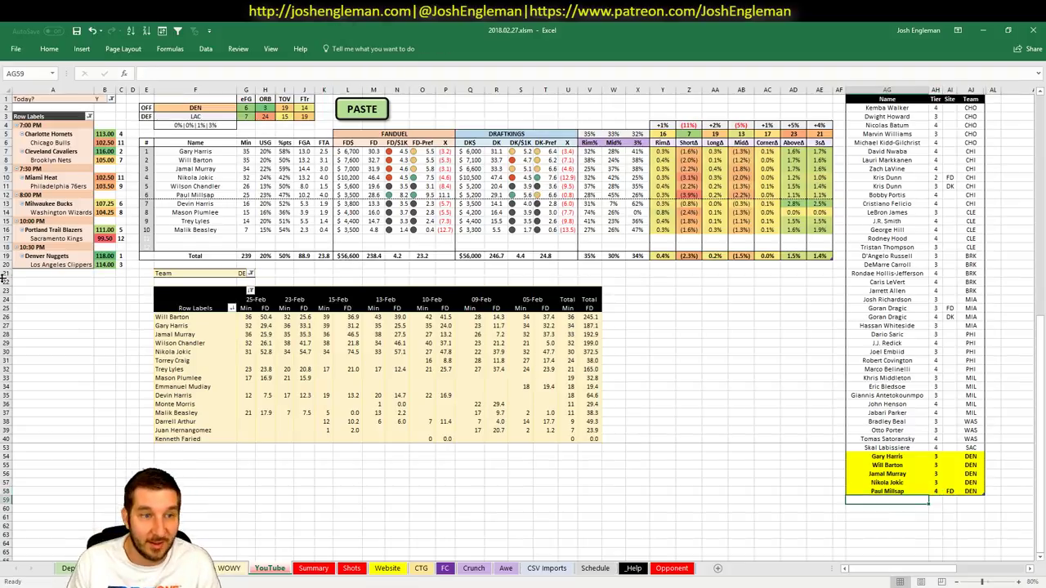
{"action": "left_click", "coordinate": [201, 107]}
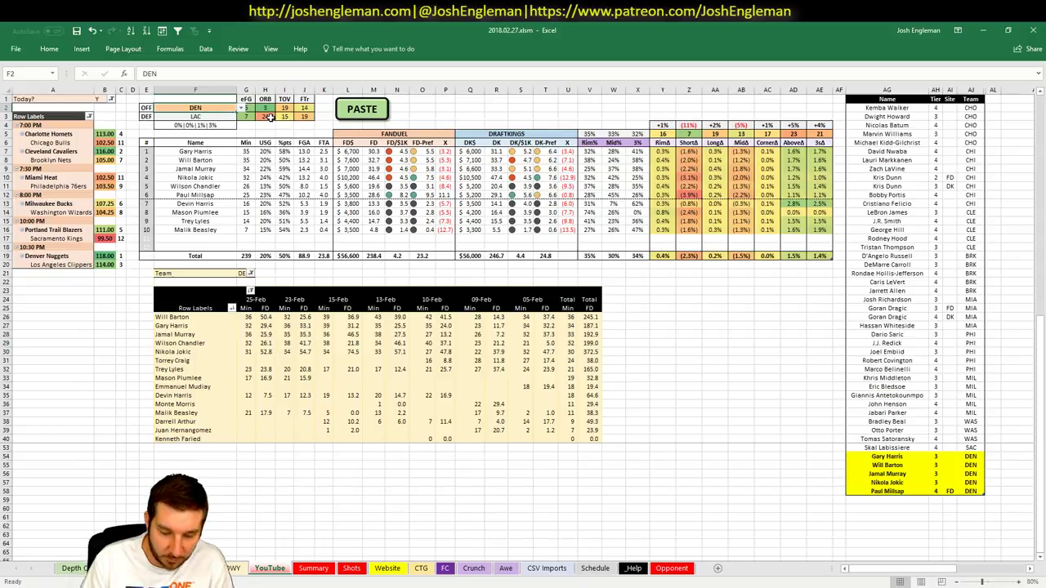
Step: Set the offense team to LAC and paste its top five player names into the list
{"action": "type", "text": "LAC"}
{"action": "key", "text": "Return"}
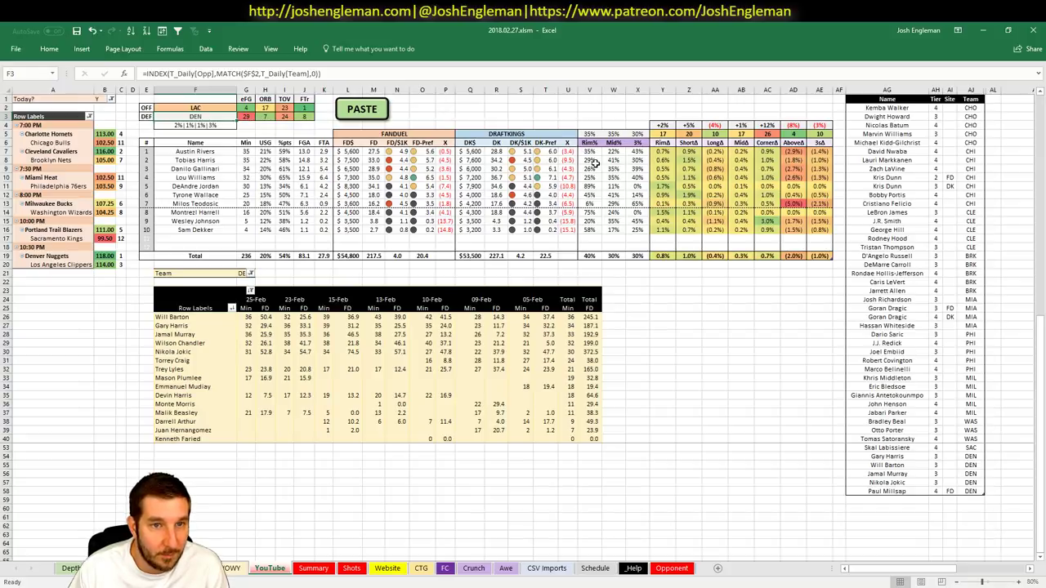
{"action": "left_click_drag", "start_coordinate": [210, 152], "coordinate": [210, 186]}
{"action": "key", "text": "ctrl+c"}
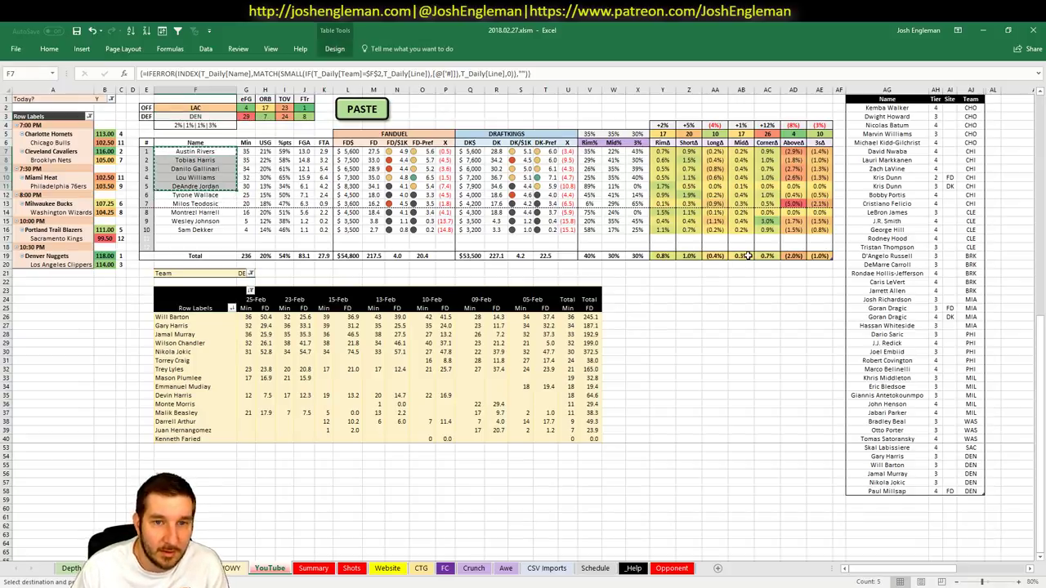
{"action": "right_click", "coordinate": [871, 496]}
{"action": "left_click", "coordinate": [915, 301]}
Step: Filter the minutes pivot's Team field to LAC
{"action": "left_click", "coordinate": [243, 273]}
{"action": "type", "text": "LAC"}
{"action": "key", "text": "Return"}
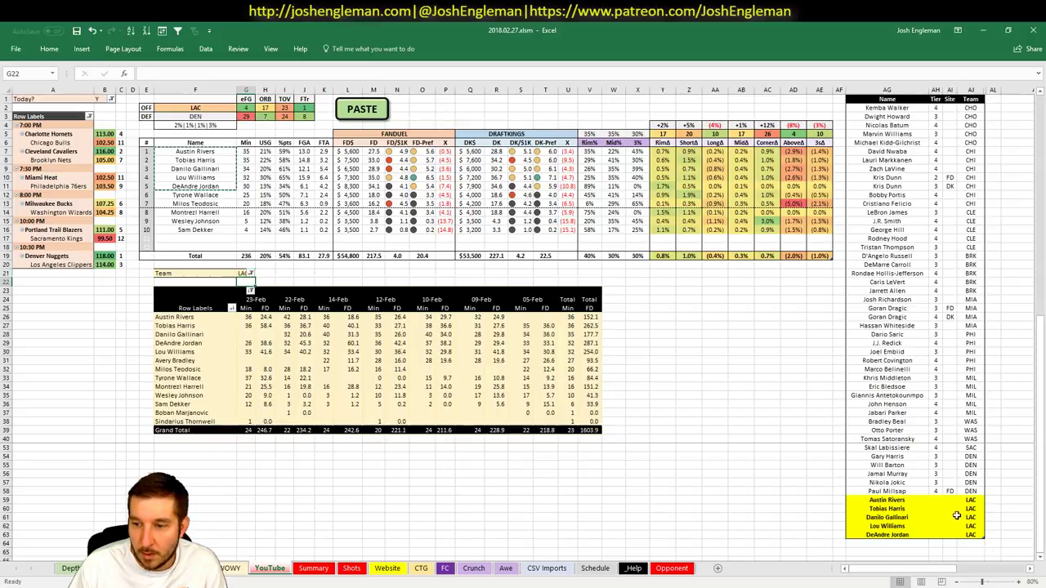
{"action": "left_click", "coordinate": [938, 501]}
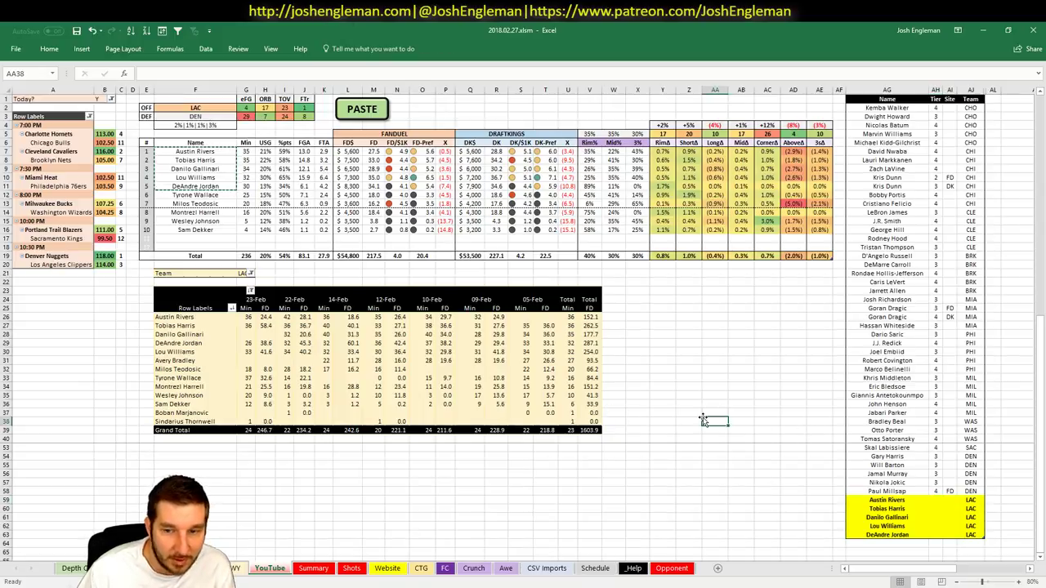
Step: Enter tiers 4, 3, 3, 3, 4 for Rivers, Harris, Gallinari, Williams and Jordan
{"action": "left_click", "coordinate": [928, 492]}
{"action": "left_click", "coordinate": [937, 498]}
{"action": "type", "text": "4"}
{"action": "key", "text": "Return"}
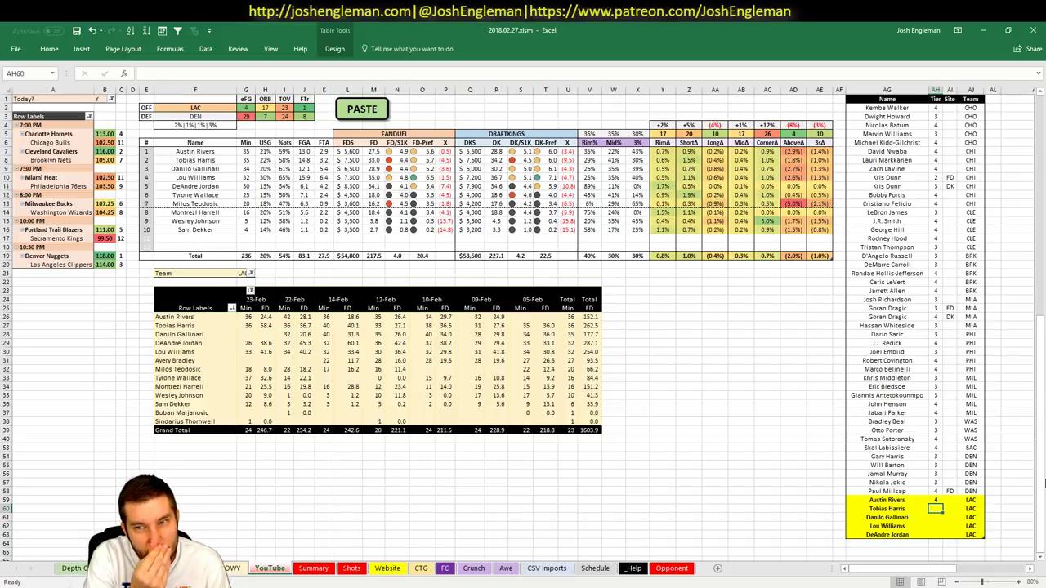
{"action": "type", "text": "3"}
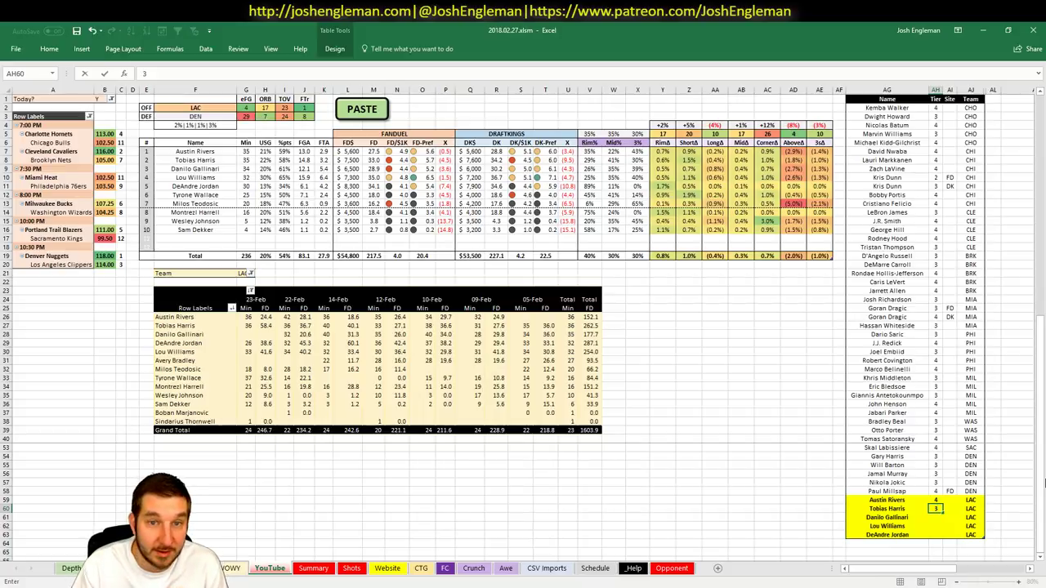
{"action": "key", "text": "Return"}
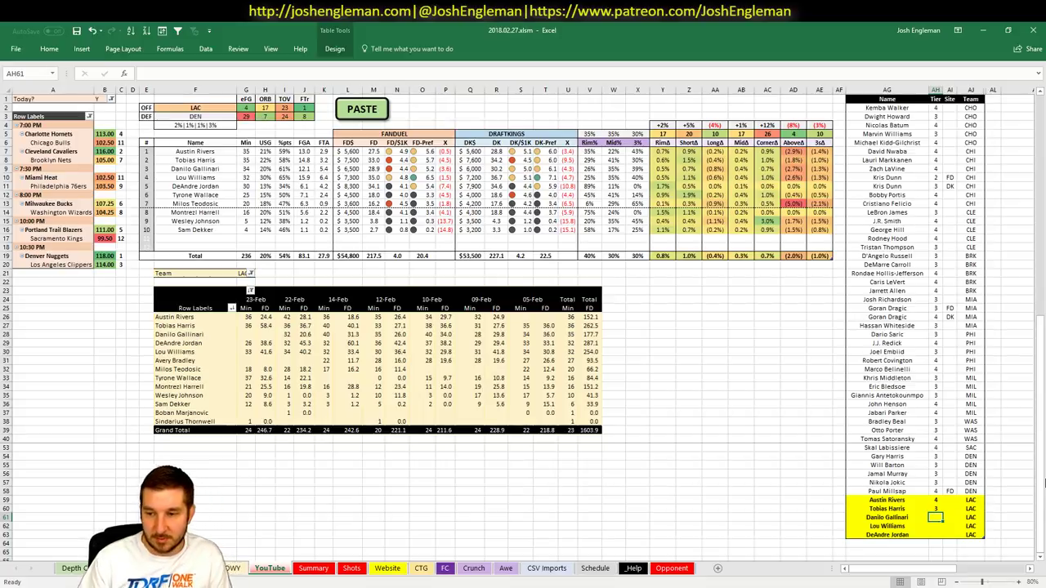
{"action": "type", "text": "3"}
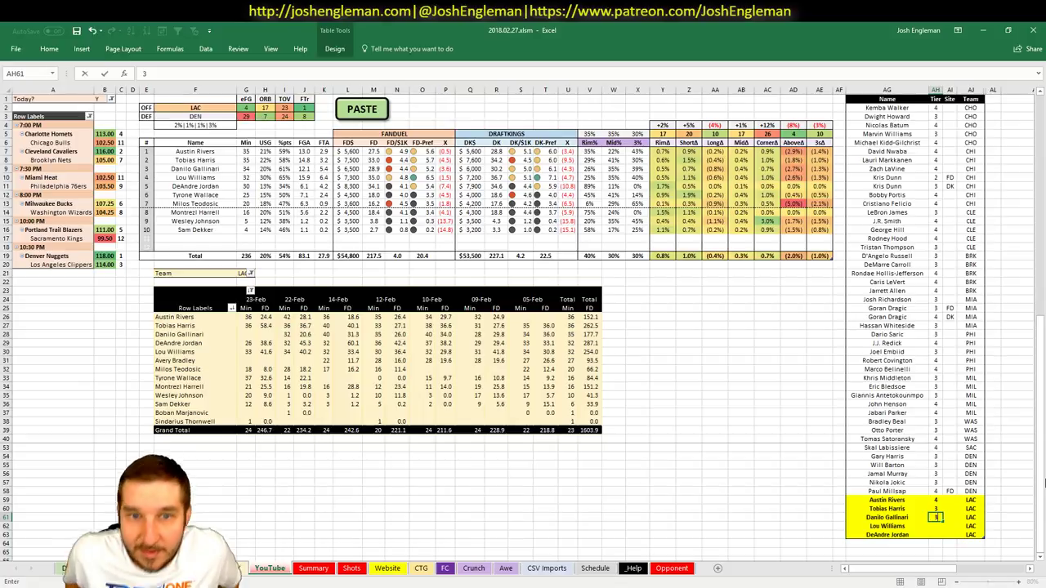
{"action": "key", "text": "Return"}
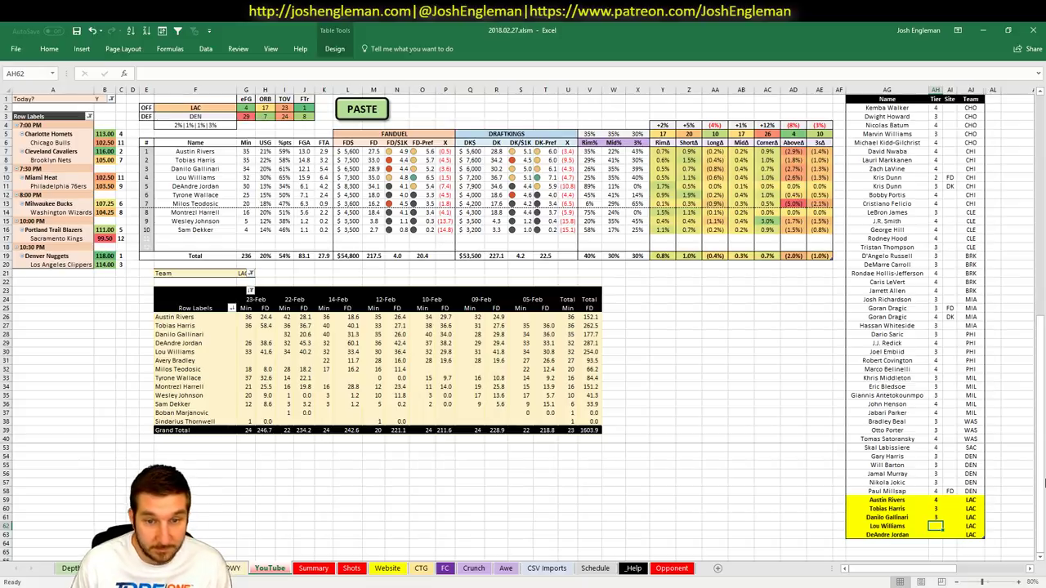
{"action": "type", "text": "3"}
{"action": "key", "text": "Escape"}
{"action": "type", "text": "3"}
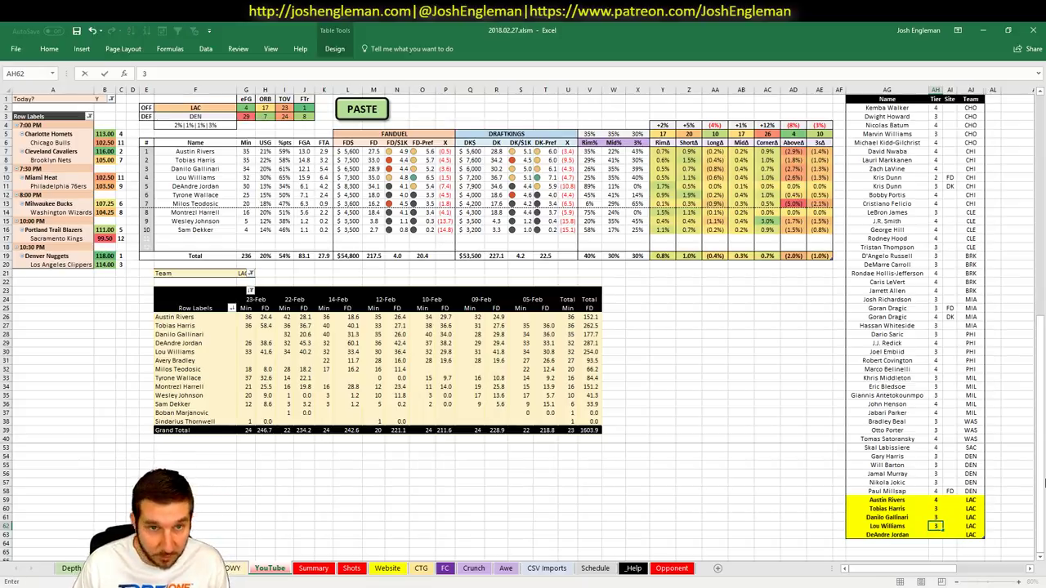
{"action": "key", "text": "Return"}
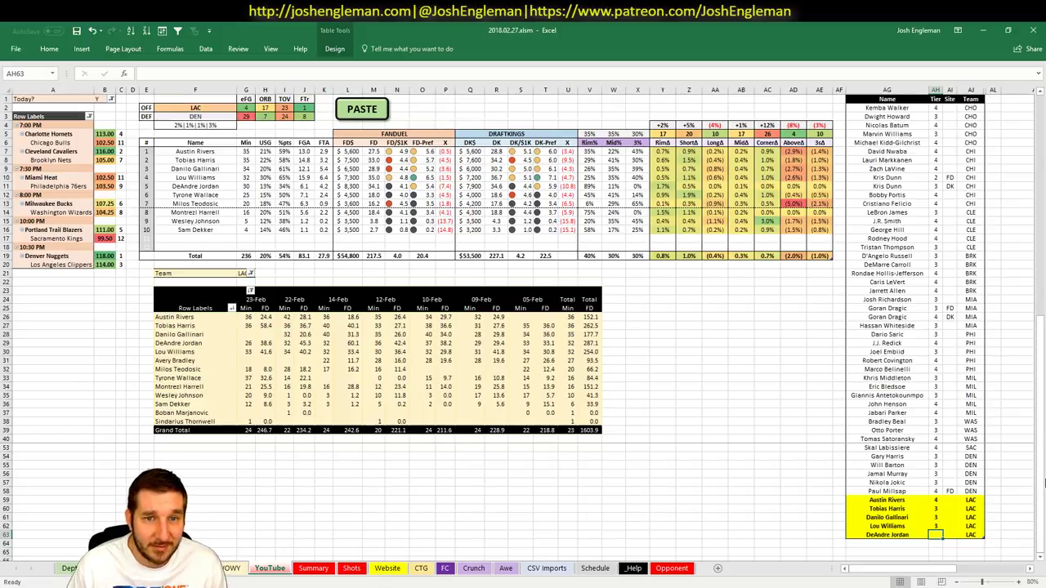
{"action": "type", "text": "4"}
{"action": "key", "text": "Return"}
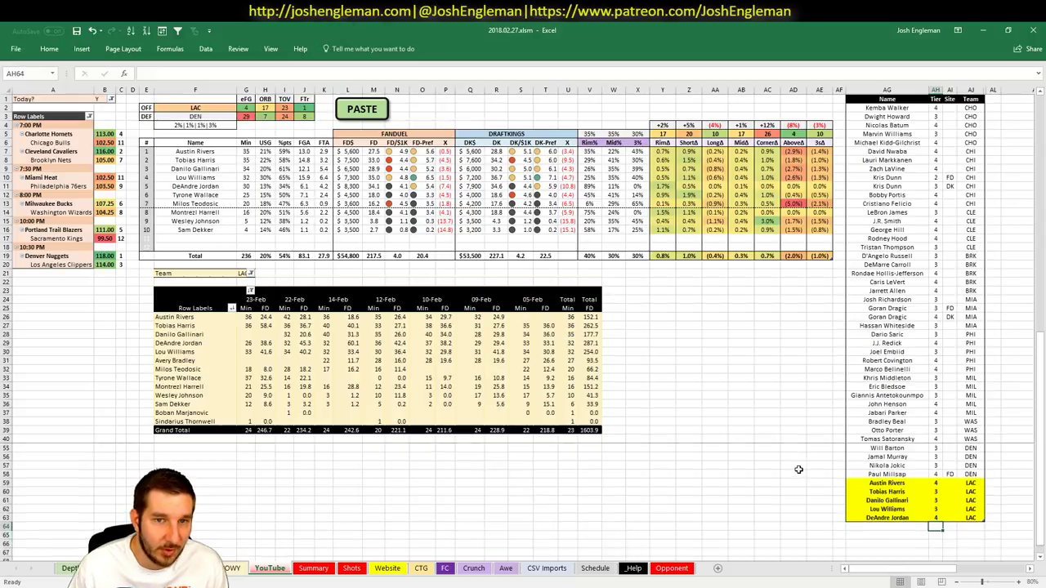
Step: Check the bigspots table top (Gallinari 11th at +1.8, DeAndre Jordan 15th) and return to Excel
{"action": "key", "text": "alt+Tab"}
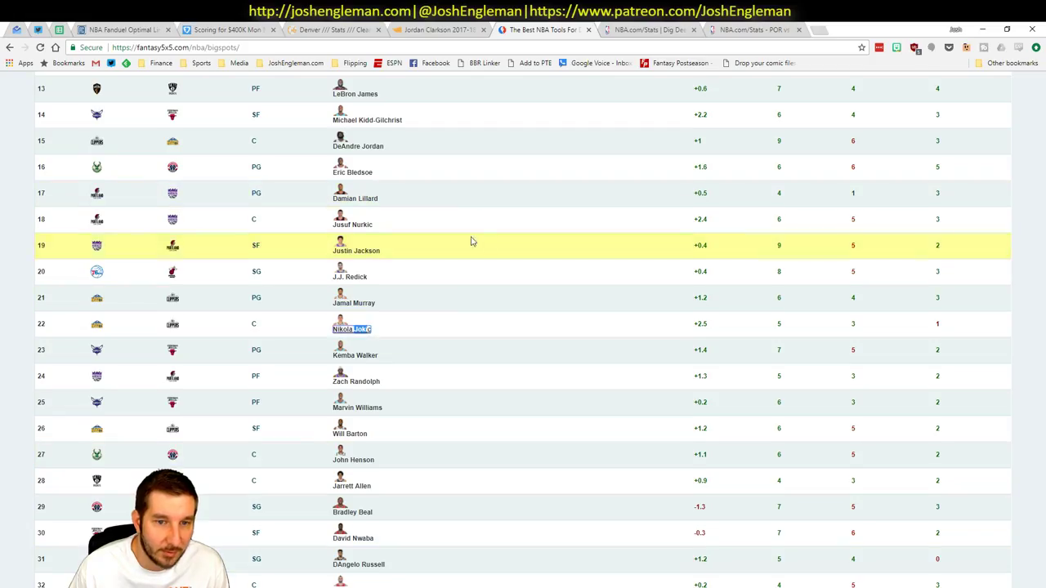
{"action": "scroll", "coordinate": [501, 244], "scroll_direction": "up", "scroll_amount": 5}
{"action": "scroll", "coordinate": [500, 243], "scroll_direction": "down", "scroll_amount": 1}
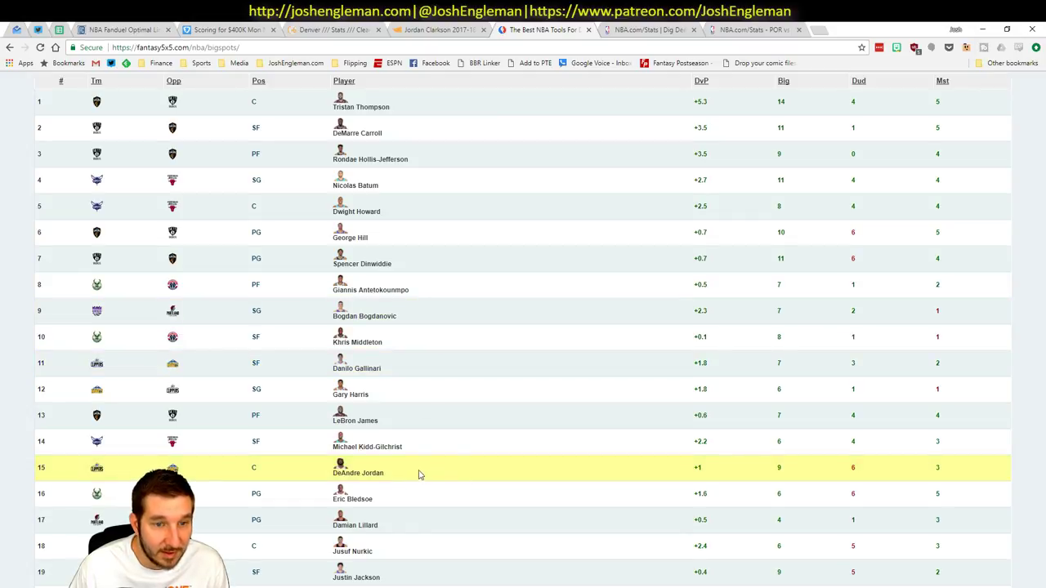
{"action": "scroll", "coordinate": [417, 474], "scroll_direction": "up", "scroll_amount": 1}
{"action": "scroll", "coordinate": [417, 474], "scroll_direction": "down", "scroll_amount": 1}
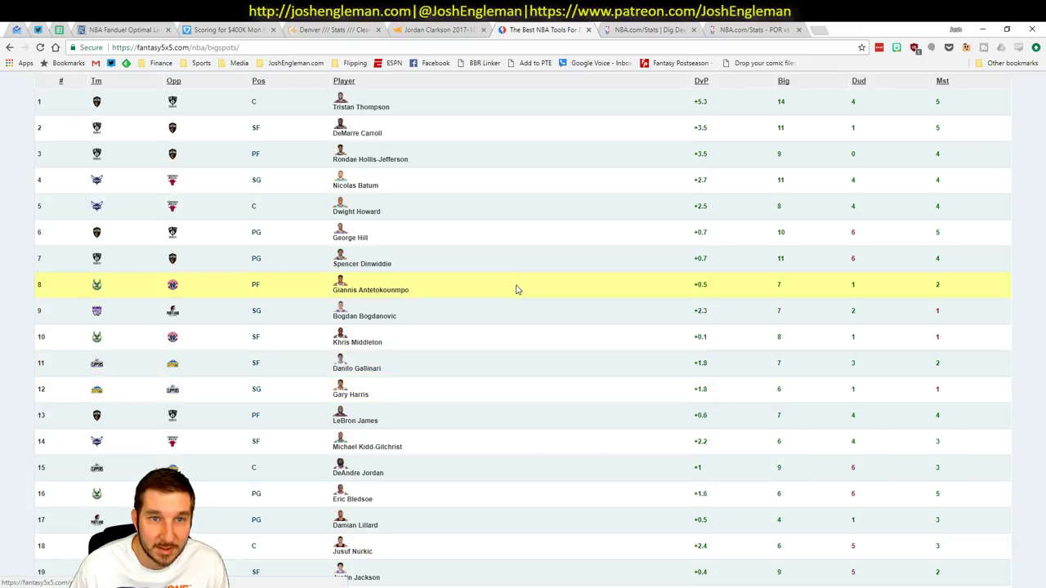
{"action": "key", "text": "alt+Tab"}
{"action": "left_click", "coordinate": [713, 457]}
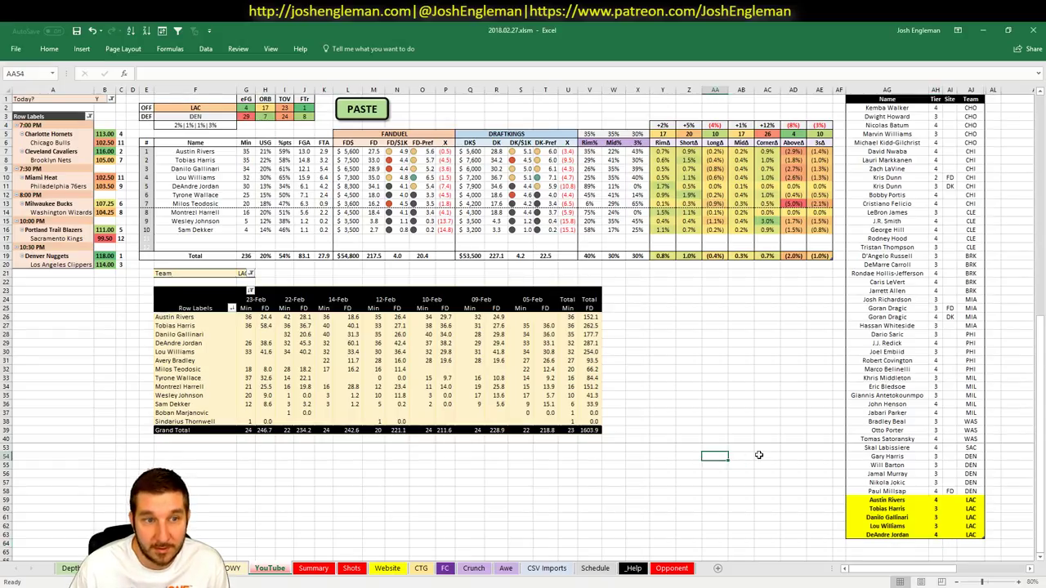
Step: Refresh the projection pivot on the build sheet and copy the FanDuel projections
{"action": "scroll", "coordinate": [952, 511], "scroll_direction": "down", "scroll_amount": 2}
{"action": "left_click", "coordinate": [940, 490]}
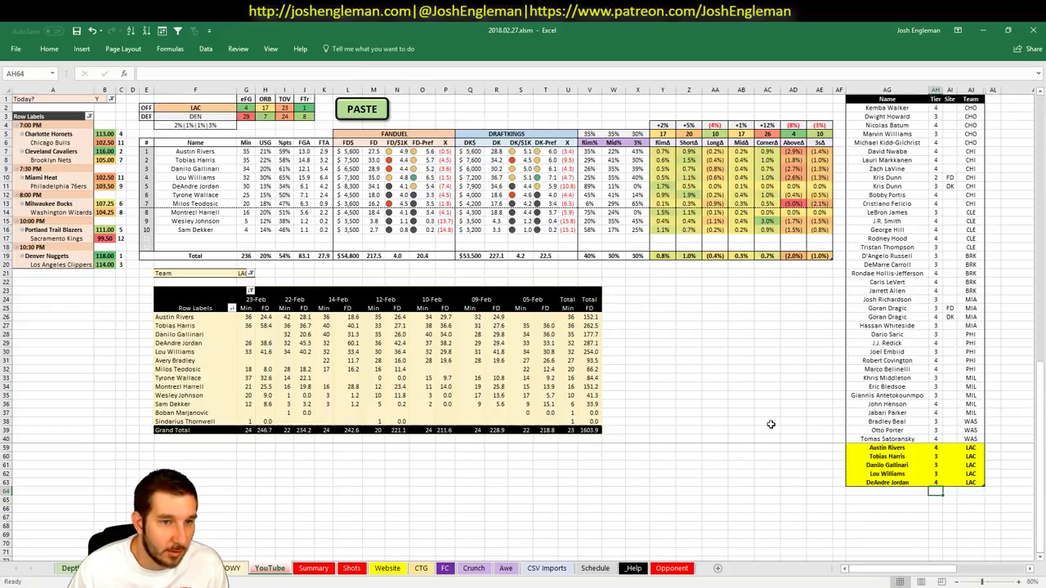
{"action": "left_click", "coordinate": [709, 353]}
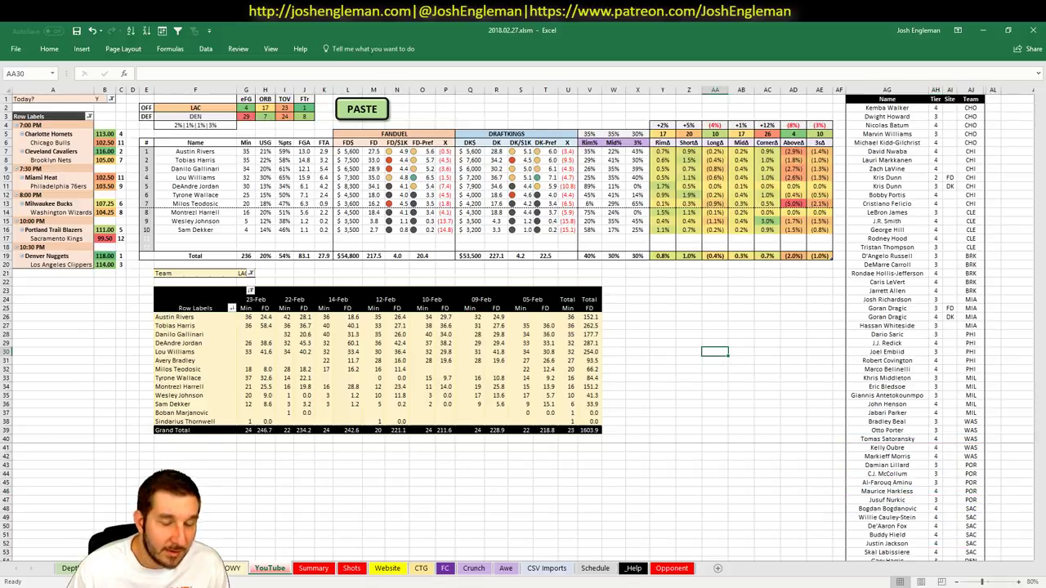
{"action": "key", "text": "ctrl+Page_Up"}
{"action": "left_click", "coordinate": [125, 191]}
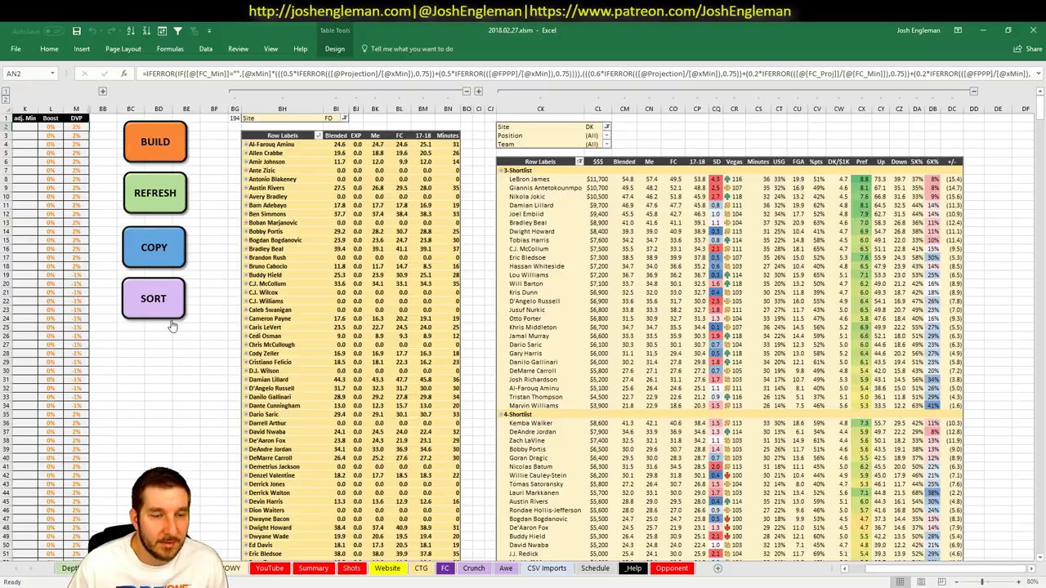
{"action": "left_click", "coordinate": [172, 260]}
Step: Paste and upload the FanDuel projections on Fantasy Cruncher's upload page
{"action": "key", "text": "alt+Tab"}
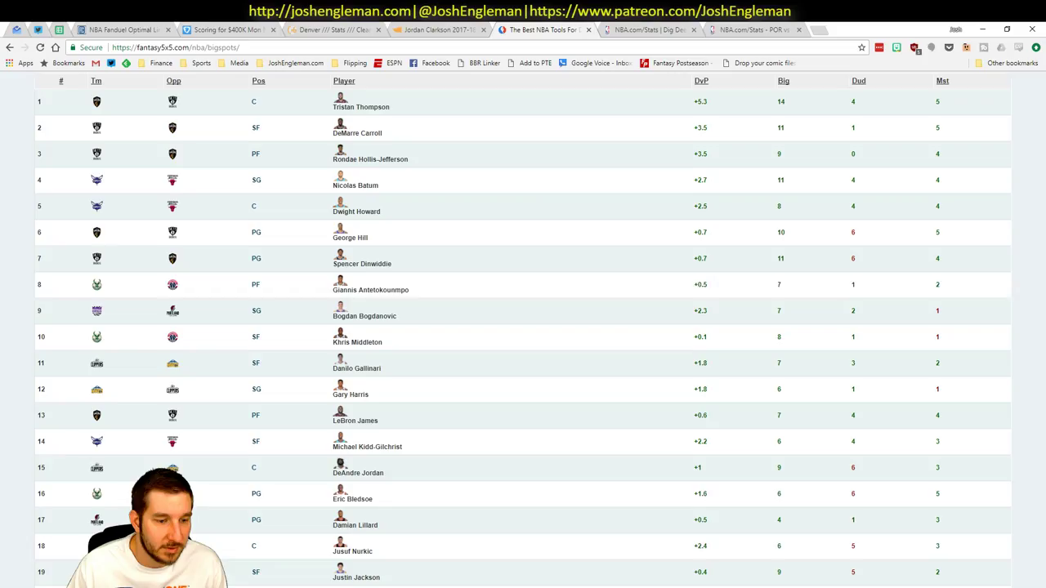
{"action": "left_click", "coordinate": [115, 29]}
{"action": "left_click", "coordinate": [158, 109]}
{"action": "left_click", "coordinate": [324, 200]}
{"action": "key", "text": "ctrl+v"}
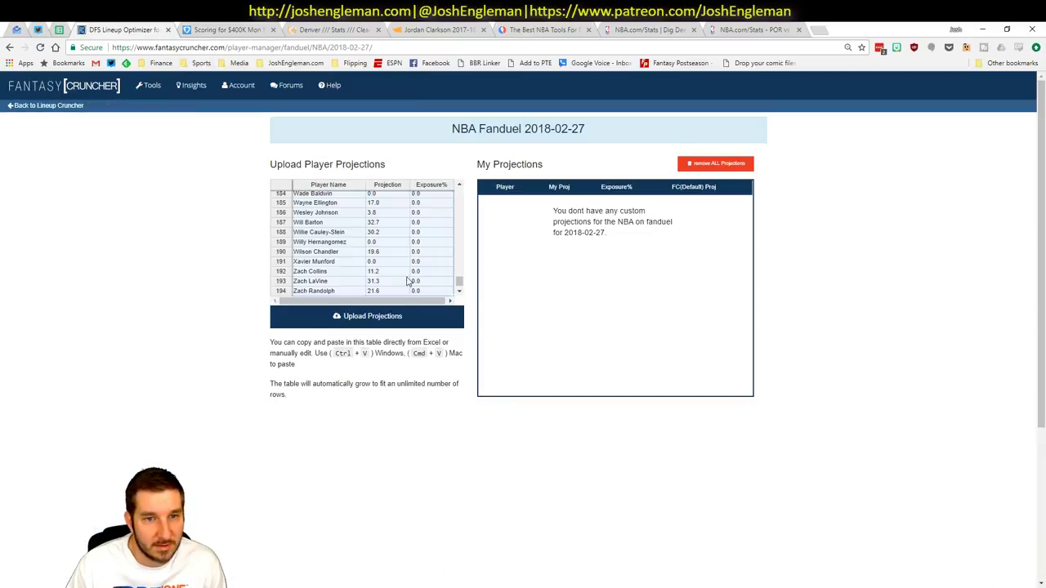
{"action": "left_click", "coordinate": [367, 316]}
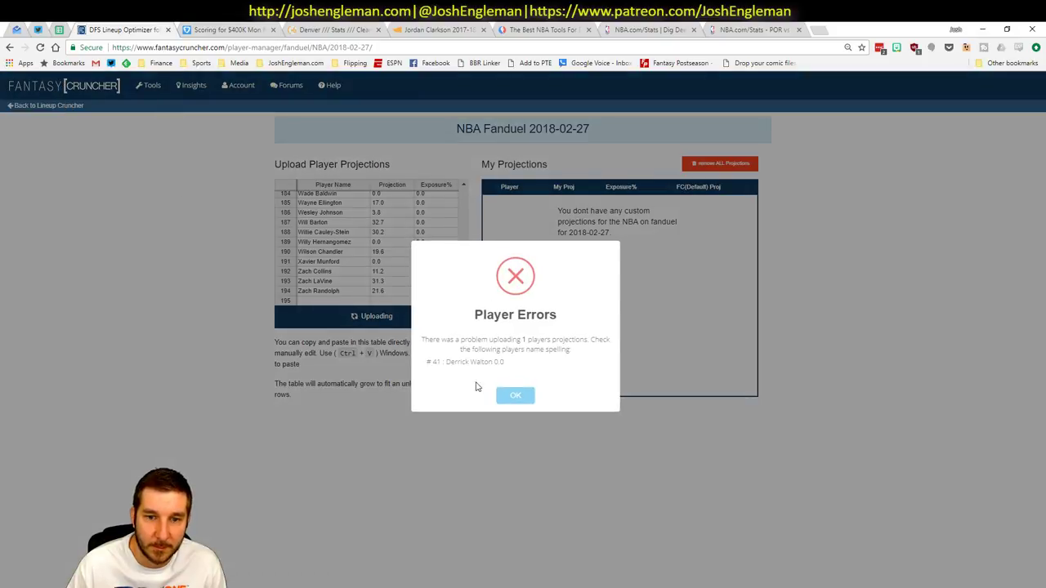
{"action": "left_click", "coordinate": [515, 395]}
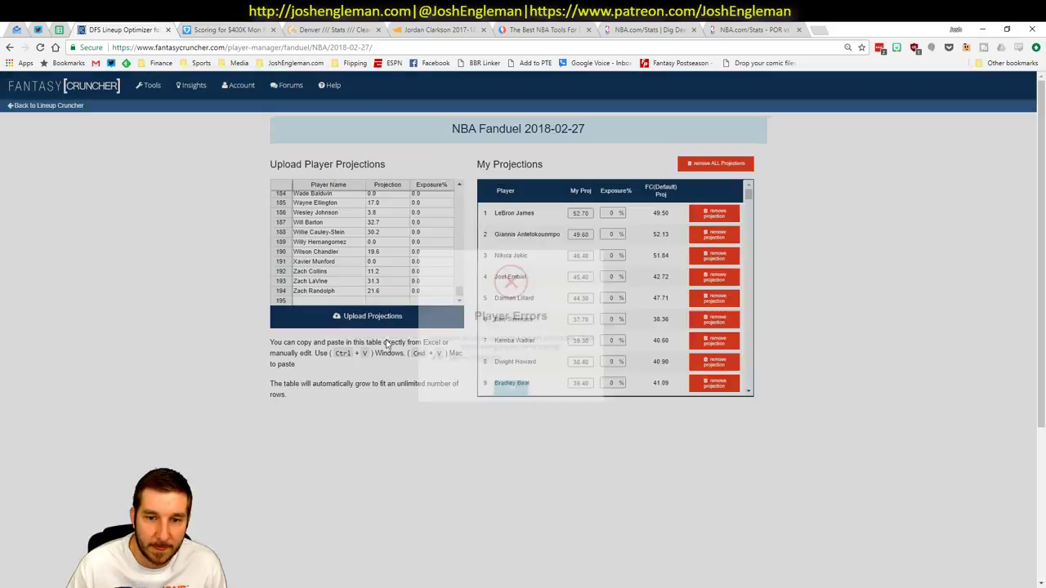
Step: Set lineup randomness to 10% and generate 100 FanDuel lineups
{"action": "left_click", "coordinate": [79, 107]}
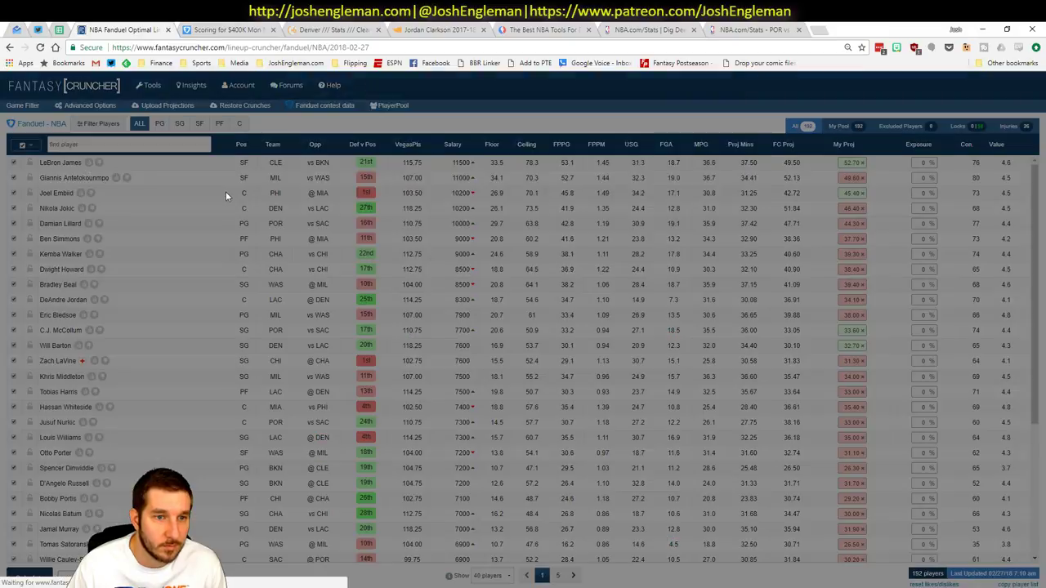
{"action": "left_click_drag", "start_coordinate": [347, 351], "coordinate": [355, 351]}
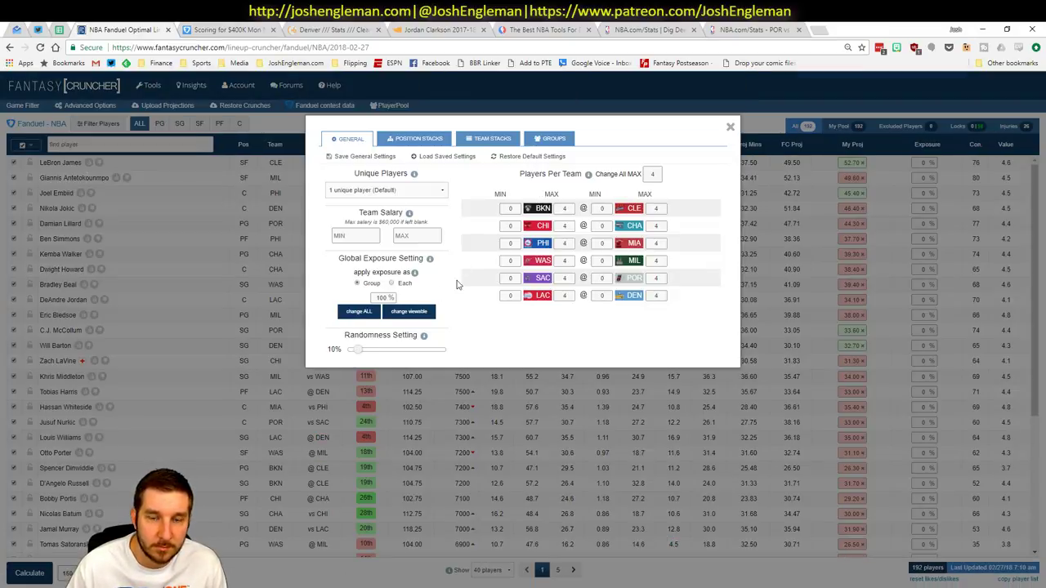
{"action": "left_click", "coordinate": [731, 128]}
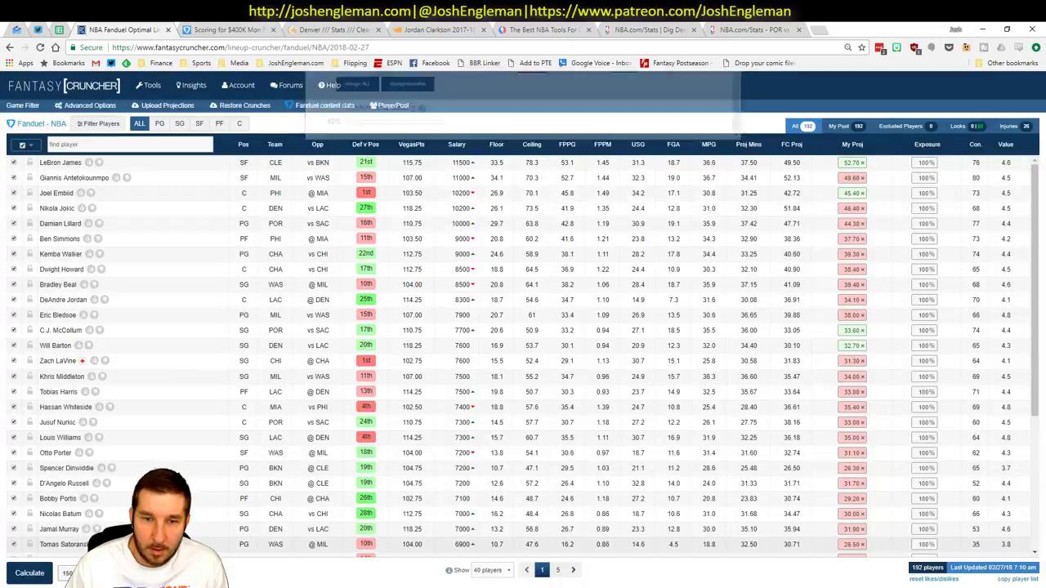
{"action": "double_click", "coordinate": [68, 573]}
{"action": "type", "text": "100"}
{"action": "left_click", "coordinate": [28, 573]}
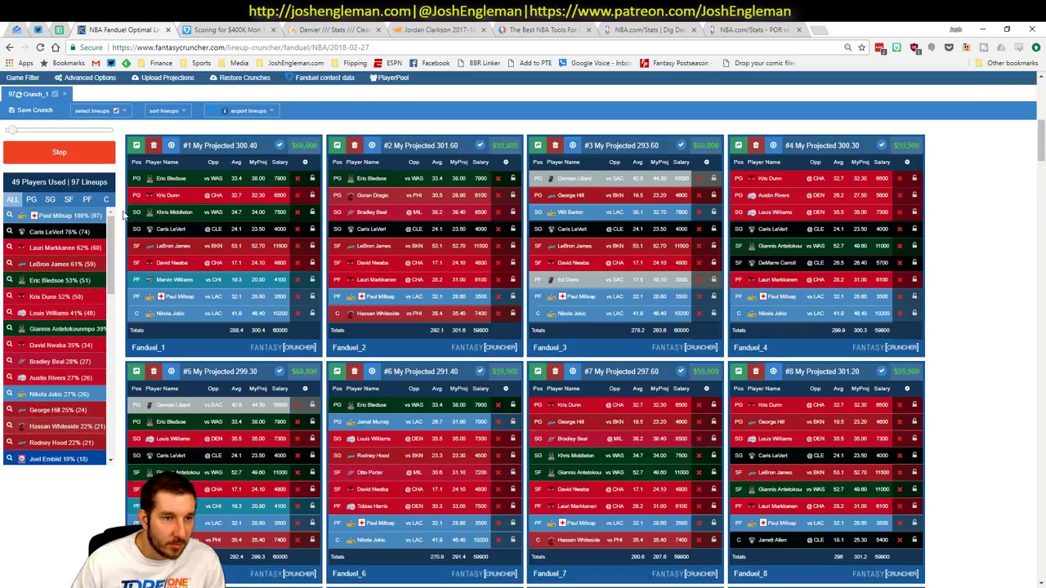
Step: Exclude Paul Millsap, recrunch, and filter lineups to Kris Dunn, LeBron James and Giannis Antetokounmpo
{"action": "left_click", "coordinate": [298, 297]}
{"action": "left_click", "coordinate": [79, 154]}
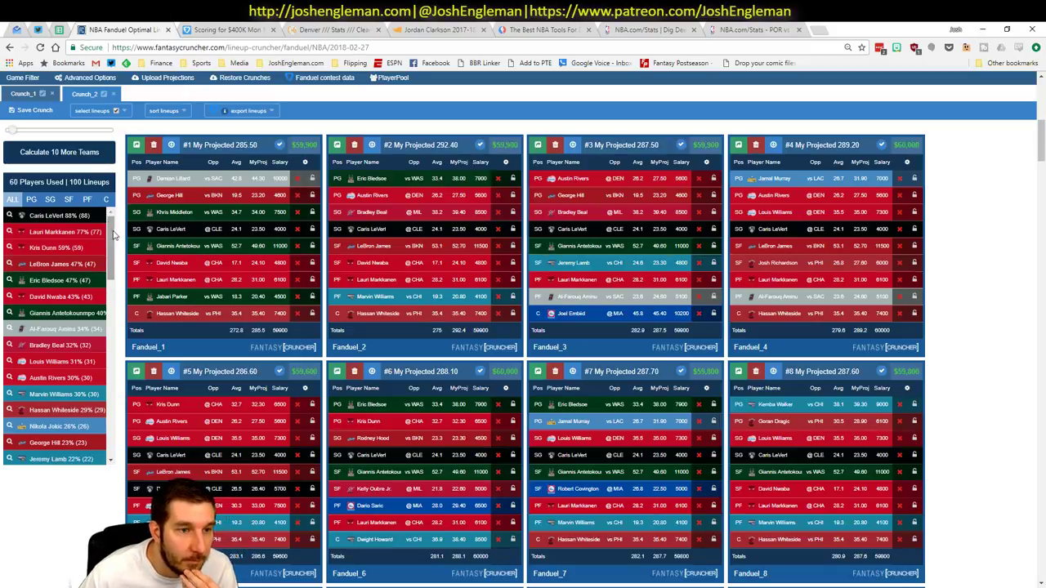
{"action": "left_click", "coordinate": [10, 249]}
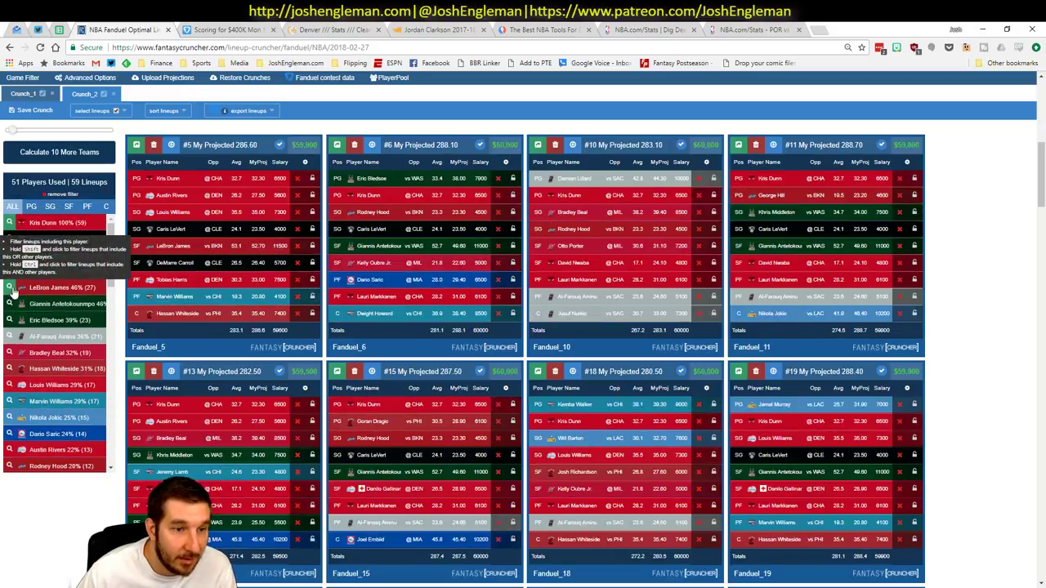
{"action": "left_click", "coordinate": [11, 288]}
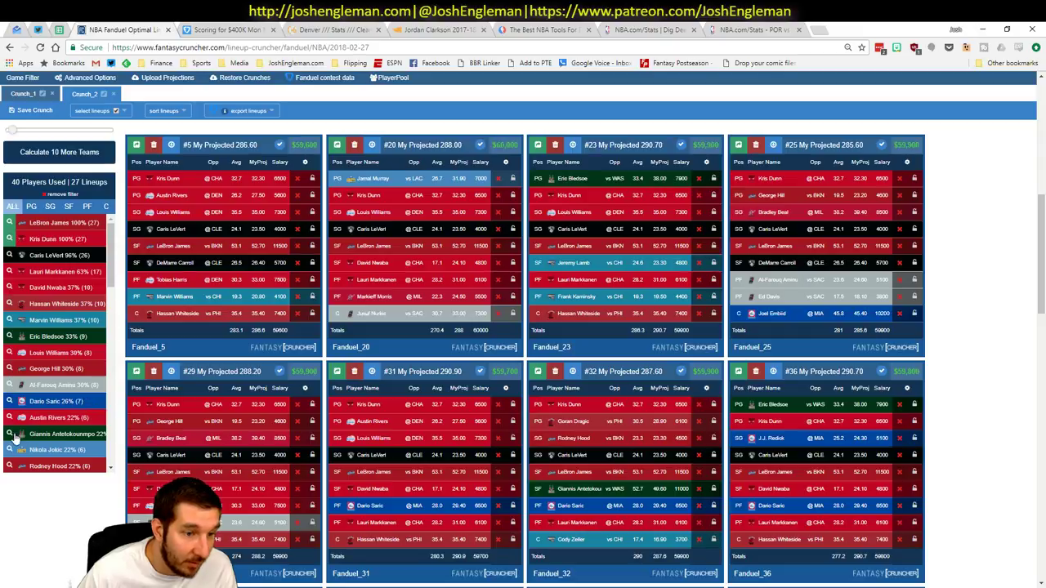
{"action": "left_click", "coordinate": [10, 434]}
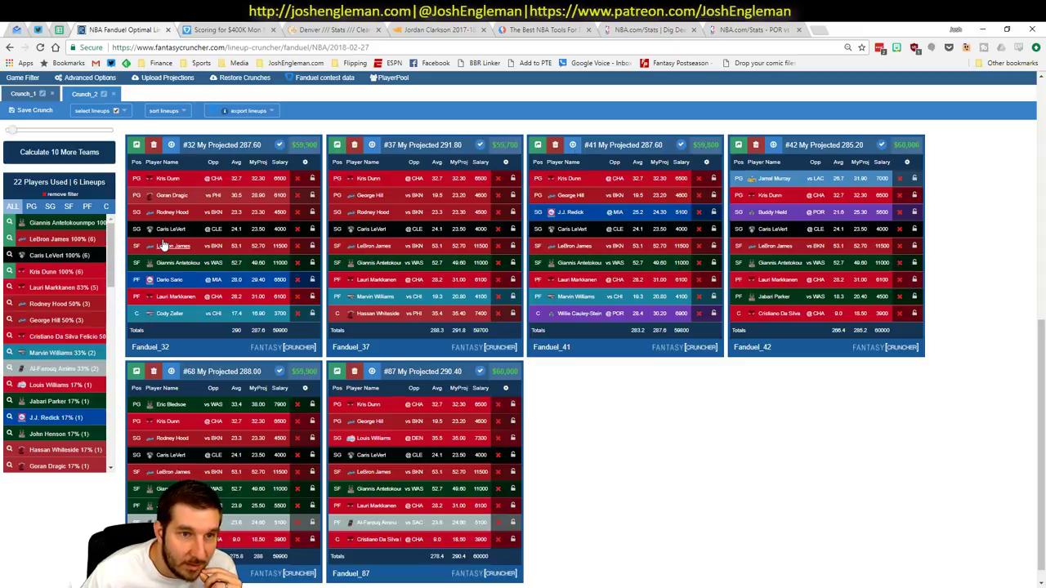
Step: Sort by projected points and swap the Giannis filter for Marvin Williams and Damian Lillard
{"action": "left_click", "coordinate": [164, 110]}
{"action": "left_click", "coordinate": [173, 156]}
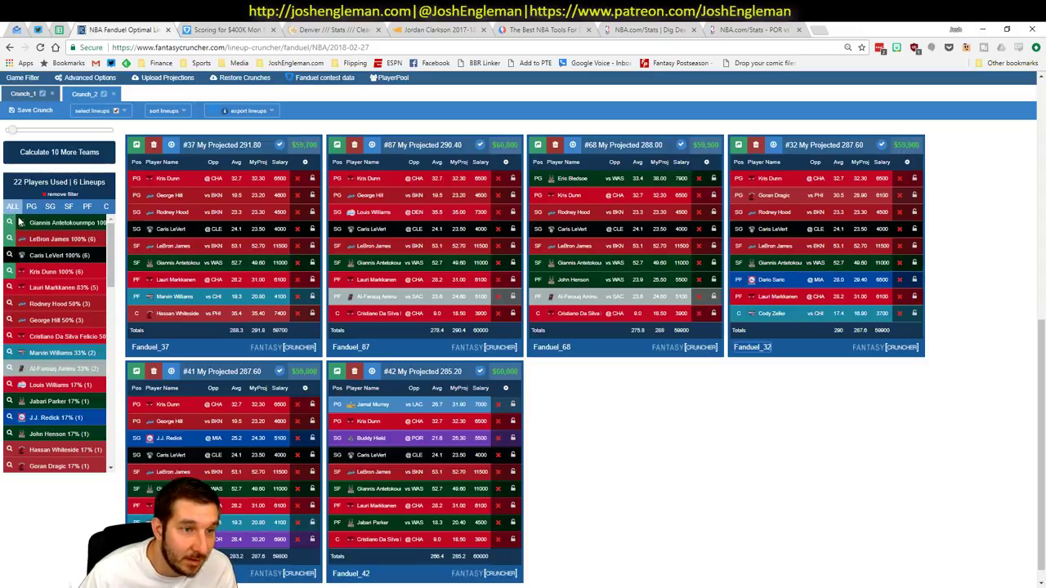
{"action": "left_click", "coordinate": [18, 223]}
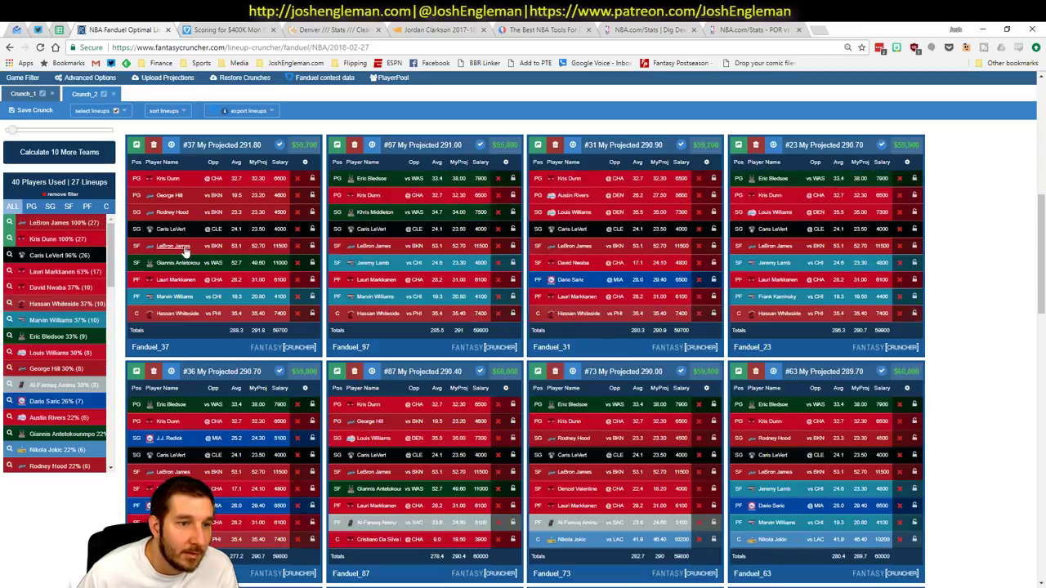
{"action": "left_click", "coordinate": [68, 208]}
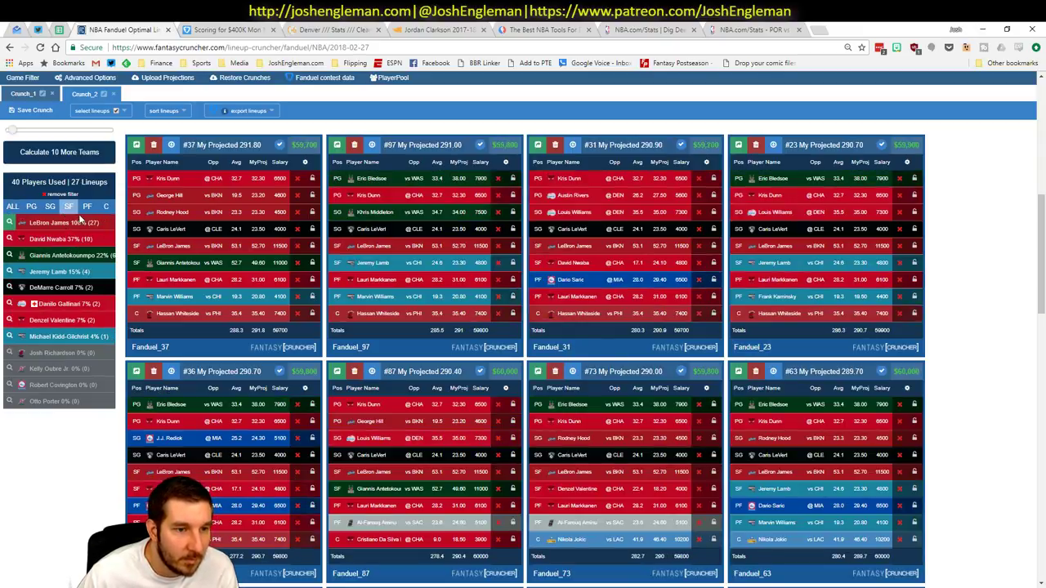
{"action": "left_click", "coordinate": [88, 209]}
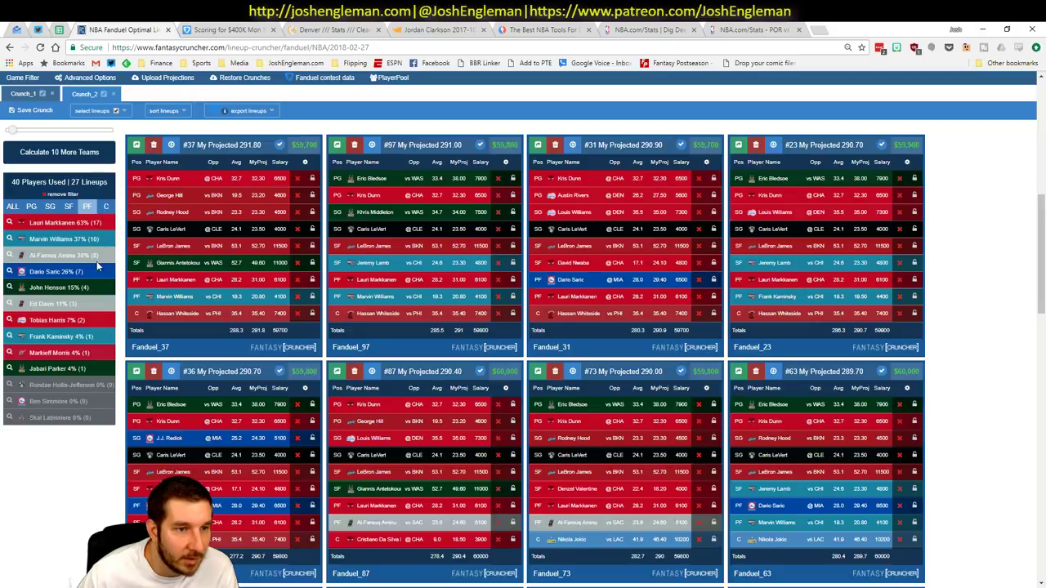
{"action": "left_click", "coordinate": [10, 239]}
{"action": "left_click", "coordinate": [29, 207]}
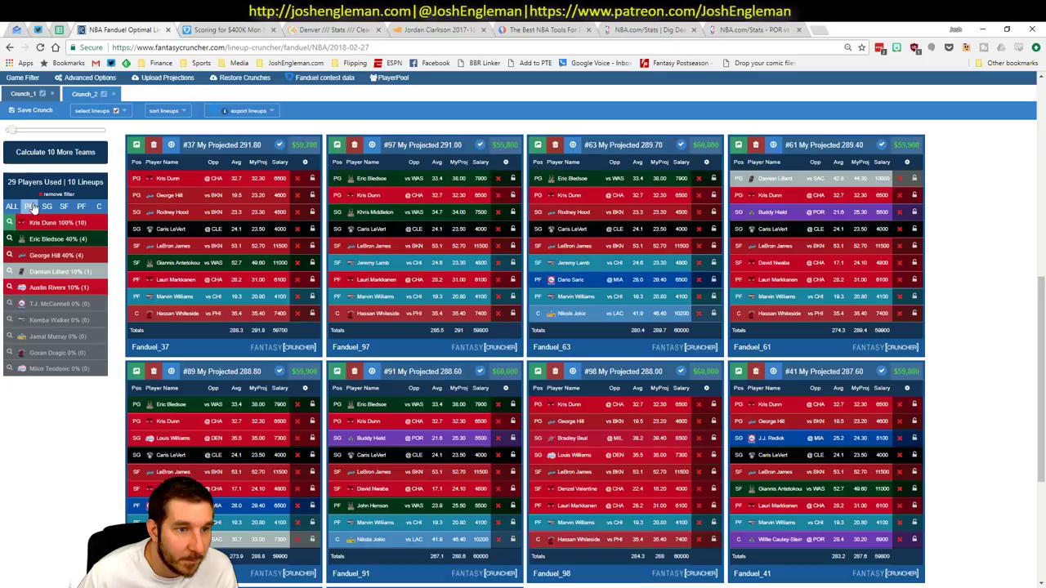
{"action": "left_click", "coordinate": [10, 271]}
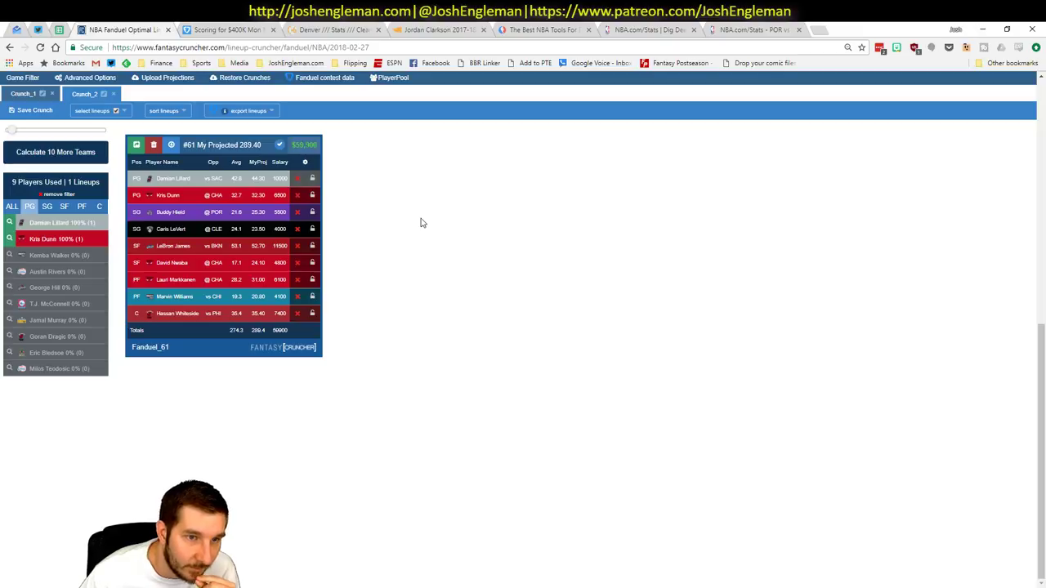
Step: Go to the DraftKings NBA lineup cruncher's projections upload page
{"action": "scroll", "coordinate": [637, 271], "scroll_direction": "up", "scroll_amount": 10}
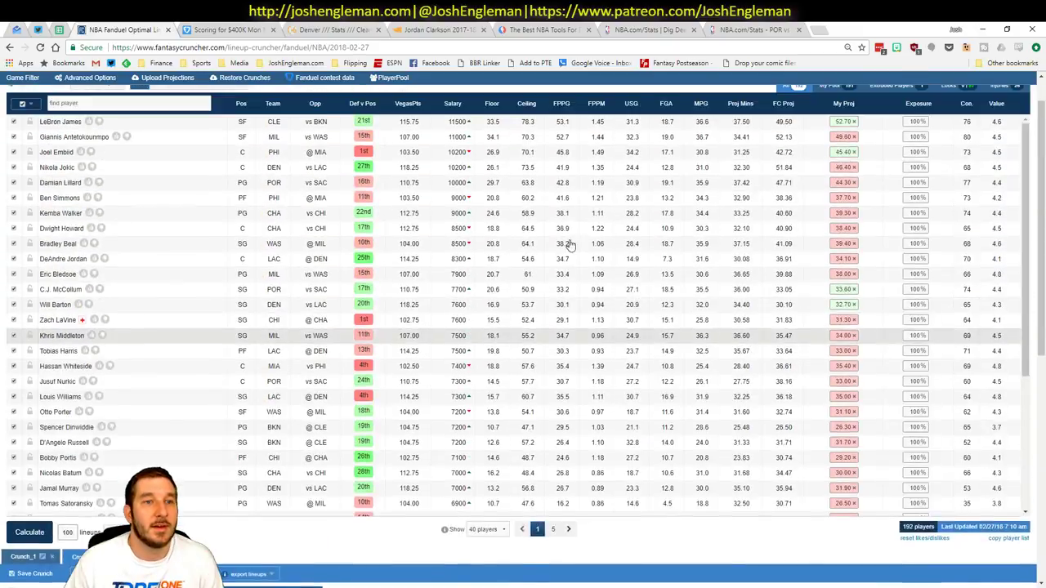
{"action": "mouse_move", "coordinate": [149, 85]}
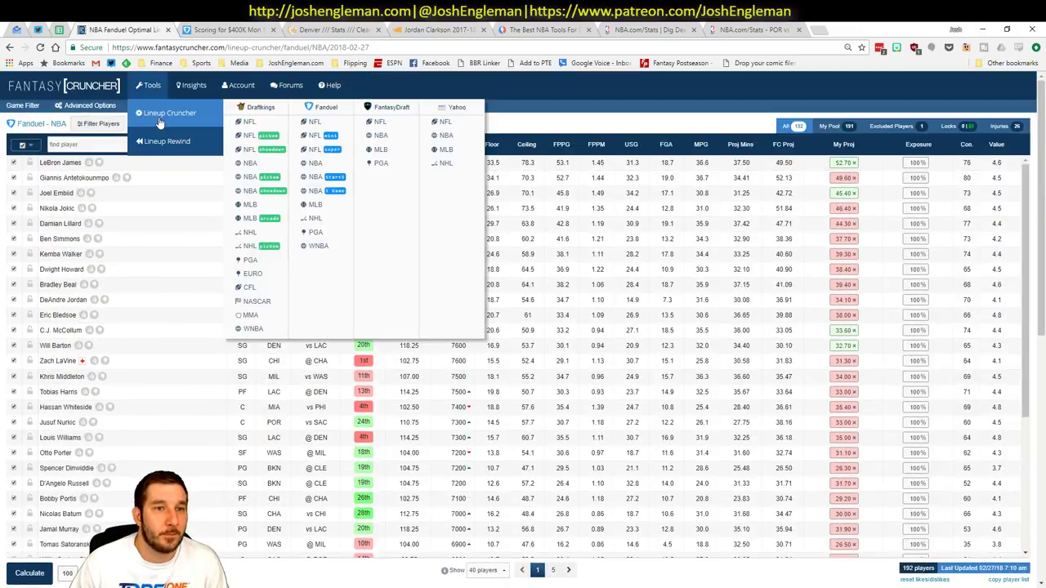
{"action": "left_click", "coordinate": [278, 168]}
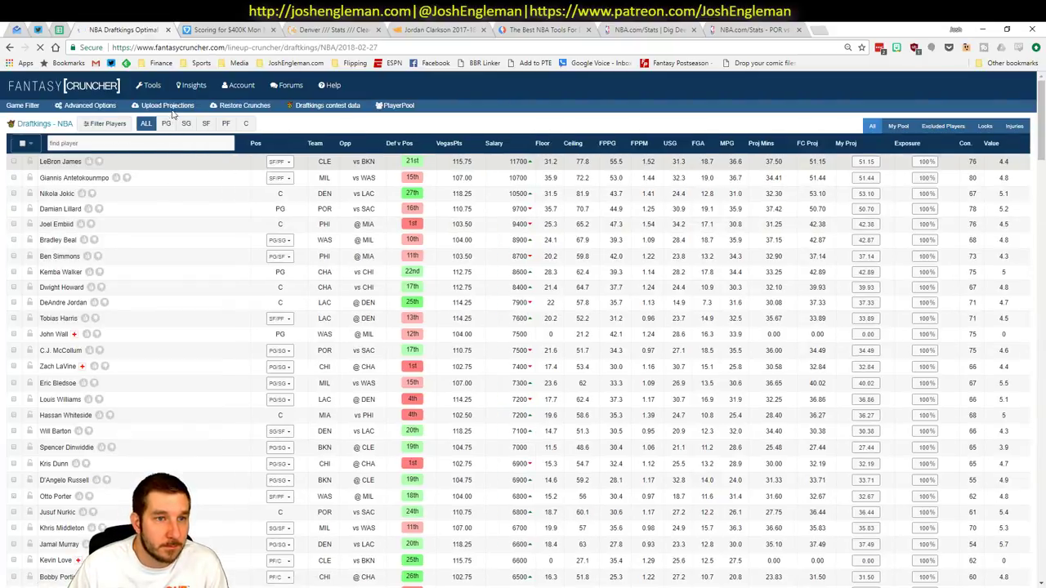
{"action": "left_click", "coordinate": [170, 109]}
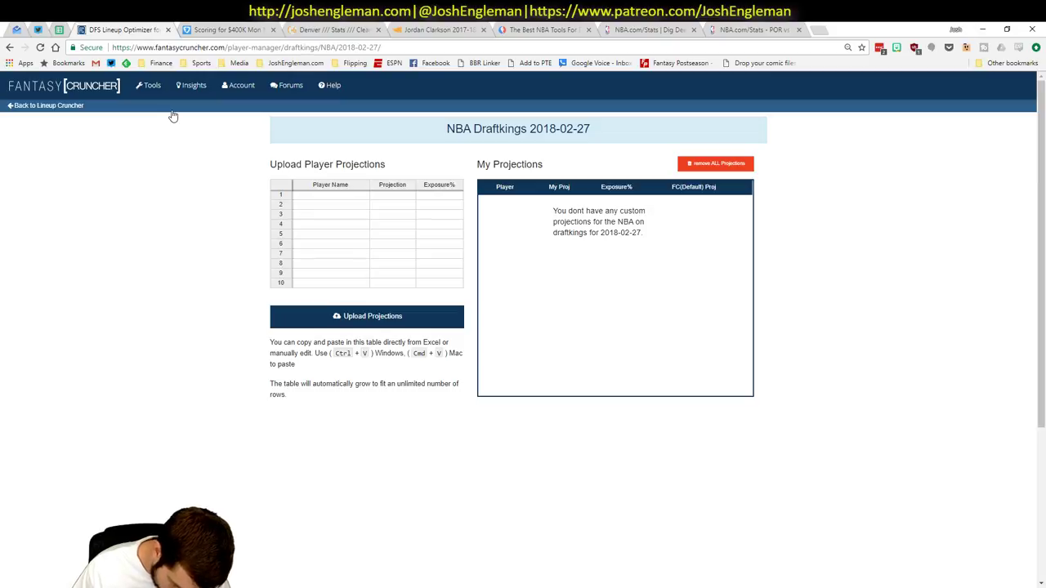
Step: Copy the DraftKings projections from Excel and upload them to Fantasy Cruncher
{"action": "key", "text": "alt+Tab"}
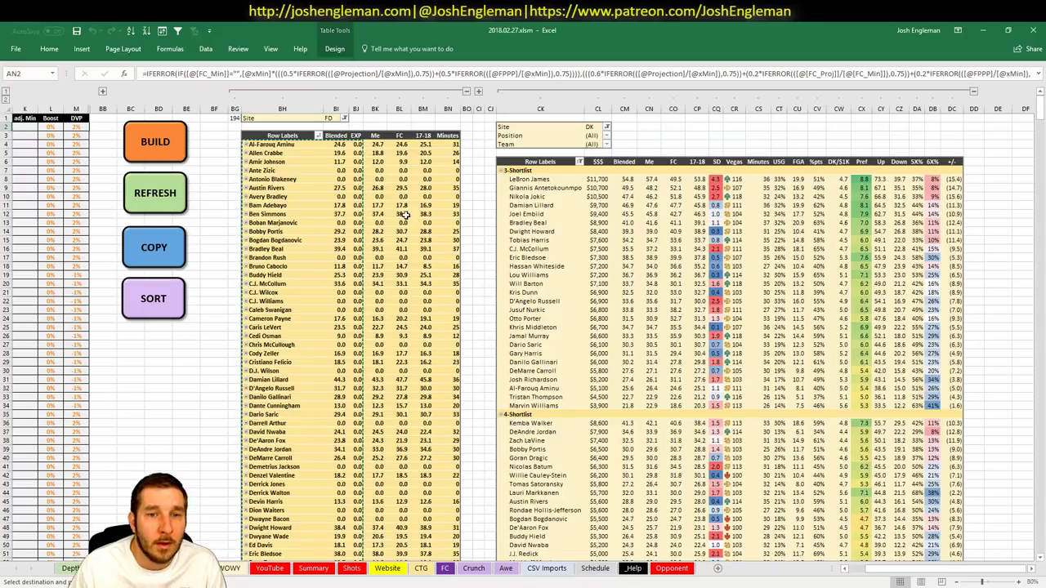
{"action": "left_click", "coordinate": [157, 245]}
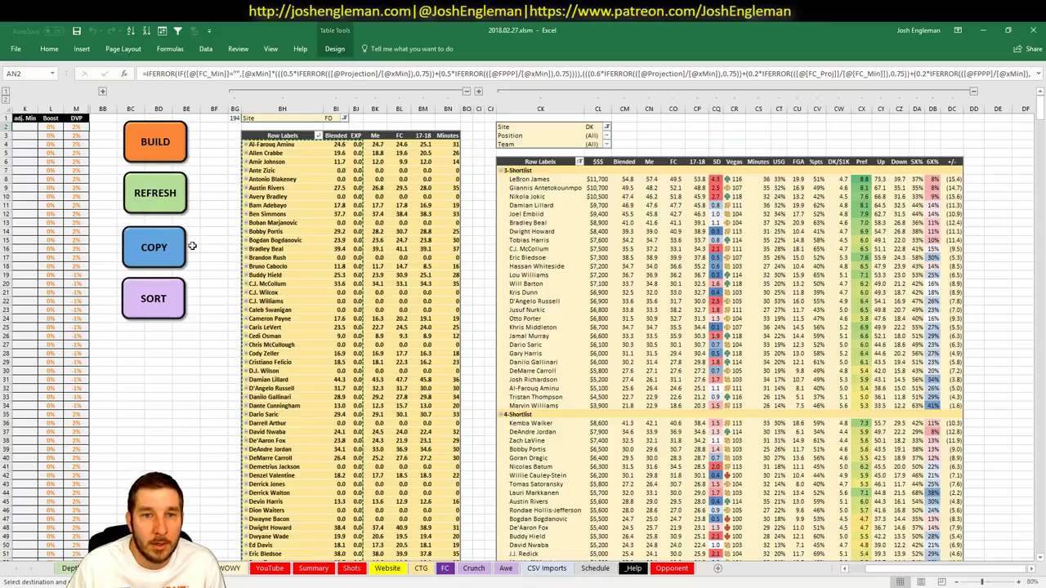
{"action": "key", "text": "alt+Tab"}
{"action": "key", "text": "ctrl+v"}
{"action": "left_click", "coordinate": [373, 316]}
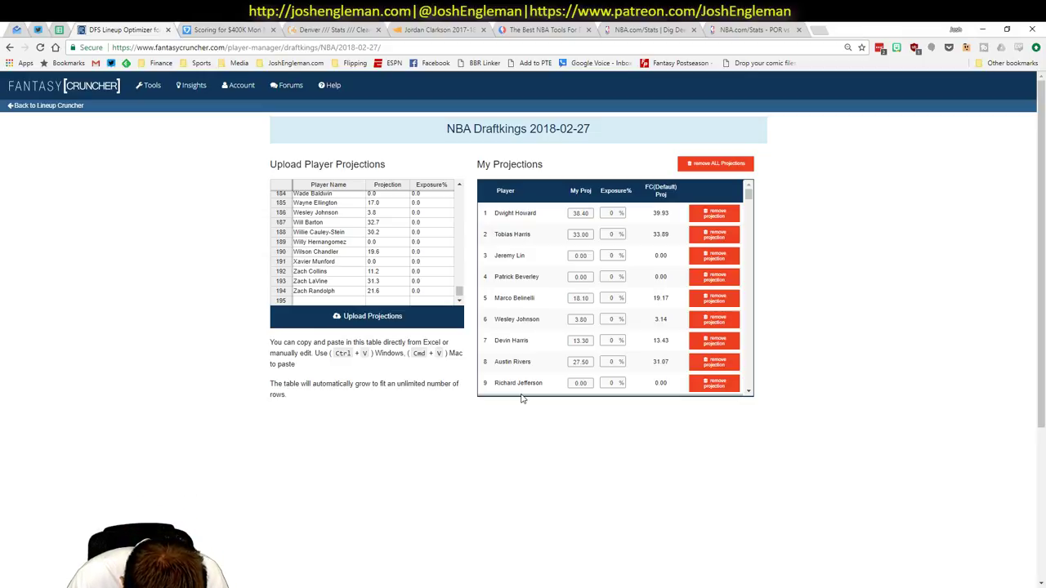
{"action": "left_click", "coordinate": [49, 106]}
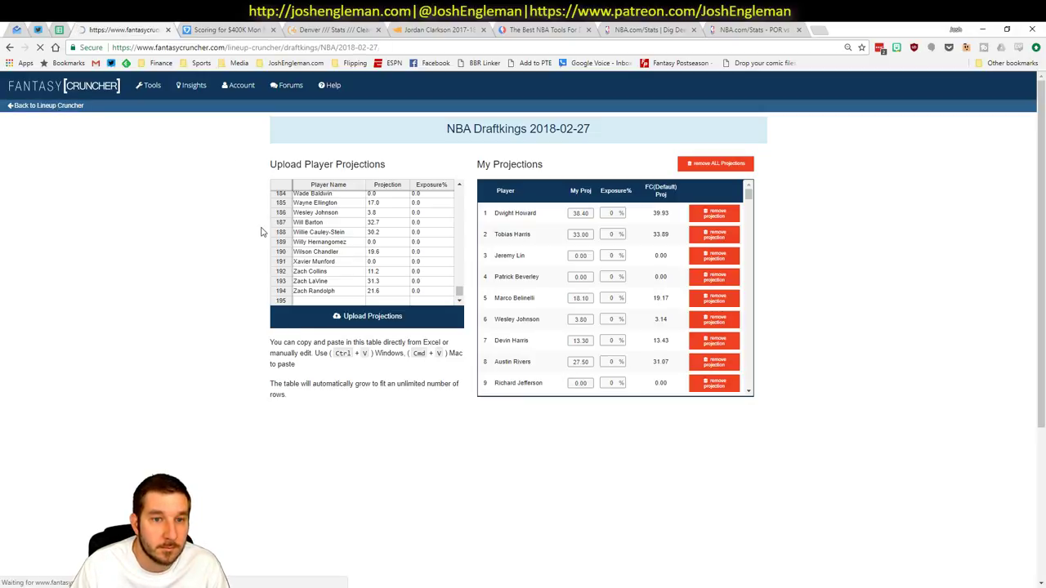
{"action": "left_click", "coordinate": [85, 105]}
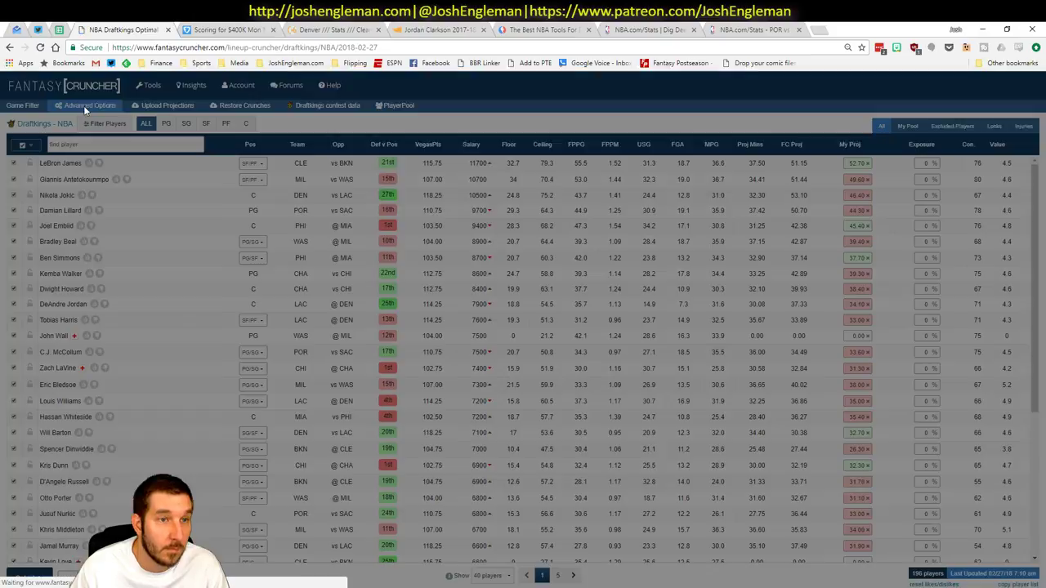
Step: Set all player exposures to 100% and randomness to 10%, then generate the DraftKings lineups
{"action": "left_click", "coordinate": [365, 409]}
{"action": "left_click_drag", "start_coordinate": [350, 444], "coordinate": [357, 444]}
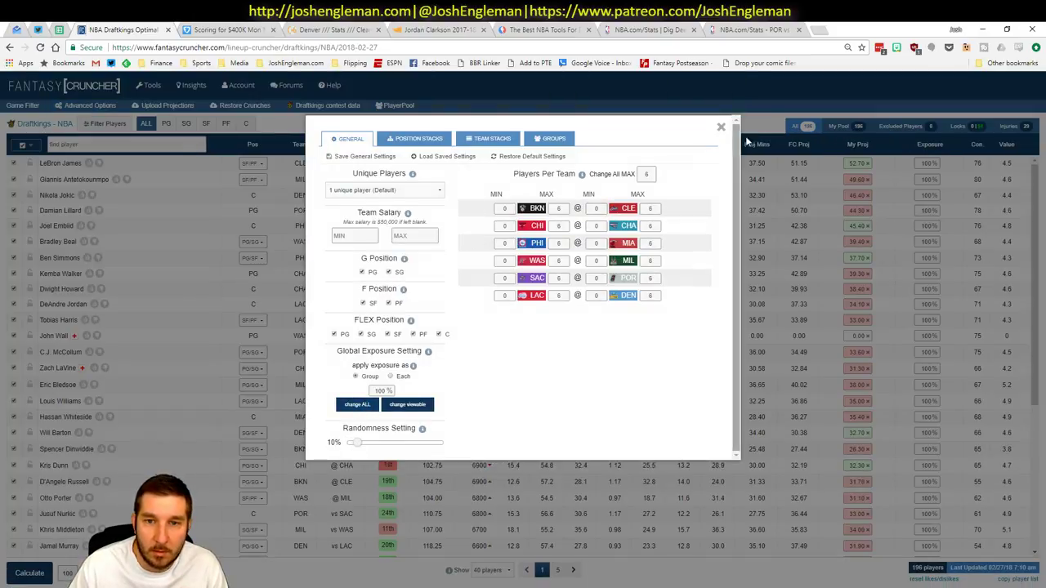
{"action": "left_click", "coordinate": [721, 126]}
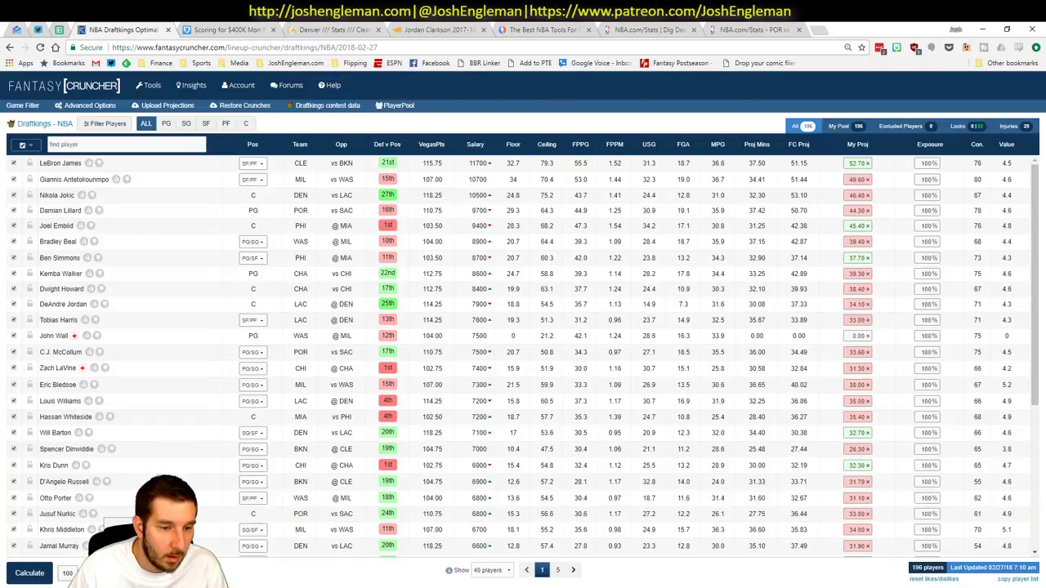
{"action": "left_click", "coordinate": [18, 570]}
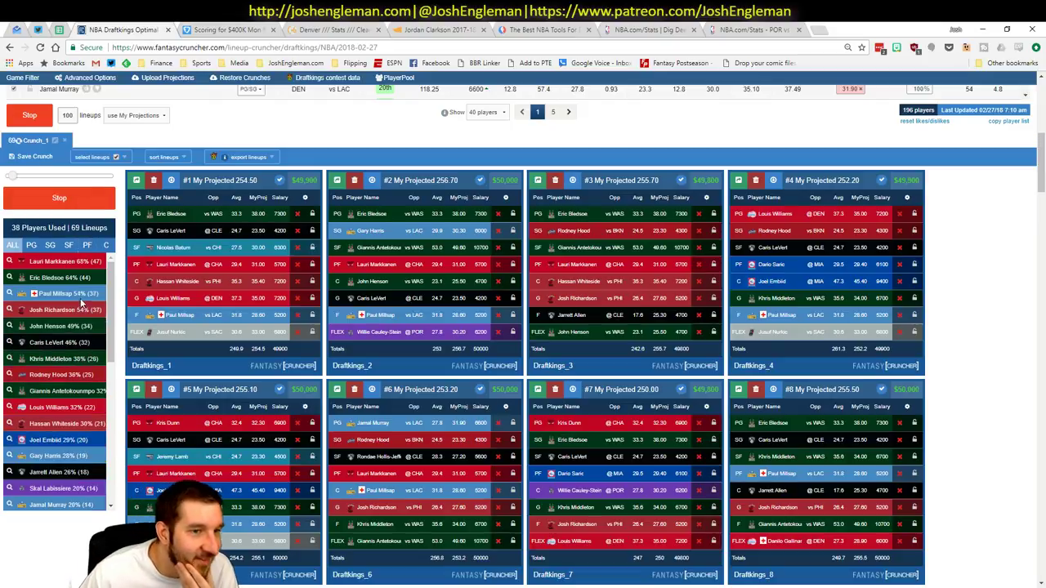
Step: Set the workbook's offense team in F2 back to DEN
{"action": "key", "text": "alt+Tab"}
{"action": "key", "text": "alt+Tab"}
{"action": "key", "text": "alt+Tab"}
{"action": "left_click", "coordinate": [270, 568]}
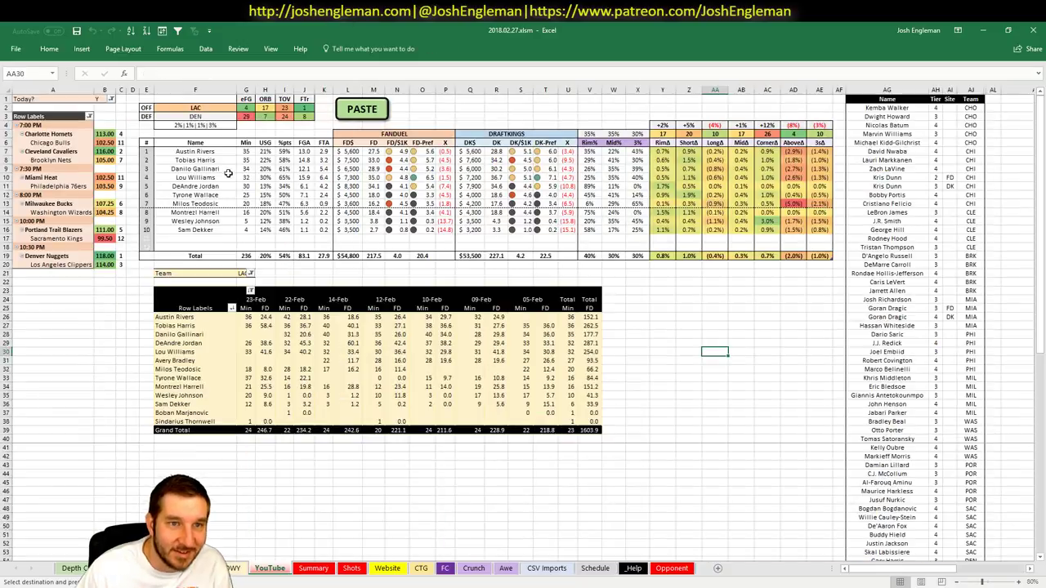
{"action": "left_click", "coordinate": [196, 108]}
{"action": "type", "text": "DEN"}
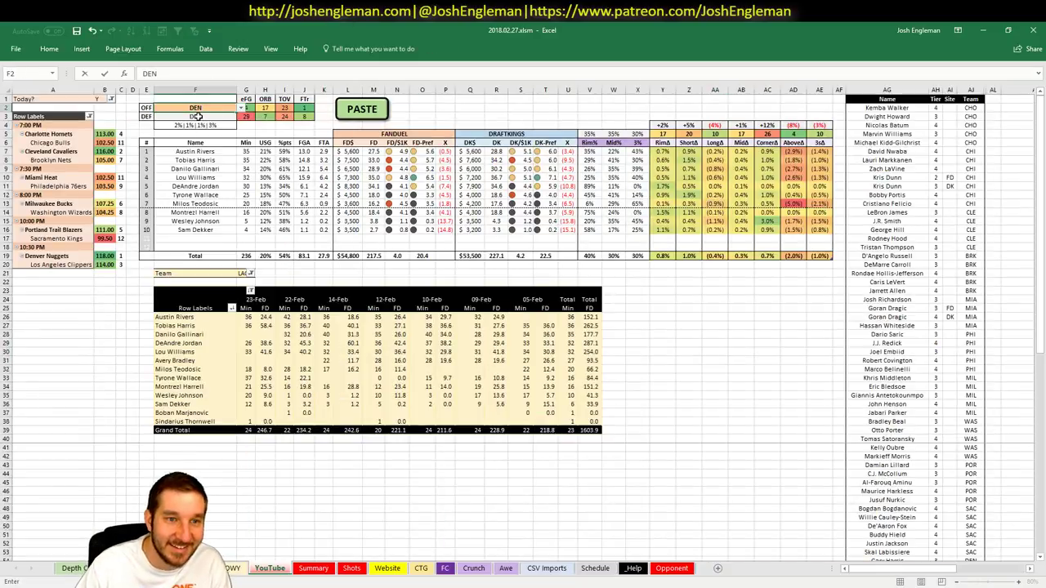
{"action": "key", "text": "Return"}
{"action": "key", "text": "alt+Tab"}
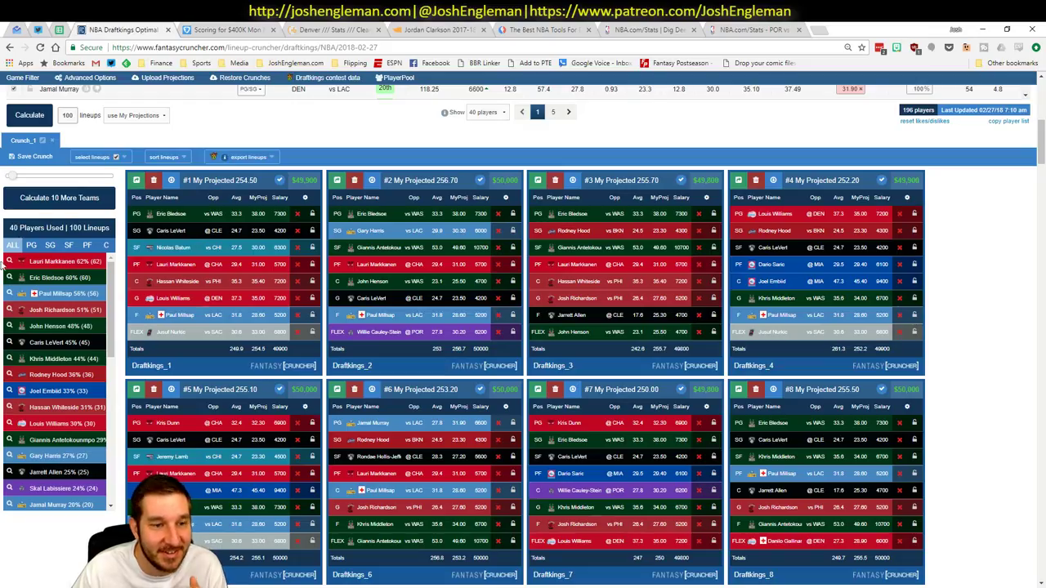
Step: Sort the DraftKings lineups by projected points (#46 leads at 258.20) and check the projections sheet
{"action": "left_click", "coordinate": [11, 244]}
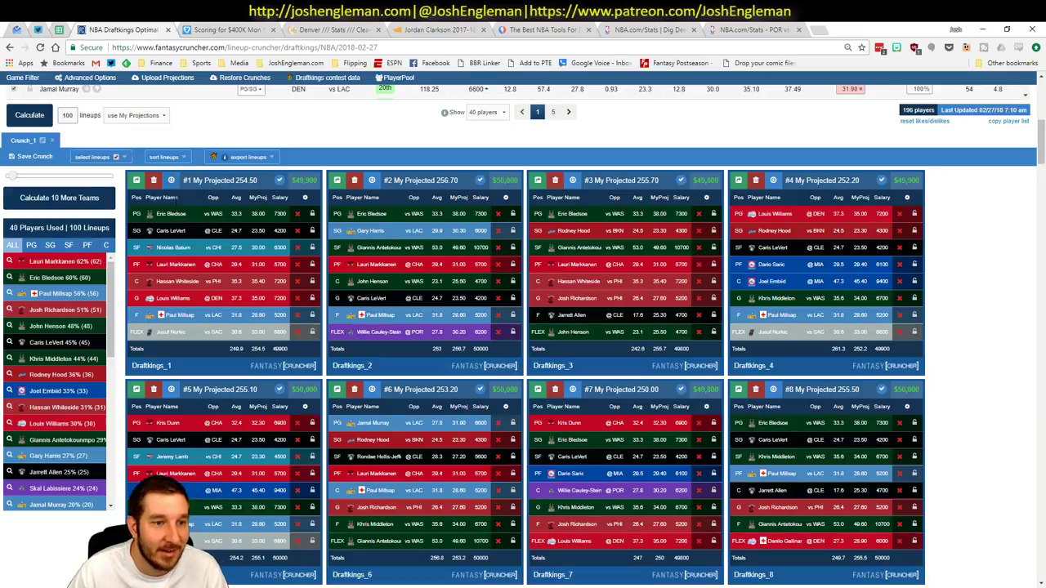
{"action": "left_click", "coordinate": [174, 156]}
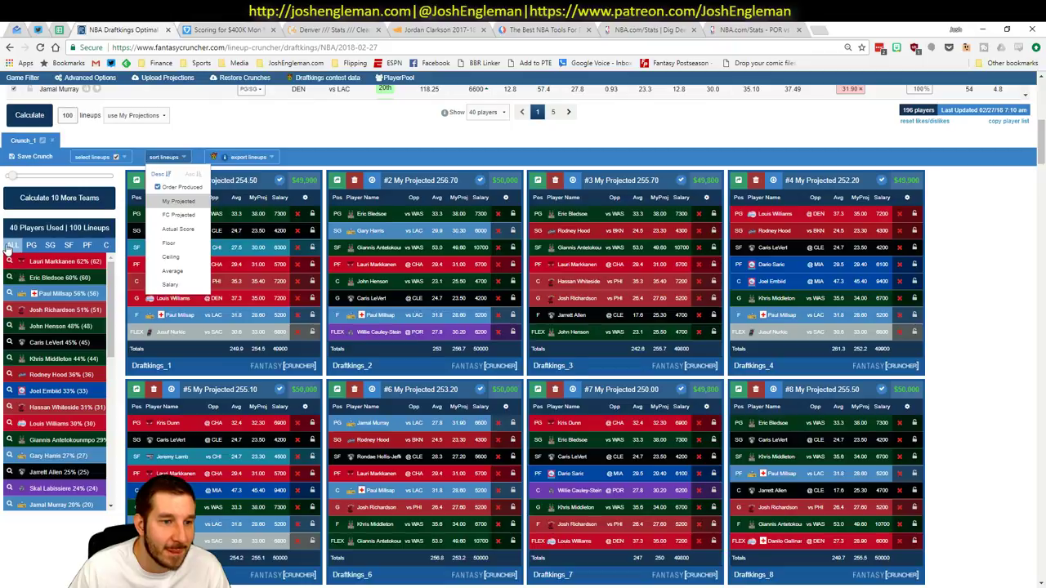
{"action": "key", "text": "alt+Tab"}
{"action": "key", "text": "ctrl+Page_Up"}
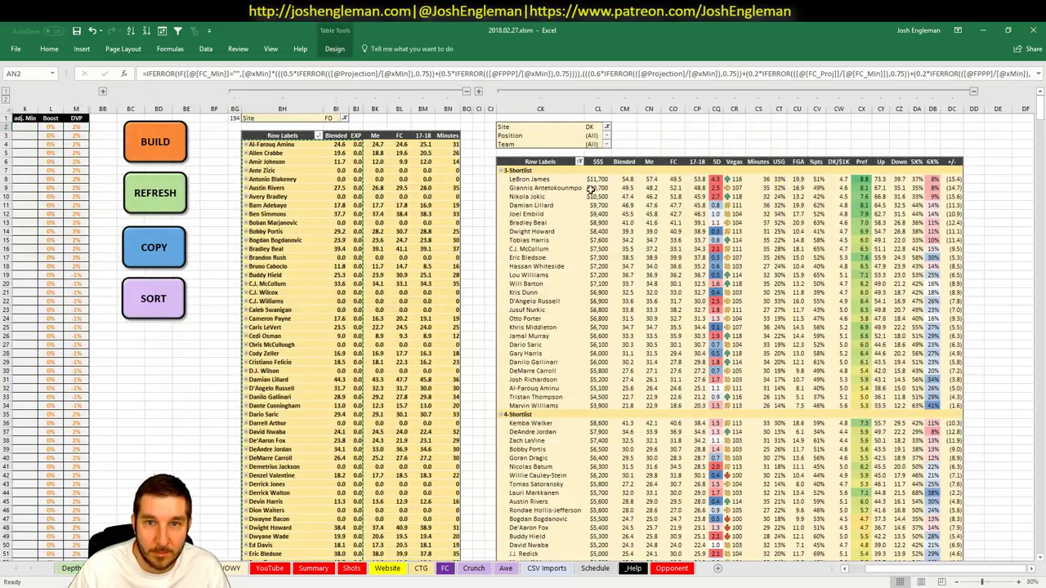
{"action": "right_click", "coordinate": [572, 222]}
{"action": "key", "text": "Escape"}
{"action": "key", "text": "alt+Tab"}
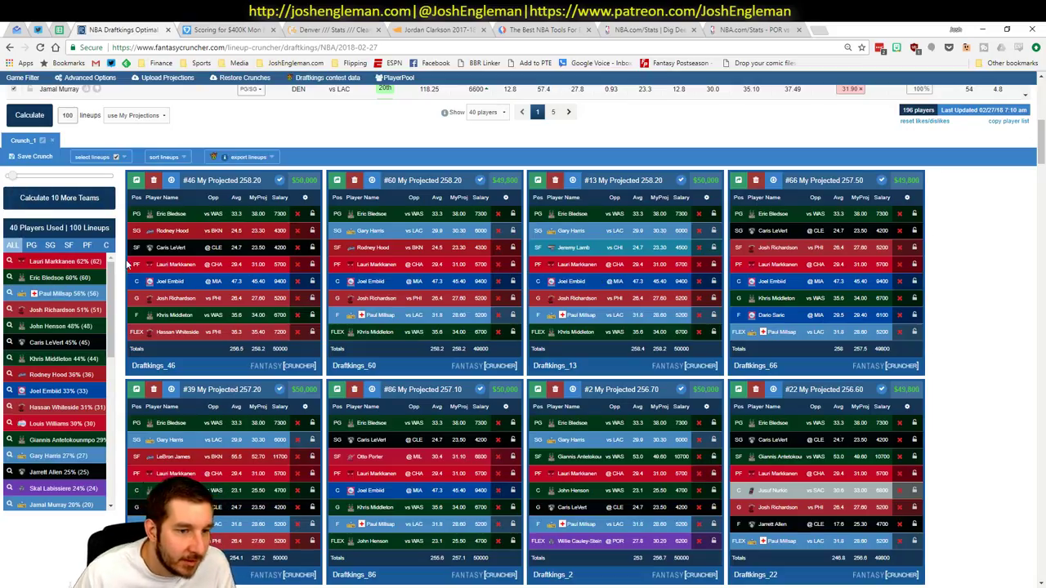
Step: Filter on Giannis Antetokounmpo under SF and Jamal Murray under PG, then list all positions again
{"action": "left_click", "coordinate": [64, 247]}
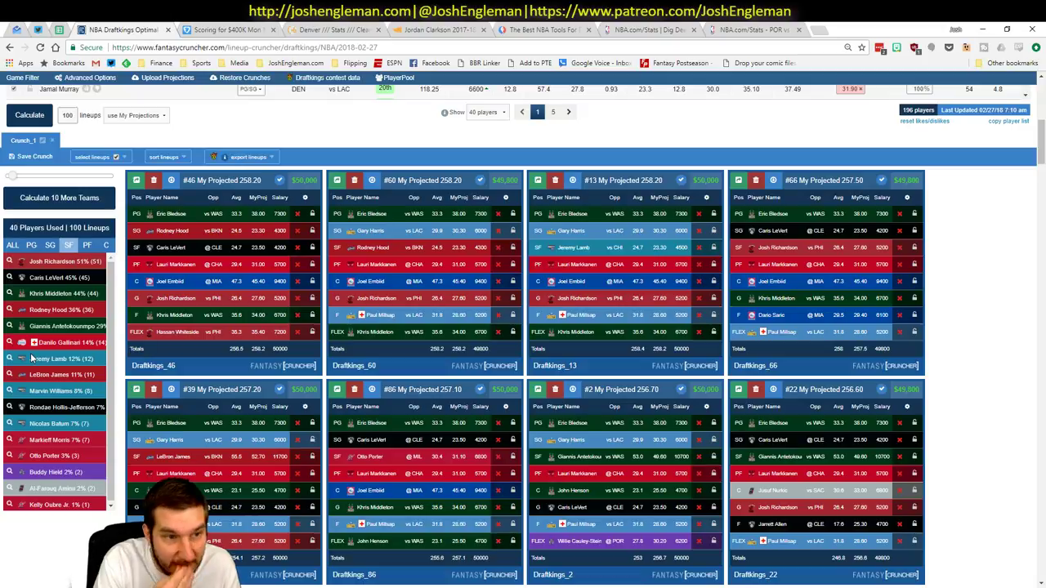
{"action": "left_click", "coordinate": [9, 326]}
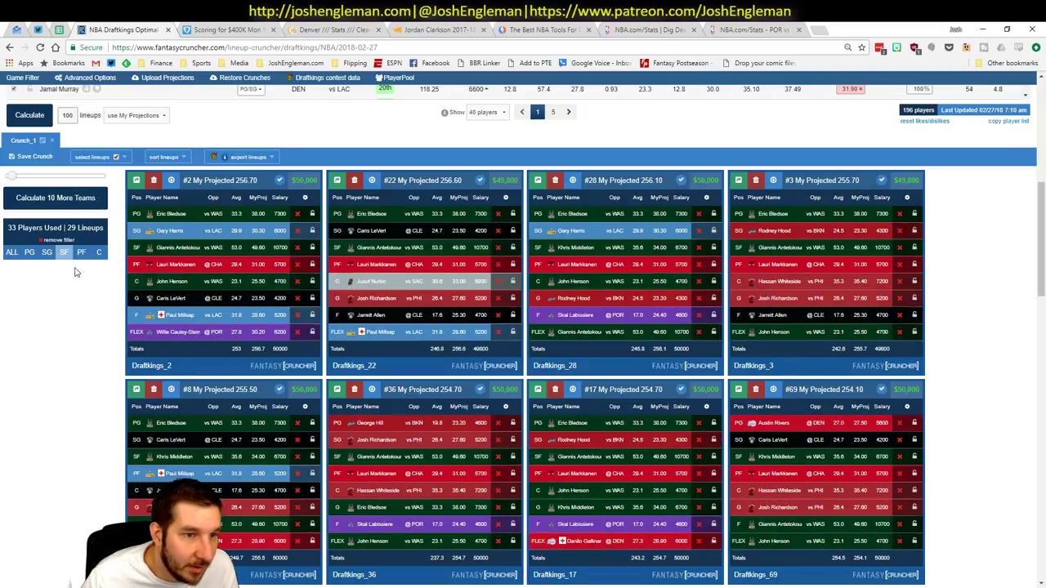
{"action": "left_click", "coordinate": [30, 253]}
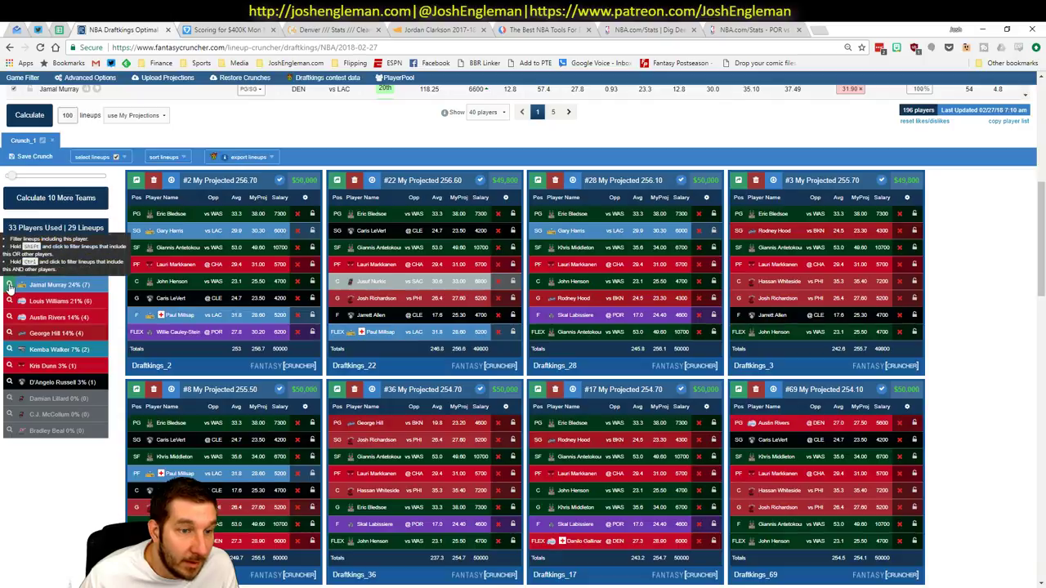
{"action": "left_click", "coordinate": [9, 285]}
{"action": "left_click", "coordinate": [12, 253]}
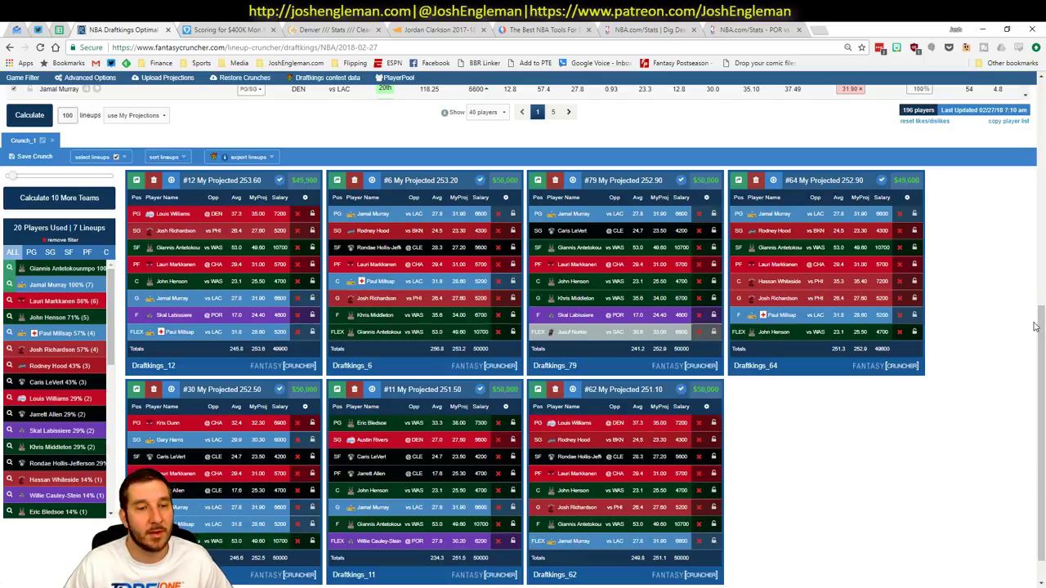
Step: Back in the Excel workbook, select cell CS22 in the player table
{"action": "key", "text": "alt+Tab"}
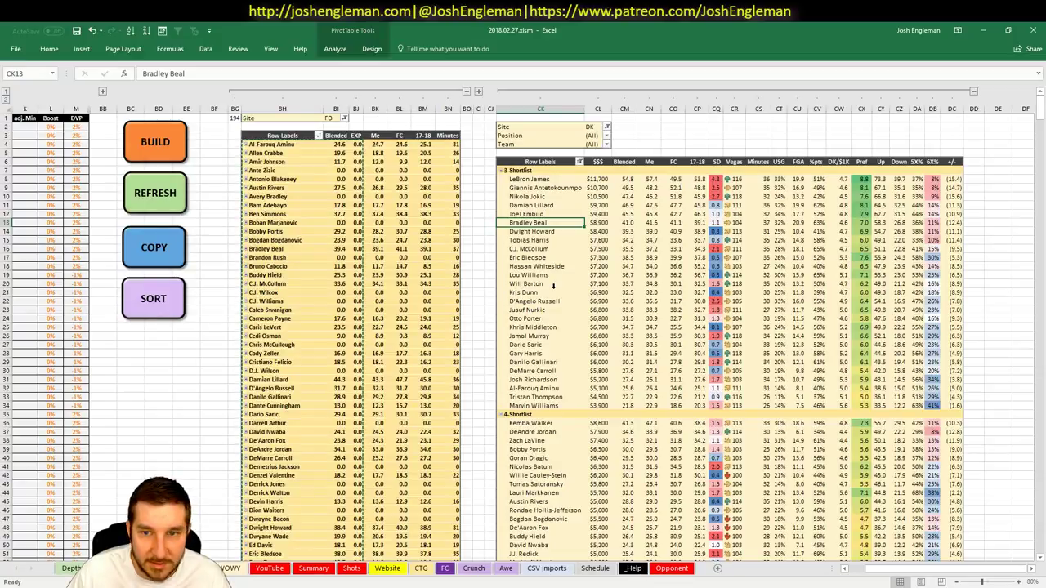
{"action": "scroll", "coordinate": [873, 313], "scroll_direction": "down", "scroll_amount": 7}
{"action": "scroll", "coordinate": [873, 313], "scroll_direction": "down", "scroll_amount": 8}
{"action": "scroll", "coordinate": [504, 338], "scroll_direction": "up", "scroll_amount": 15}
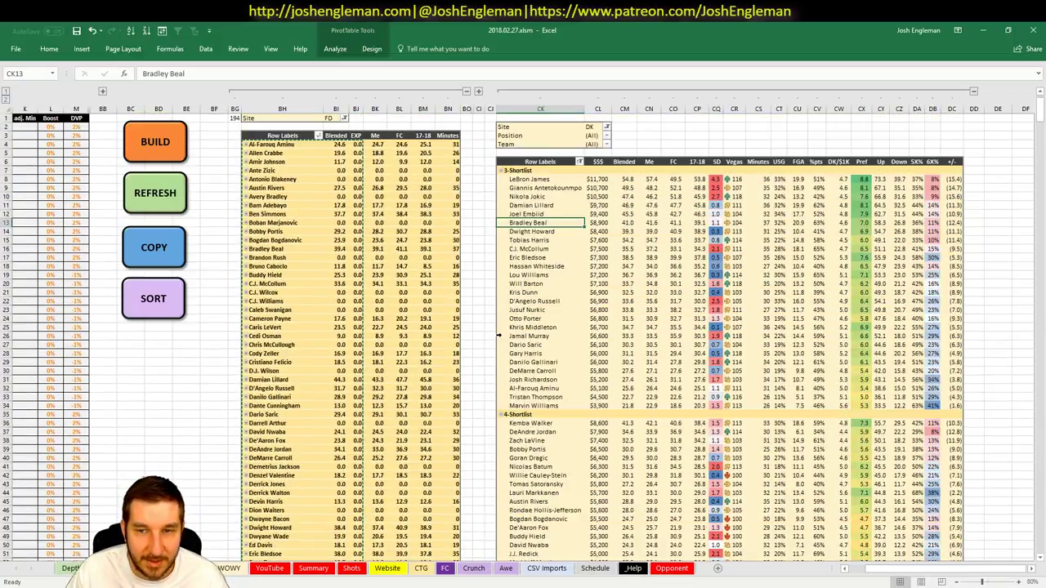
{"action": "left_click", "coordinate": [760, 300]}
{"action": "key", "text": "alt+Tab"}
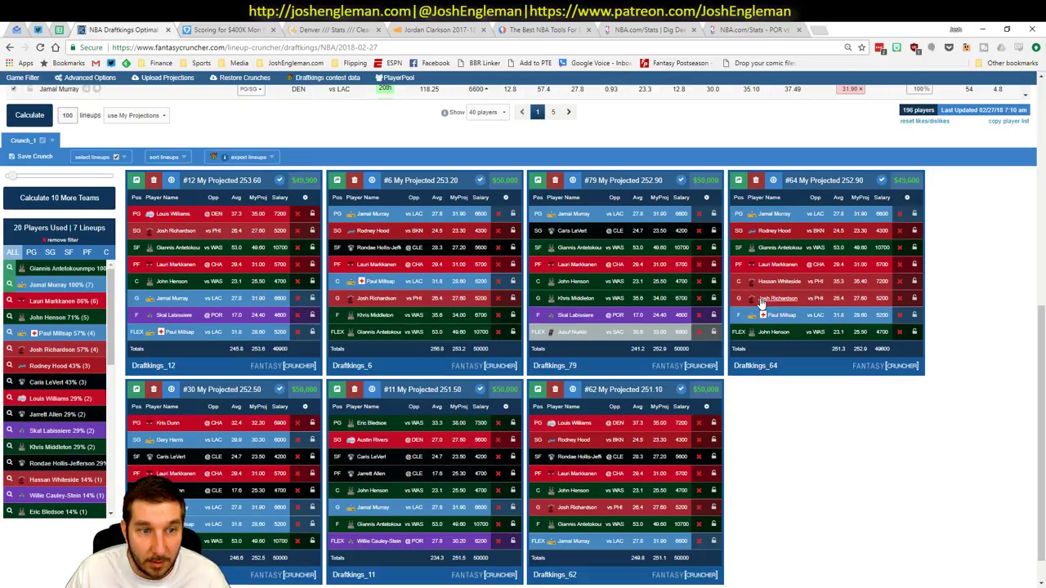